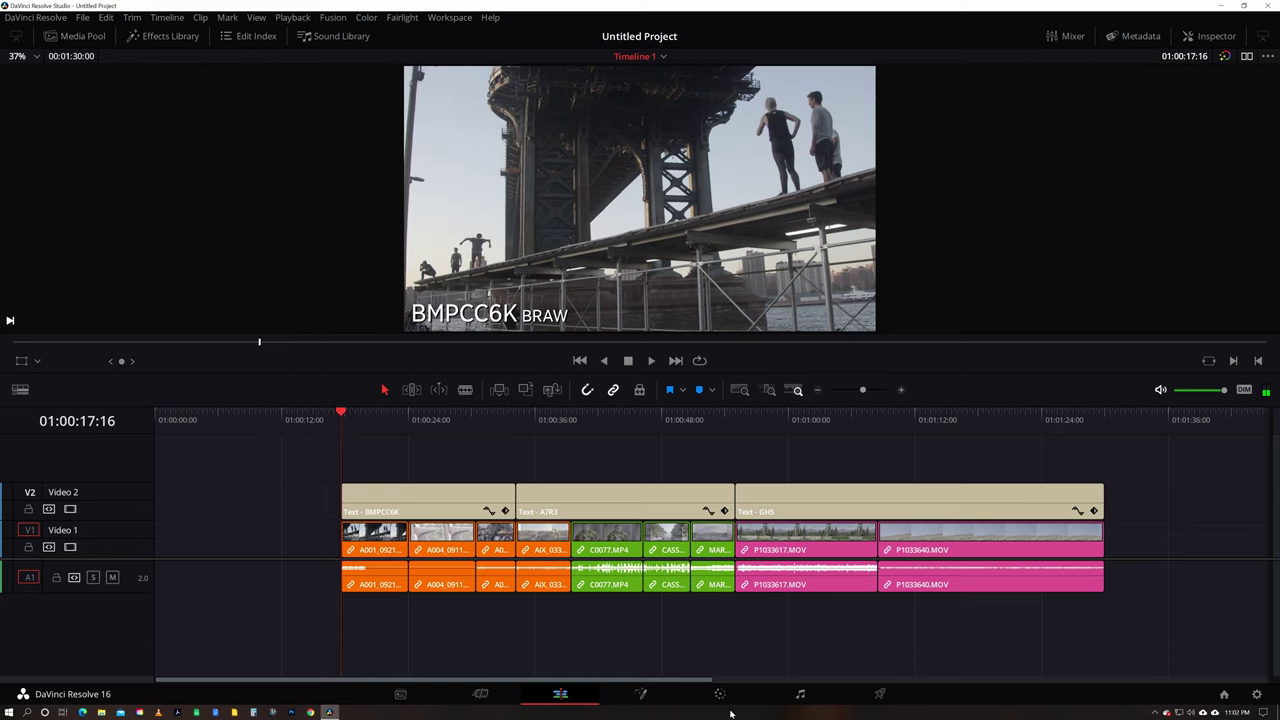
- Open the Color page and review clips 02 through 09 of the timeline one by one
click(720, 694)
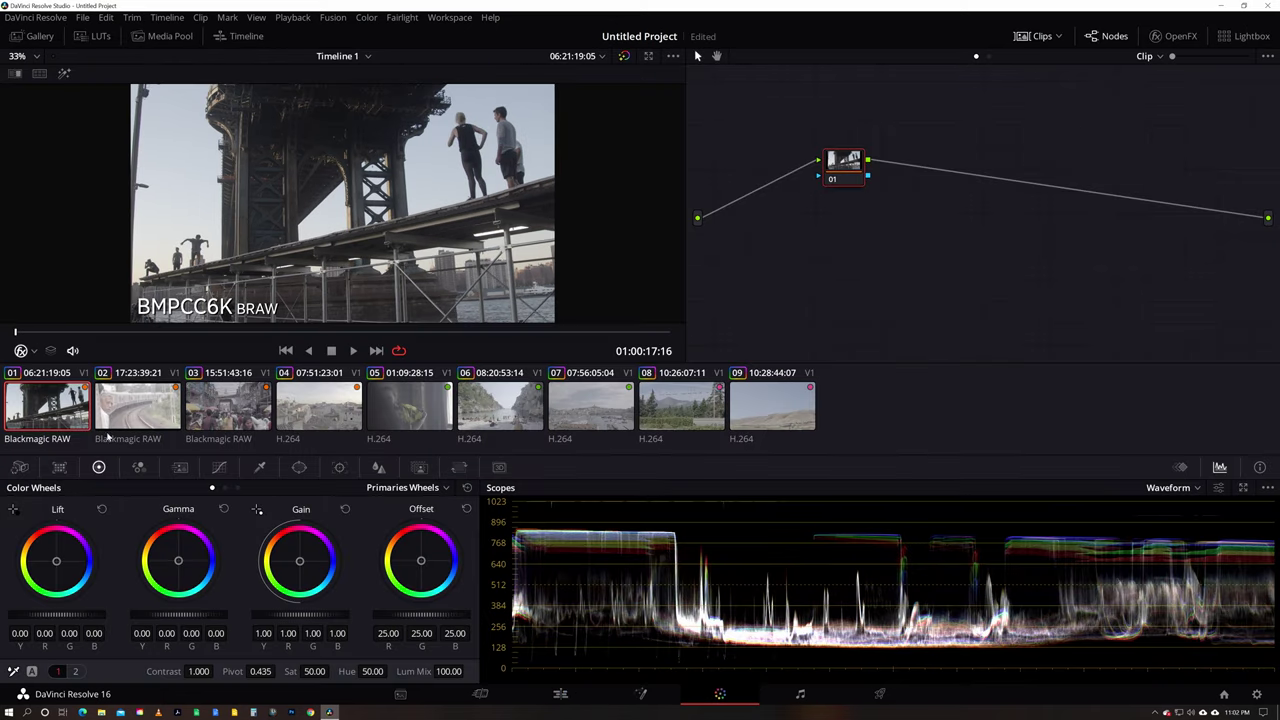
click(133, 413)
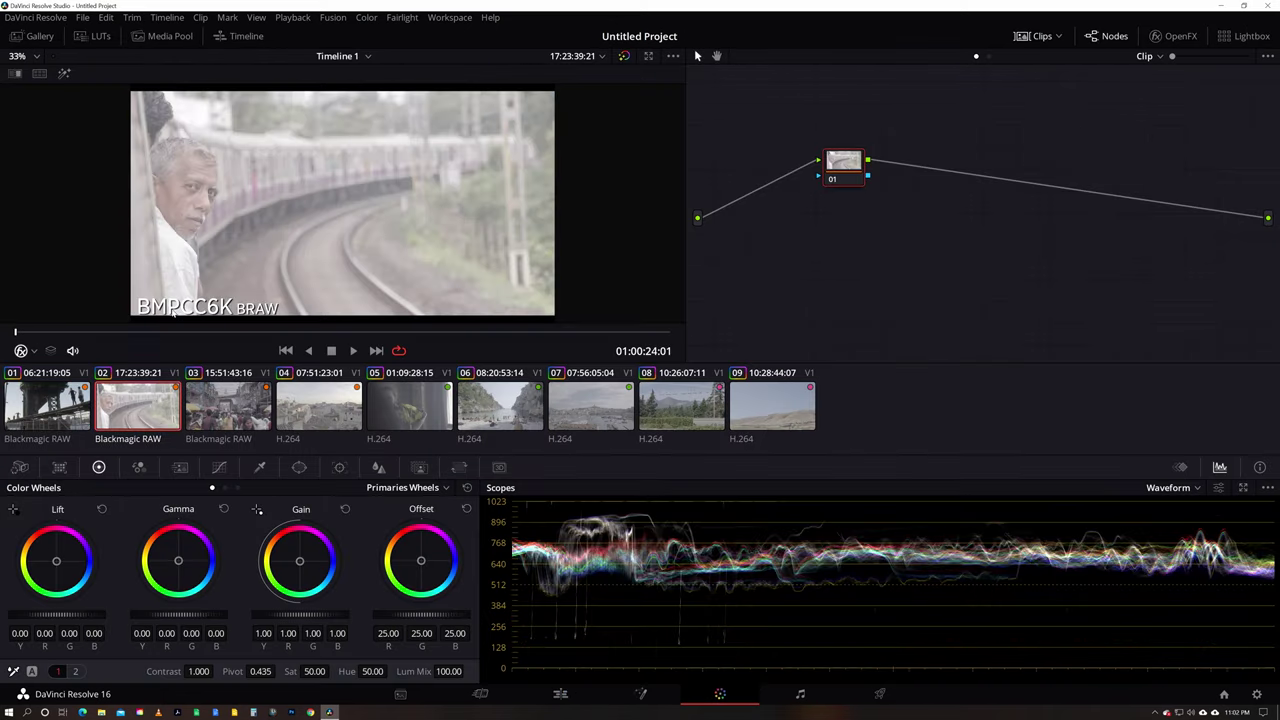
click(231, 399)
click(316, 436)
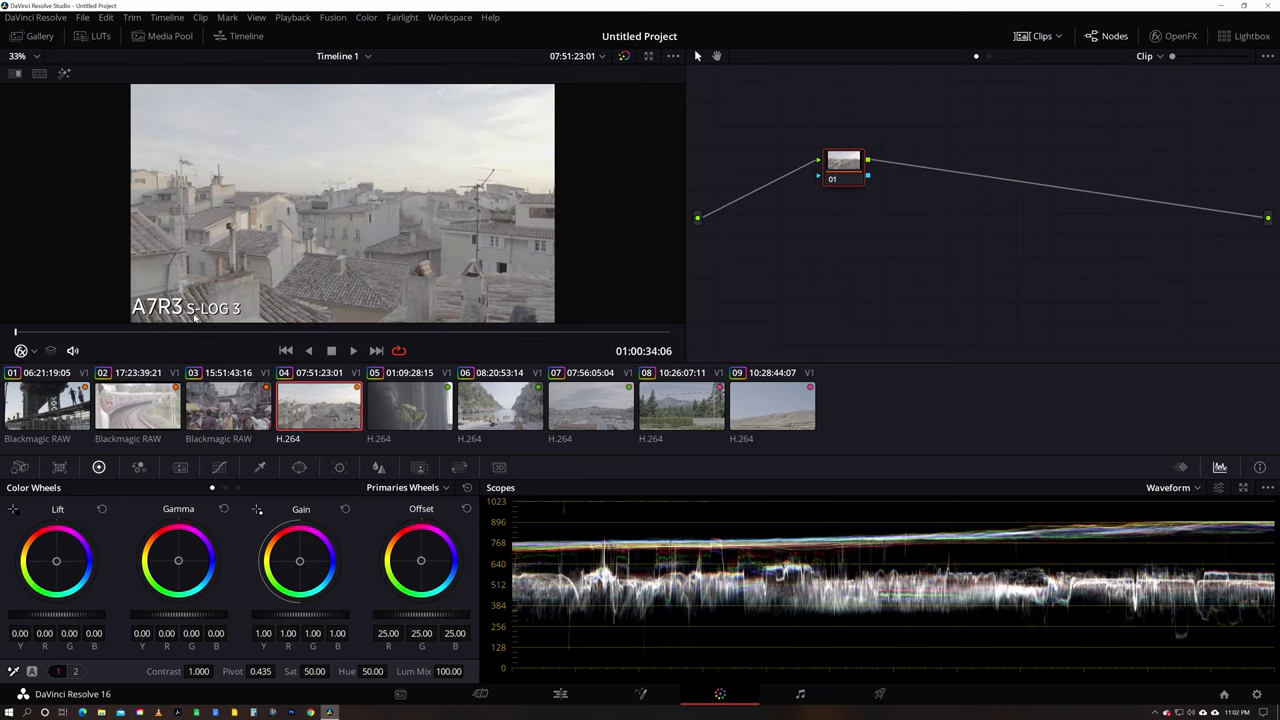
click(433, 421)
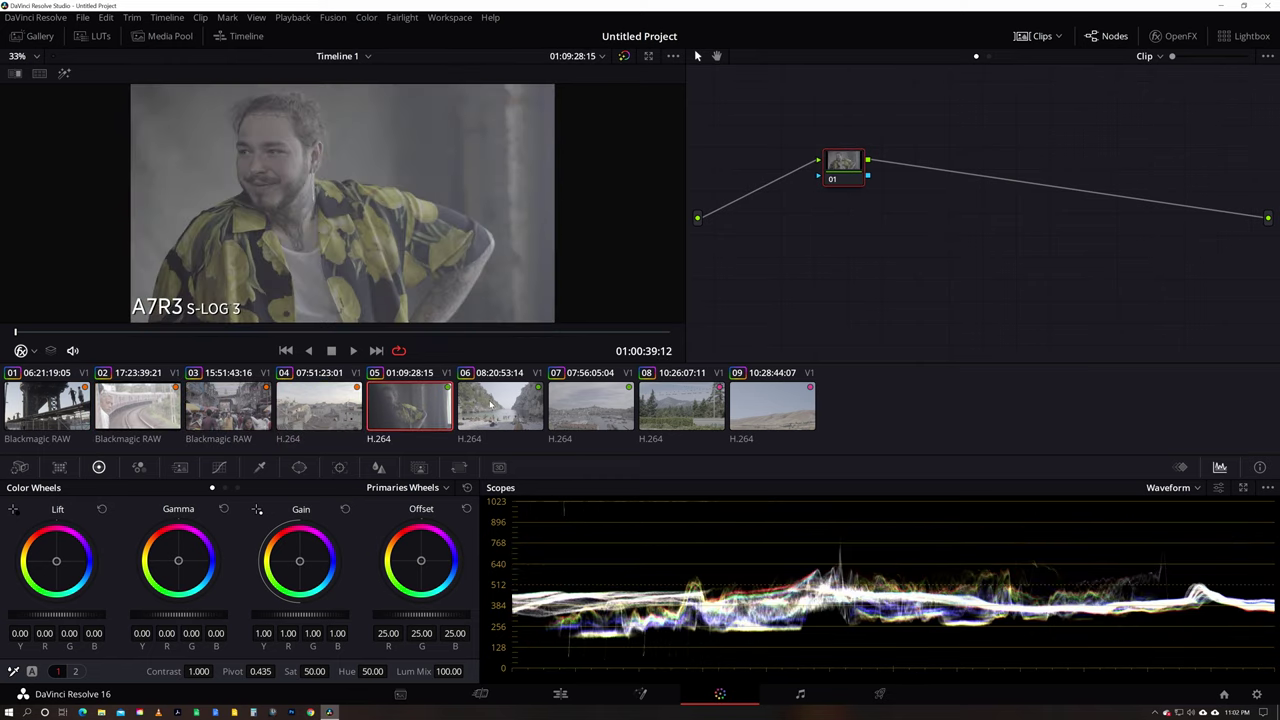
click(490, 403)
click(579, 402)
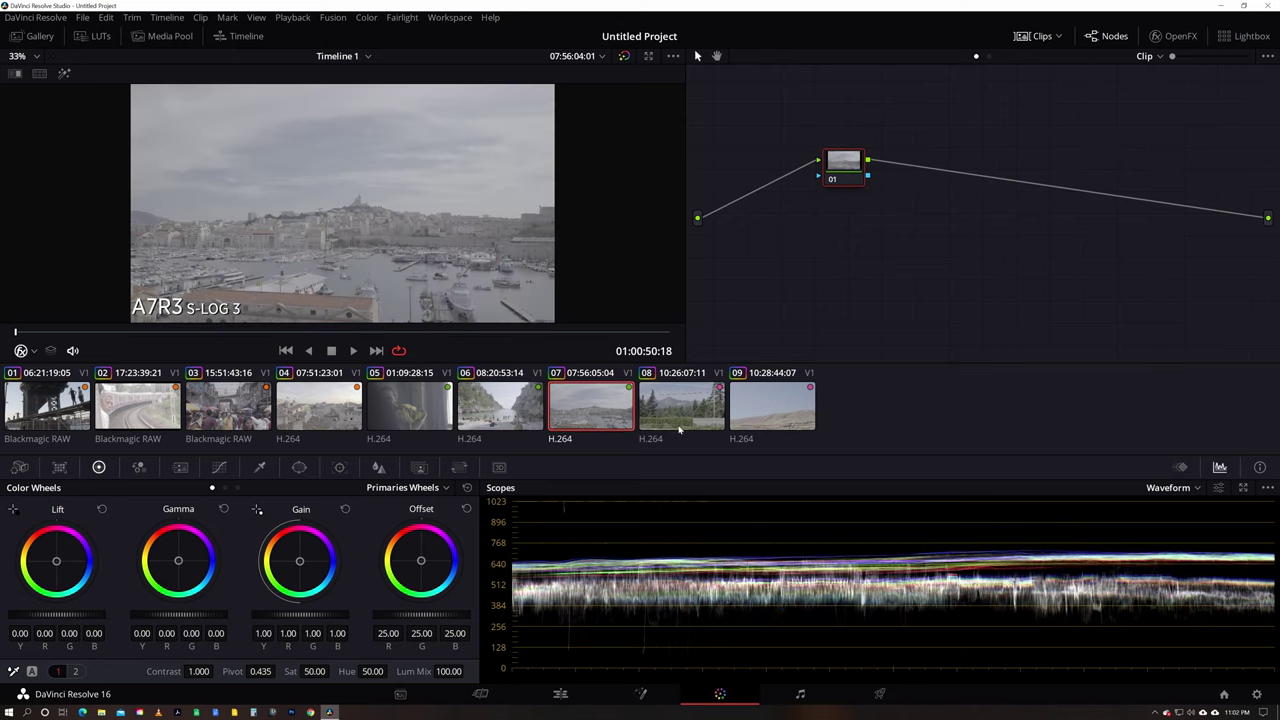
click(679, 430)
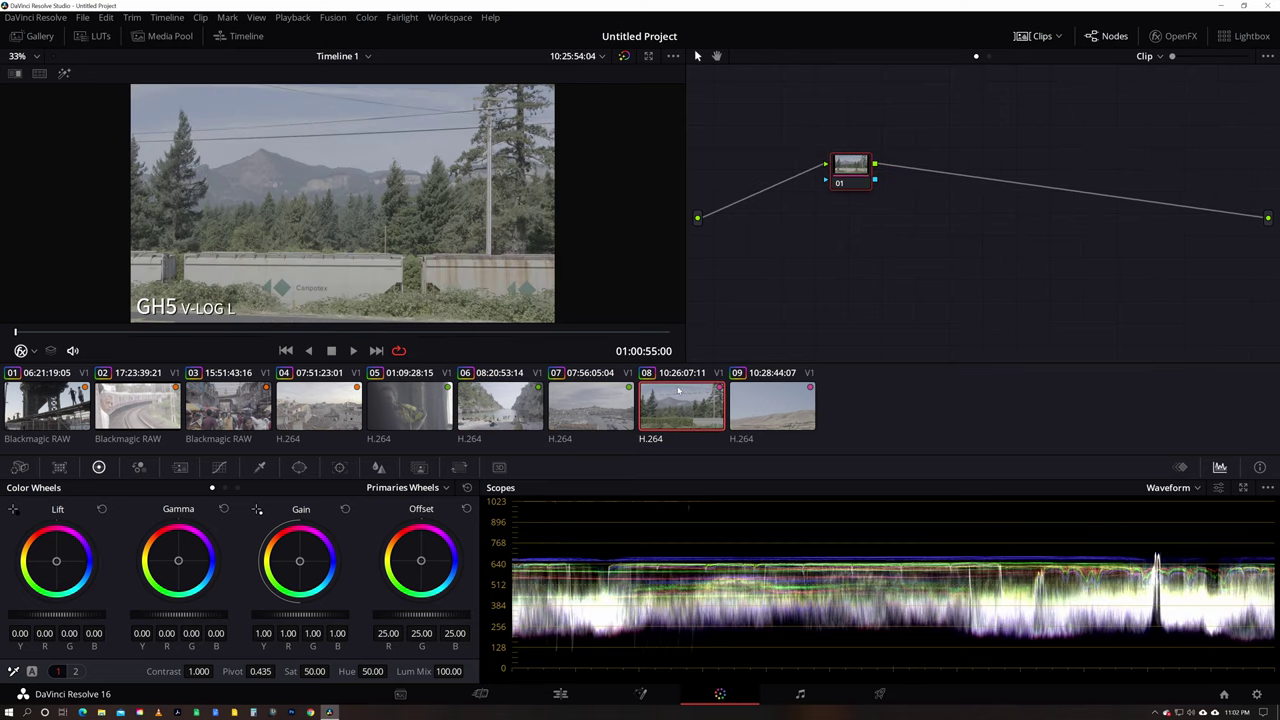
click(768, 402)
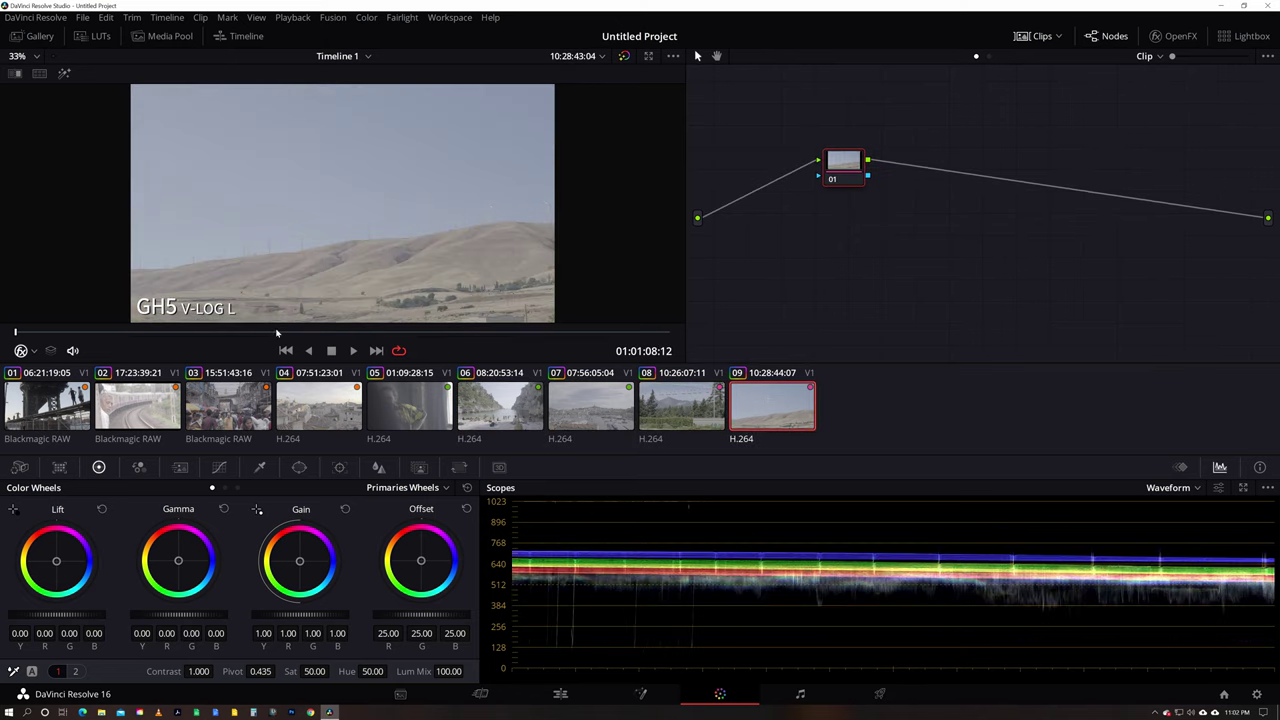
- On clip 01, make room in the node graph and add two serial nodes after the first node
click(6, 423)
drag(850, 161, 797, 167)
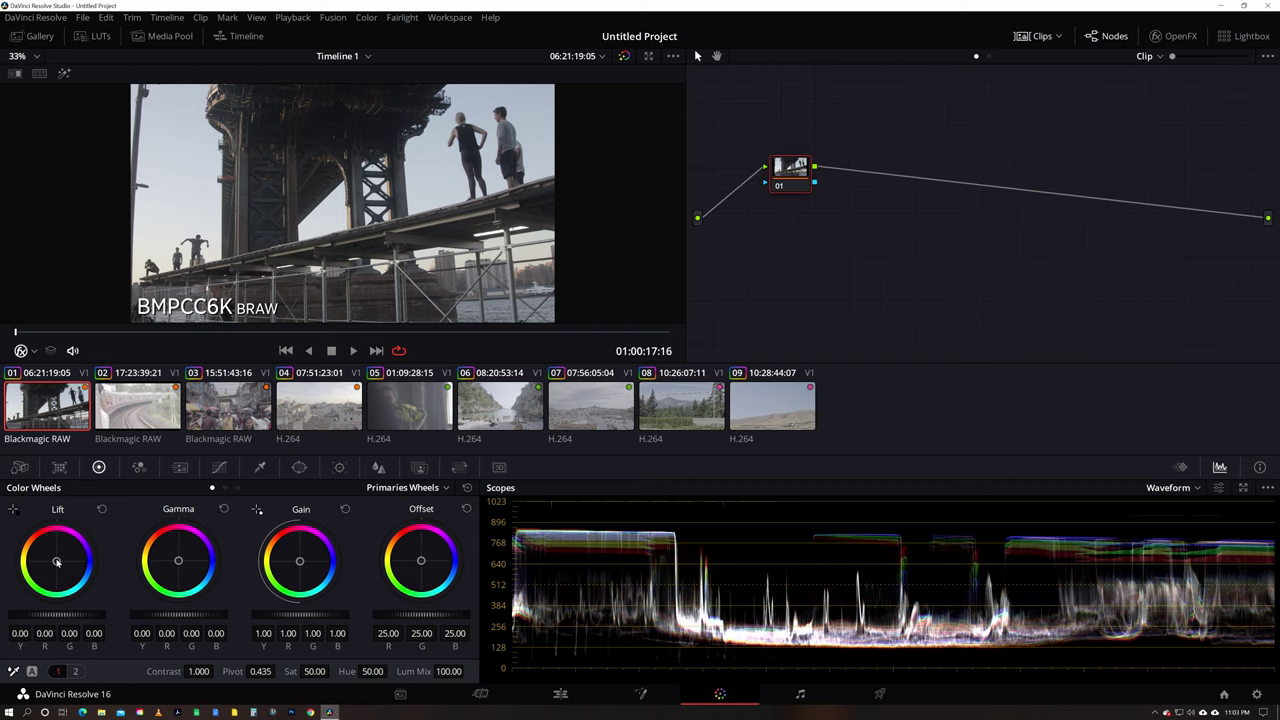
key(alt+s)
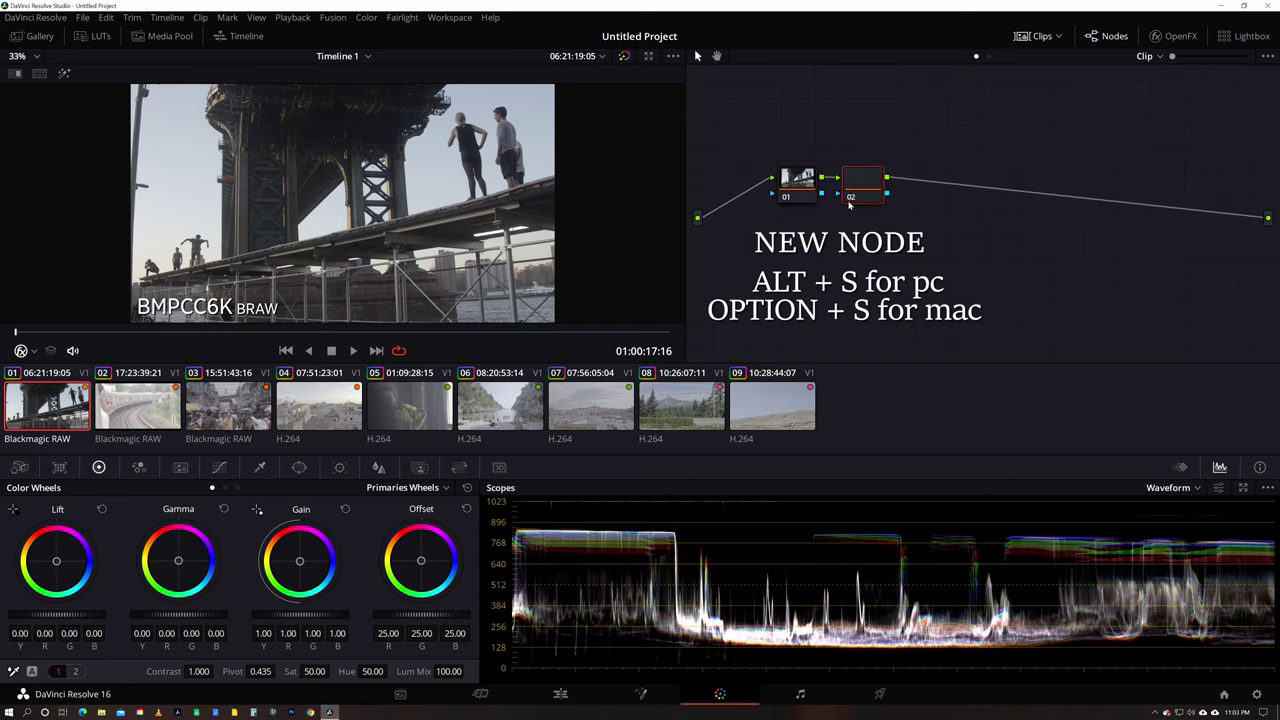
key(alt+s)
- Find the ResolveFX Dehaze effect in the OpenFX library and apply it to clip 01's second node
click(1167, 37)
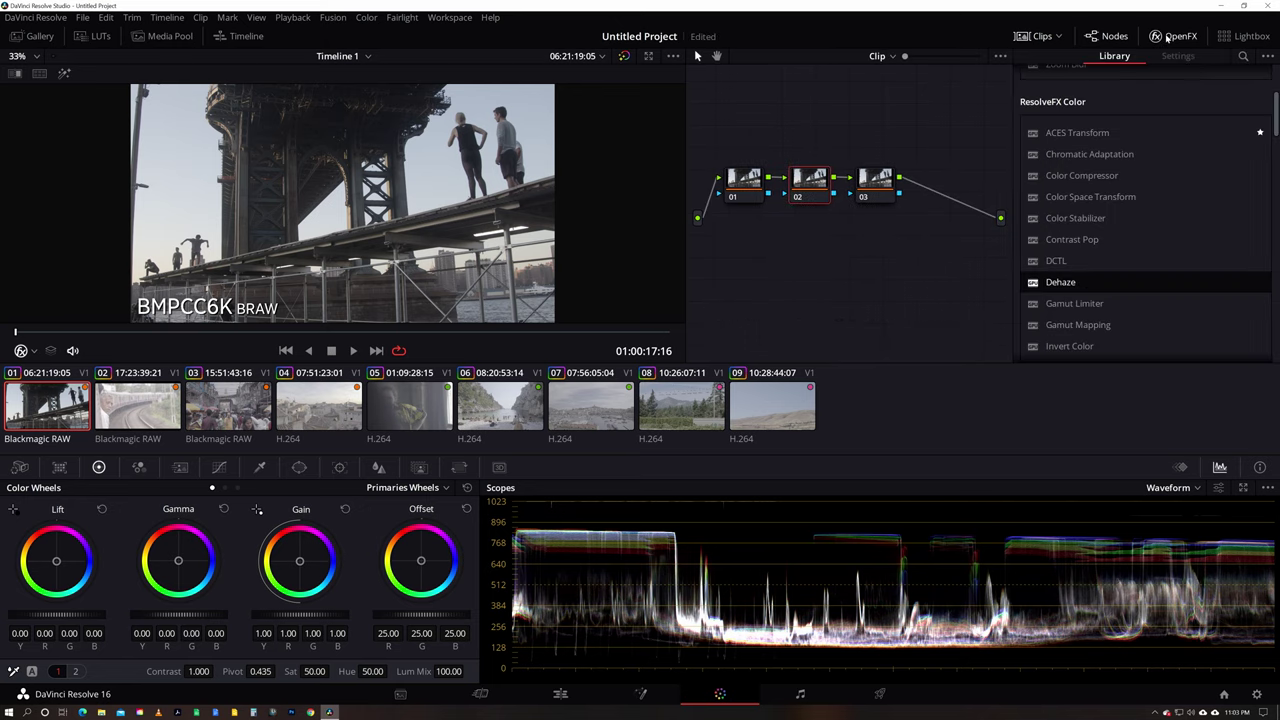
scroll(1055, 130, up, 5)
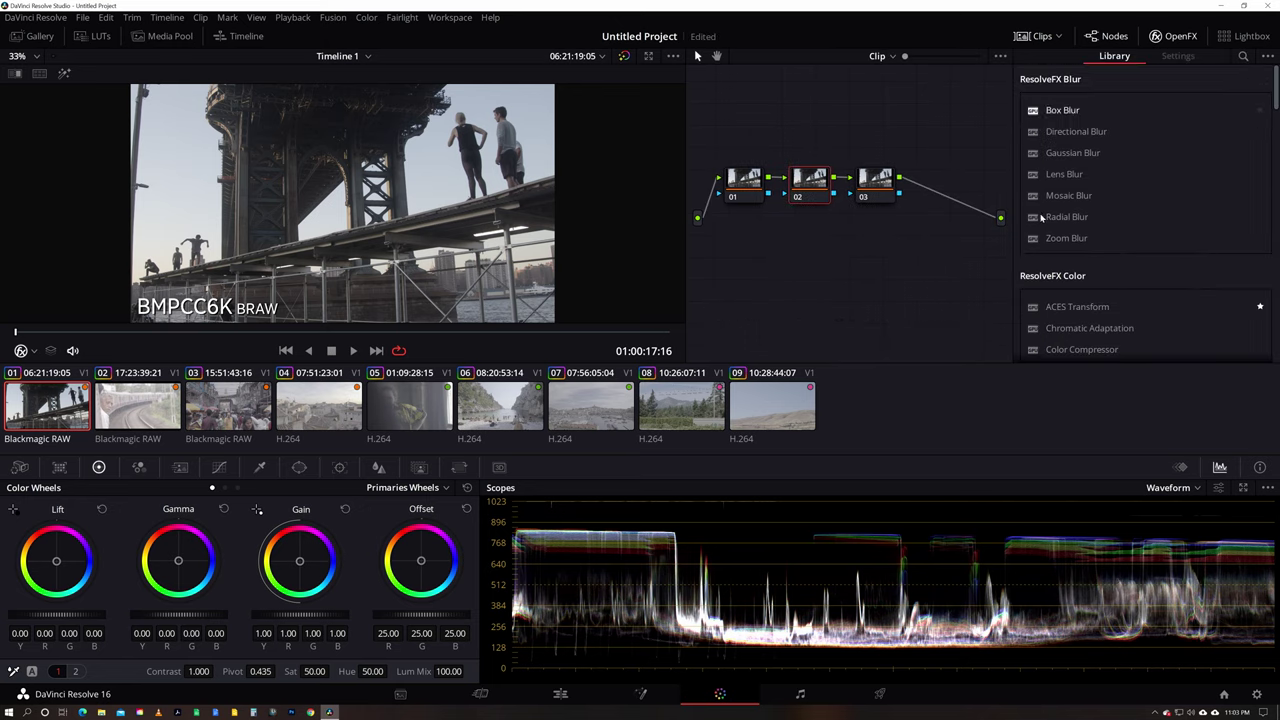
scroll(1072, 268, down, 5)
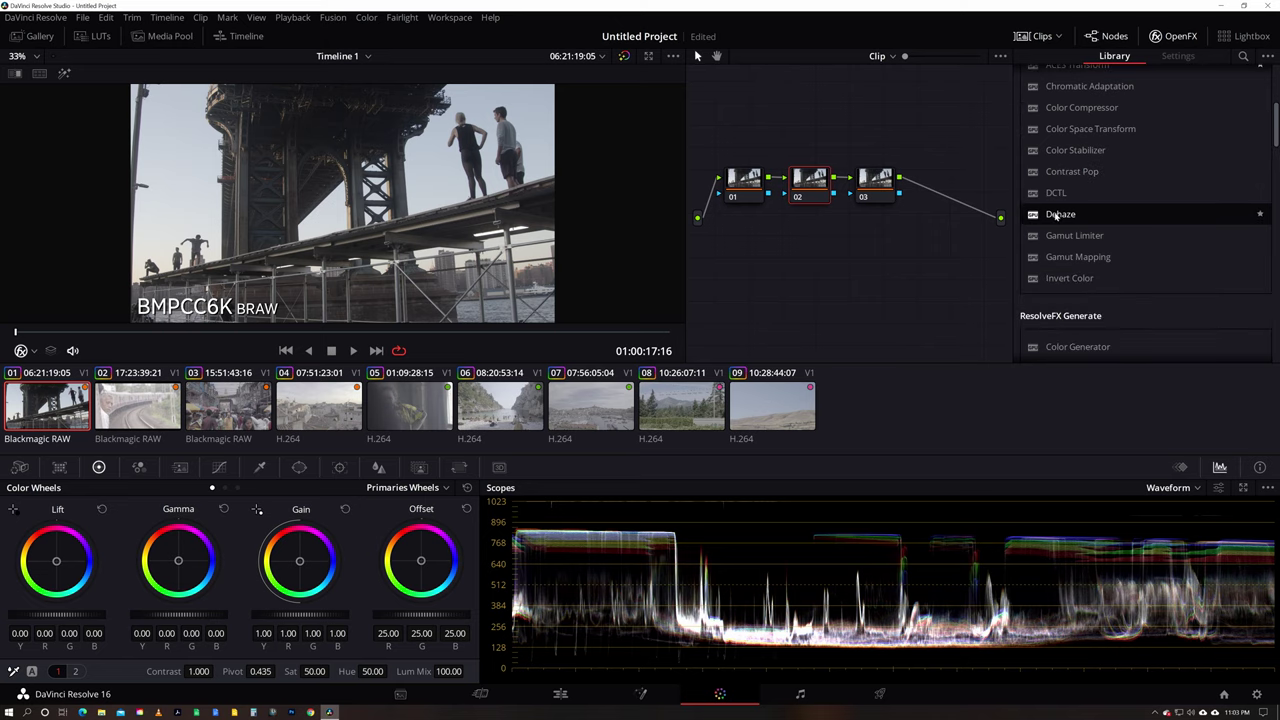
scroll(1058, 215, up, 1)
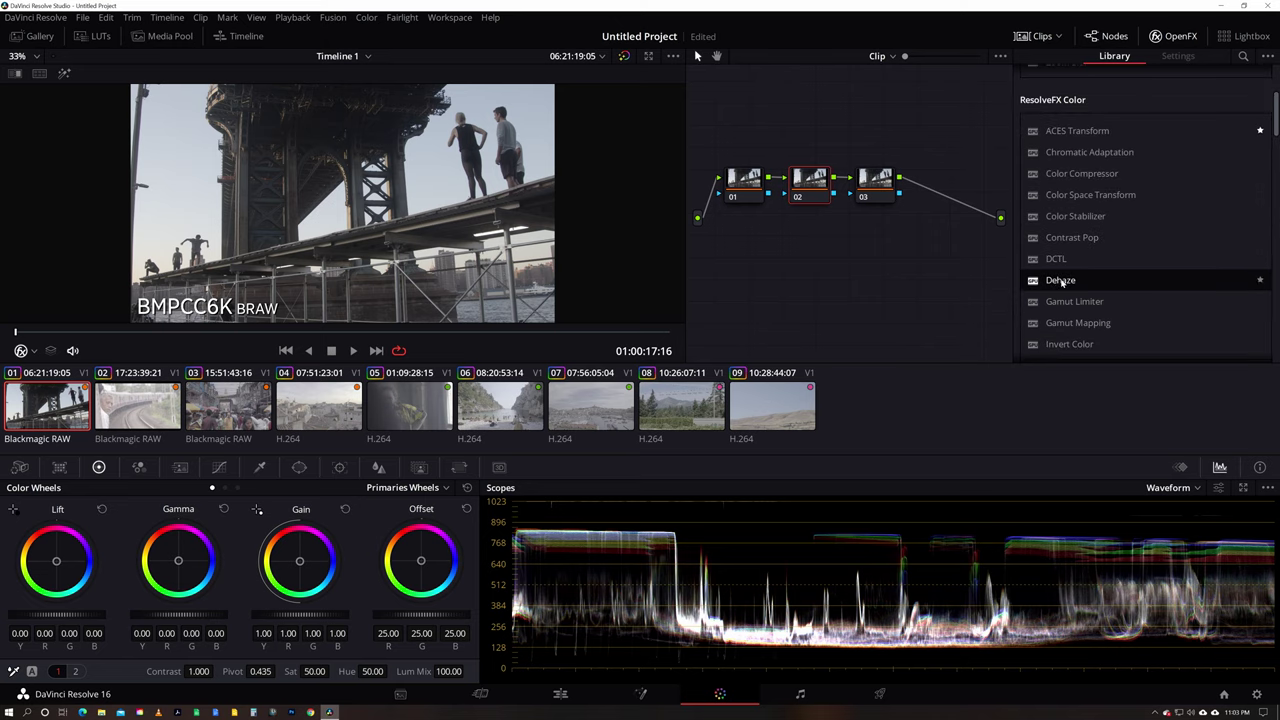
drag(803, 180, 803, 181)
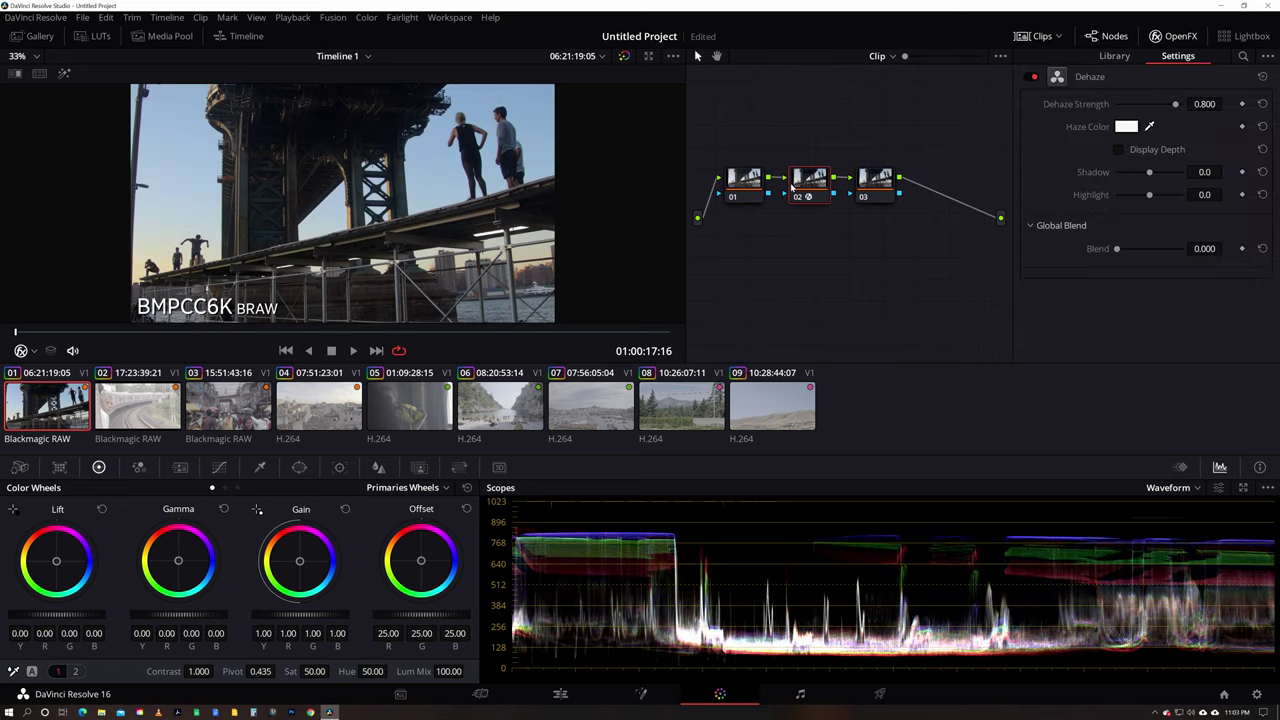
- Toggle clip 01's Dehaze node off and on to compare the image with and without it
click(800, 197)
click(800, 197)
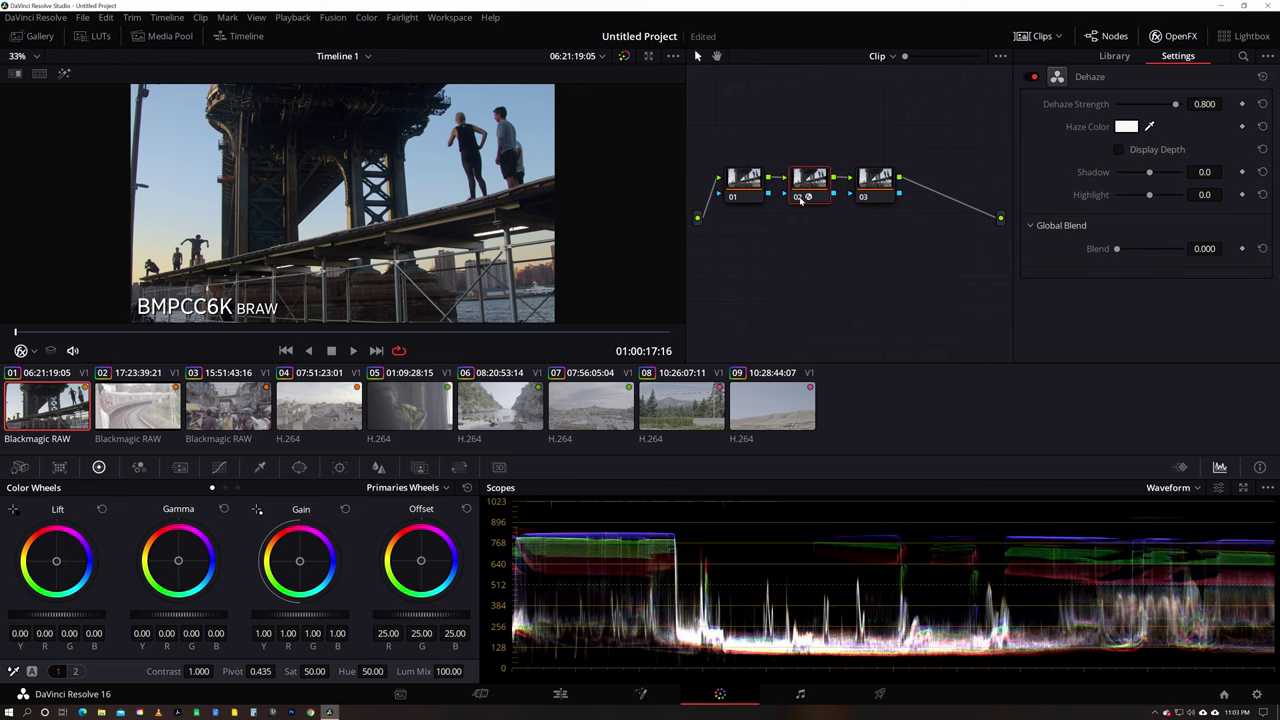
click(800, 197)
click(800, 197)
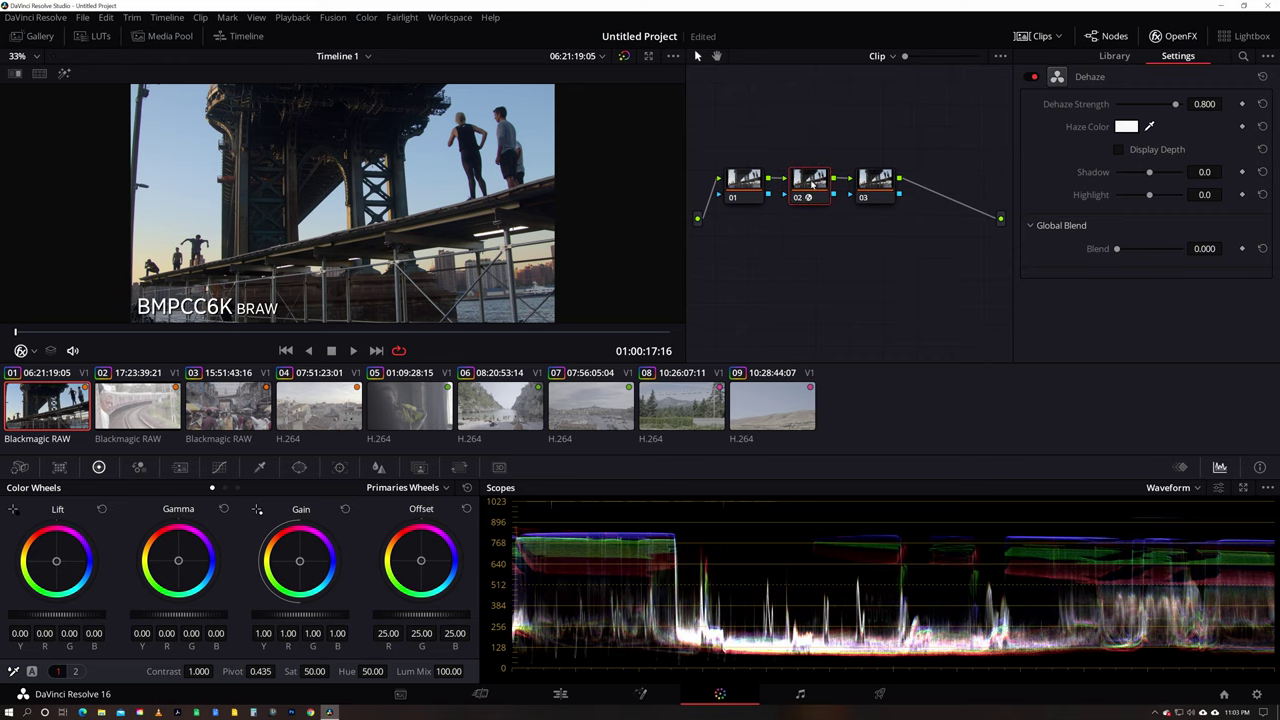
- On clip 01's first node, set contrast to 1.314, shadows to 50.50 and highlights to -52.00
click(746, 183)
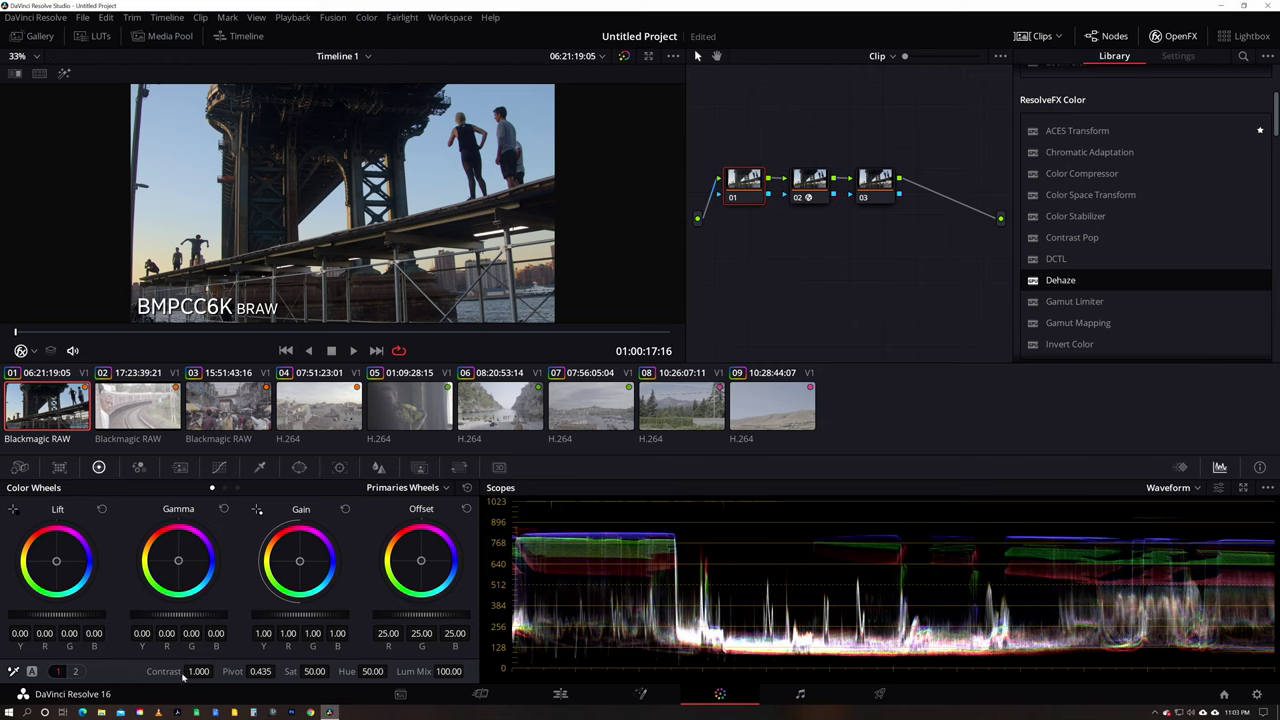
drag(217, 671, 274, 671)
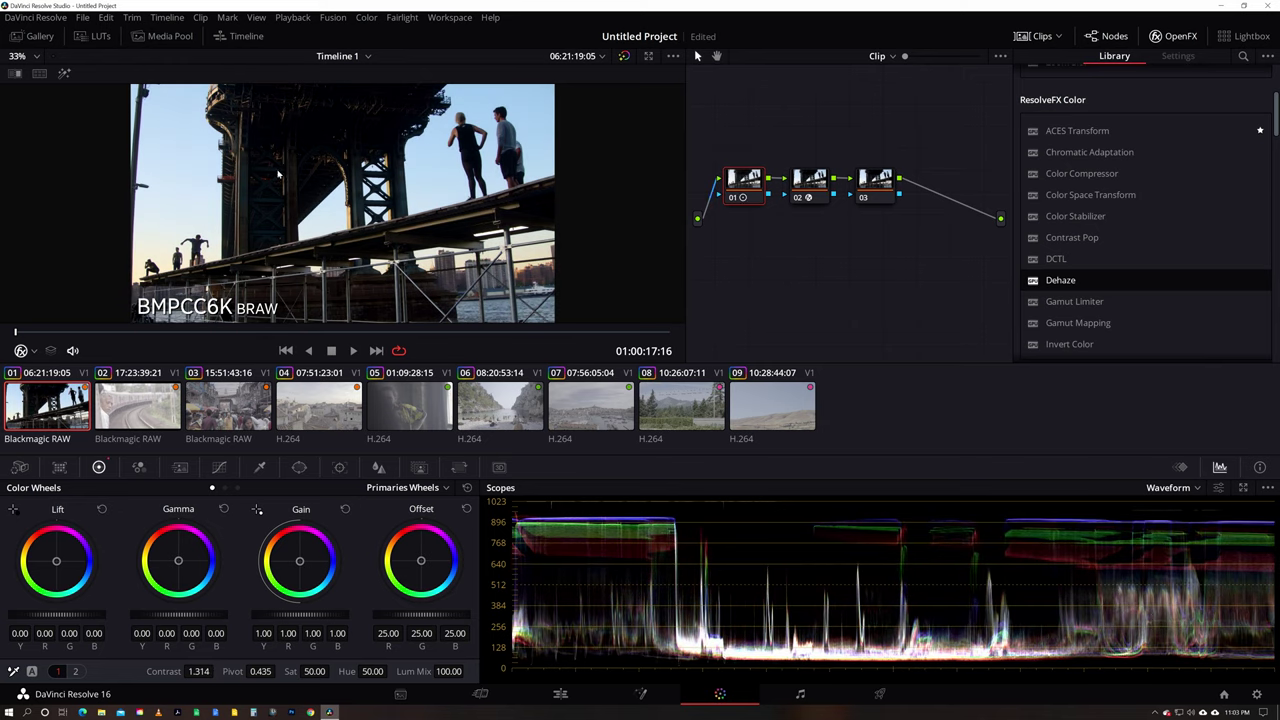
click(76, 672)
drag(398, 671, 431, 671)
- Lower the master lift on clip 01's third node to -0.04 and play back the grade
click(882, 186)
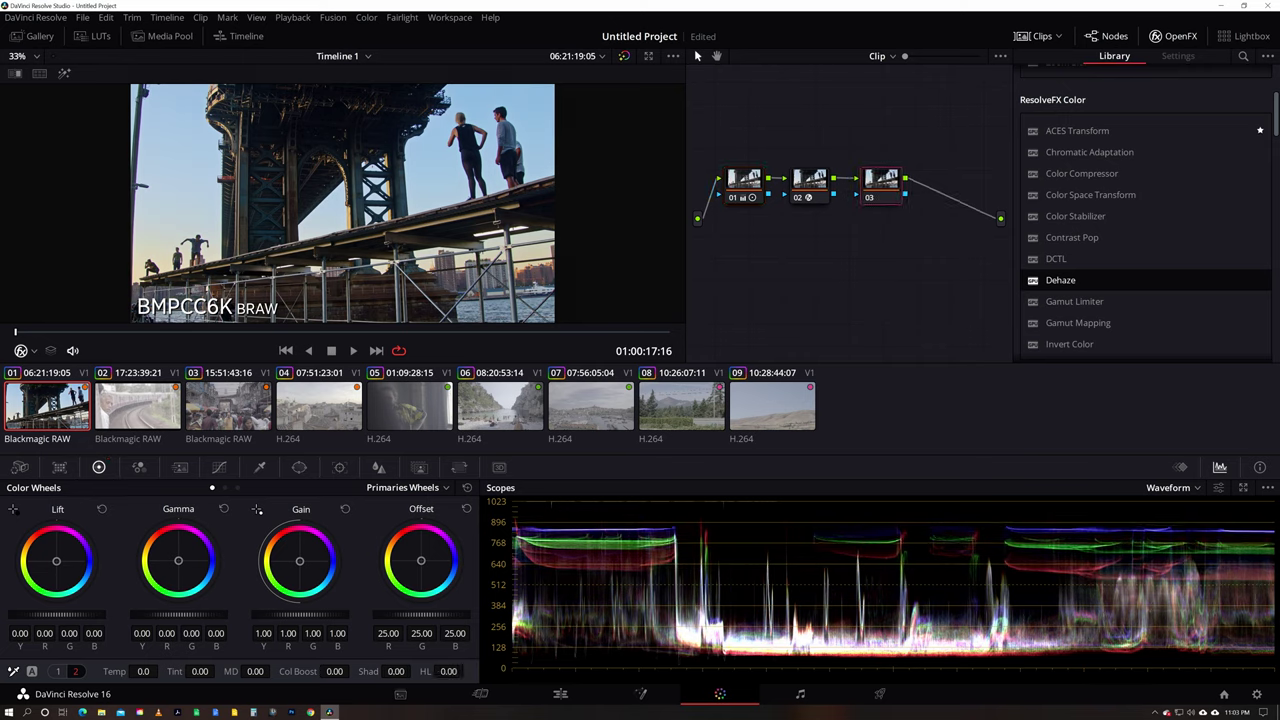
drag(56, 615, 44, 613)
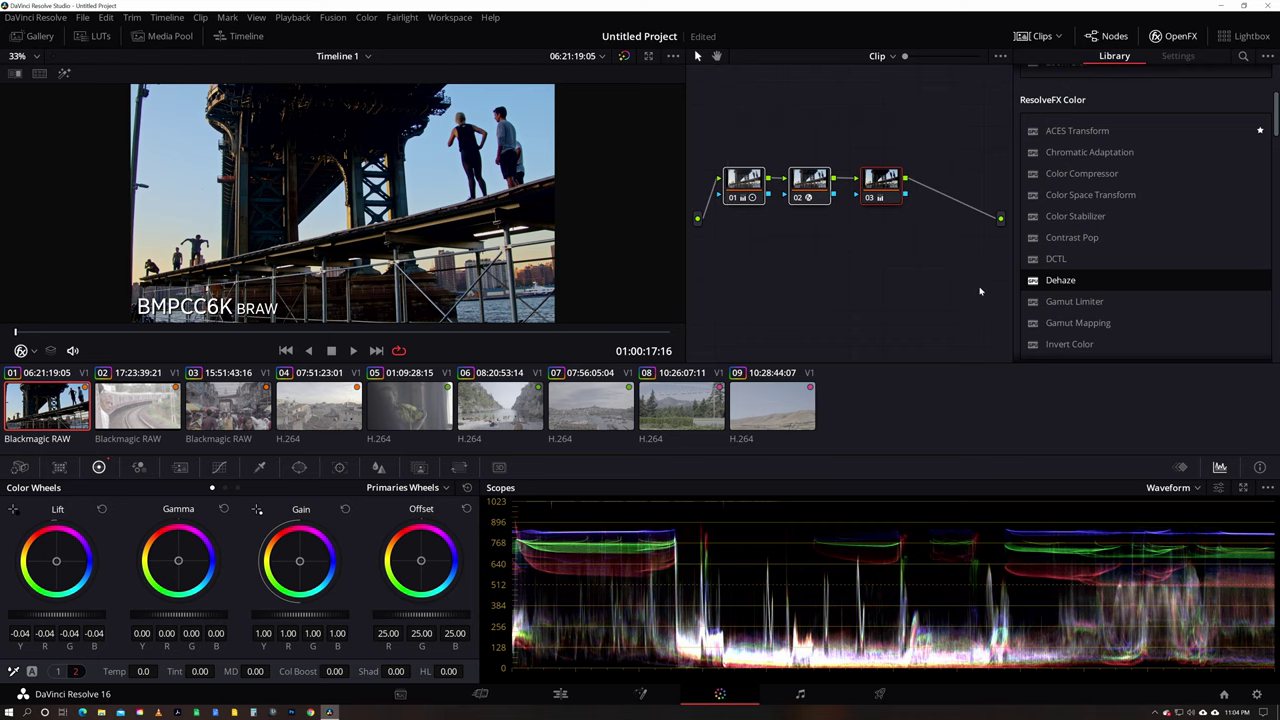
key(space)
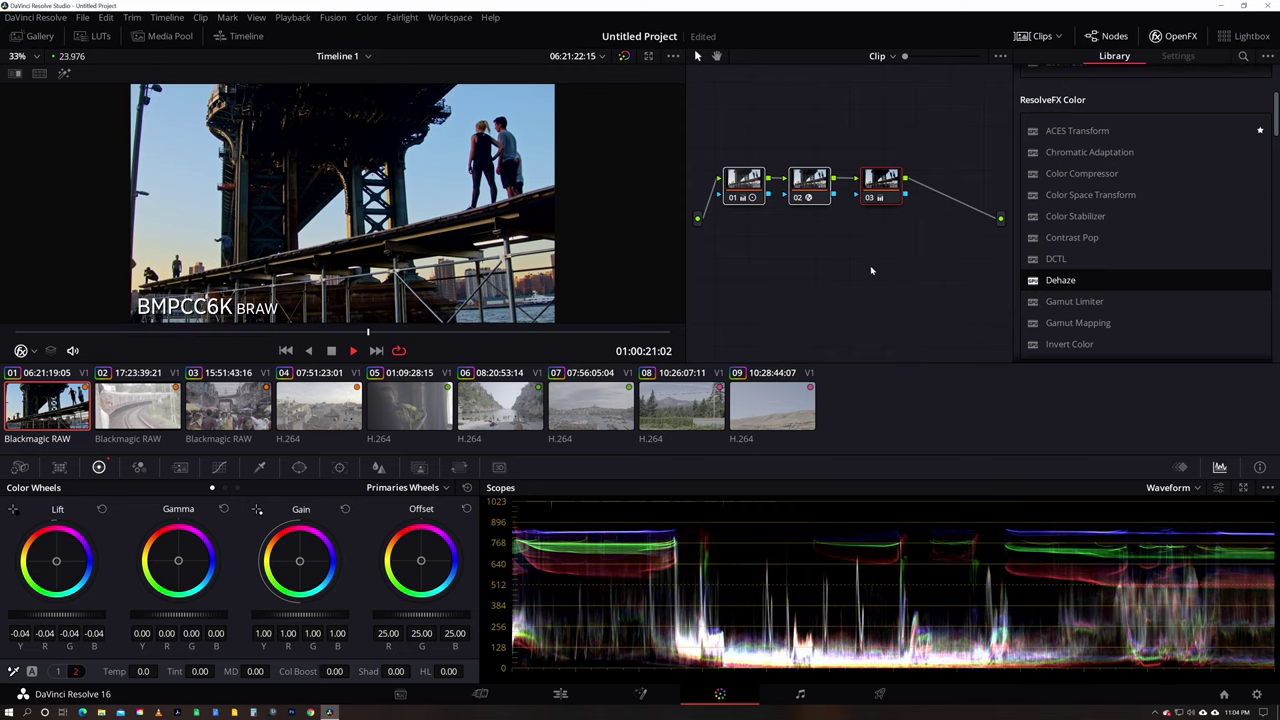
key(space)
- Warm clip 01 by setting the first node's temperature to 140.0, and check it in playback
click(735, 185)
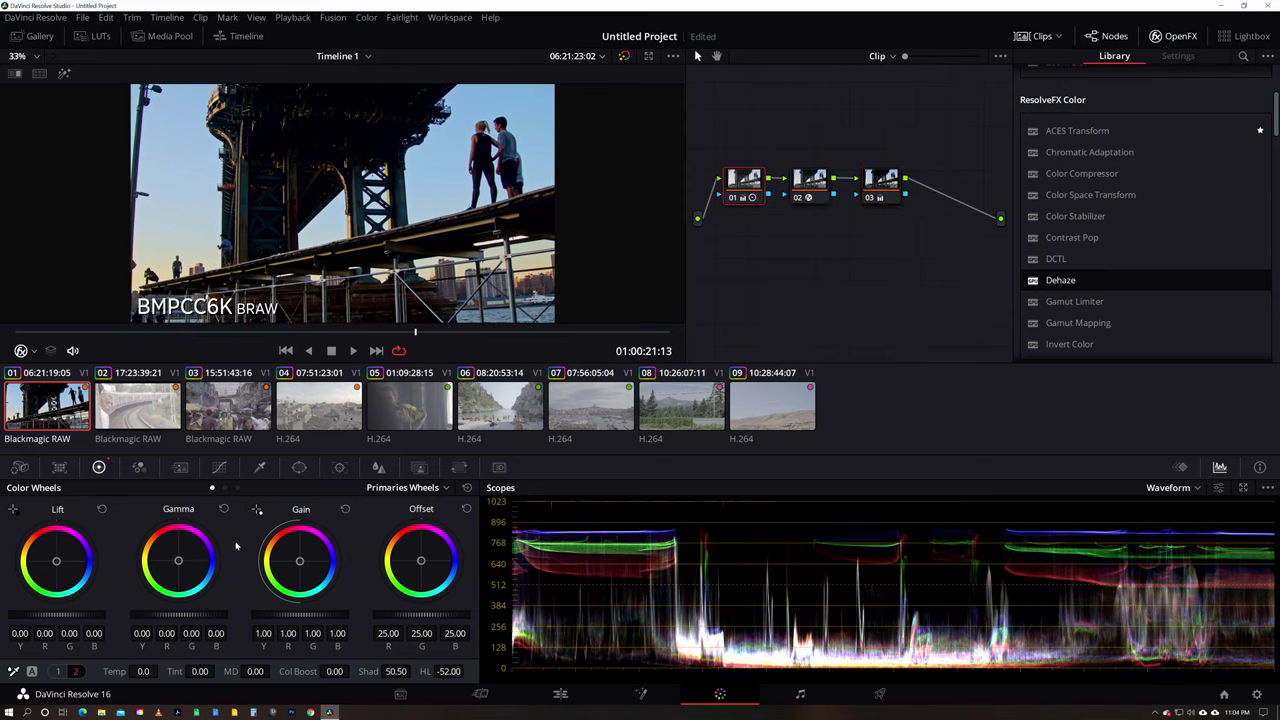
drag(139, 671, 151, 671)
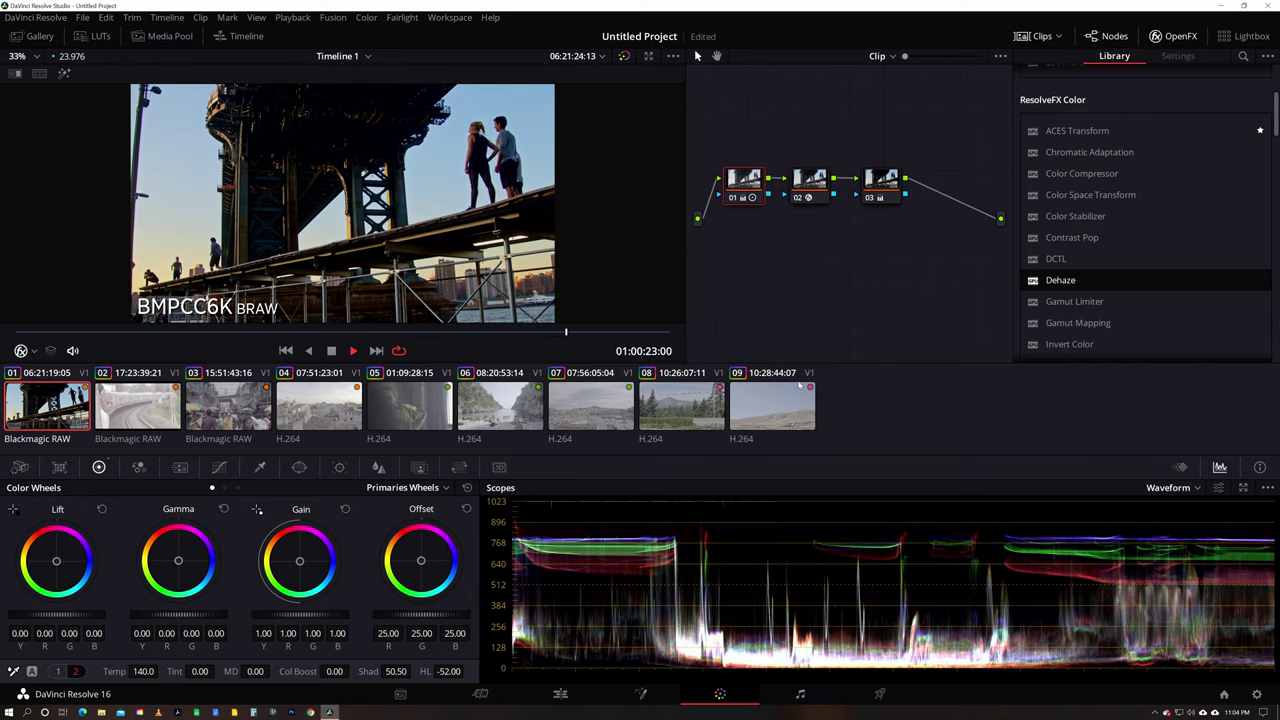
key(space)
- On clip 02, add two serial nodes and apply the Dehaze effect to the second node
click(145, 393)
key(alt+s)
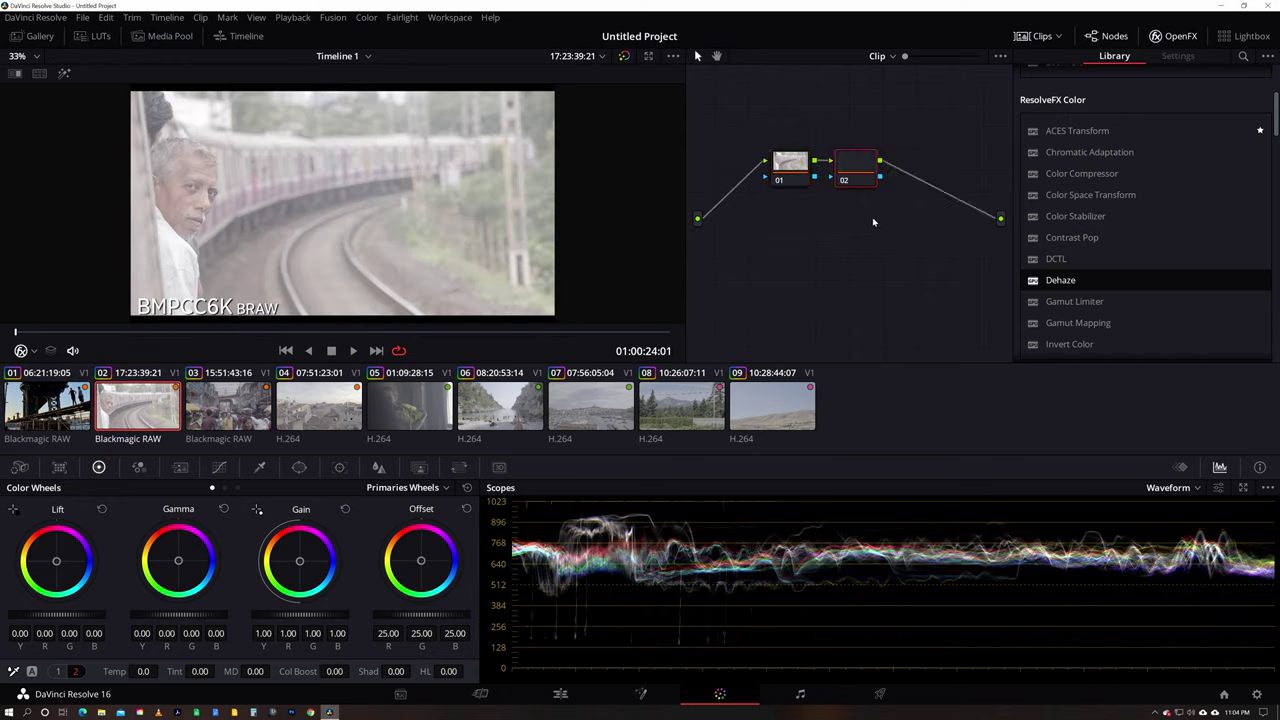
key(alt+s)
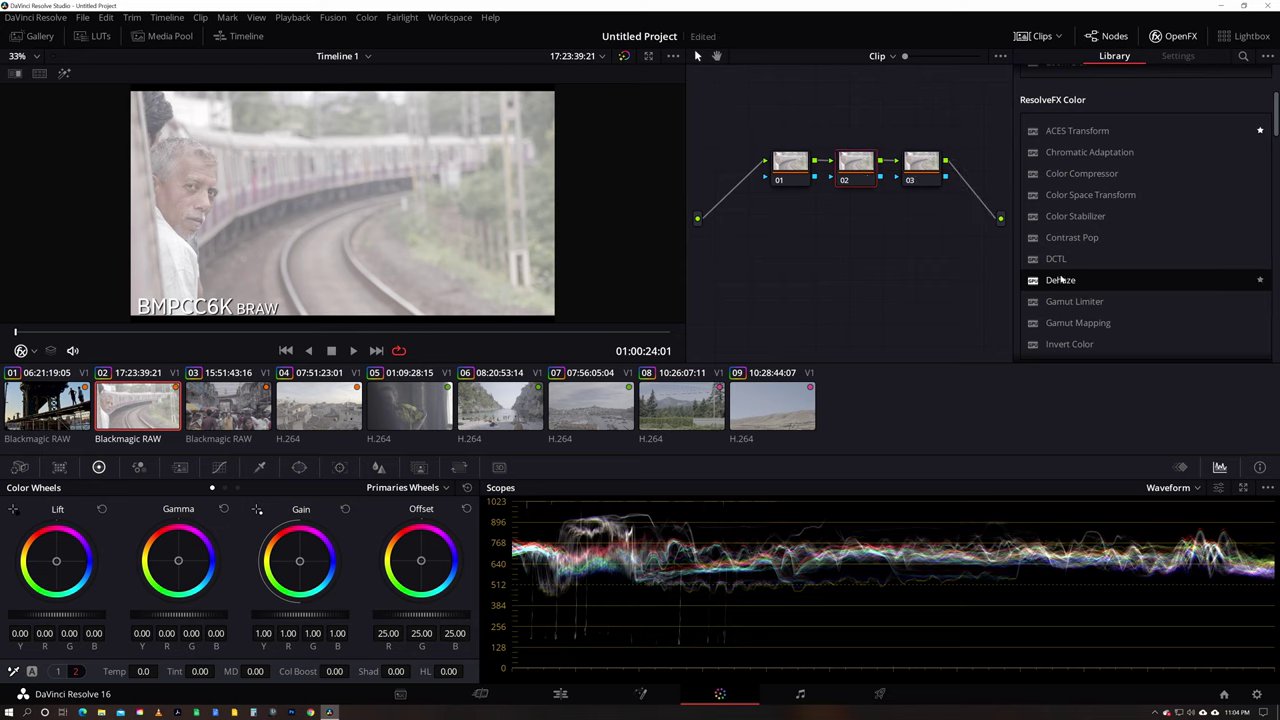
drag(843, 160, 850, 162)
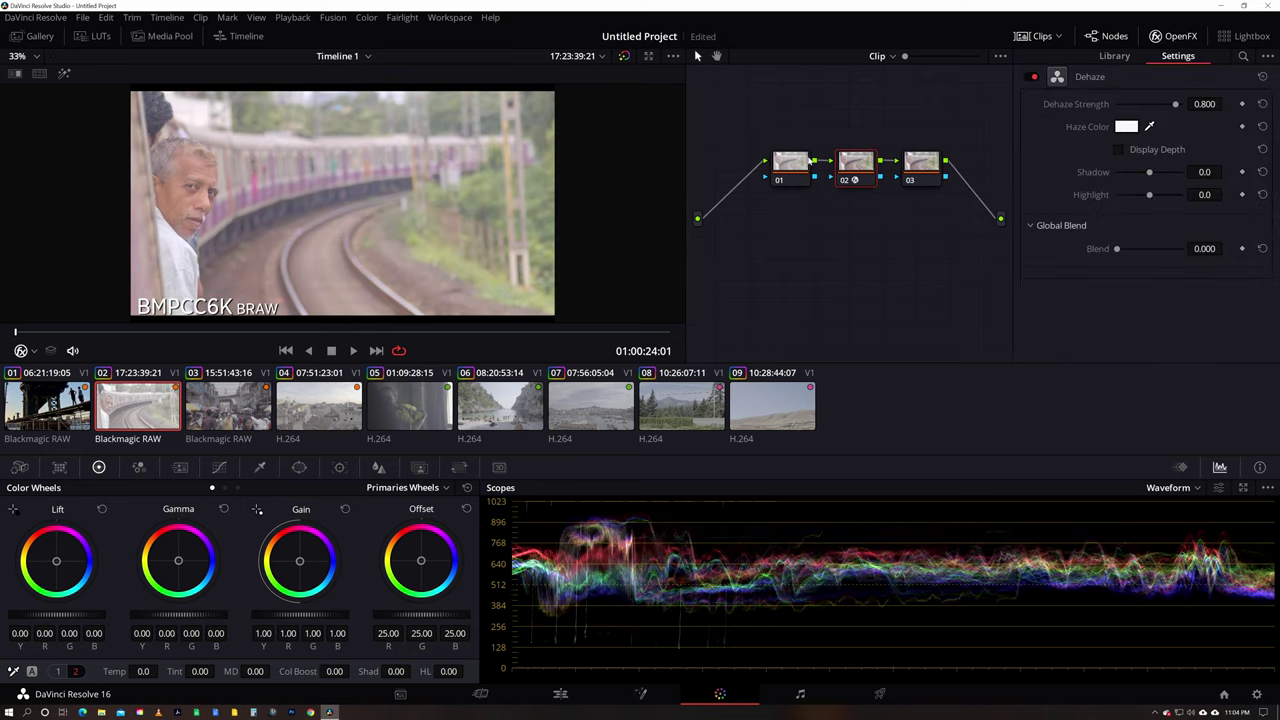
- On clip 02's first node, set contrast to 1.346 and pivot to 0.790
click(781, 168)
click(75, 671)
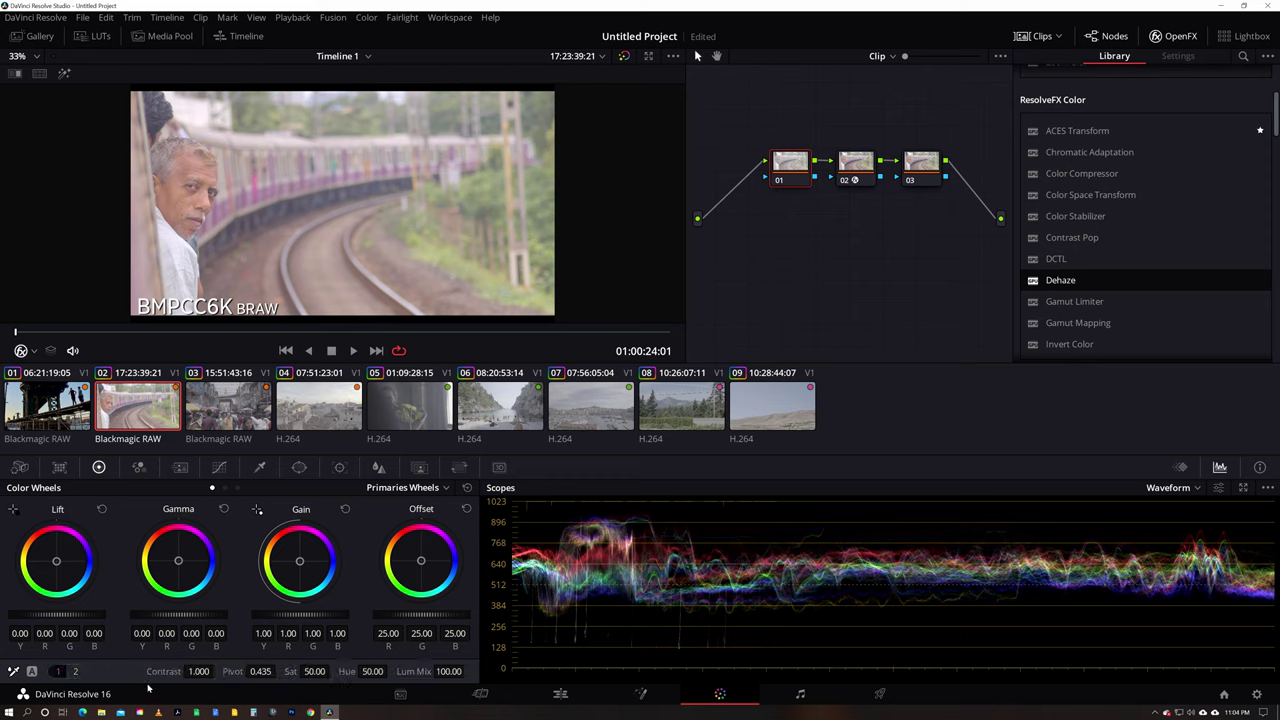
drag(193, 671, 250, 671)
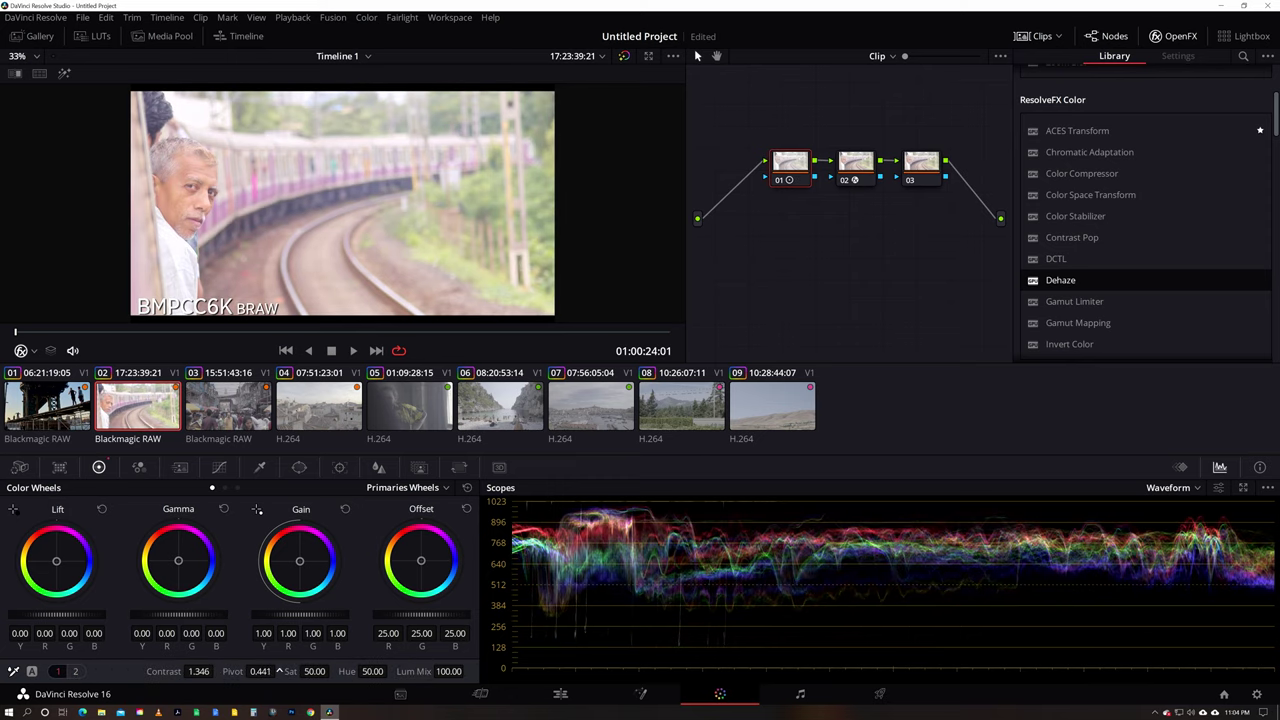
mouse_move(265, 671)
mouse_down()
mouse_move(345, 671)
mouse_move(279, 671)
mouse_up()
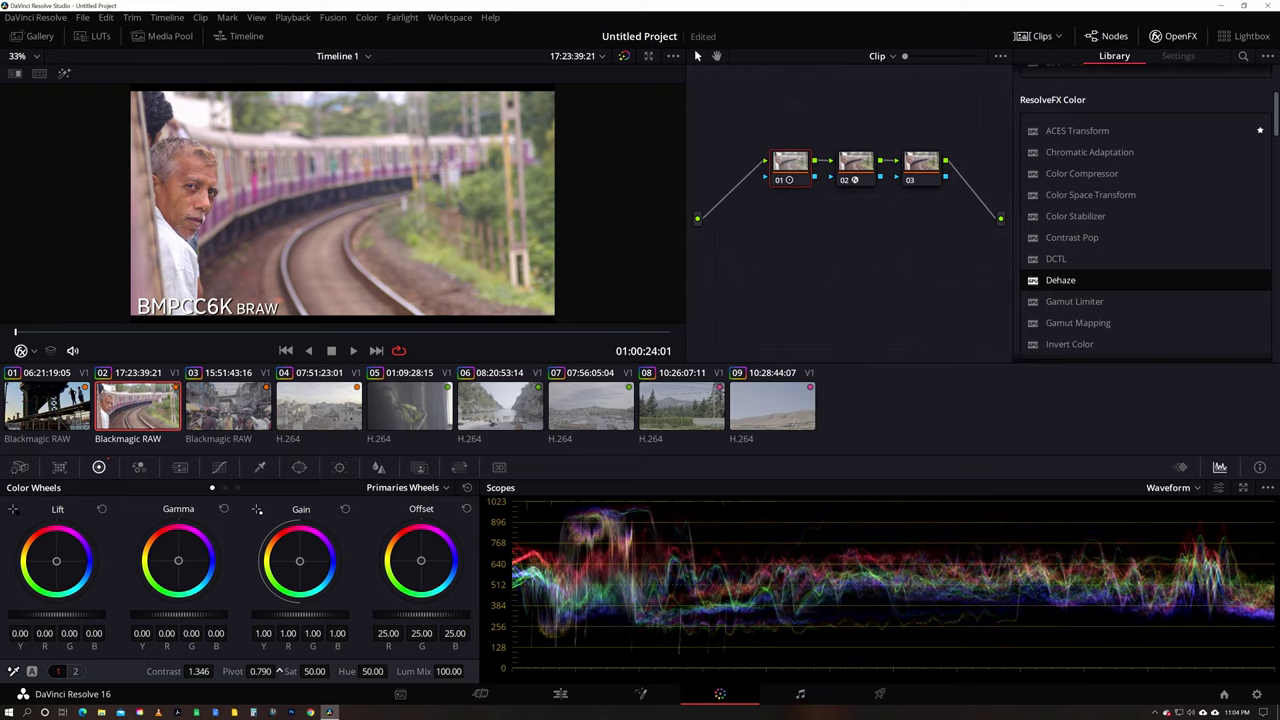
- Refine clip 02's first node with master lift at -0.03, master gain at 1.02 and highlights at -15.50
drag(105, 616, 85, 616)
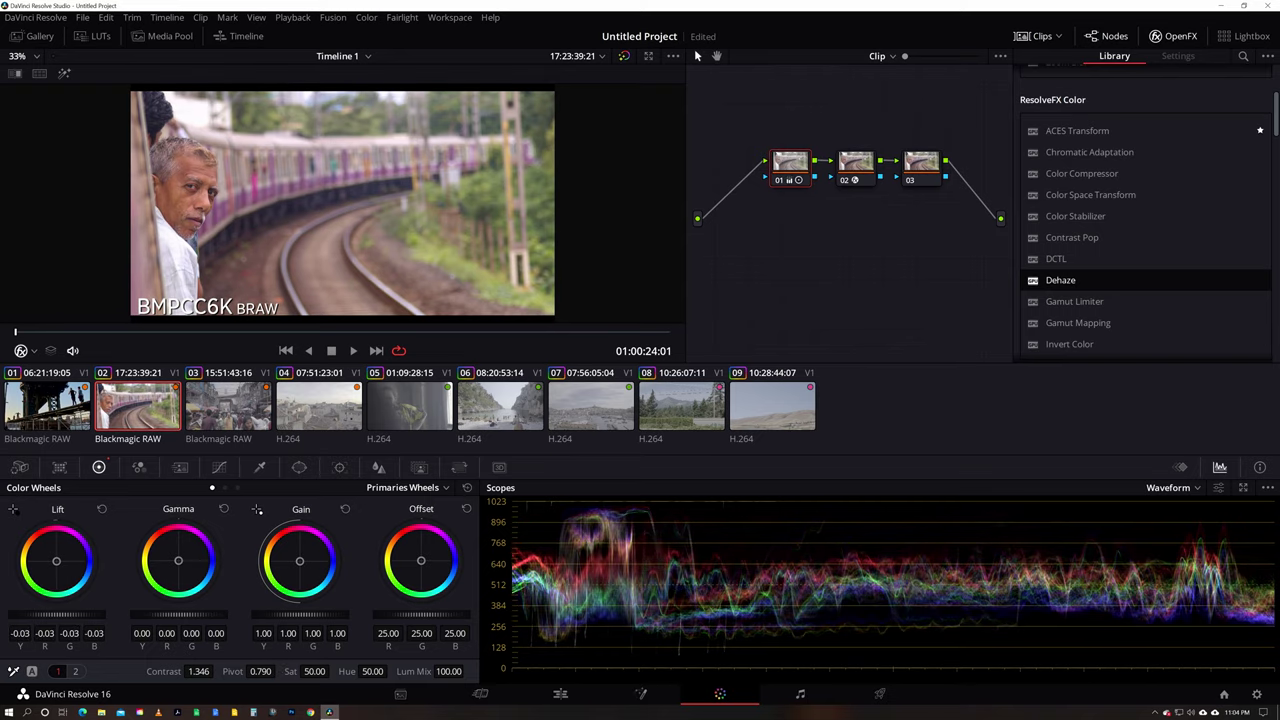
drag(305, 625, 316, 625)
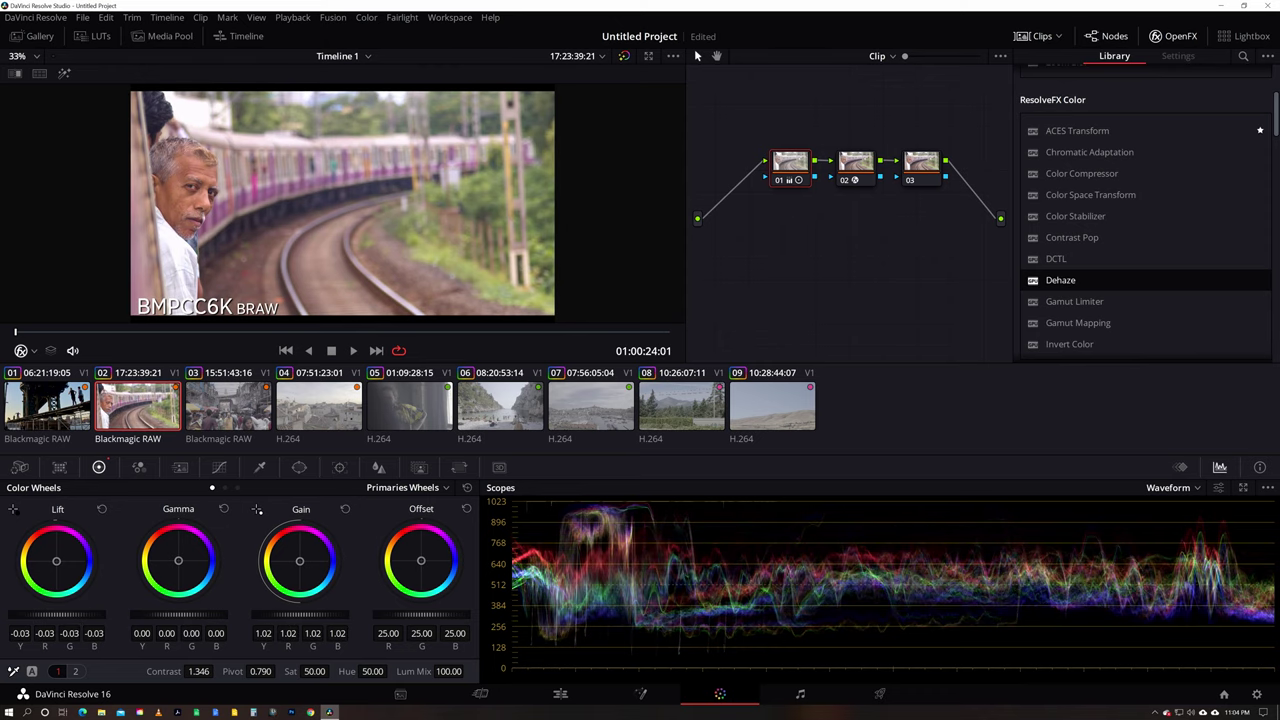
click(79, 672)
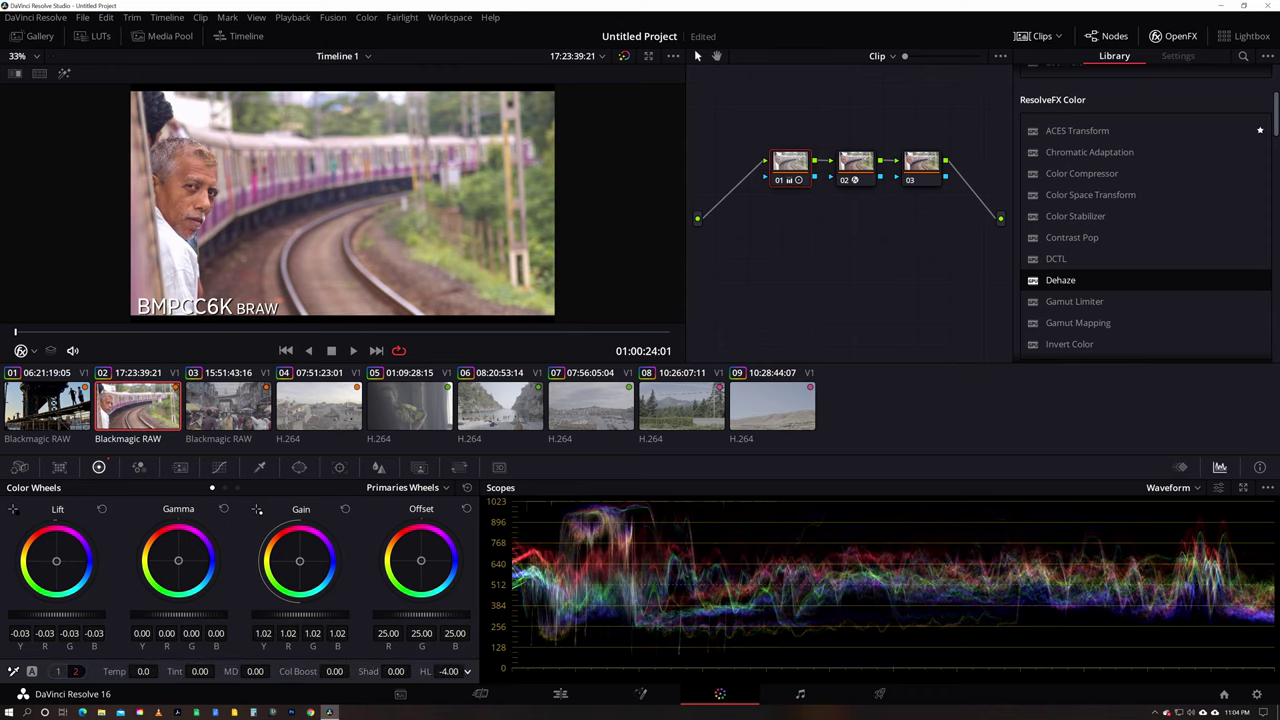
drag(449, 672, 426, 672)
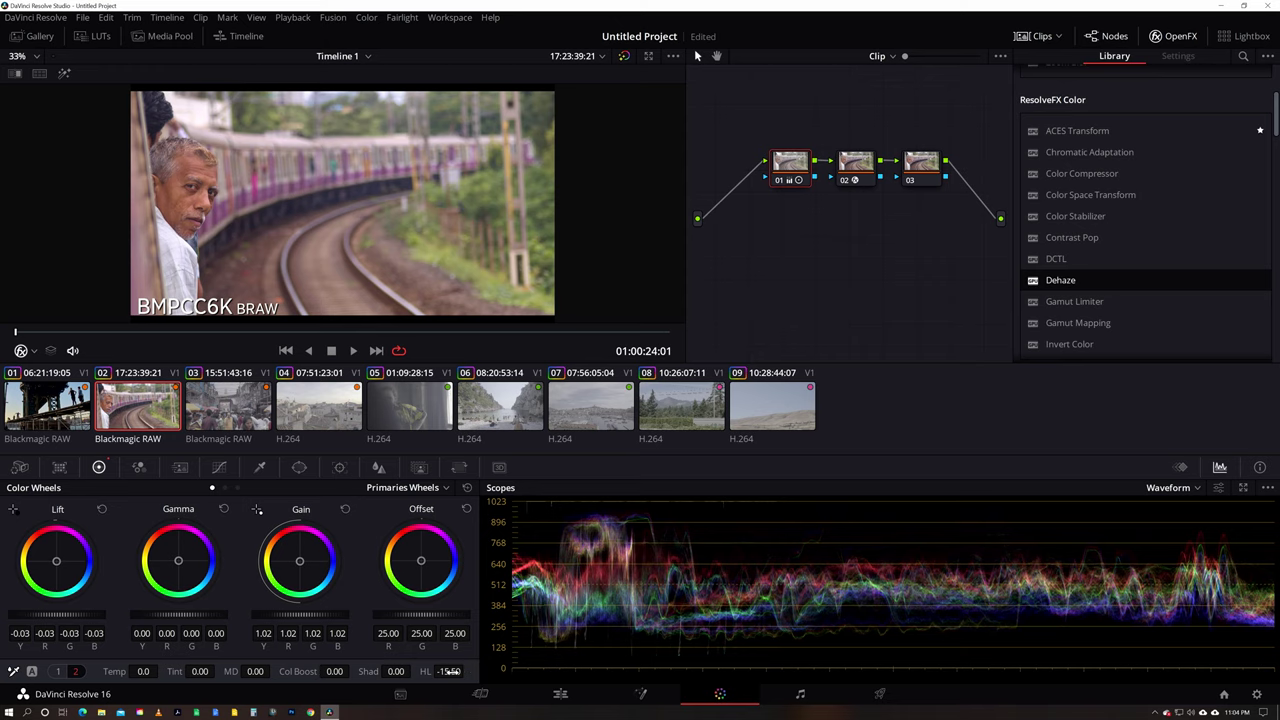
- Lower the master lift on clip 02's third node to -0.10 and reselect the first node
drag(98, 616, 81, 625)
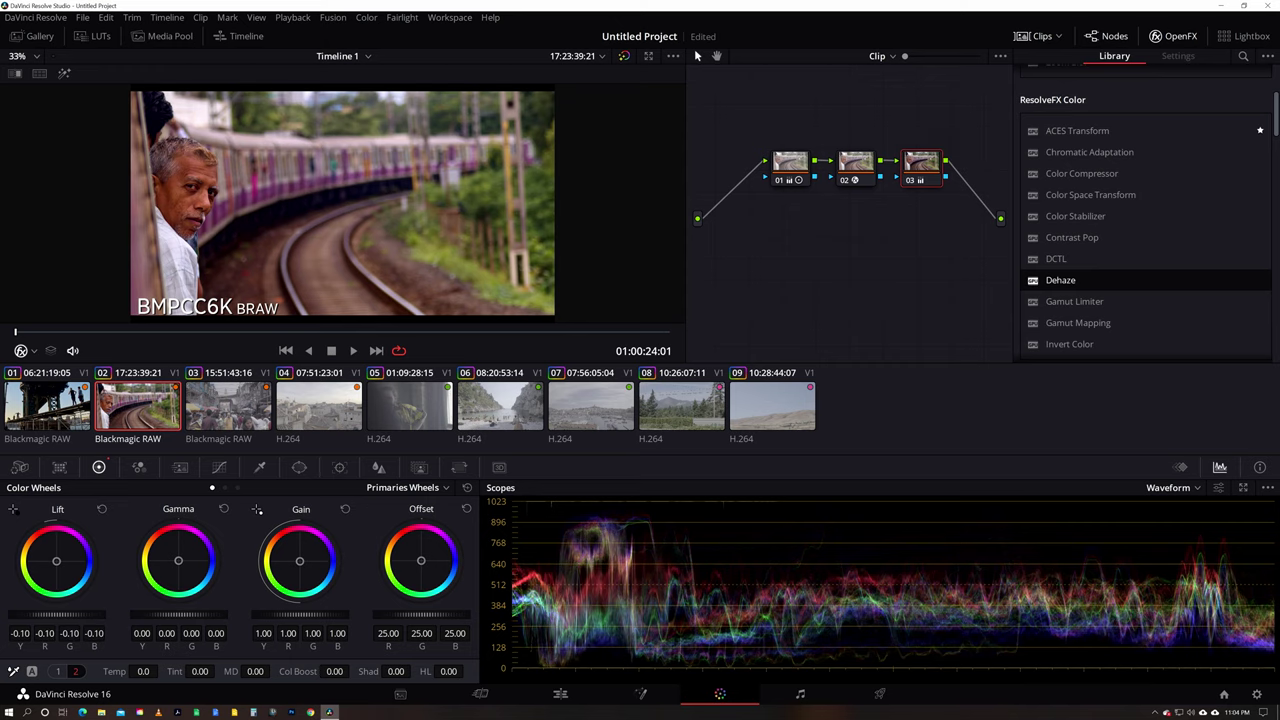
click(789, 164)
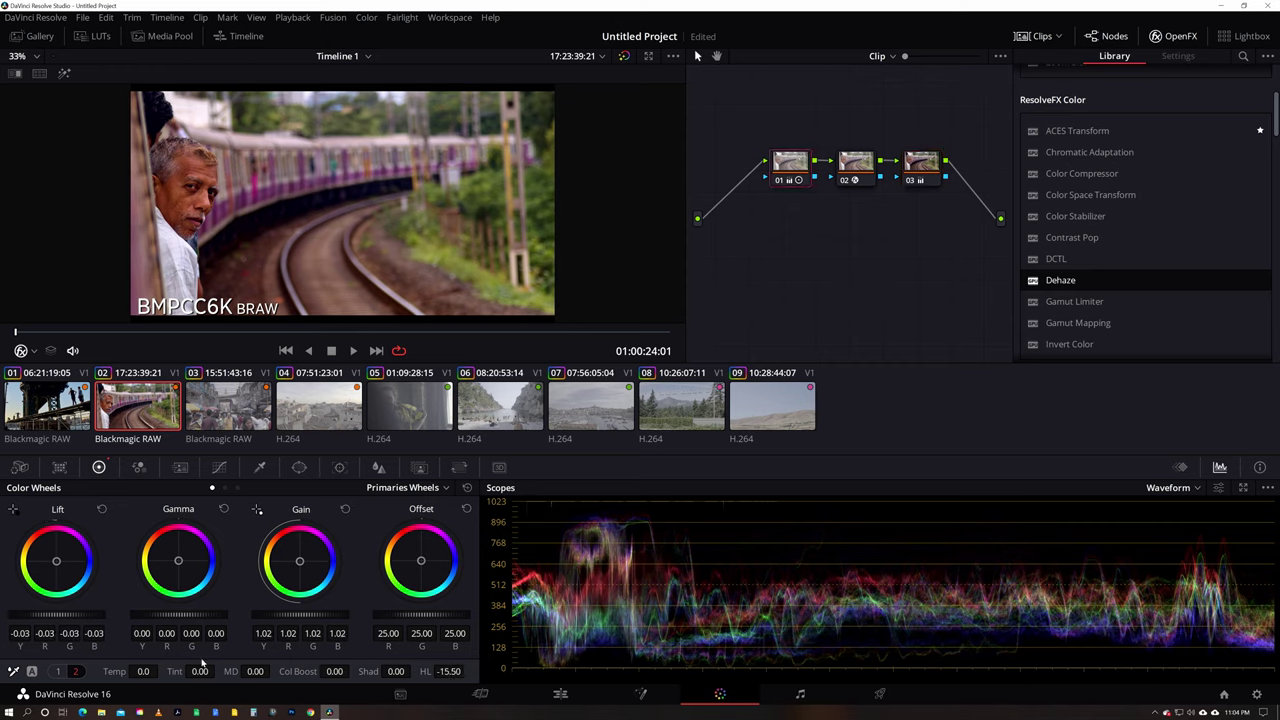
- On clip 02's first node, set pivot to 0.588, temperature to -120.0 and tint to -4.00
click(75, 671)
drag(262, 671, 224, 671)
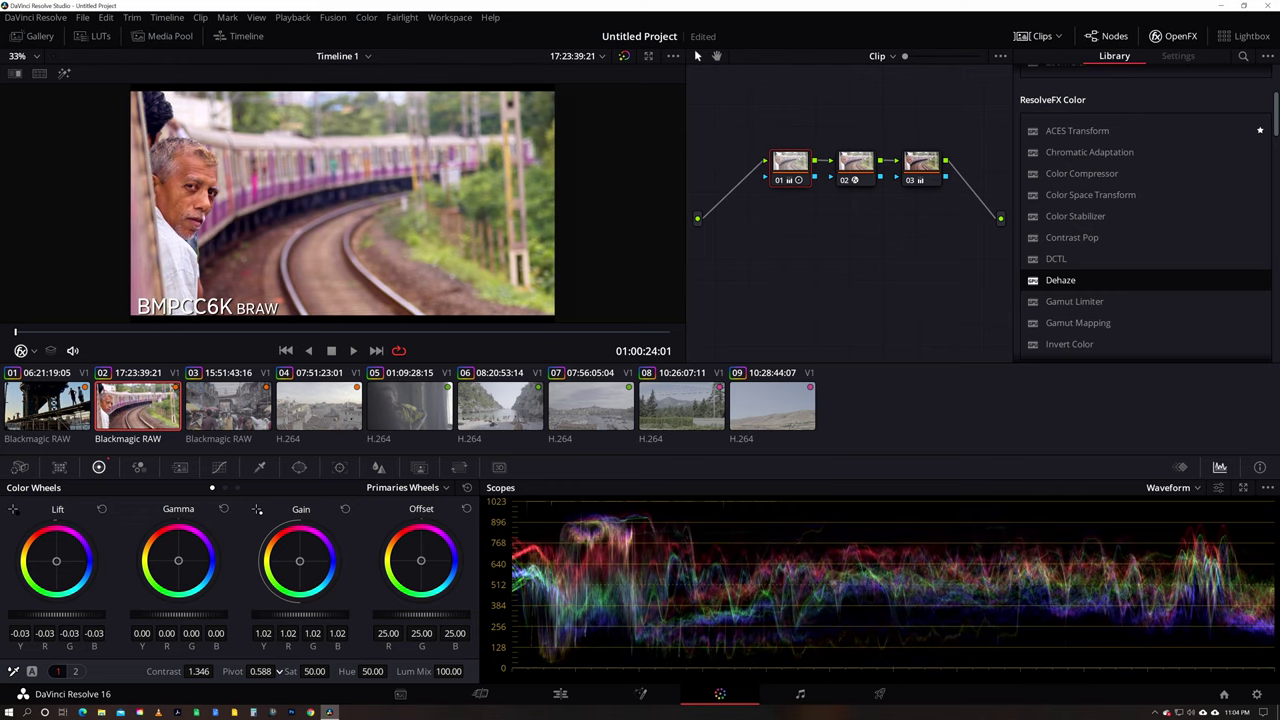
click(74, 672)
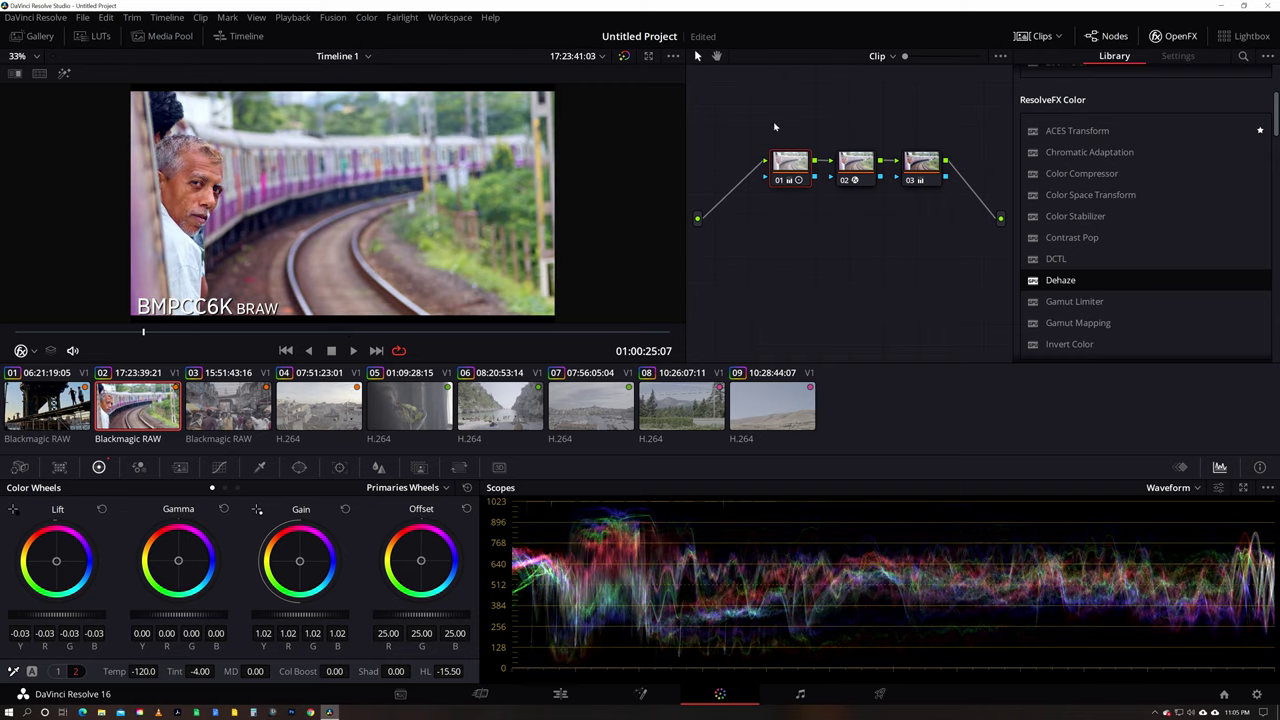
- Select all three nodes of clip 02 and toggle them off and on to compare the image before and after grading
drag(776, 121, 984, 258)
key(ctrl+d)
key(ctrl+d)
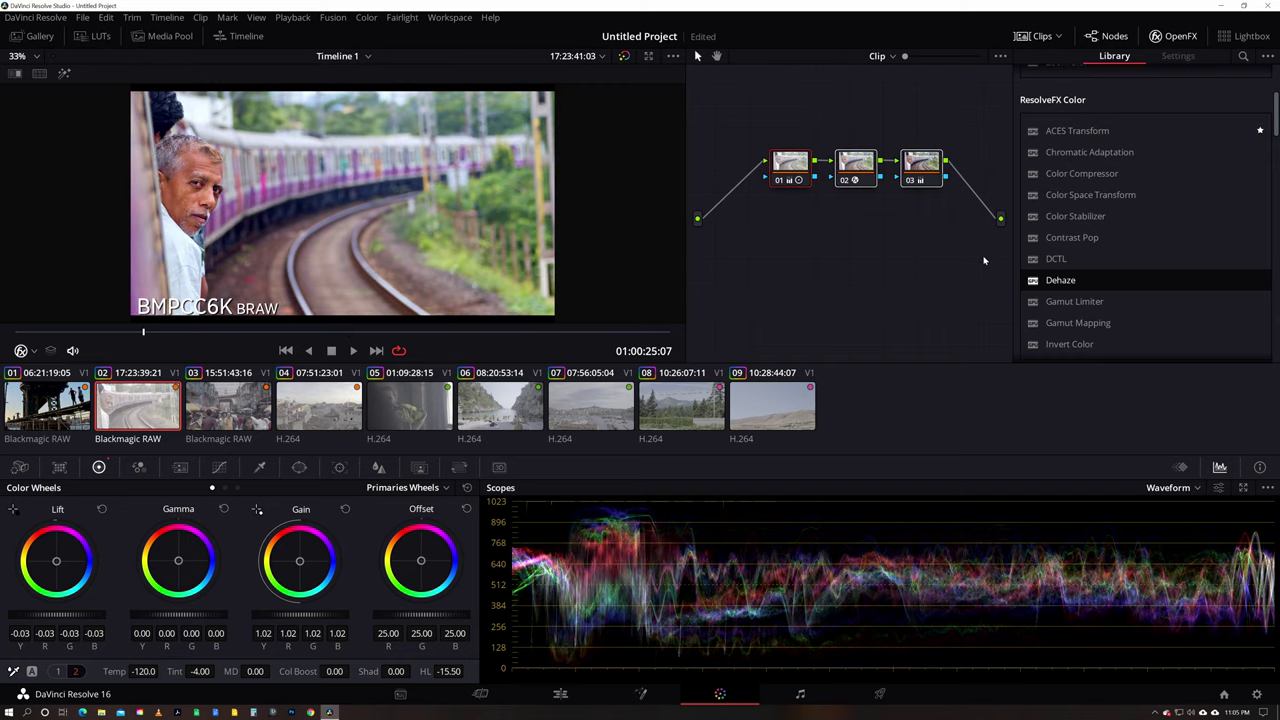
key(ctrl+d)
key(ctrl+d)
key(ctrl+d)
key(ctrl+d)
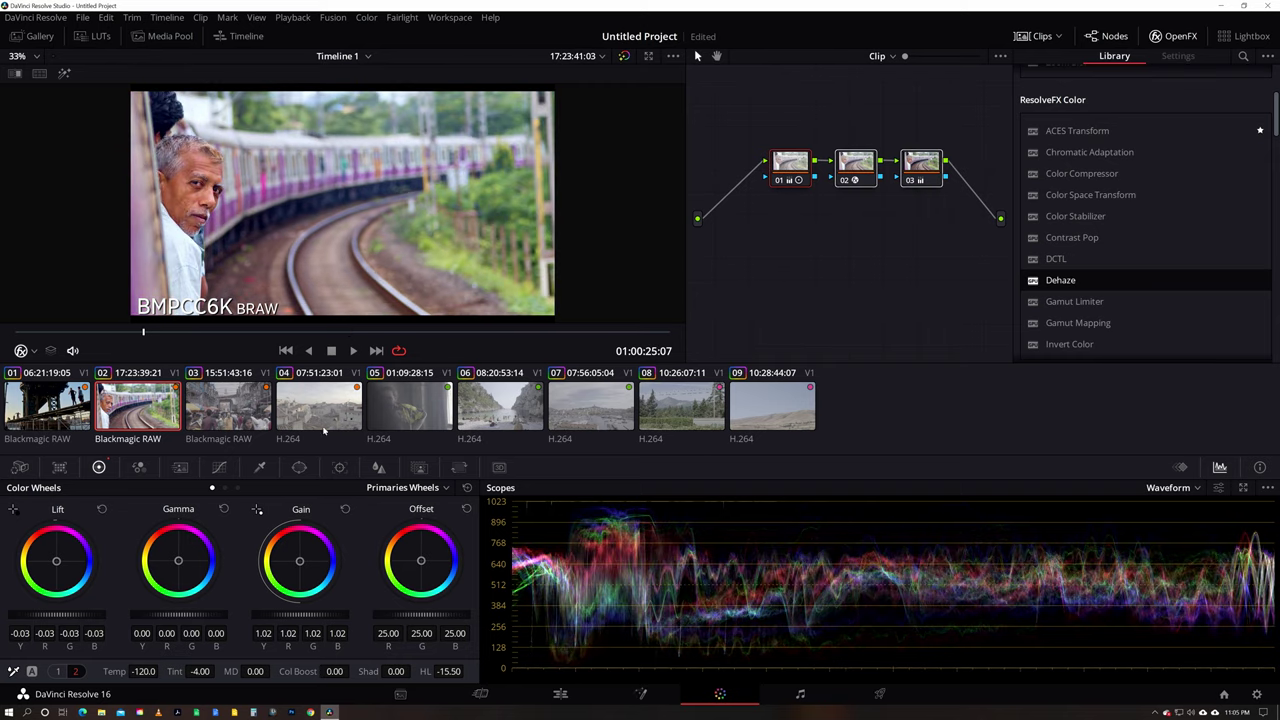
- On clip 03, add two serial nodes and apply the Dehaze effect to the second node
click(239, 411)
drag(175, 332, 256, 344)
key(alt+s)
key(alt+s)
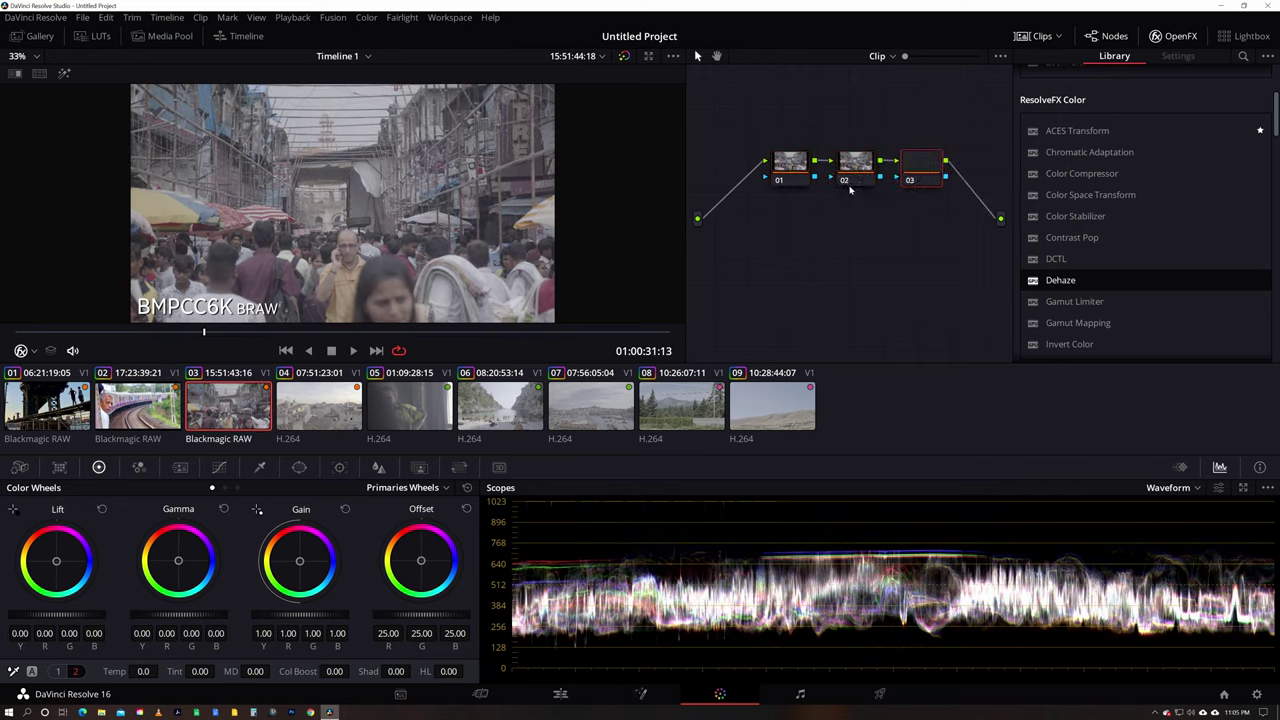
click(858, 160)
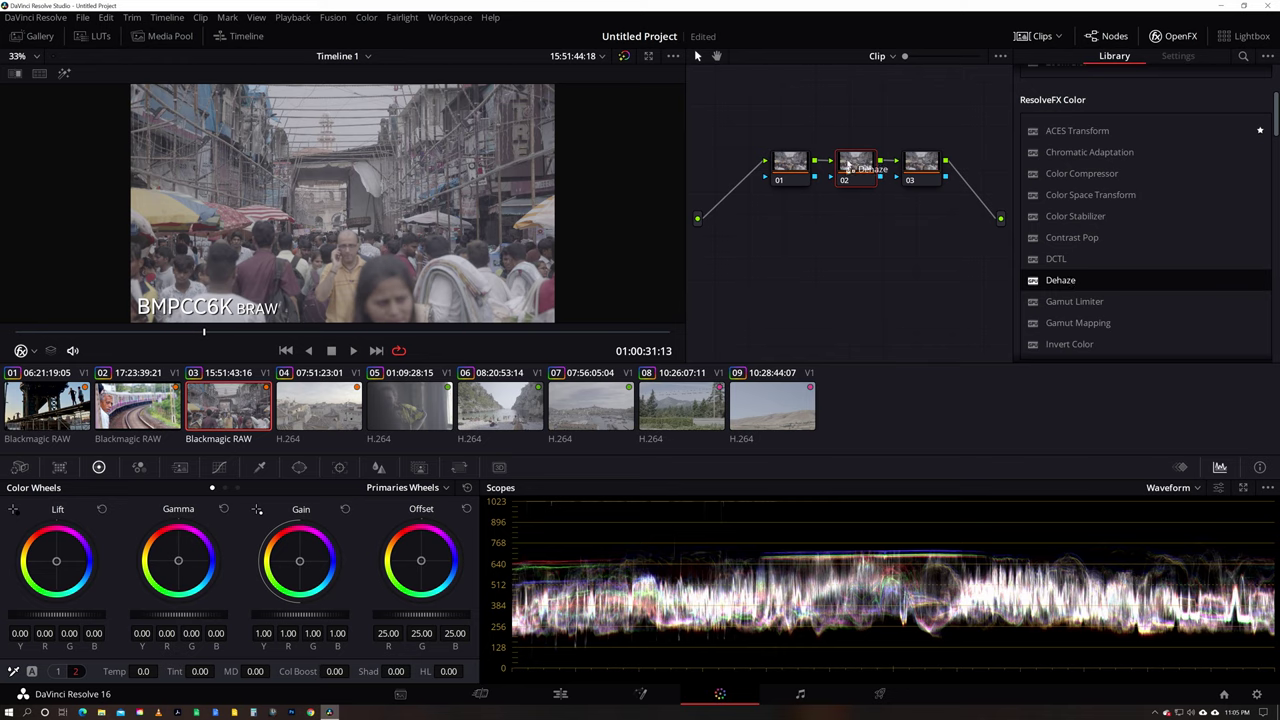
drag(848, 167, 852, 166)
- On clip 03's first node, set contrast to 1.550, shadows to 29.50 and highlights to -45.50
click(784, 162)
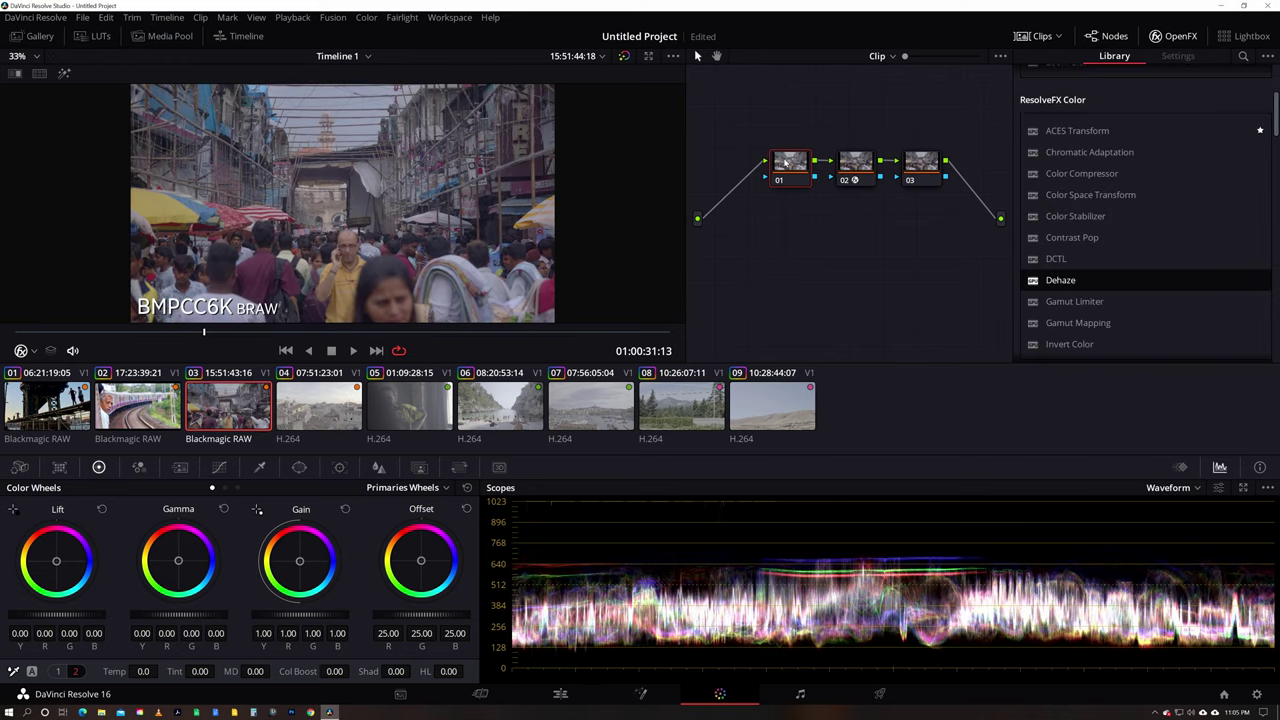
click(70, 672)
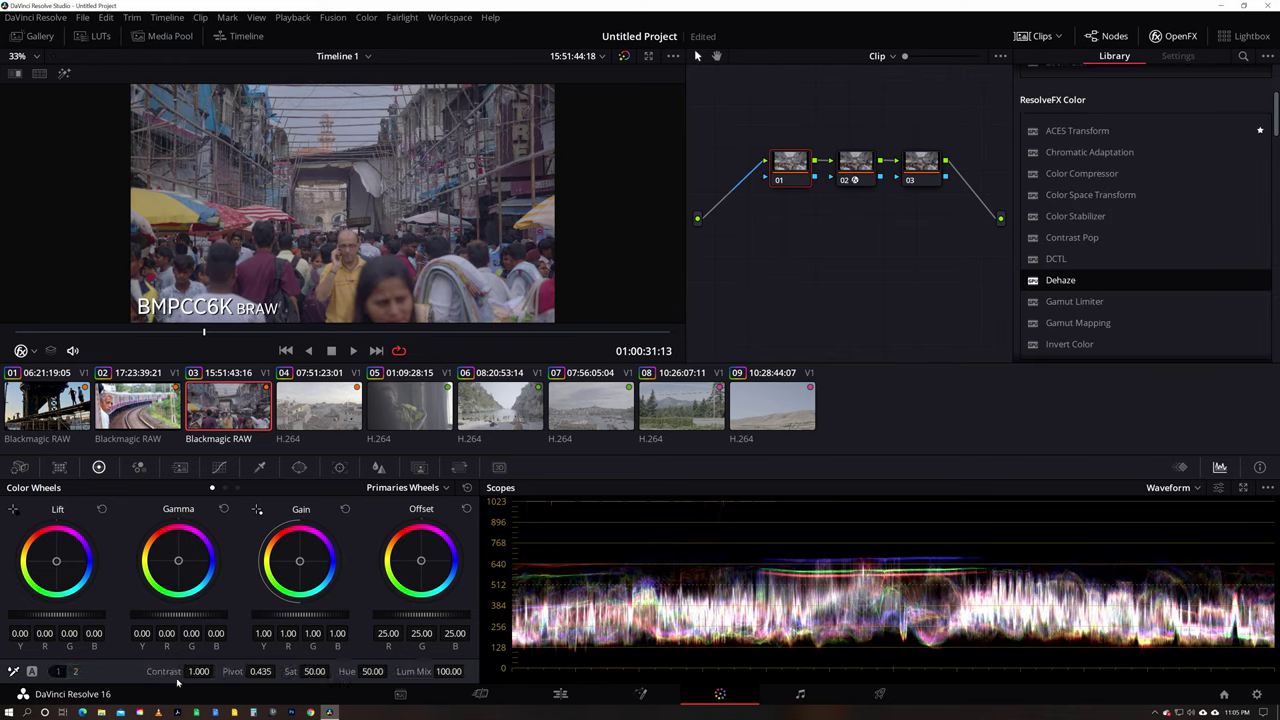
drag(195, 671, 190, 671)
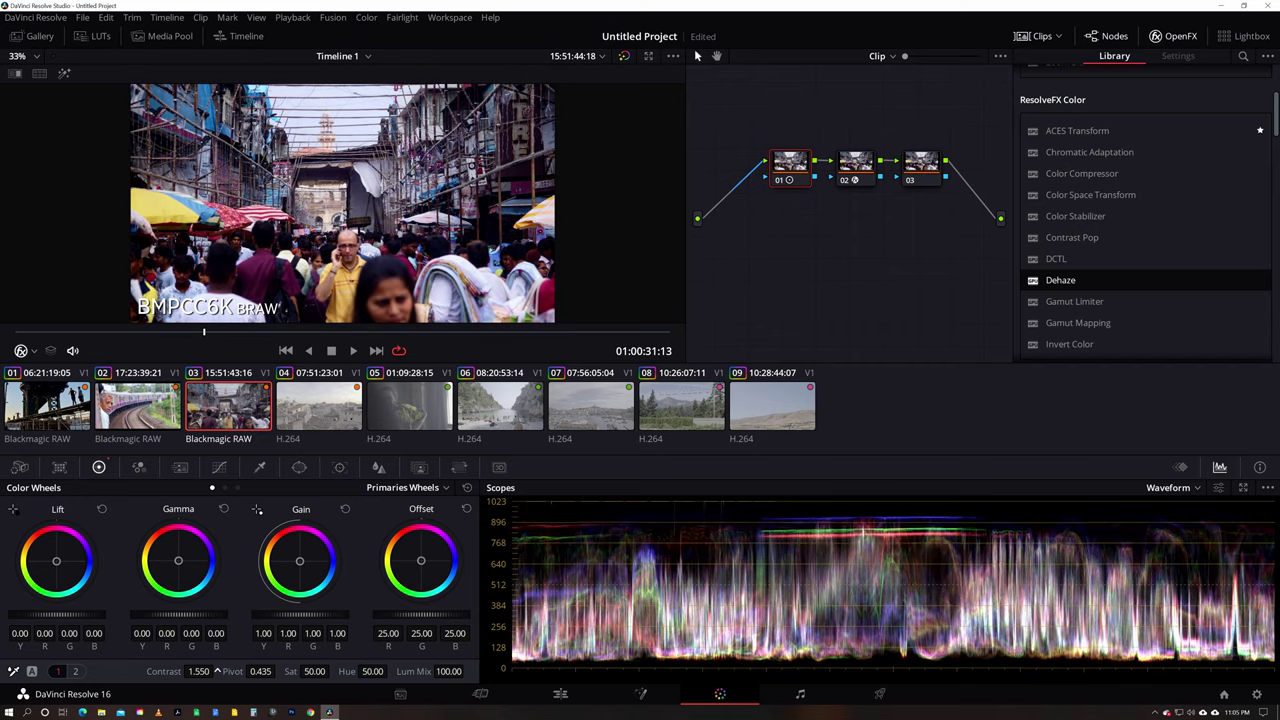
click(75, 671)
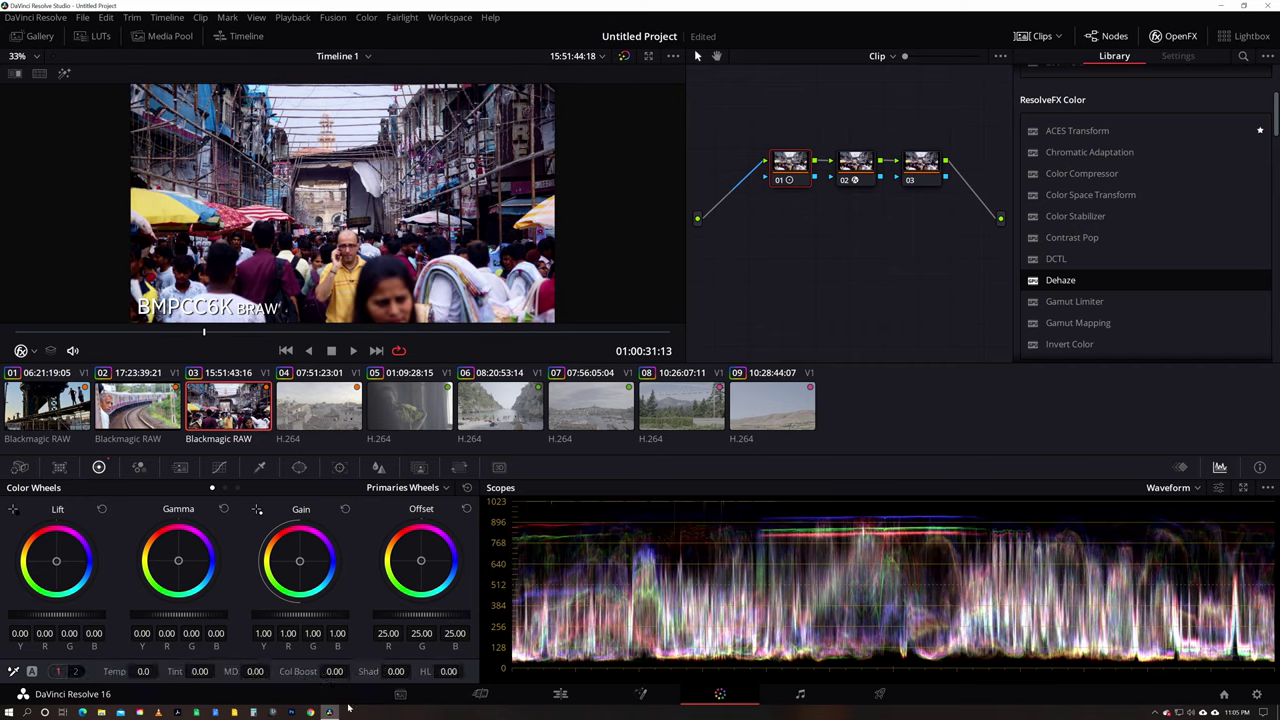
mouse_move(449, 671)
mouse_down()
mouse_move(409, 692)
mouse_move(424, 671)
mouse_up()
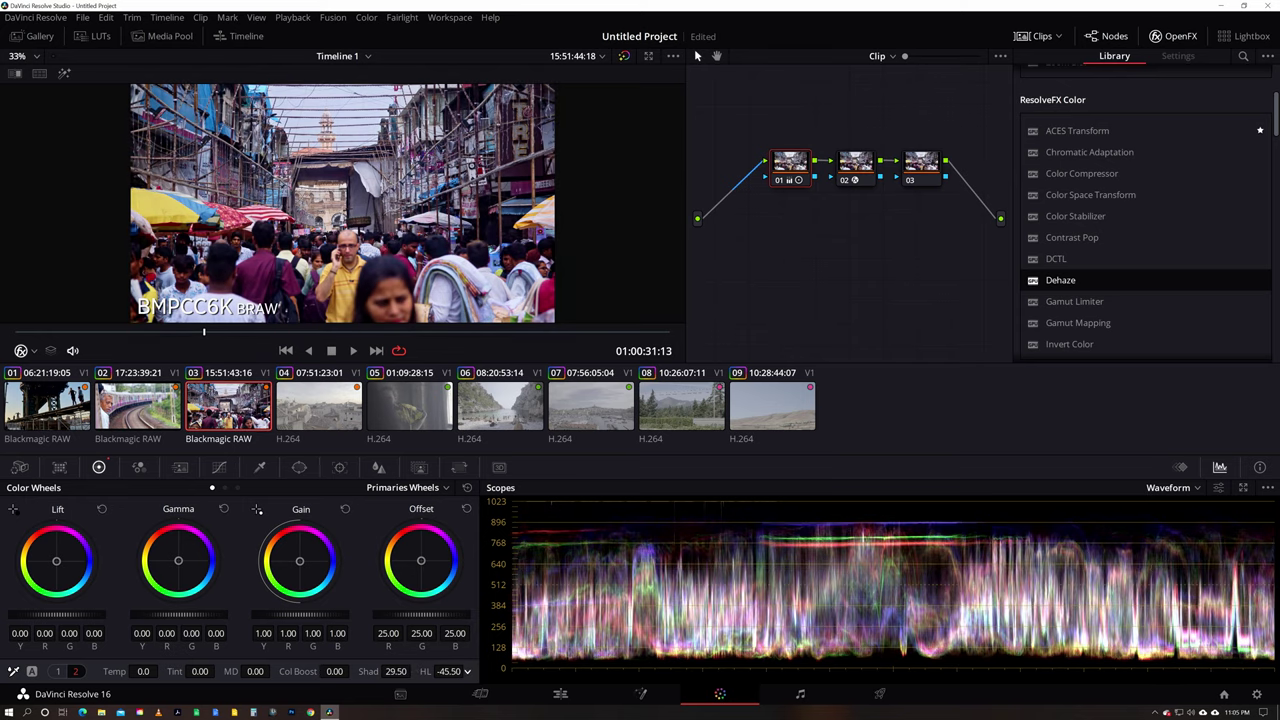
- Lower the master lift on clip 03's third node to -0.03
click(910, 158)
drag(57, 615, 40, 615)
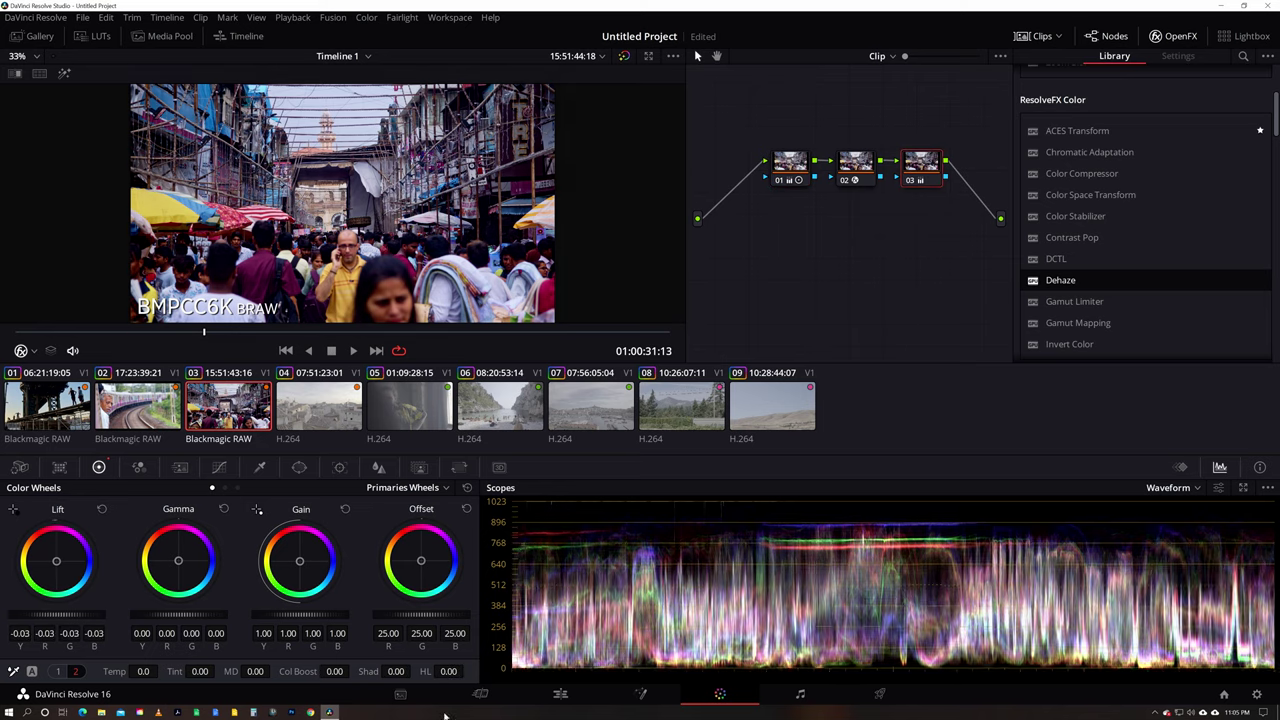
- Compare clip 03 with its third node disabled and enabled, and play the graded clip back
click(910, 181)
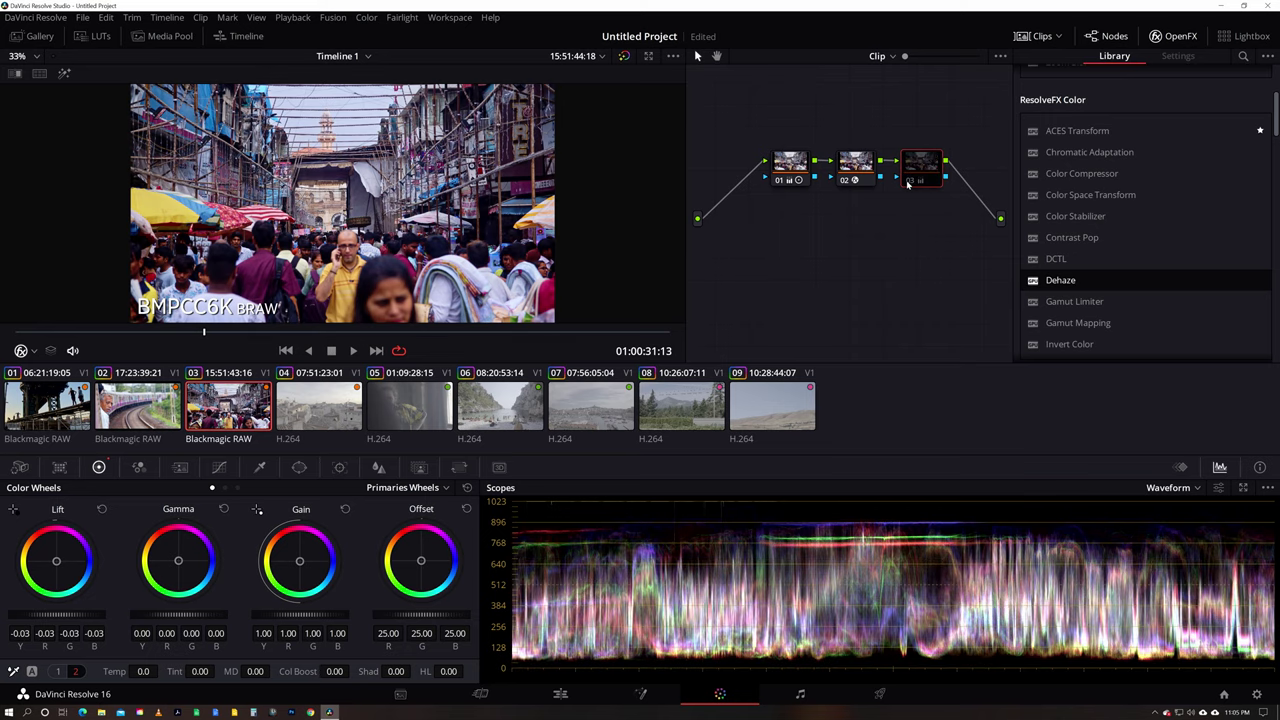
click(910, 181)
click(910, 181)
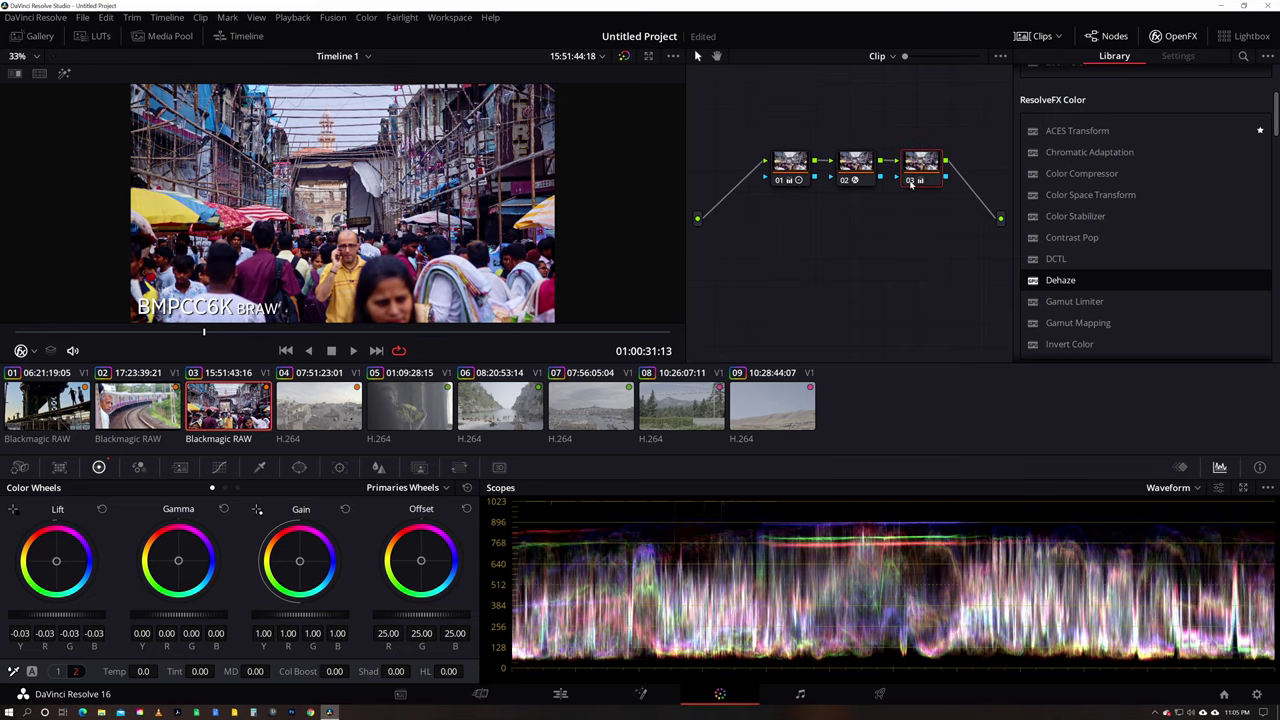
click(910, 181)
click(910, 181)
click(910, 181)
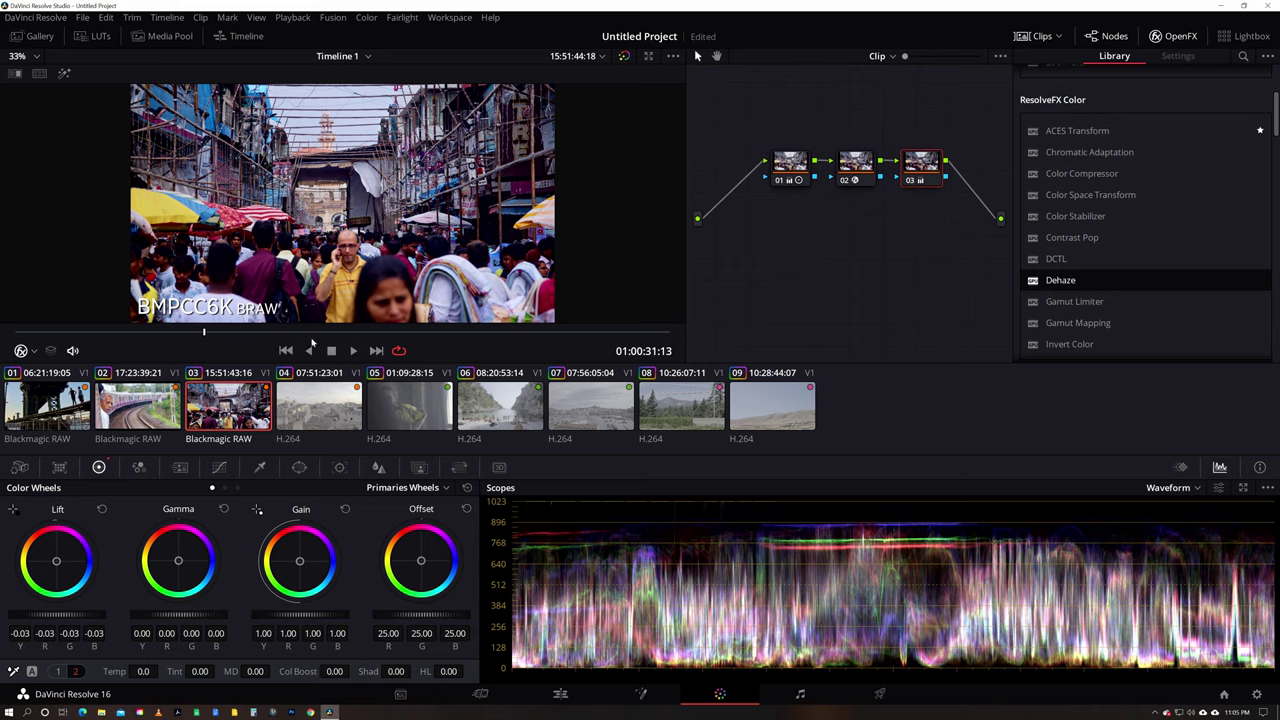
key(space)
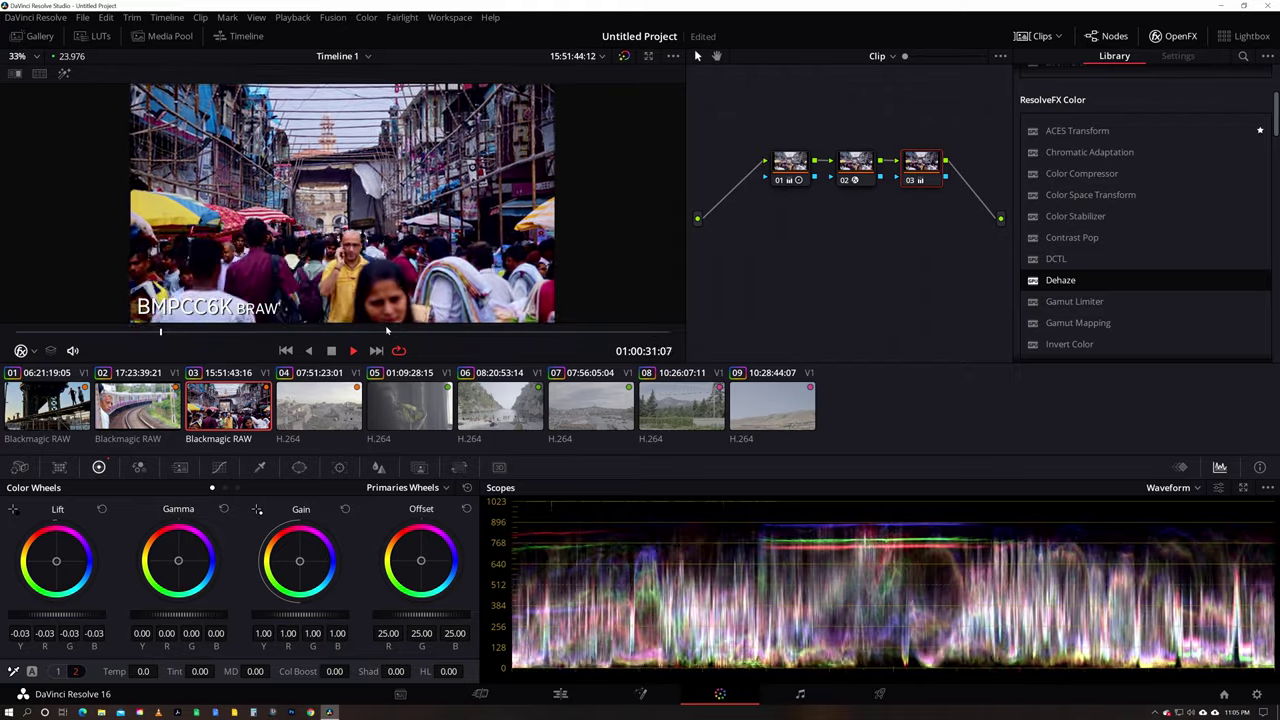
key(space)
- On clip 04, add two serial nodes and apply the Dehaze effect to the second node
click(306, 372)
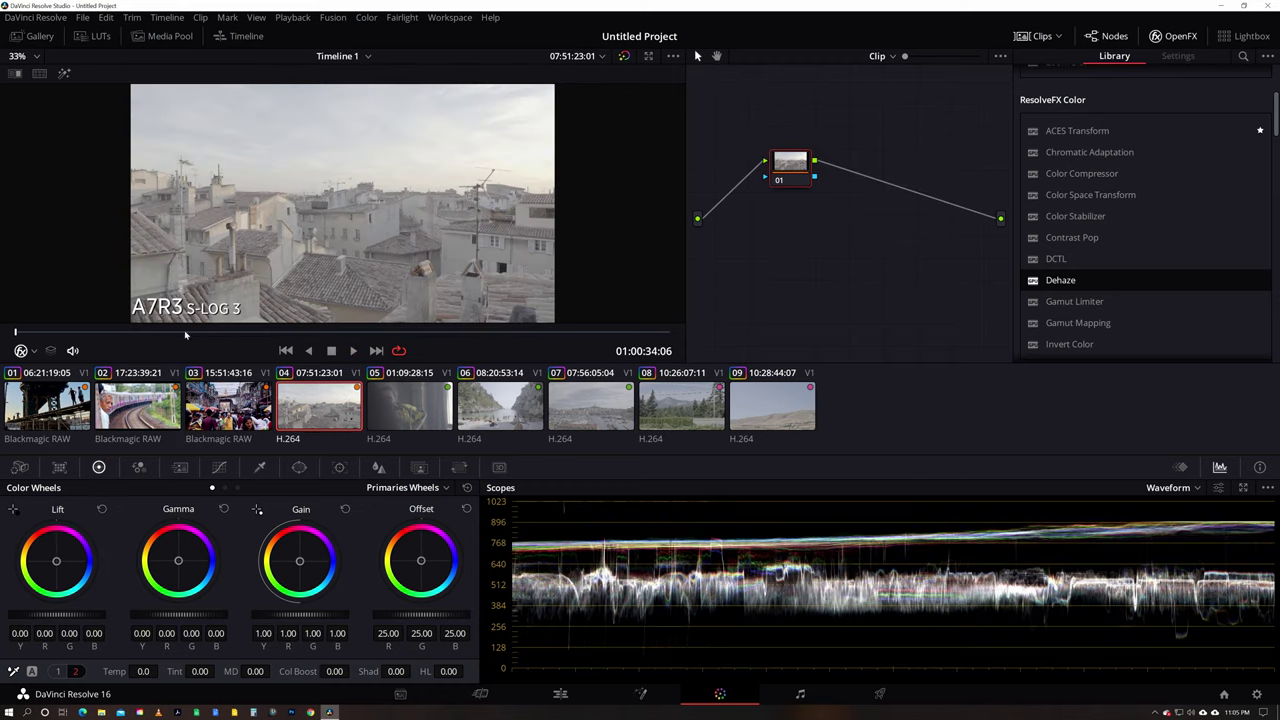
key(alt+s)
key(alt+s)
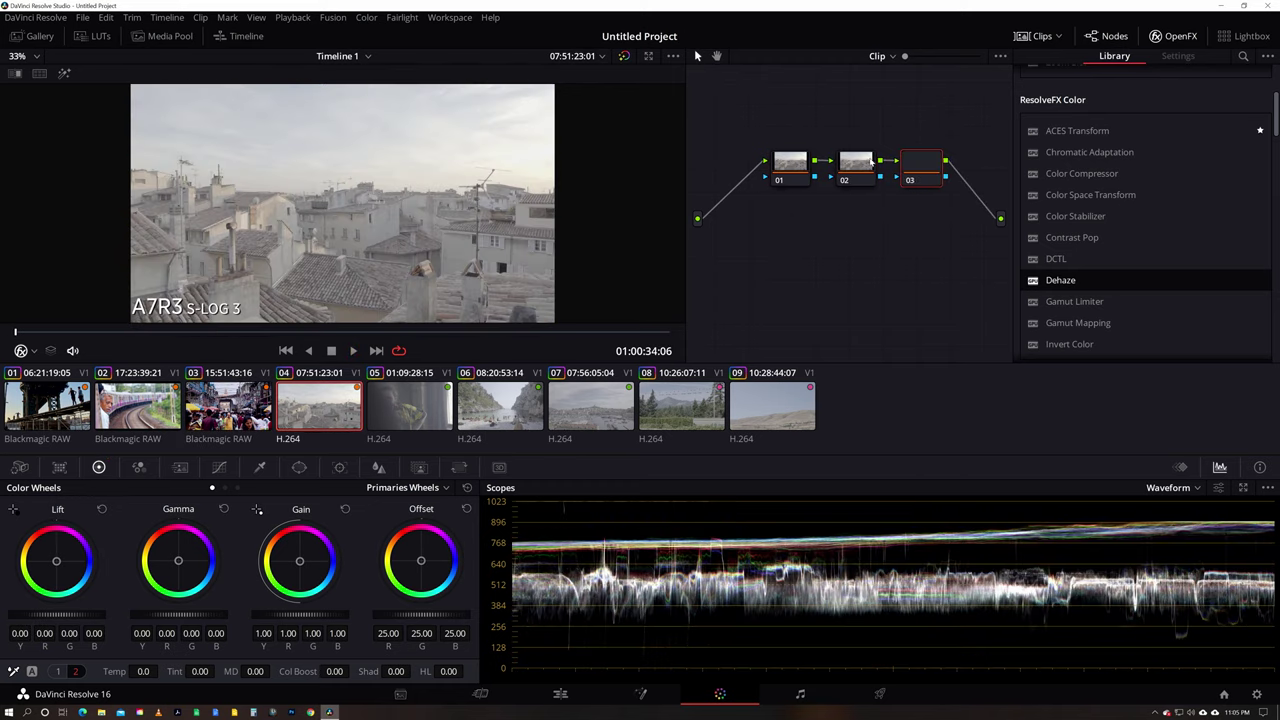
drag(860, 175, 856, 172)
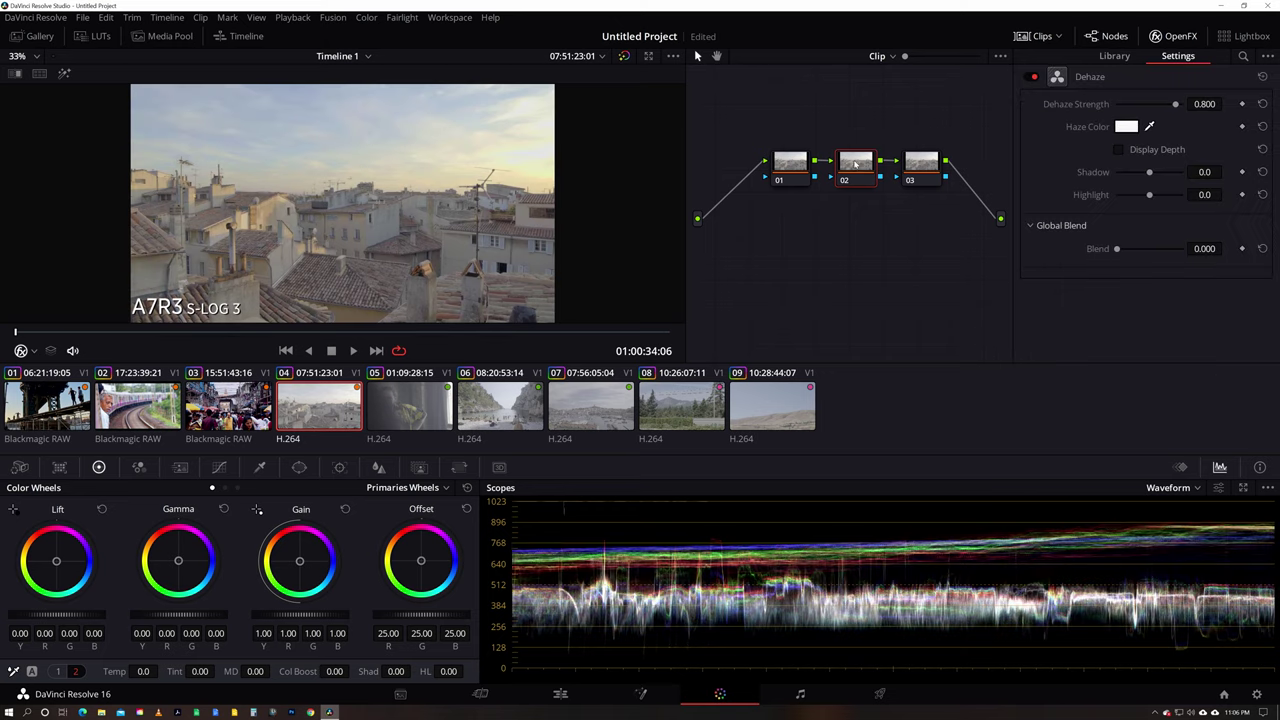
- On clip 04's first node, raise the contrast, adjust the pivot, and set highlights to -37.50 and shadows to 30.00
click(77, 672)
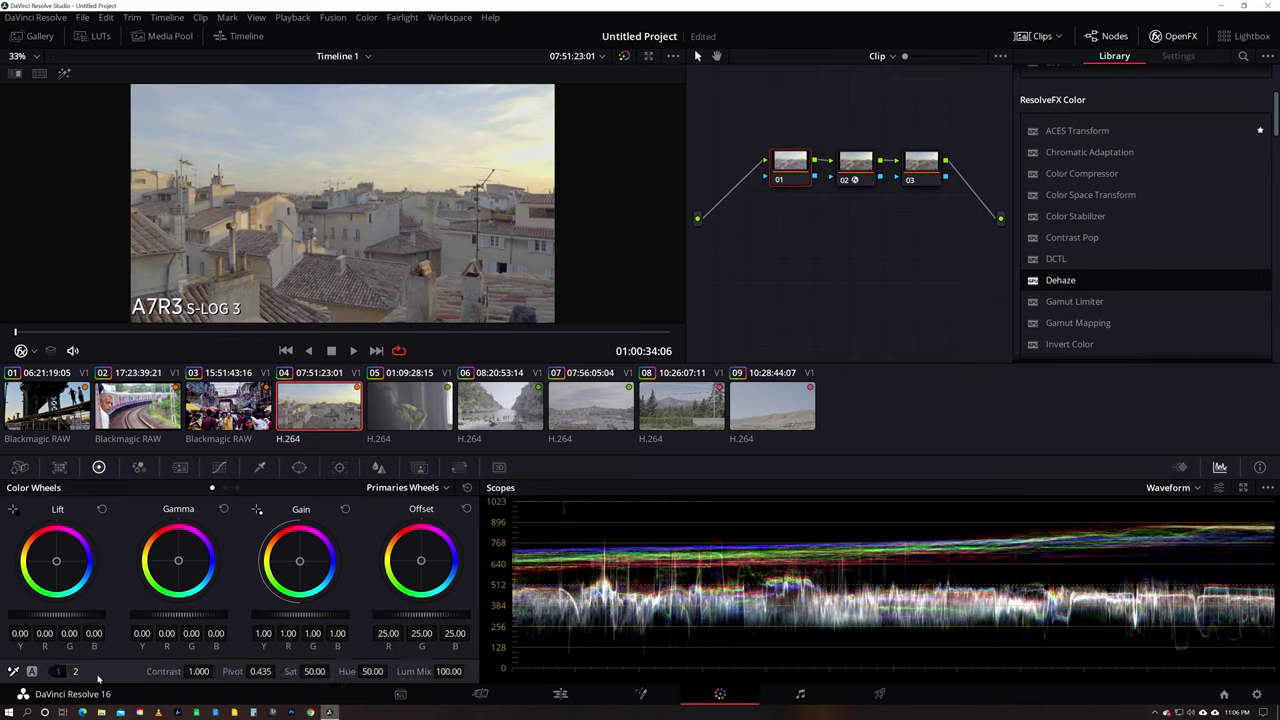
drag(185, 671, 190, 671)
drag(268, 674, 263, 673)
click(75, 671)
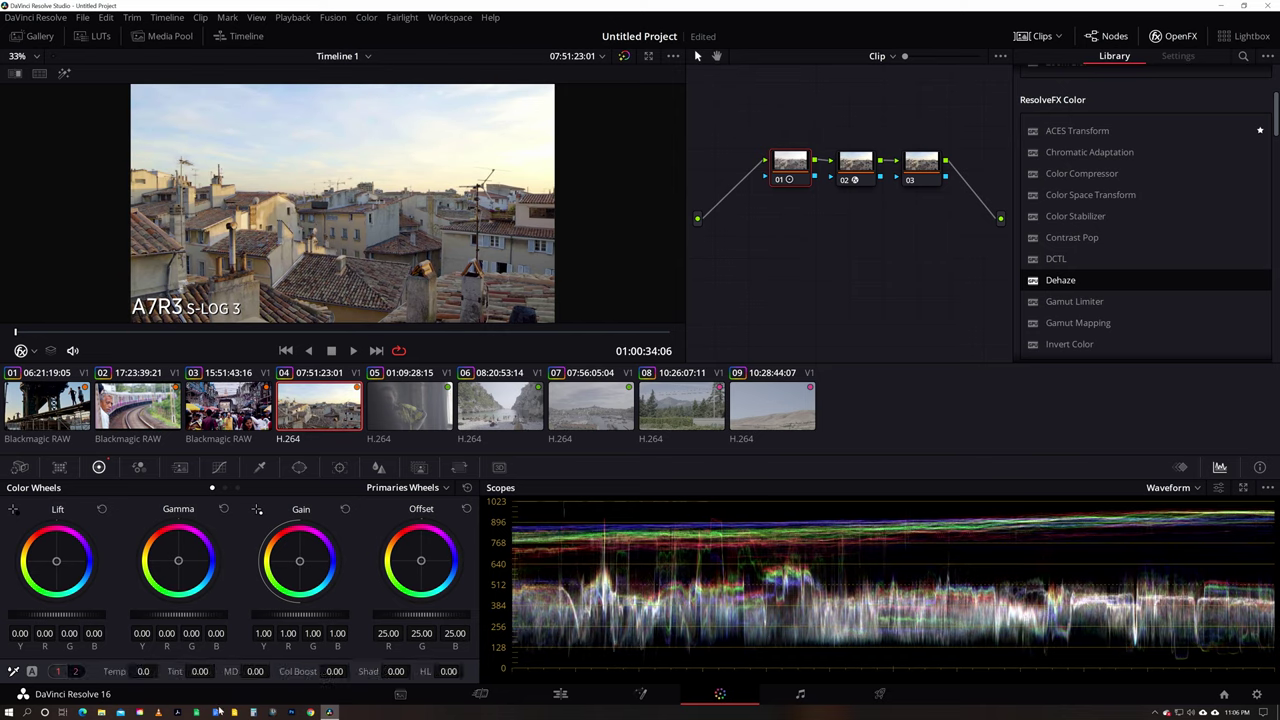
drag(449, 671, 400, 718)
drag(395, 671, 524, 600)
- Lower the master lift on clip 04's third node to -0.06 and warm the temperature on its first node
click(918, 162)
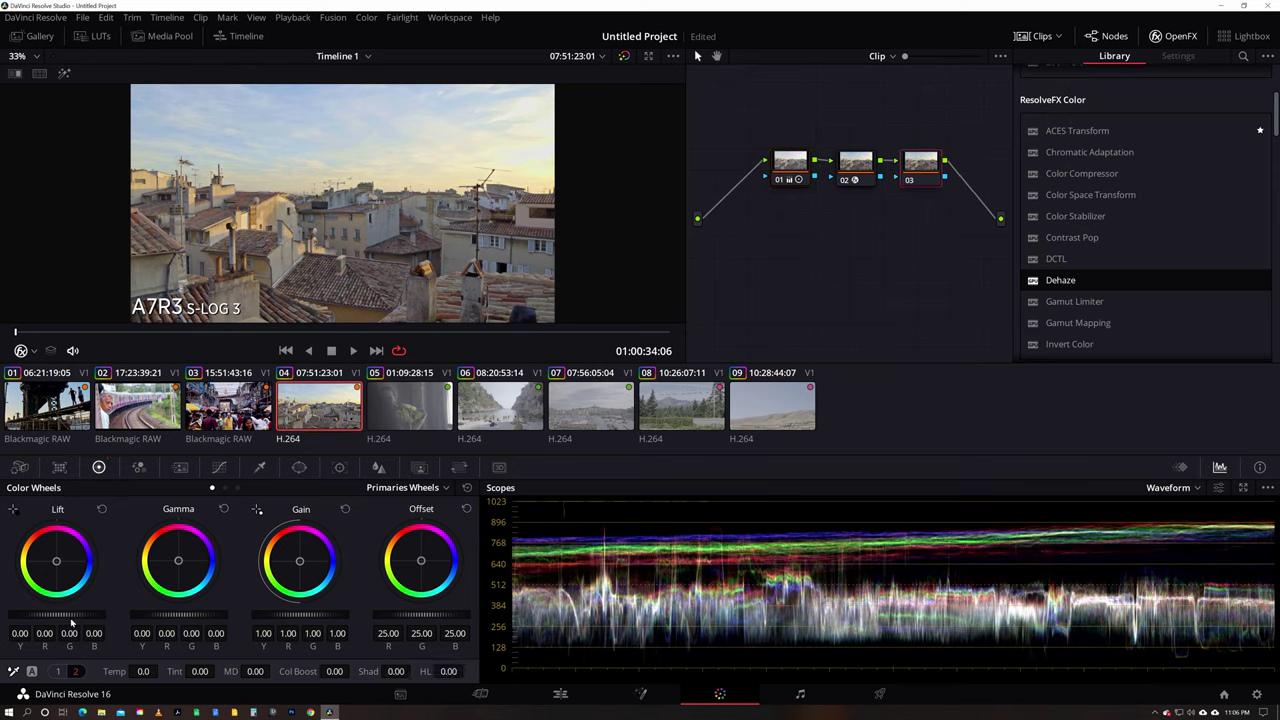
drag(71, 614, 42, 614)
click(770, 162)
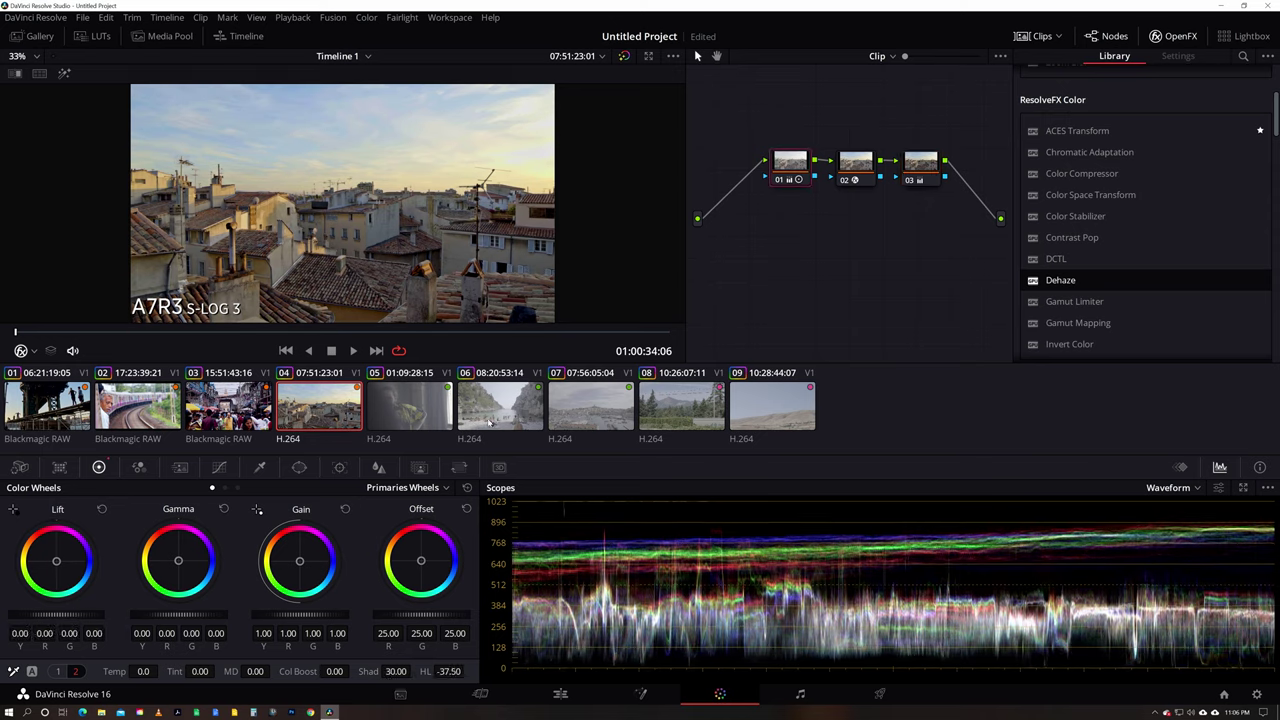
drag(150, 671, 195, 671)
click(914, 170)
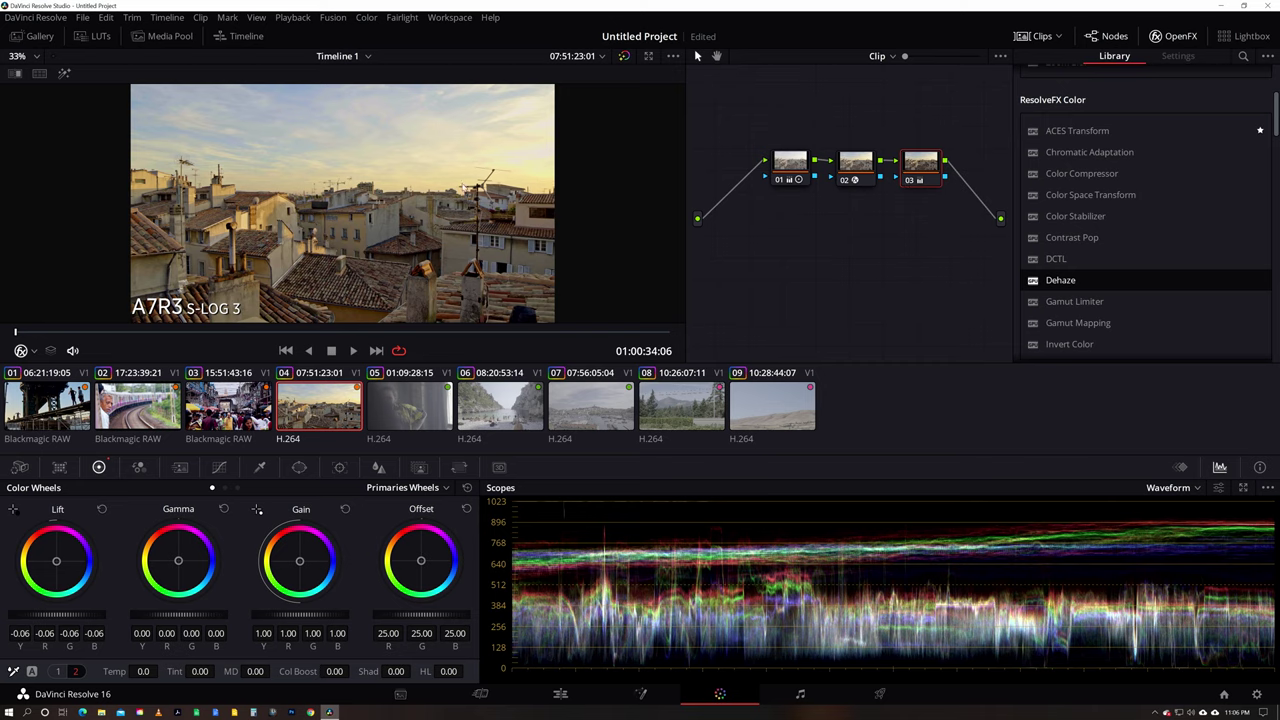
- On clip 05, move to 01:00:43:03, add two serial nodes and apply the Dehaze effect to the second node
click(384, 413)
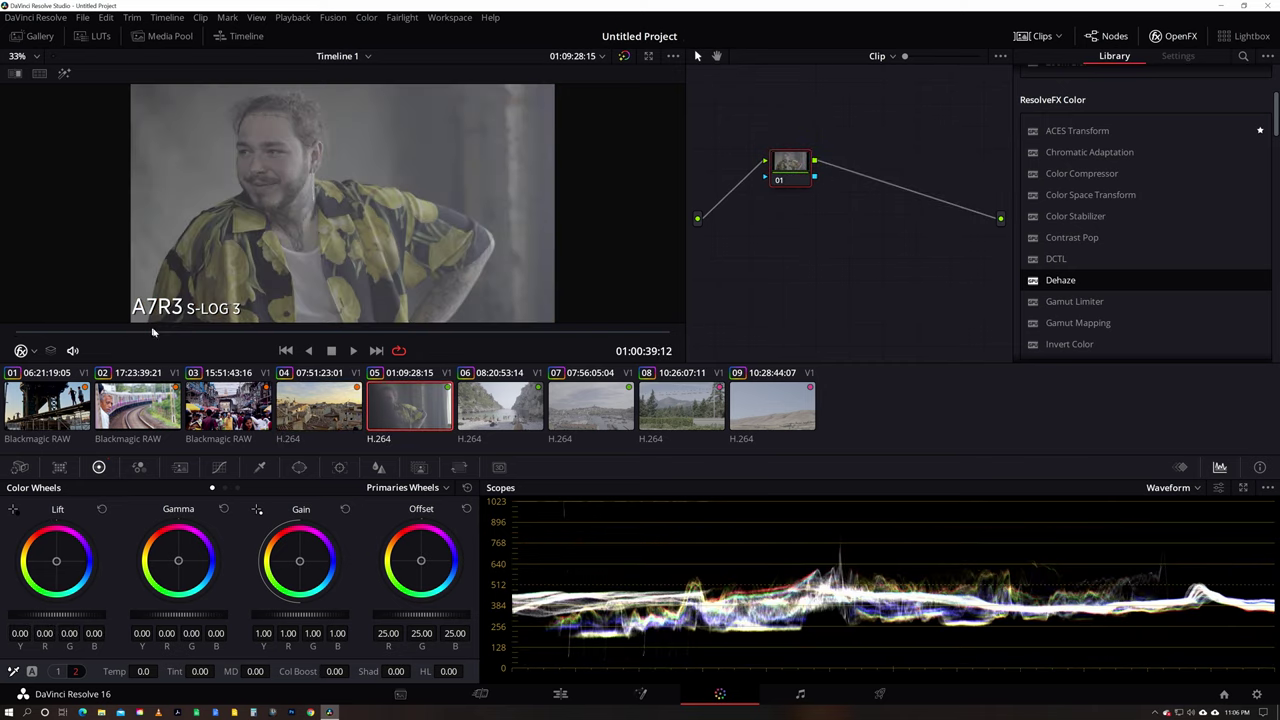
drag(153, 331, 367, 332)
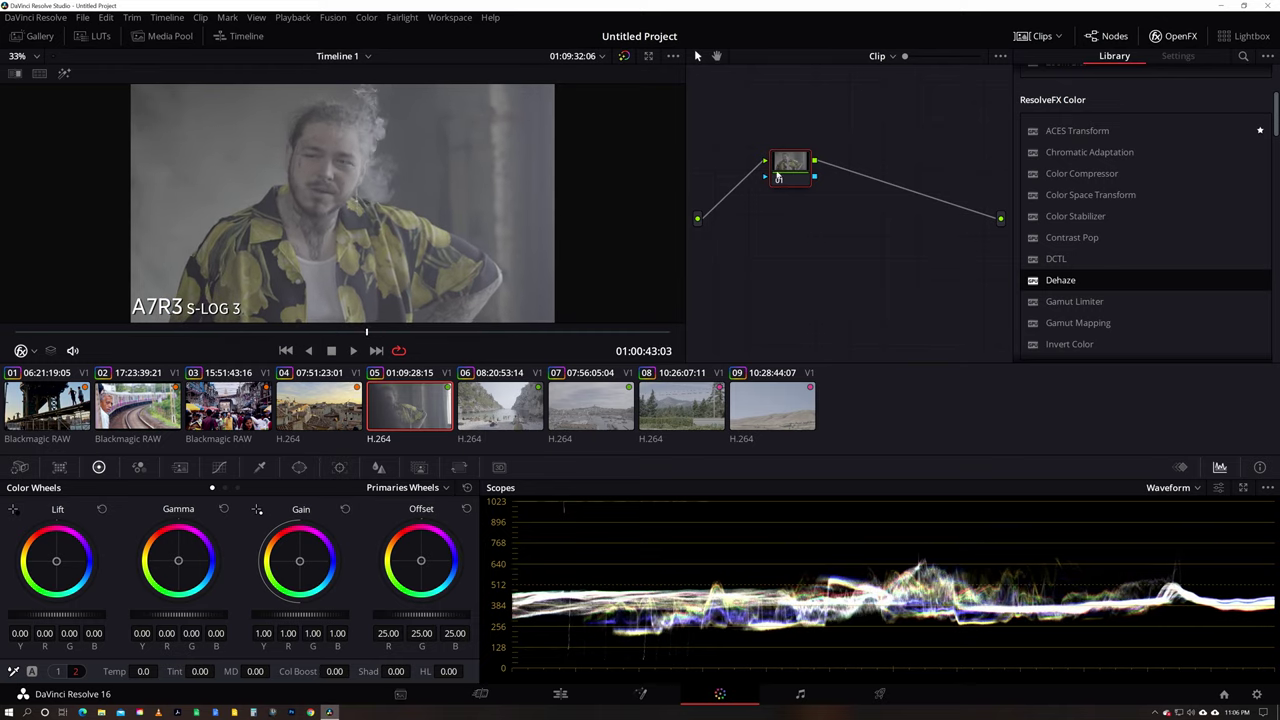
key(alt+s)
key(alt+s)
click(850, 166)
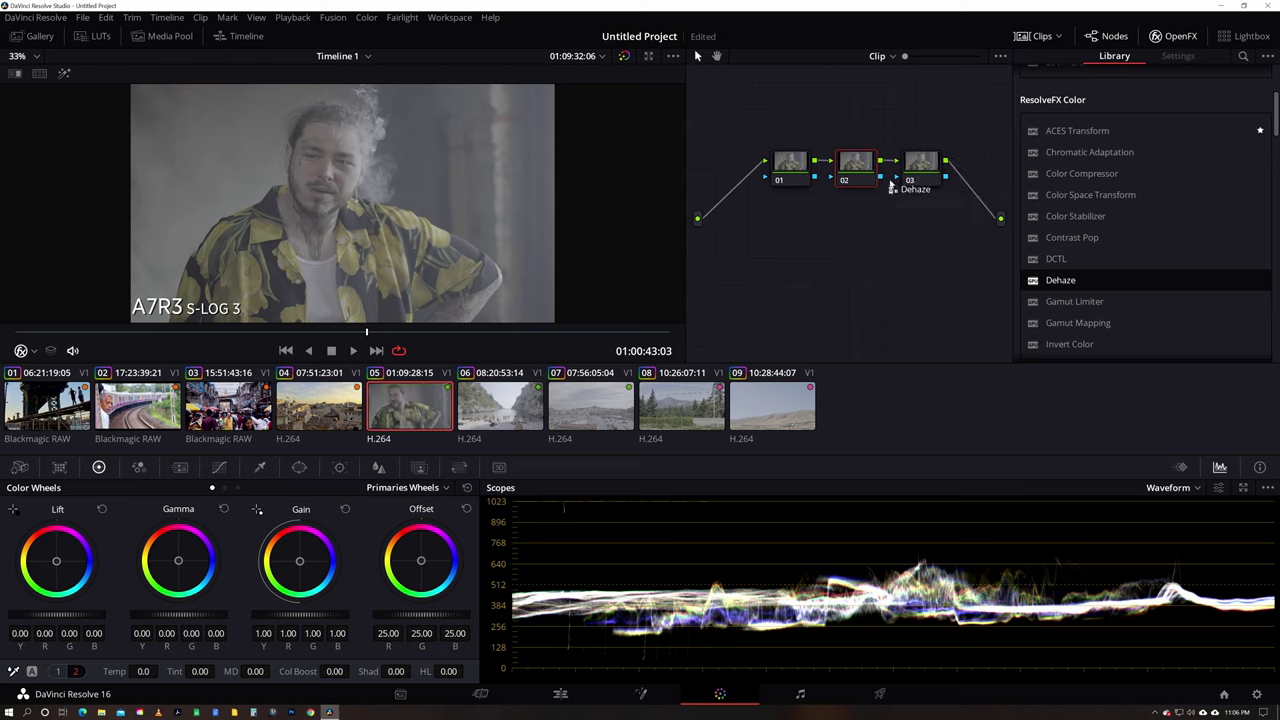
drag(891, 187, 856, 166)
- On clip 05's first node, set contrast to 1.486, master gamma to 0.04, master gain to 1.04 and master lift to -0.01
click(790, 167)
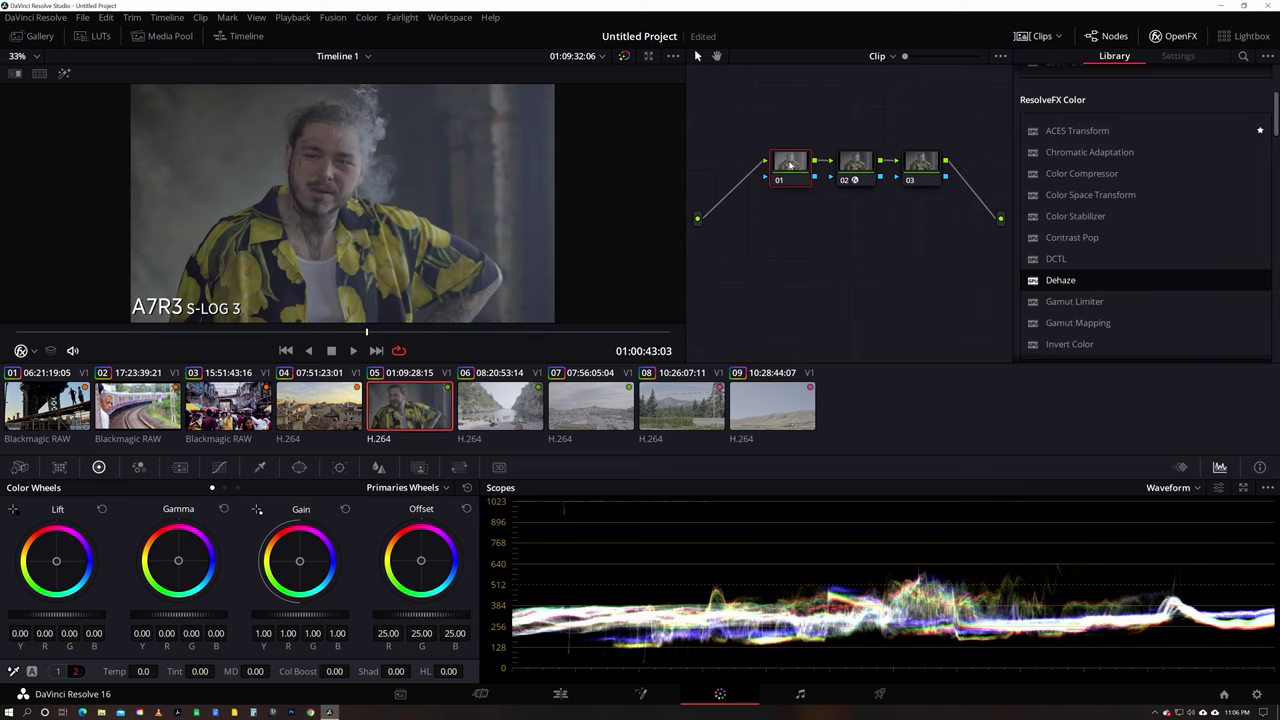
click(69, 671)
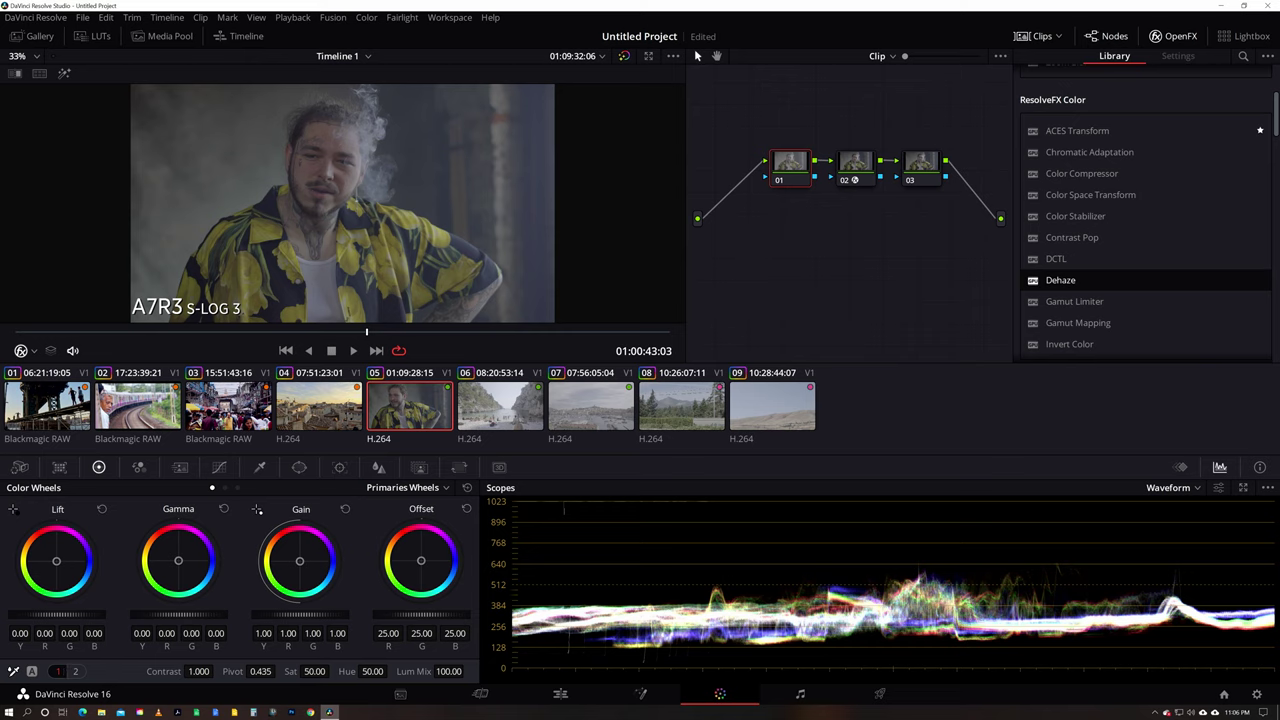
drag(198, 671, 307, 640)
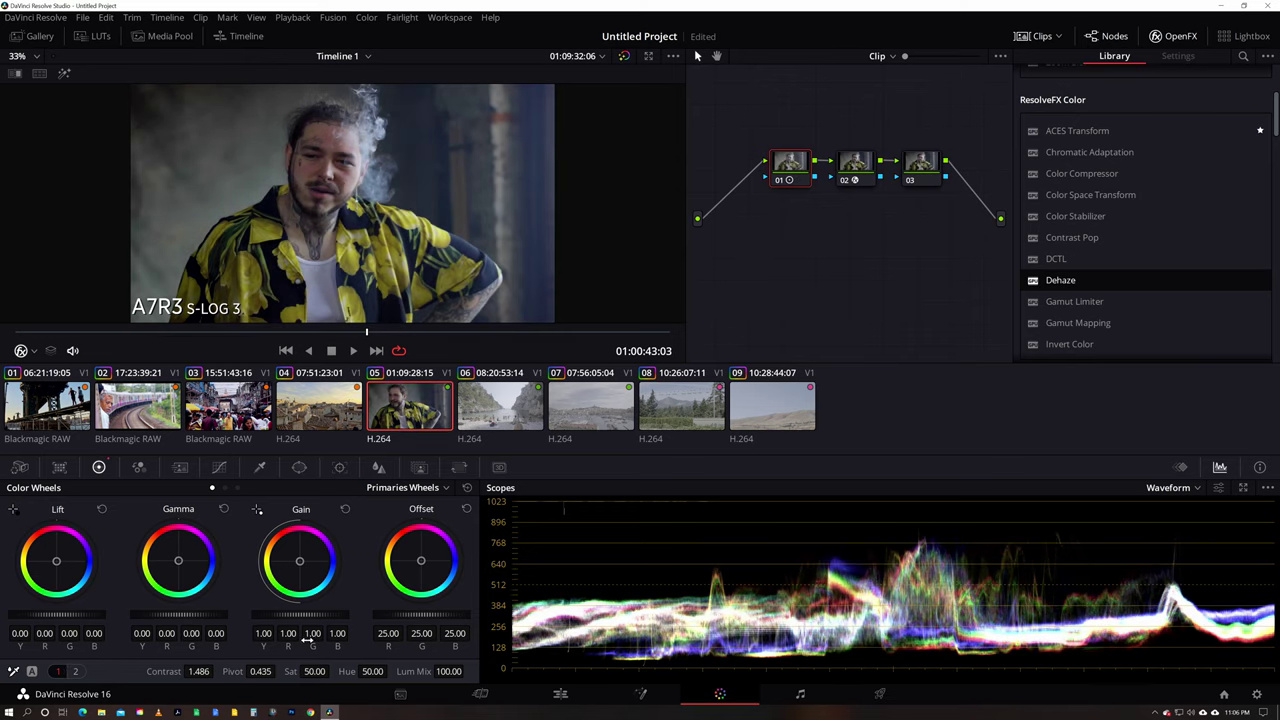
drag(185, 615, 205, 615)
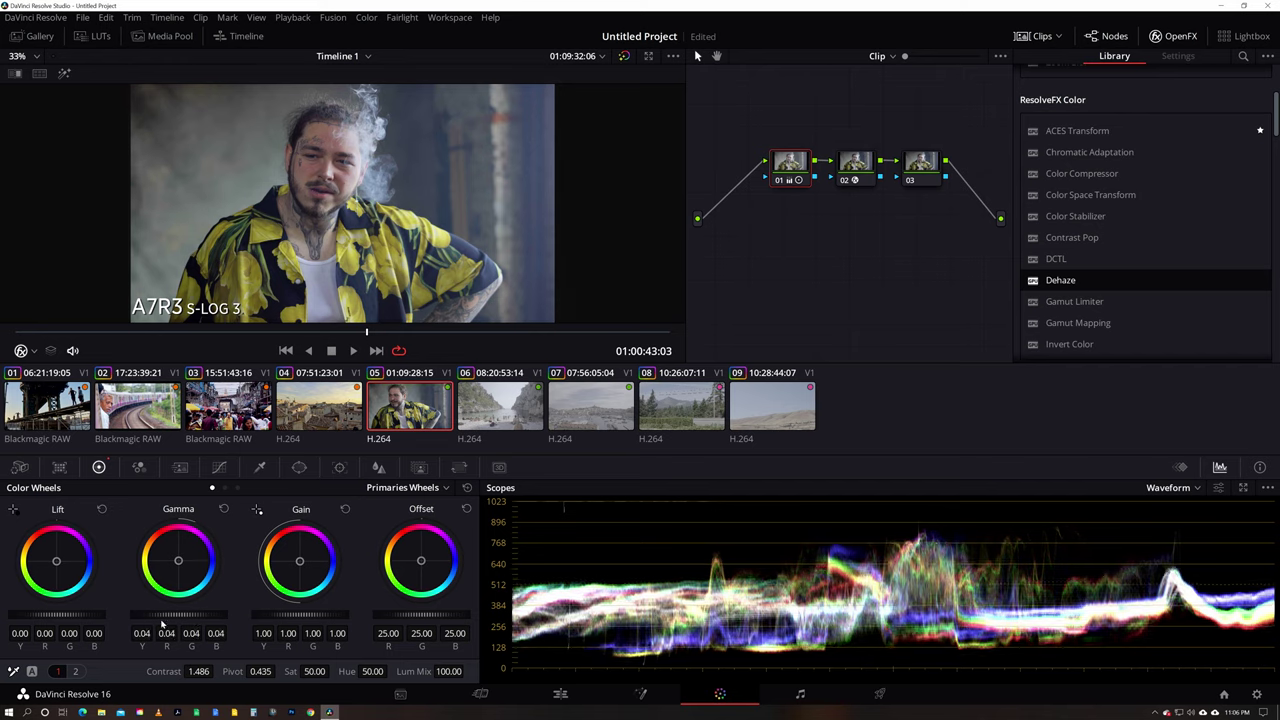
drag(342, 628, 362, 628)
drag(89, 621, 85, 621)
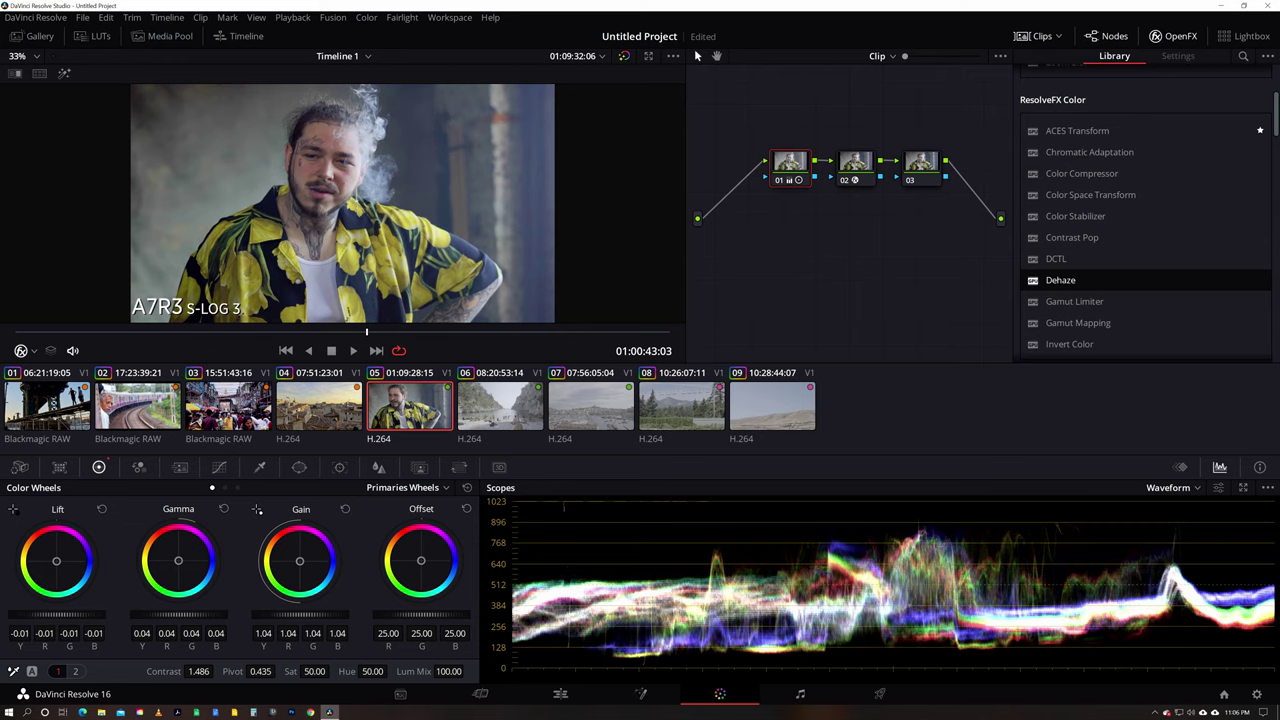
- Lower the master lift on clip 05's third node, and set the first node's temperature to 110.0 and tint to 2.00
click(921, 165)
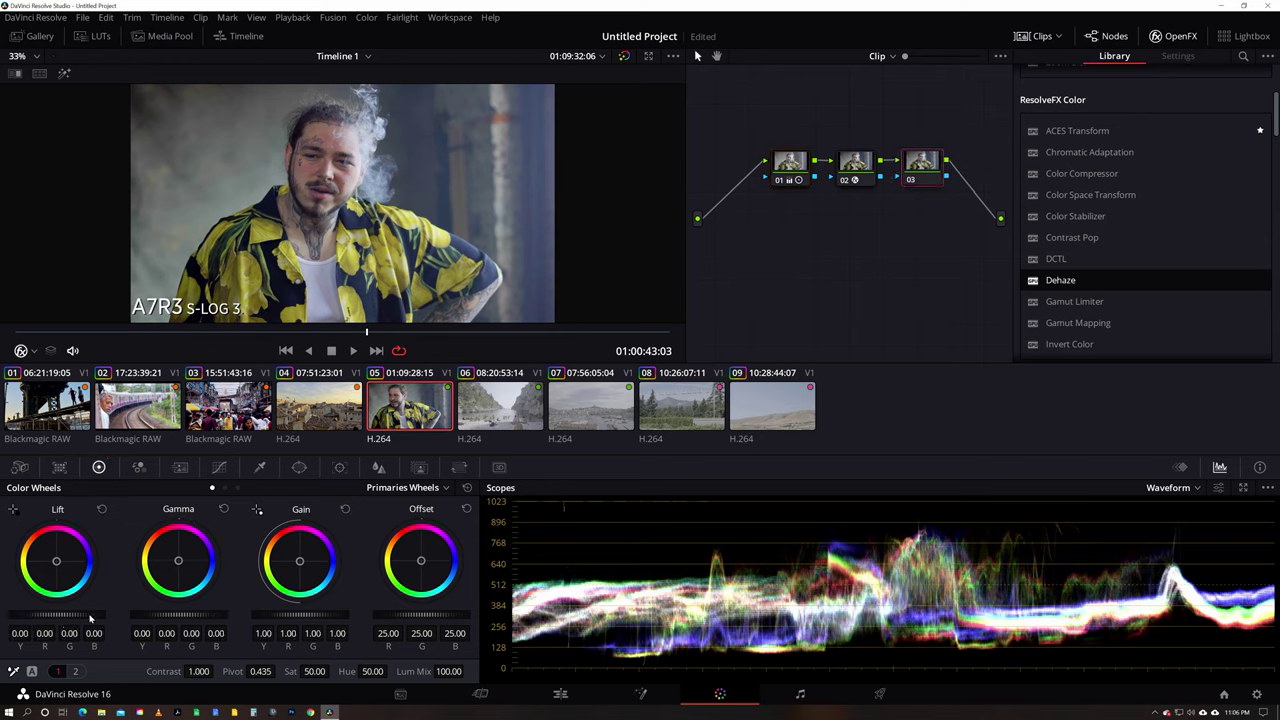
drag(89, 618, 81, 618)
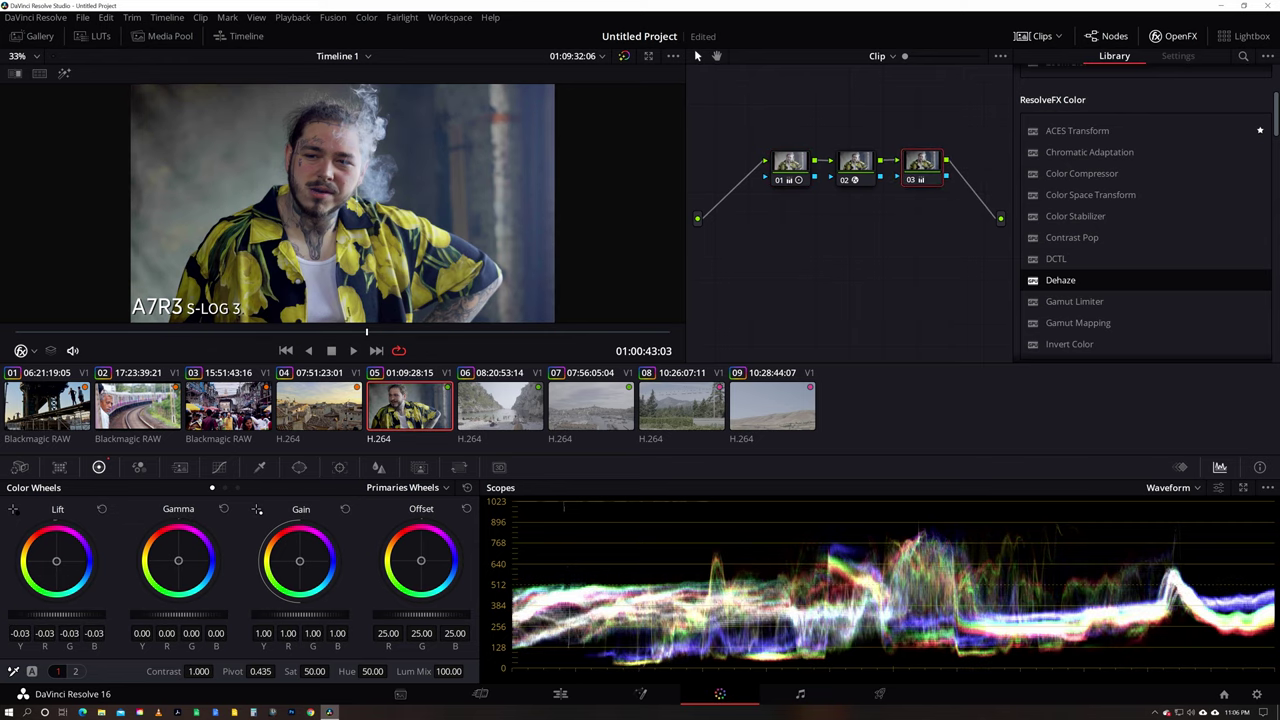
click(75, 672)
drag(145, 671, 161, 671)
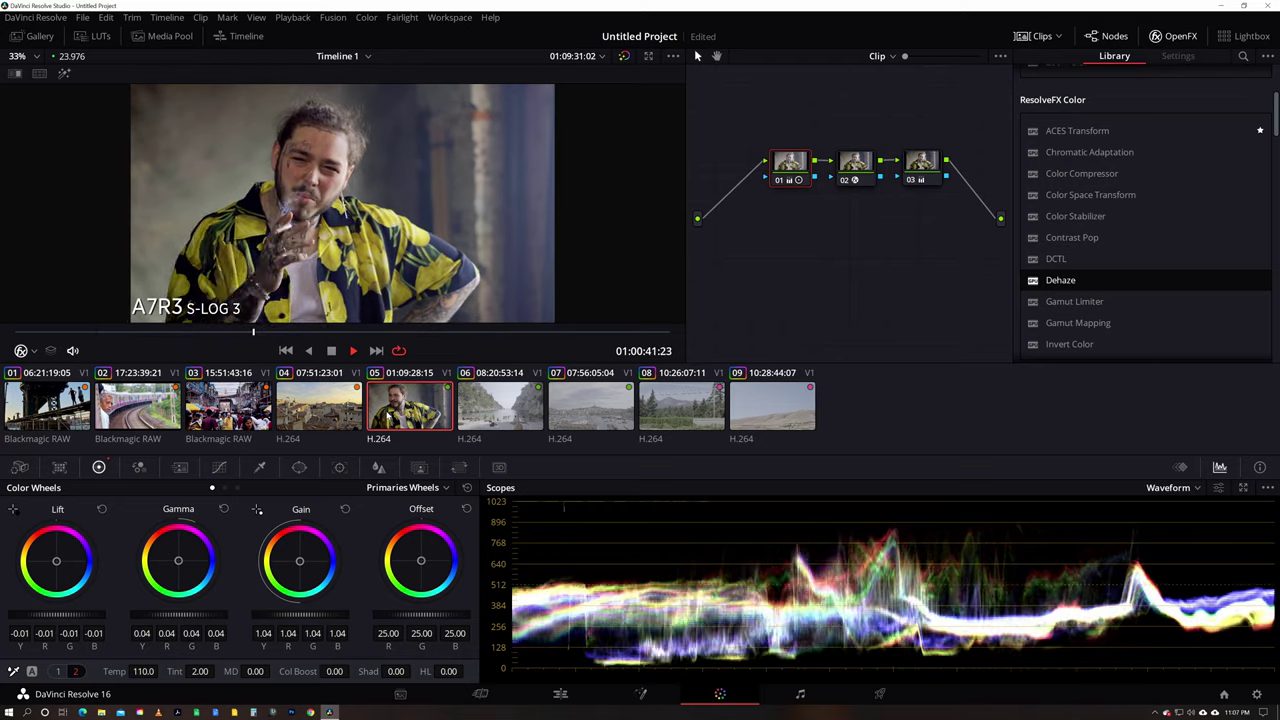
- Play through clip 05 and compare the image with the grade bypassed and enabled
key(shift+d)
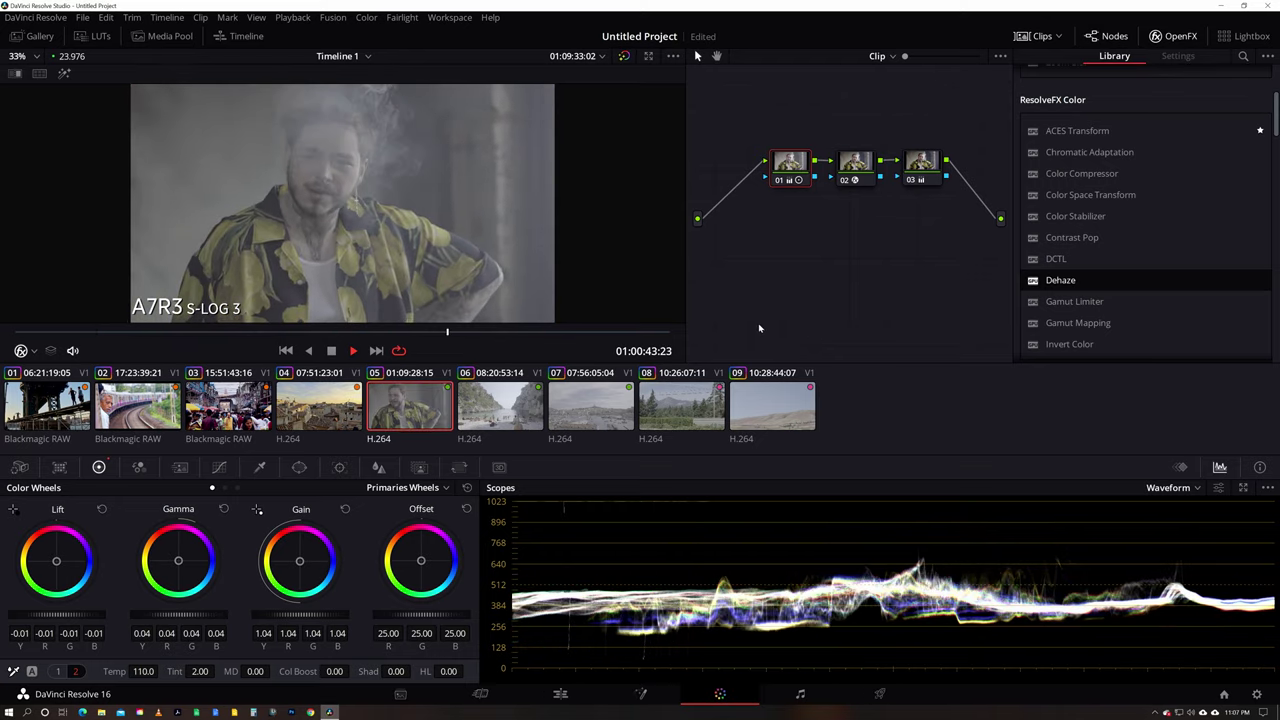
key(space)
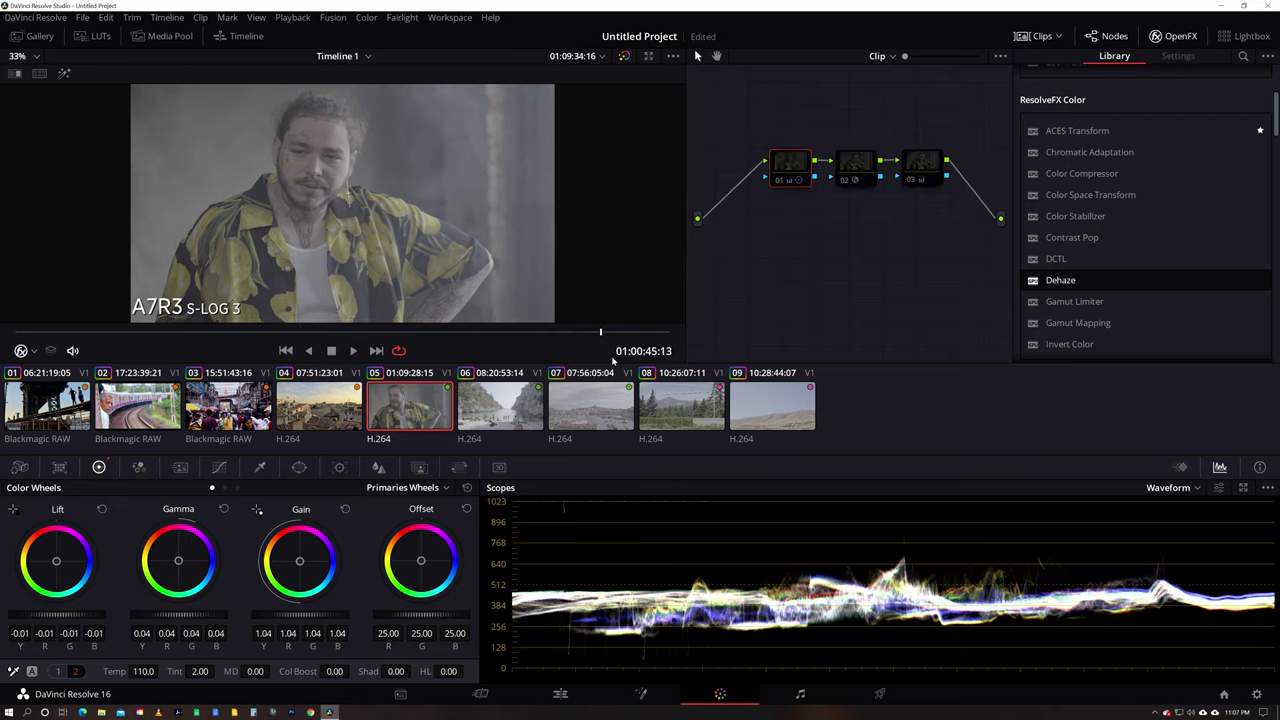
key(shift+d)
key(shift+d)
key(shift+d)
key(shift+d)
key(shift+d)
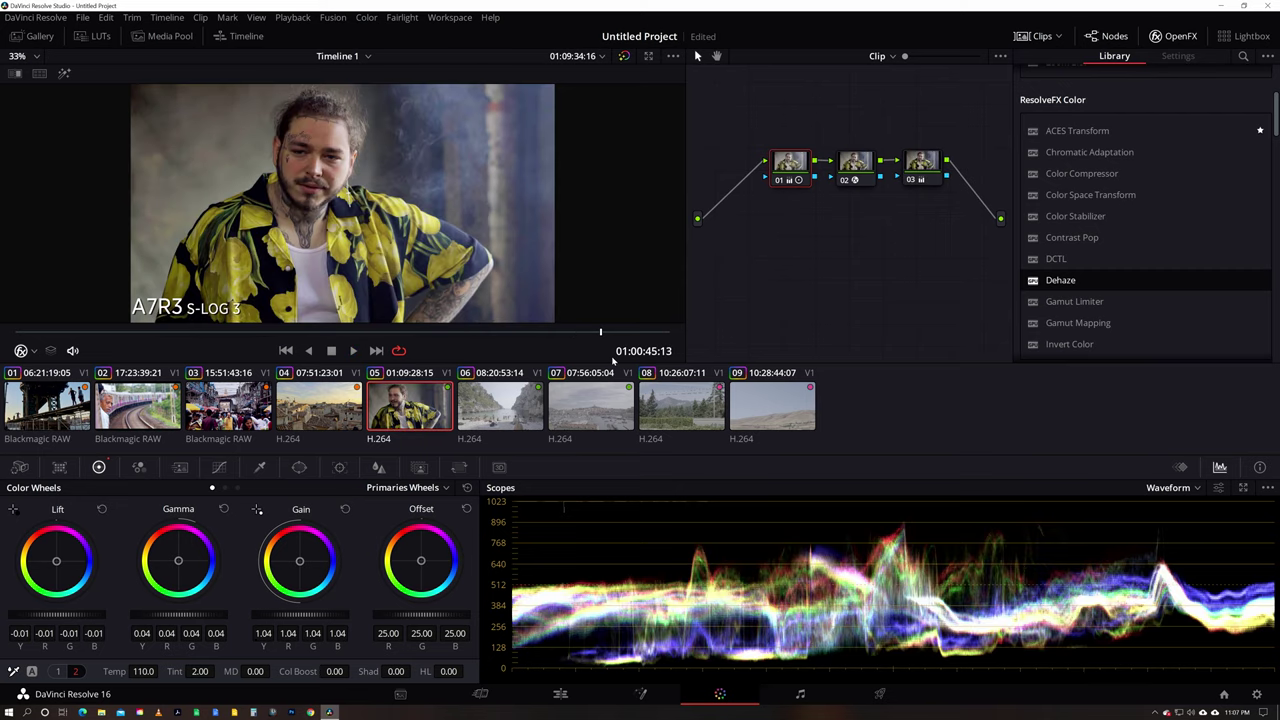
key(space)
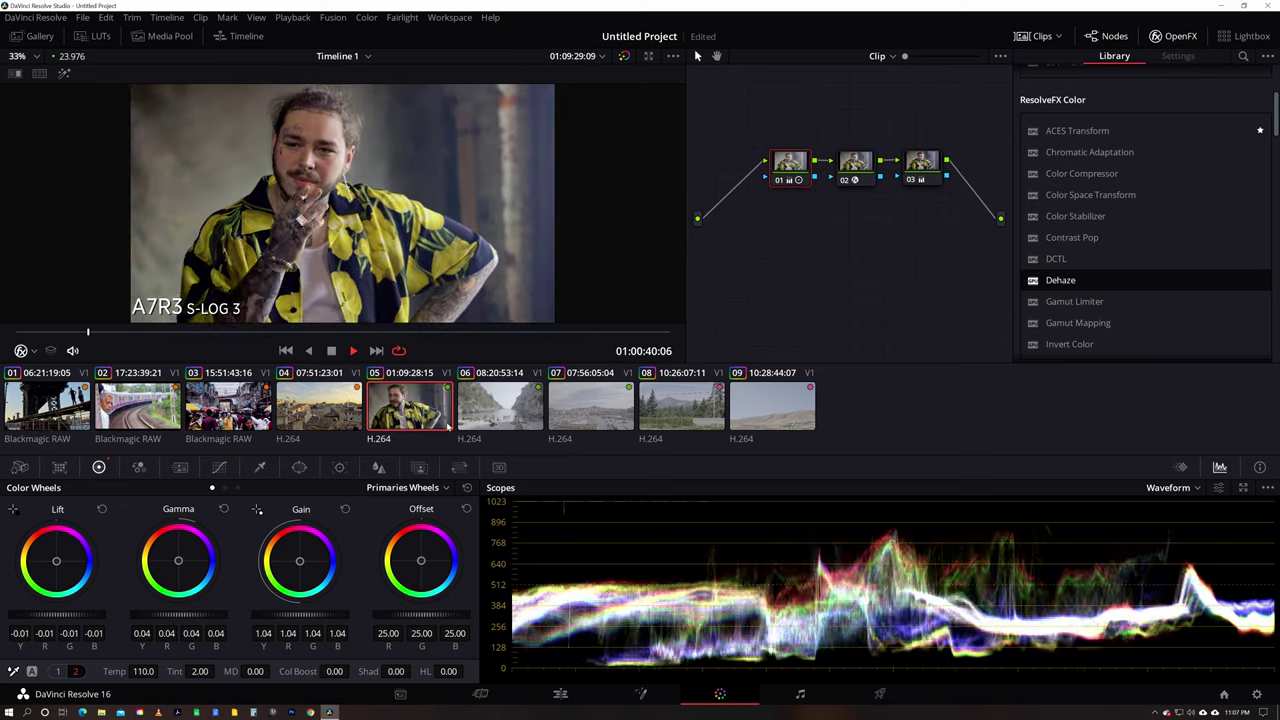
key(space)
- On clip 06, move to 01:00:48:02, add two serial nodes and apply the Dehaze effect to the second node
click(487, 407)
drag(252, 334, 277, 339)
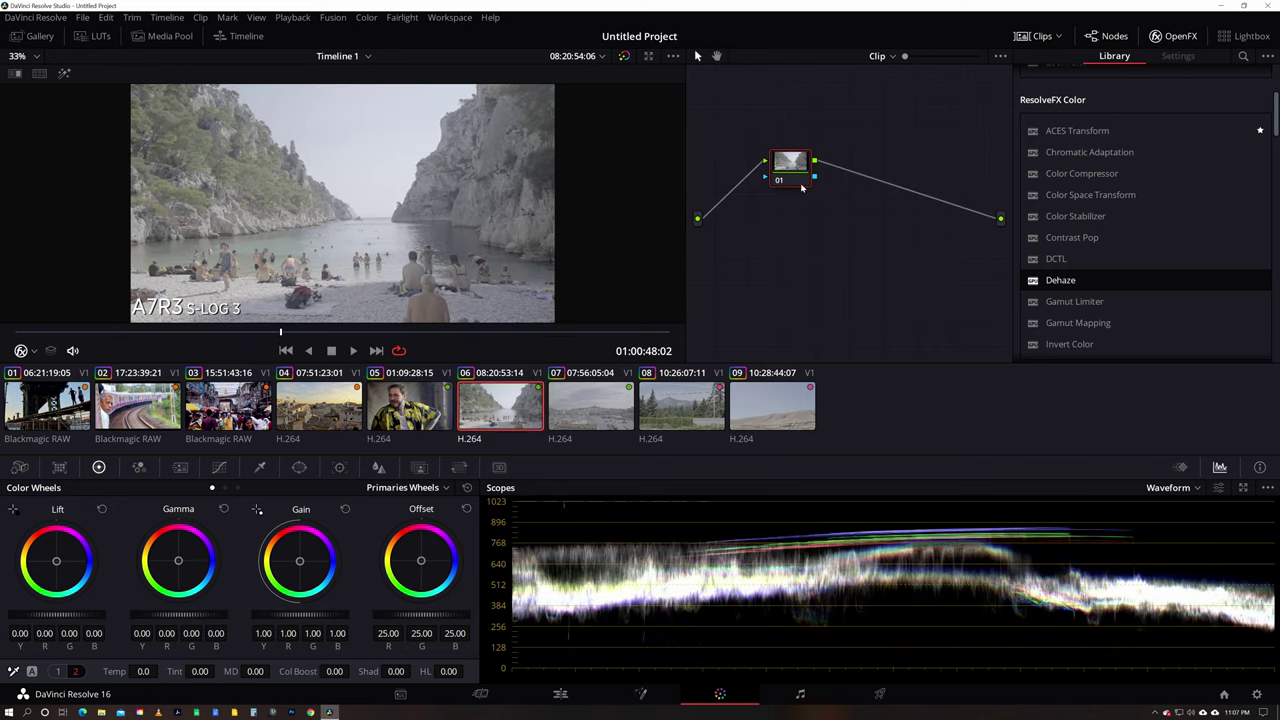
key(alt+s)
key(alt+s)
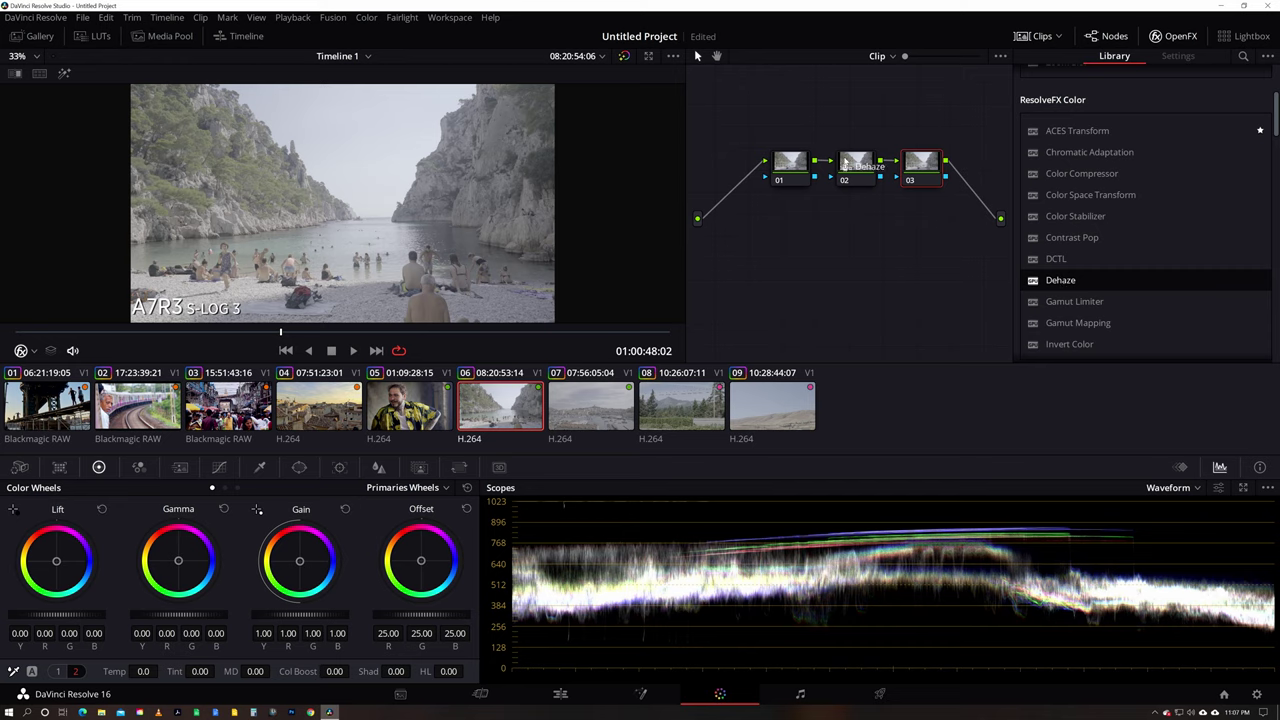
drag(845, 165, 852, 166)
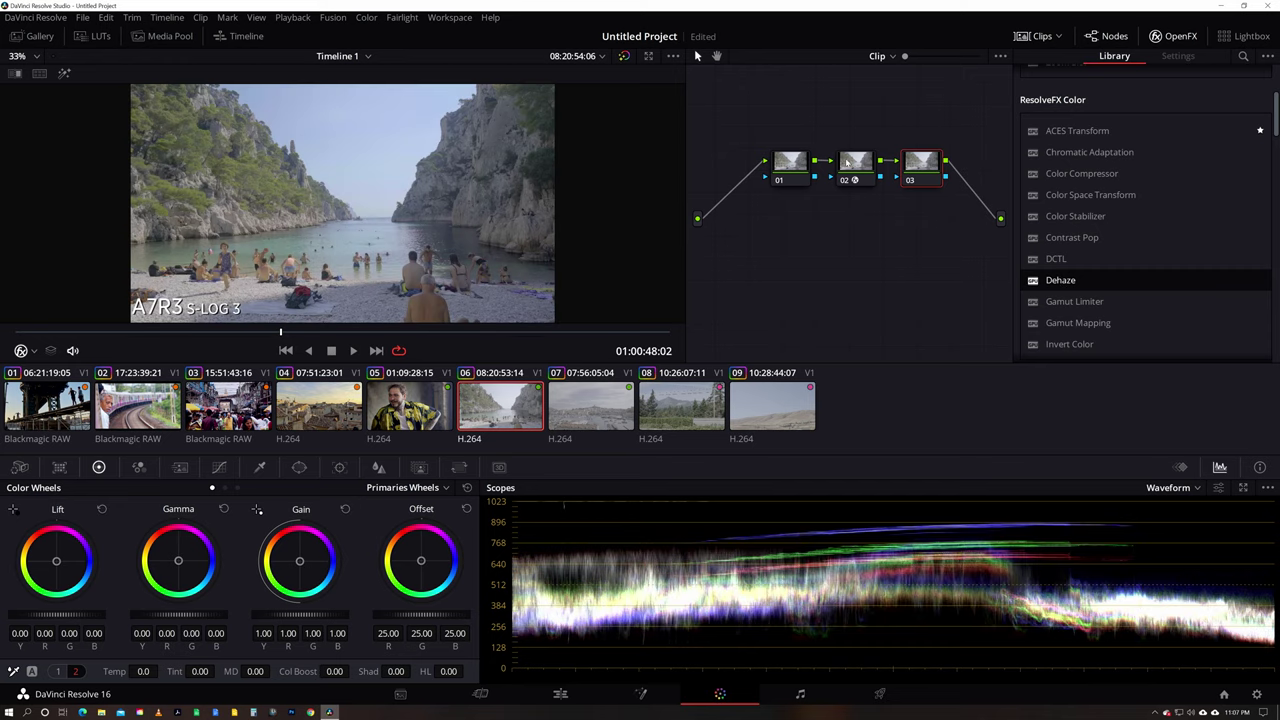
- On clip 06's first node, set contrast to 1.410, pivot to 0.725 and shadows to 71.00, and warm the temperature
click(793, 162)
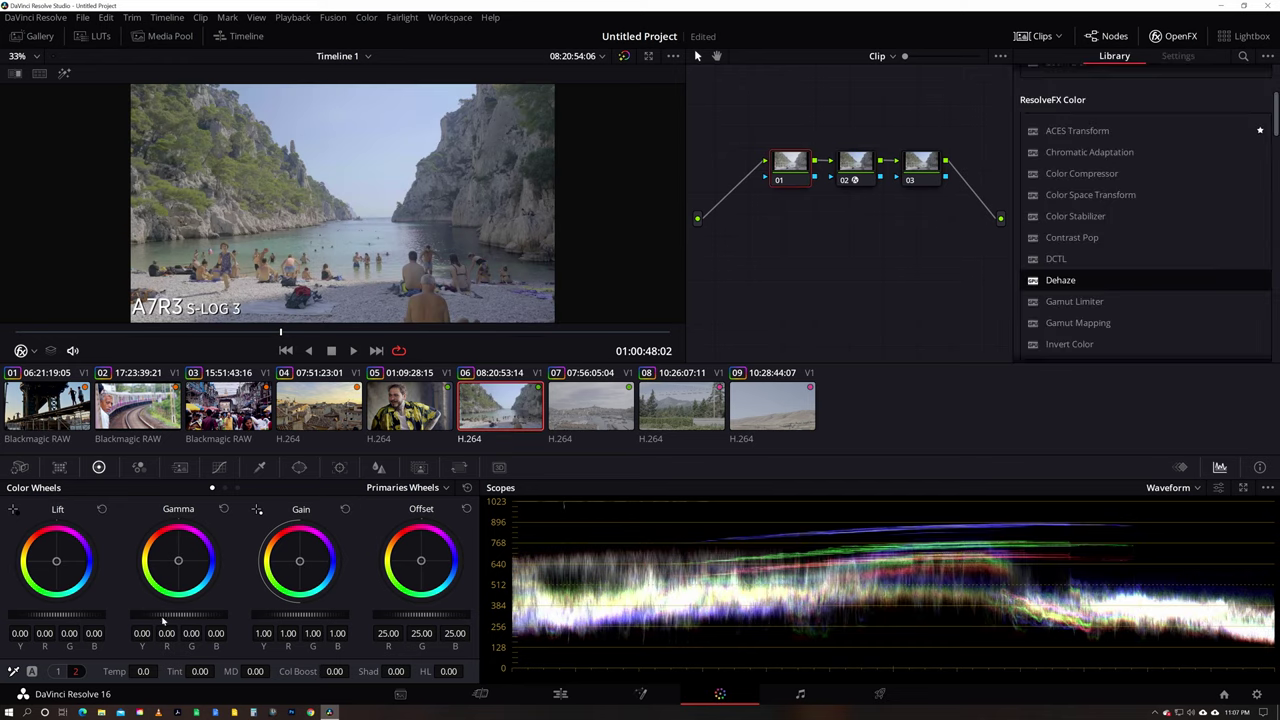
click(74, 672)
drag(155, 675, 279, 671)
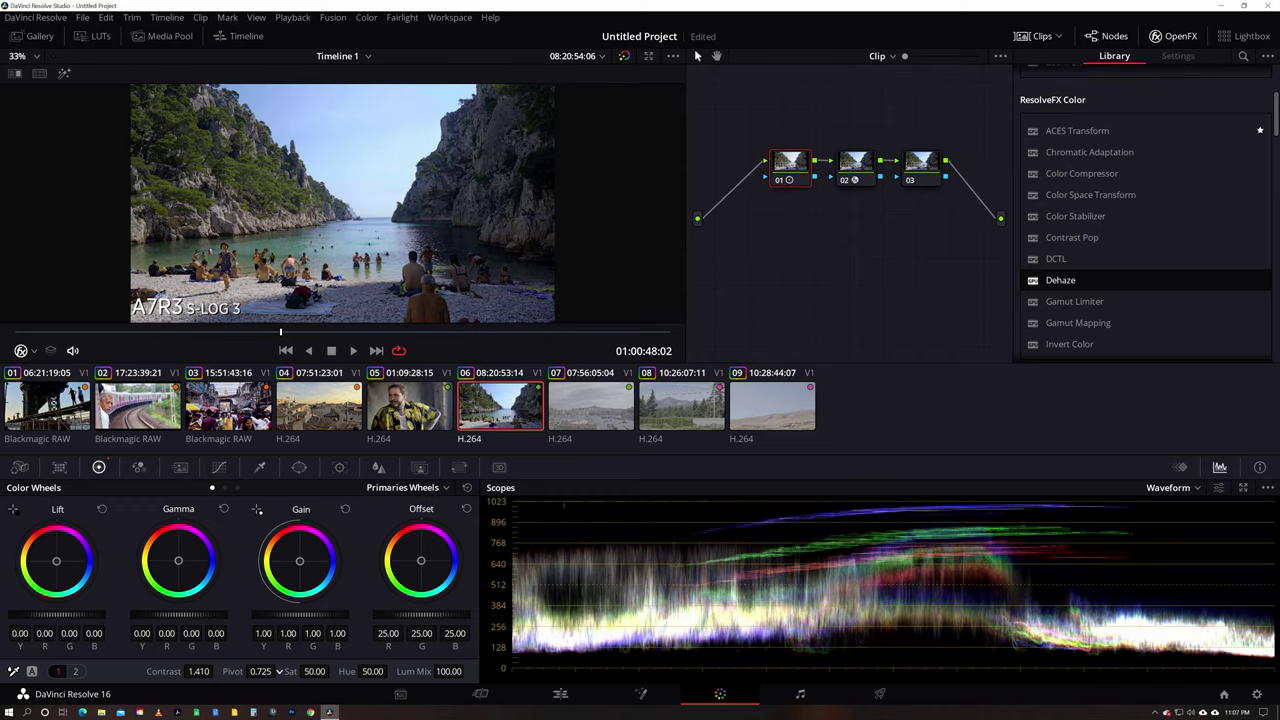
click(75, 671)
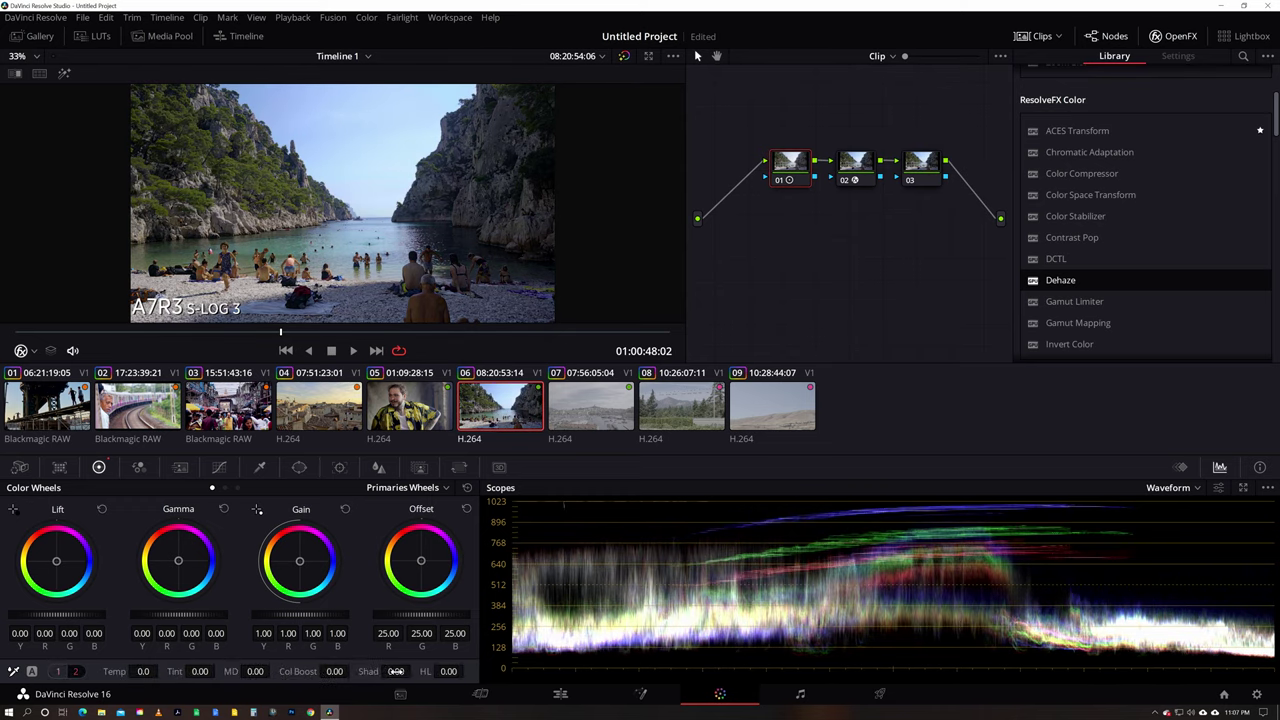
drag(396, 671, 414, 672)
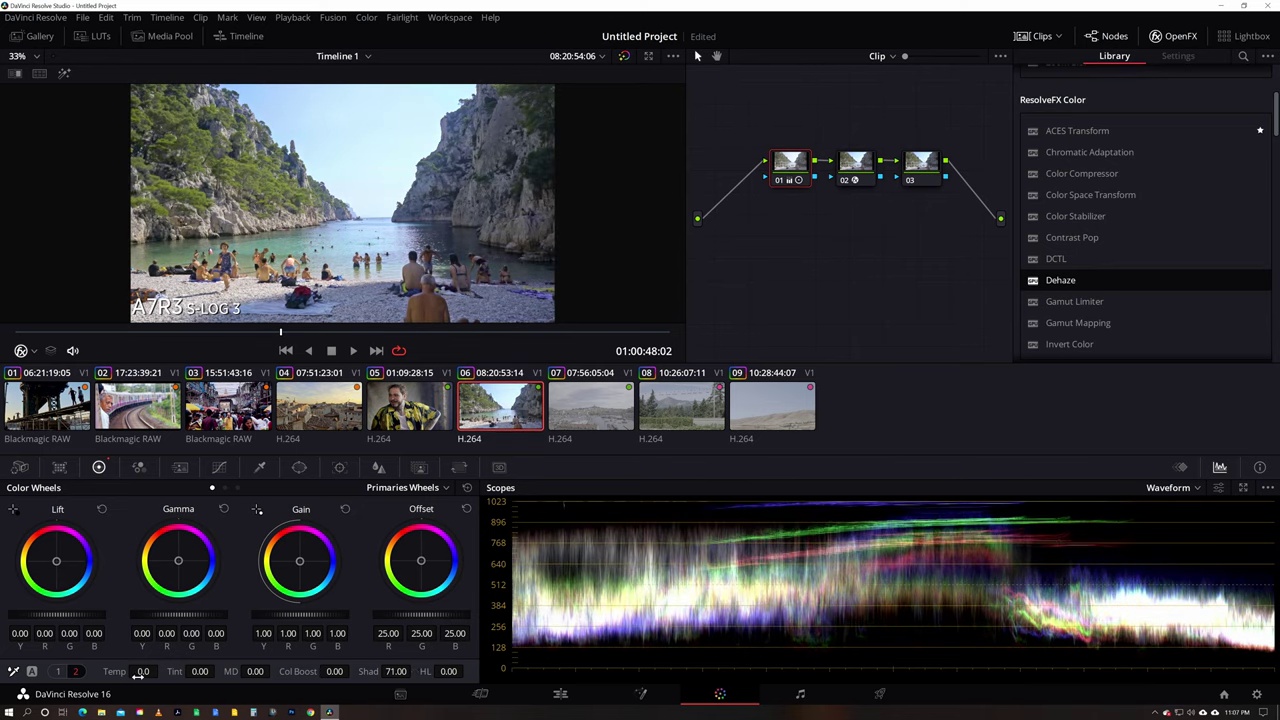
drag(140, 675, 161, 671)
- Lower the master lift on clip 06's third node to -0.06 and play the clip back
click(918, 168)
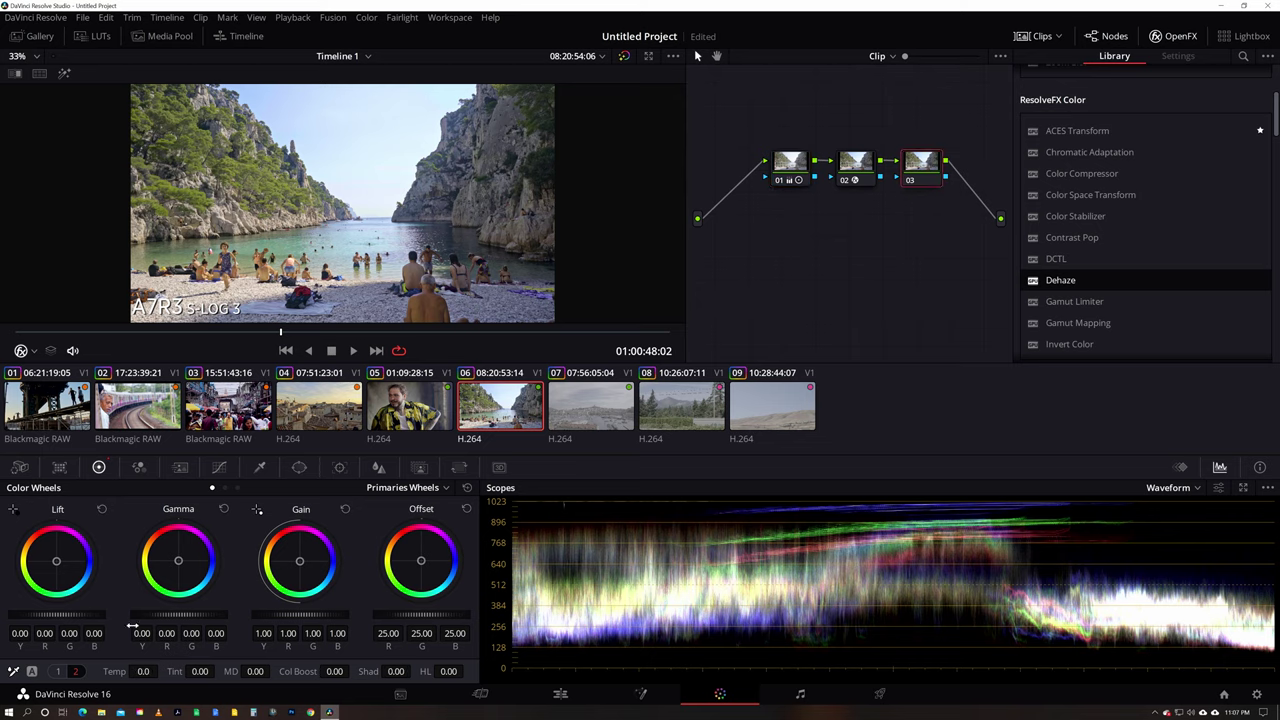
drag(93, 615, 65, 615)
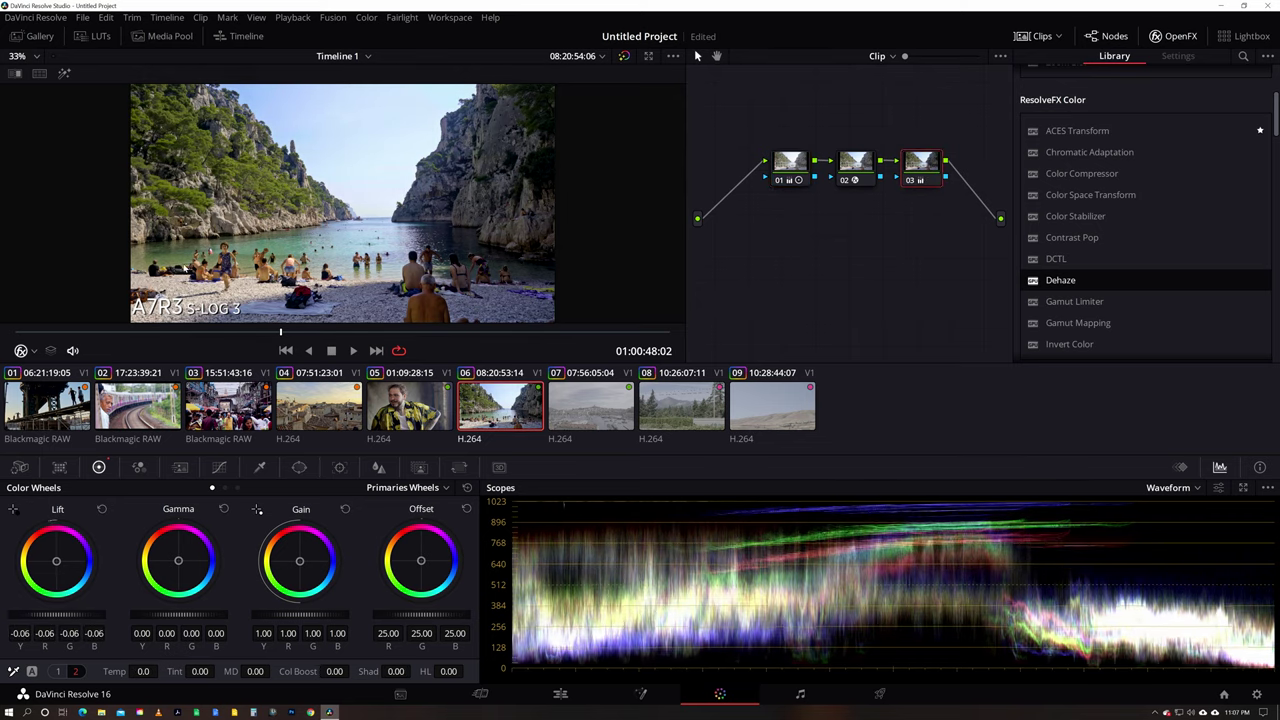
key(space)
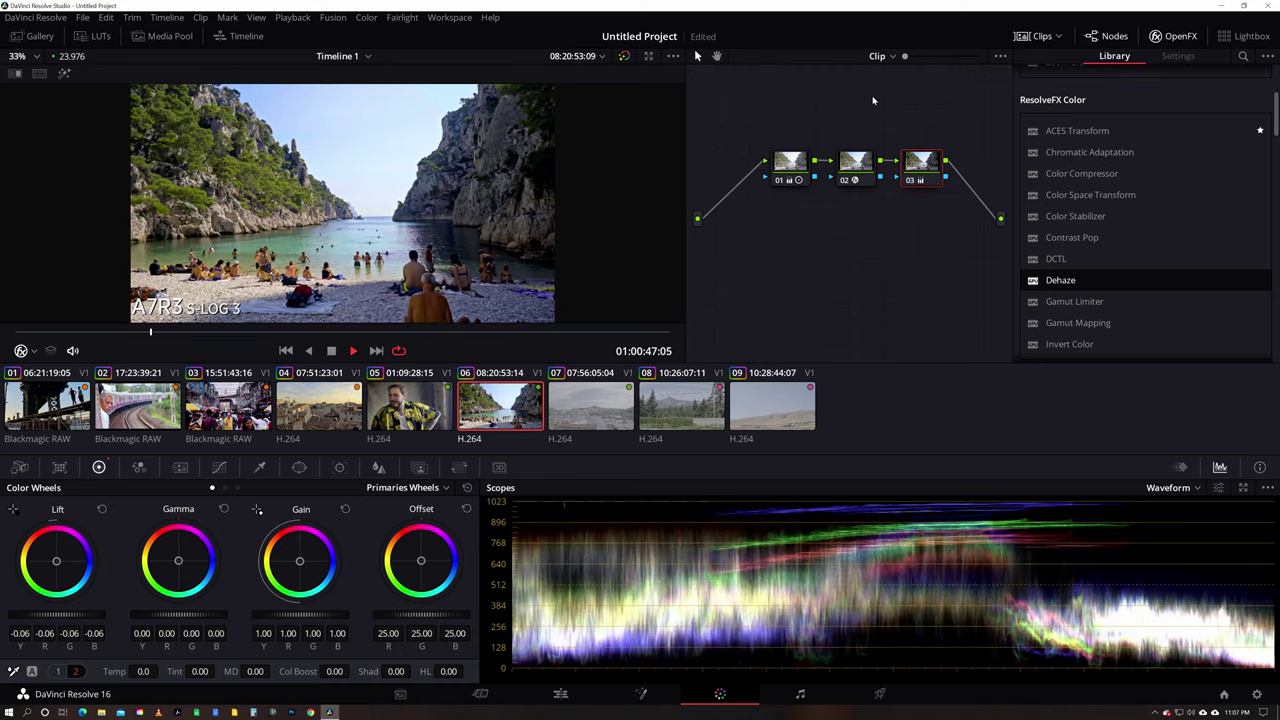
- Go to the start of clip 07, add two serial nodes and apply the Dehaze effect to the second node
key(Down)
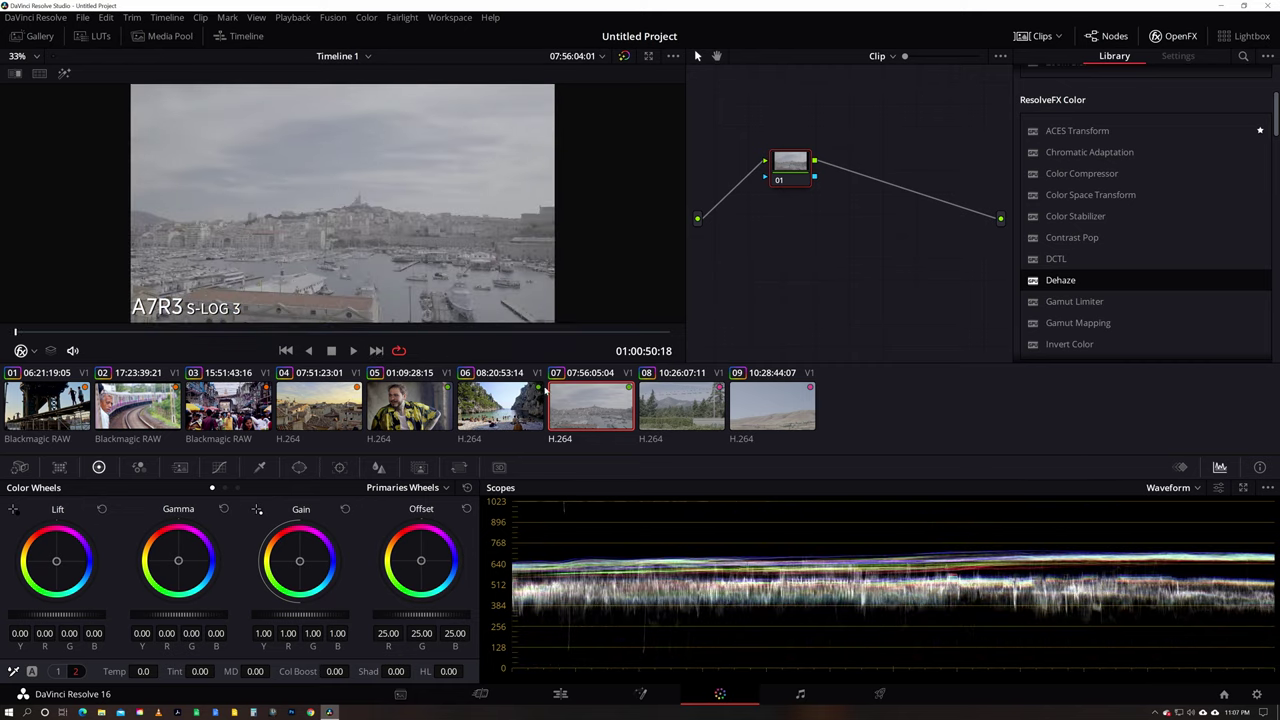
key(alt+s)
key(alt+s)
click(856, 165)
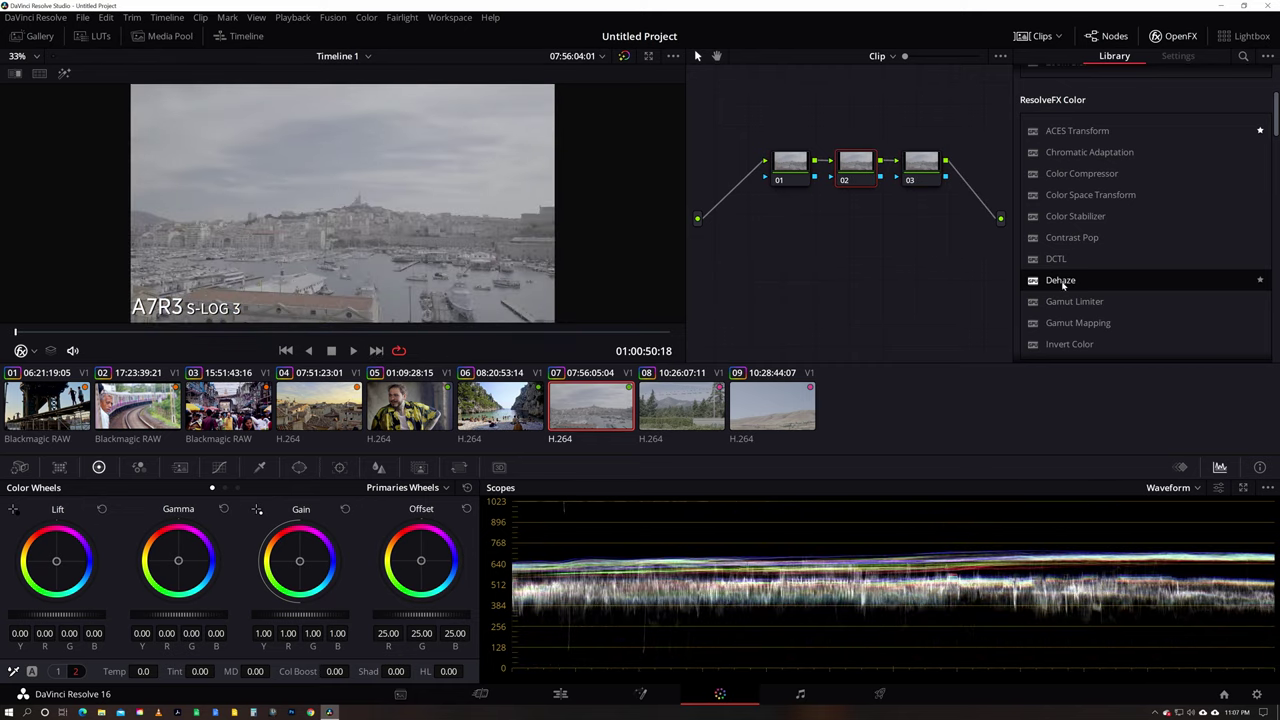
drag(1063, 286, 861, 166)
- On clip 07's first node, set contrast to 1.540, shadows to 30.00, highlights to -33.50 and temperature to 110.0
click(790, 167)
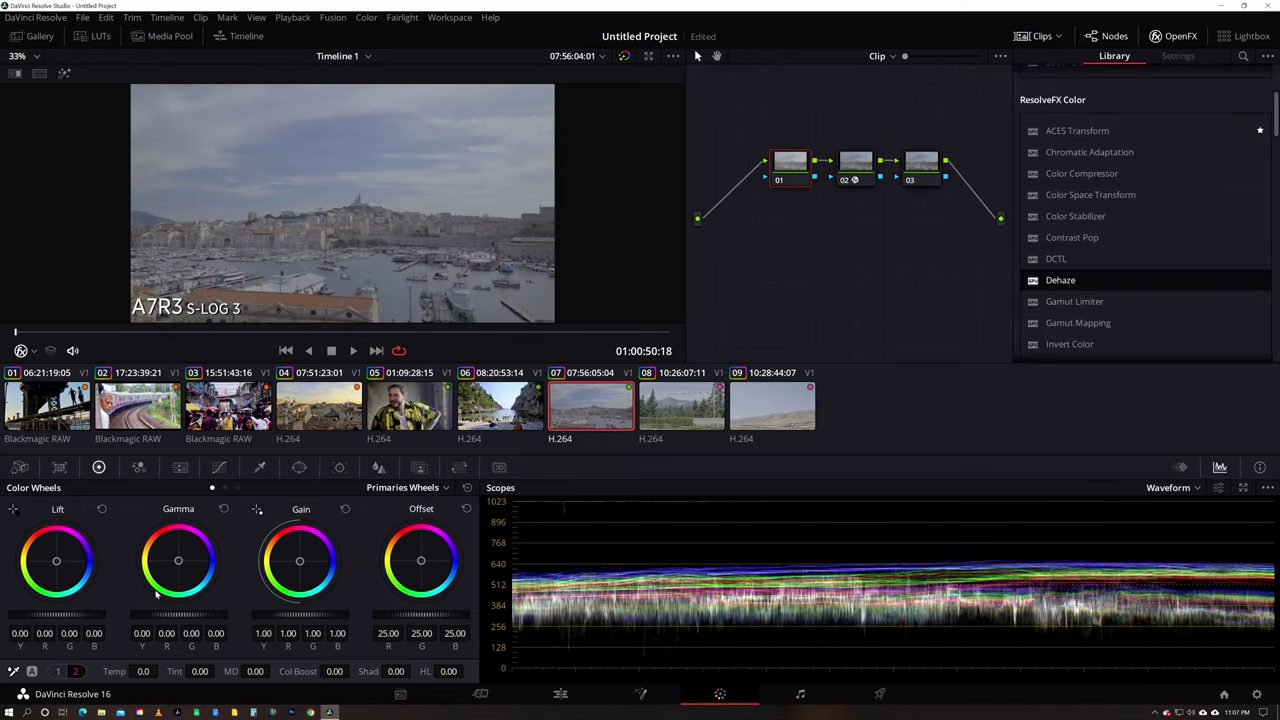
click(78, 672)
drag(199, 671, 217, 671)
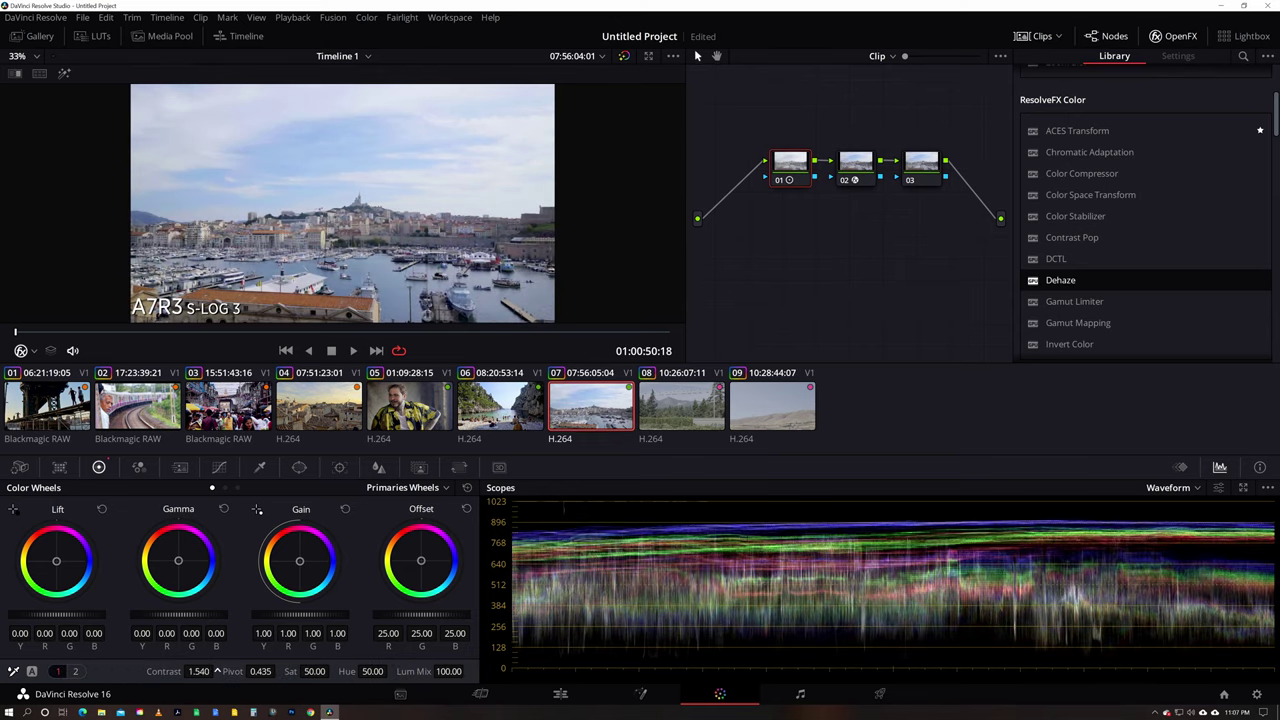
click(74, 672)
drag(455, 671, 414, 672)
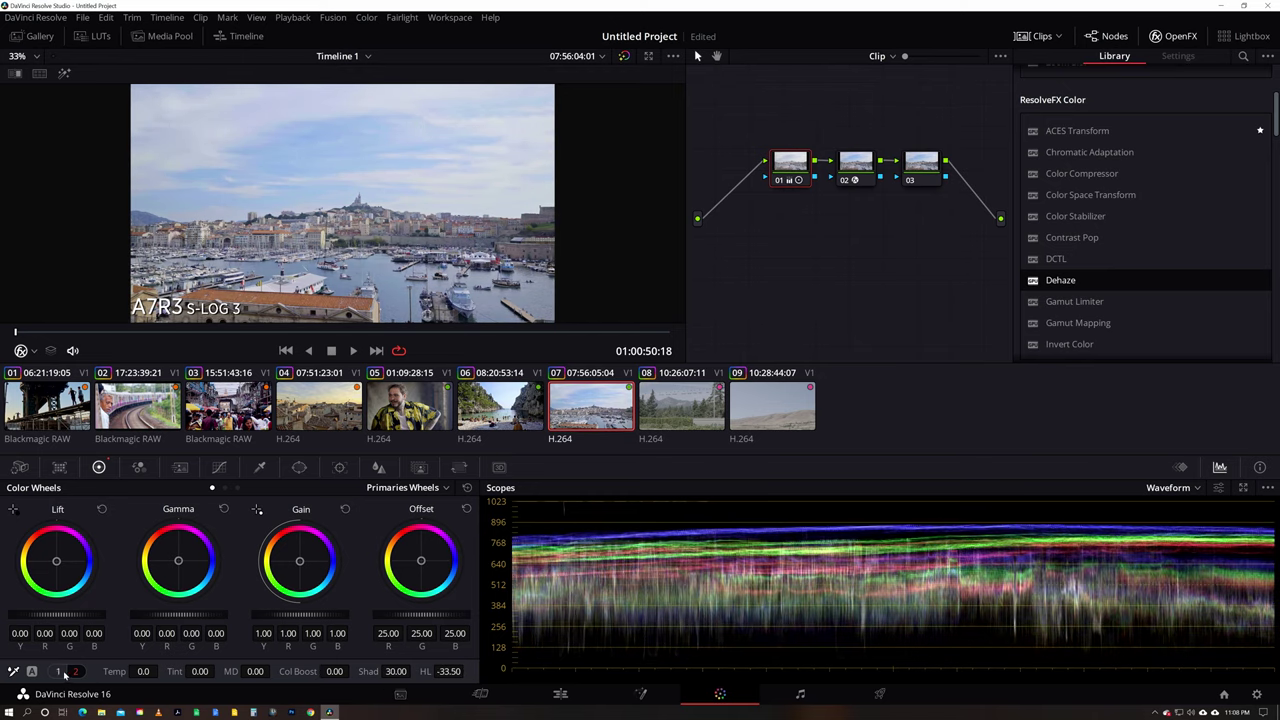
drag(134, 671, 161, 671)
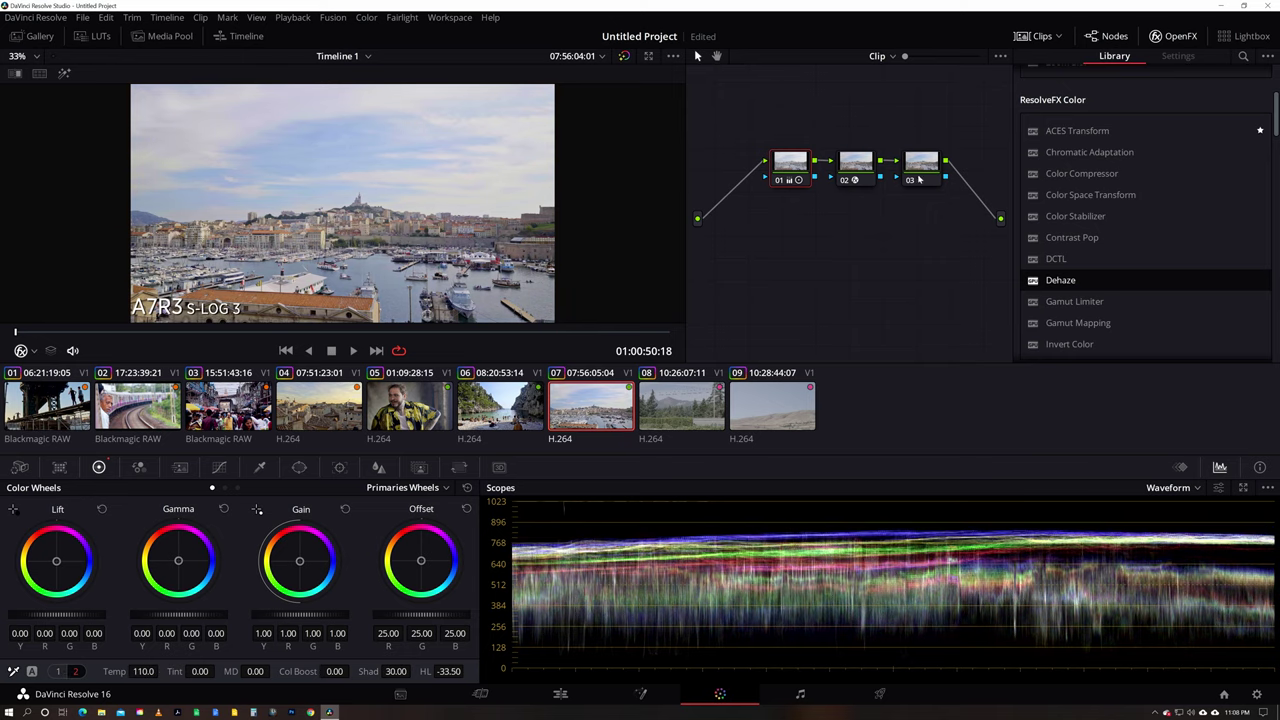
- Lower the master lift on clip 07's third node to -0.05 and play the clip back
click(919, 175)
drag(99, 615, 79, 615)
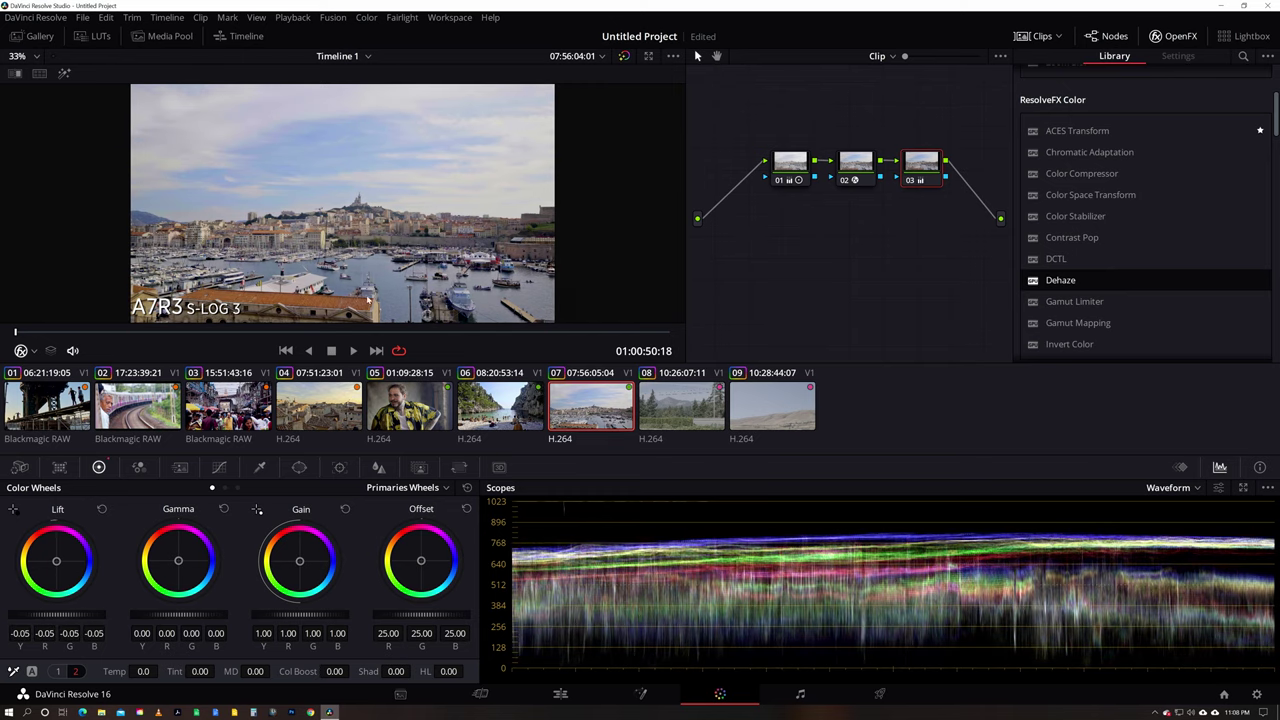
key(space)
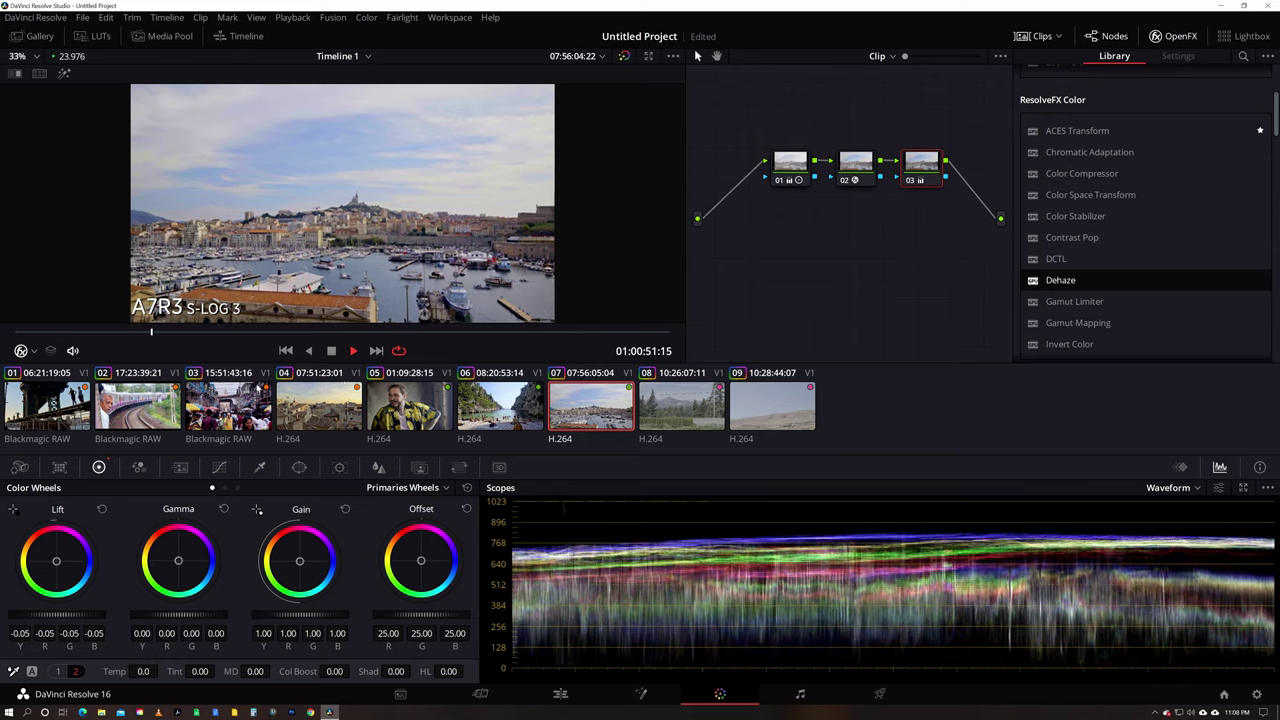
- Go to the start of clip 08, add two serial nodes and apply the Dehaze effect to the second node
key(Down)
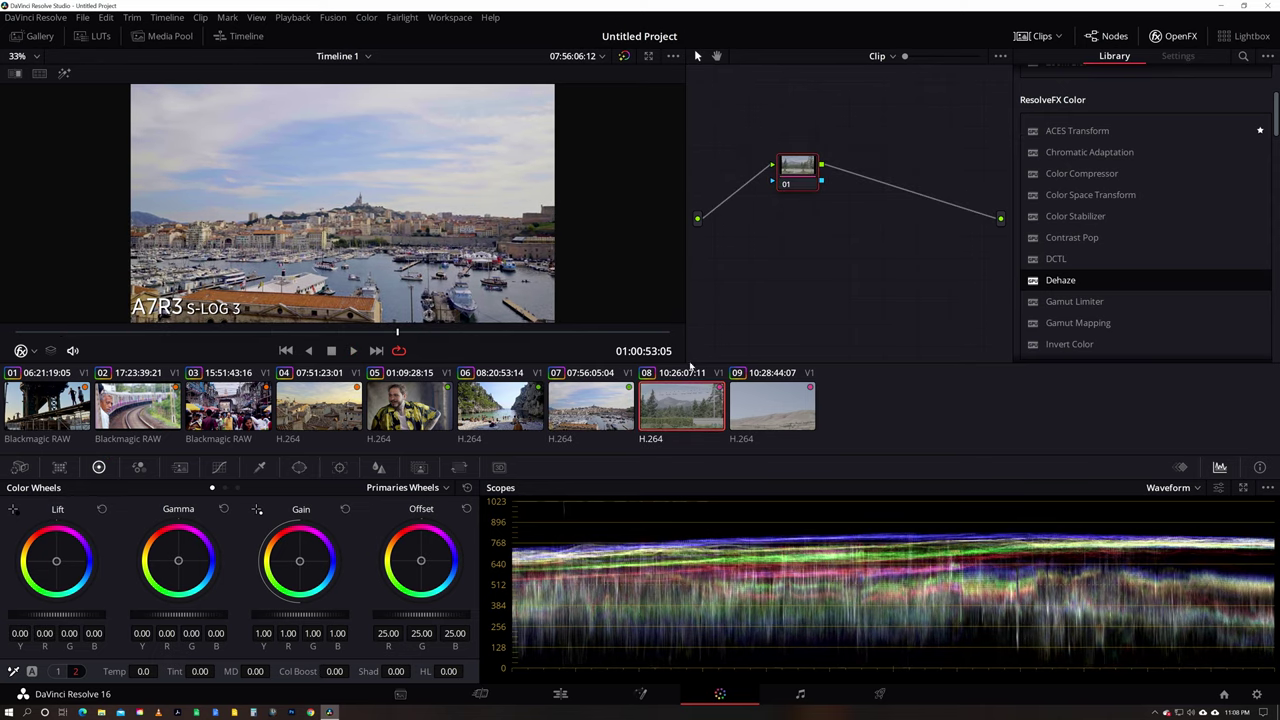
key(alt+s)
key(alt+s)
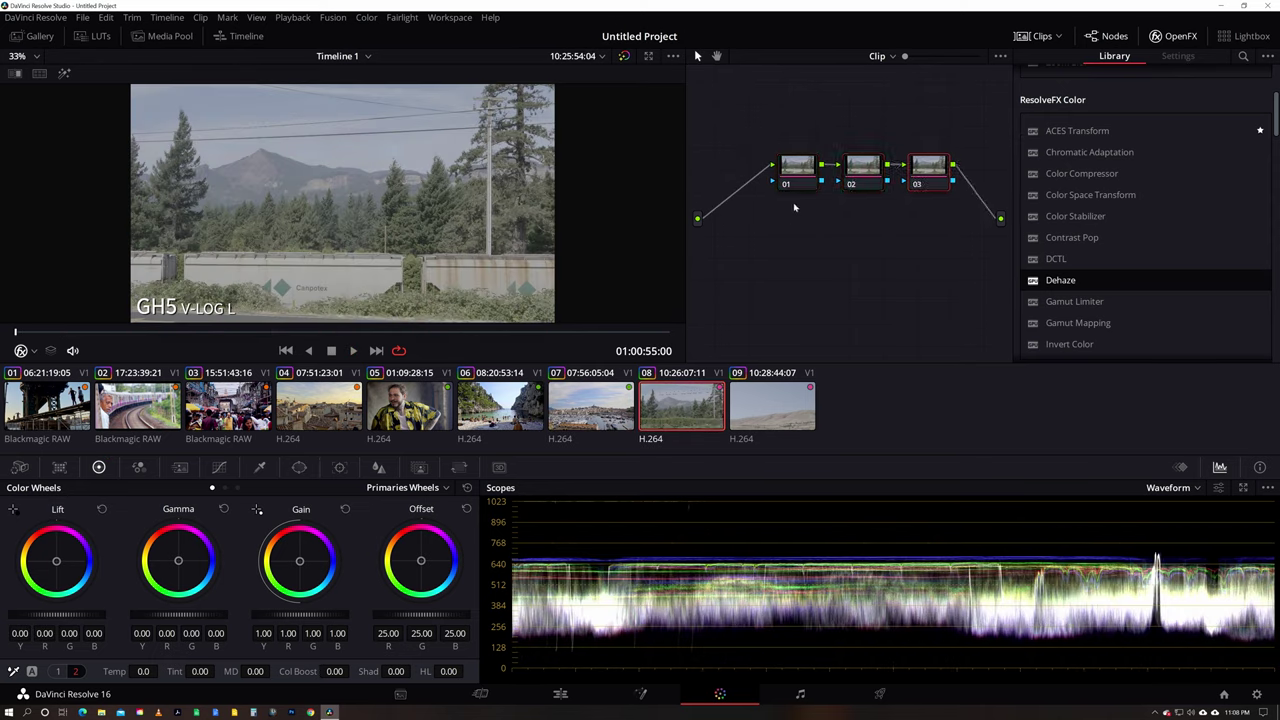
click(878, 167)
drag(878, 167, 872, 168)
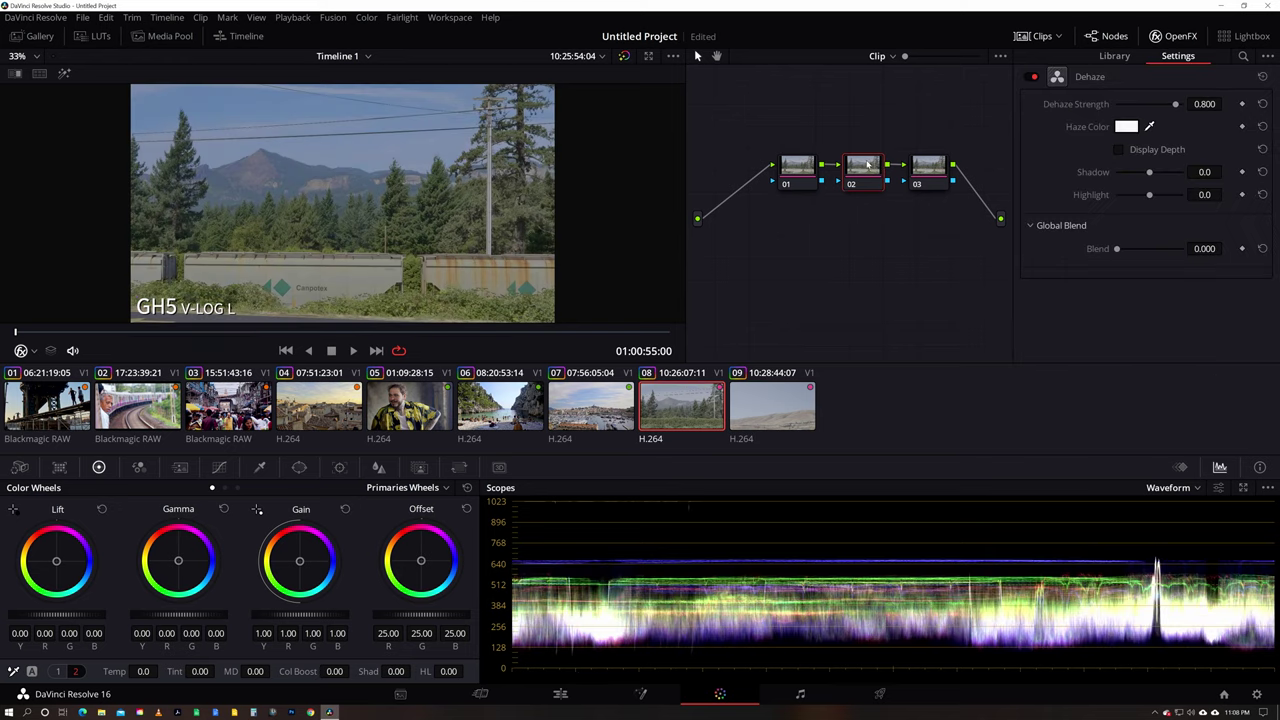
- On clip 08's first node, set contrast to 1.512, highlights to -39.00, shadows to 25.50 and temperature to 160.0
click(797, 170)
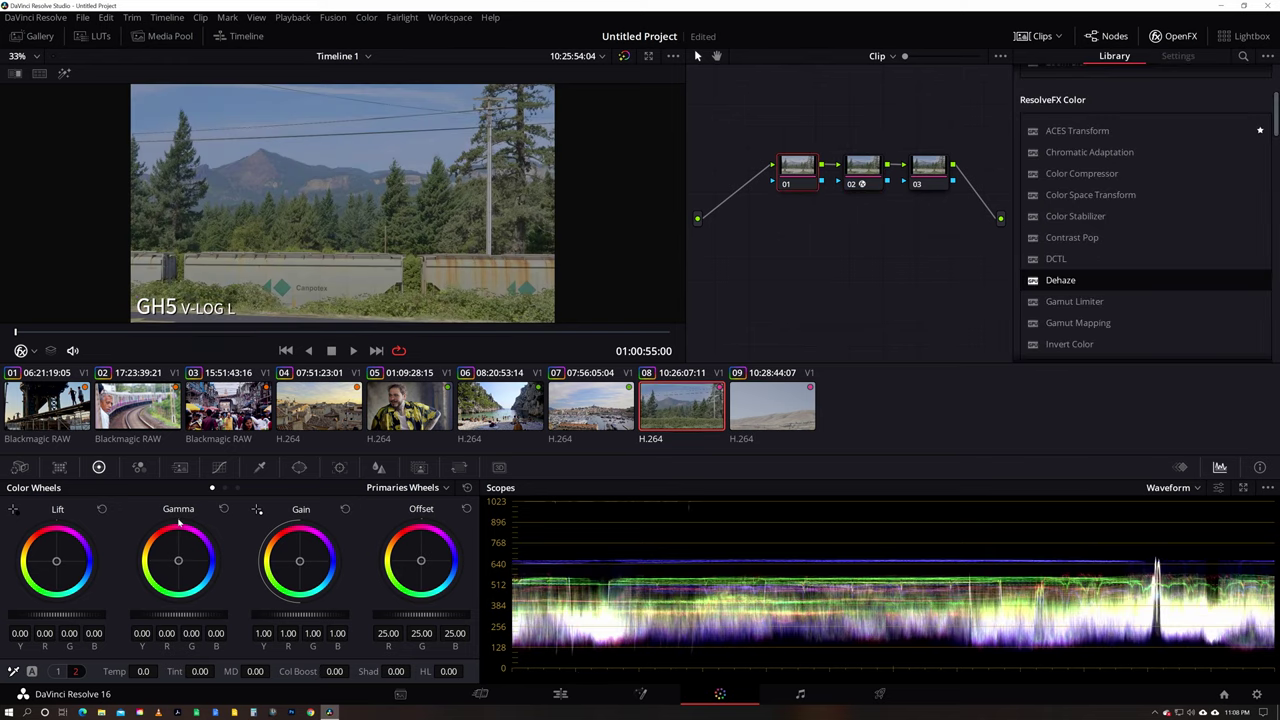
click(61, 673)
mouse_move(195, 671)
mouse_down()
mouse_move(216, 671)
mouse_move(193, 683)
mouse_up()
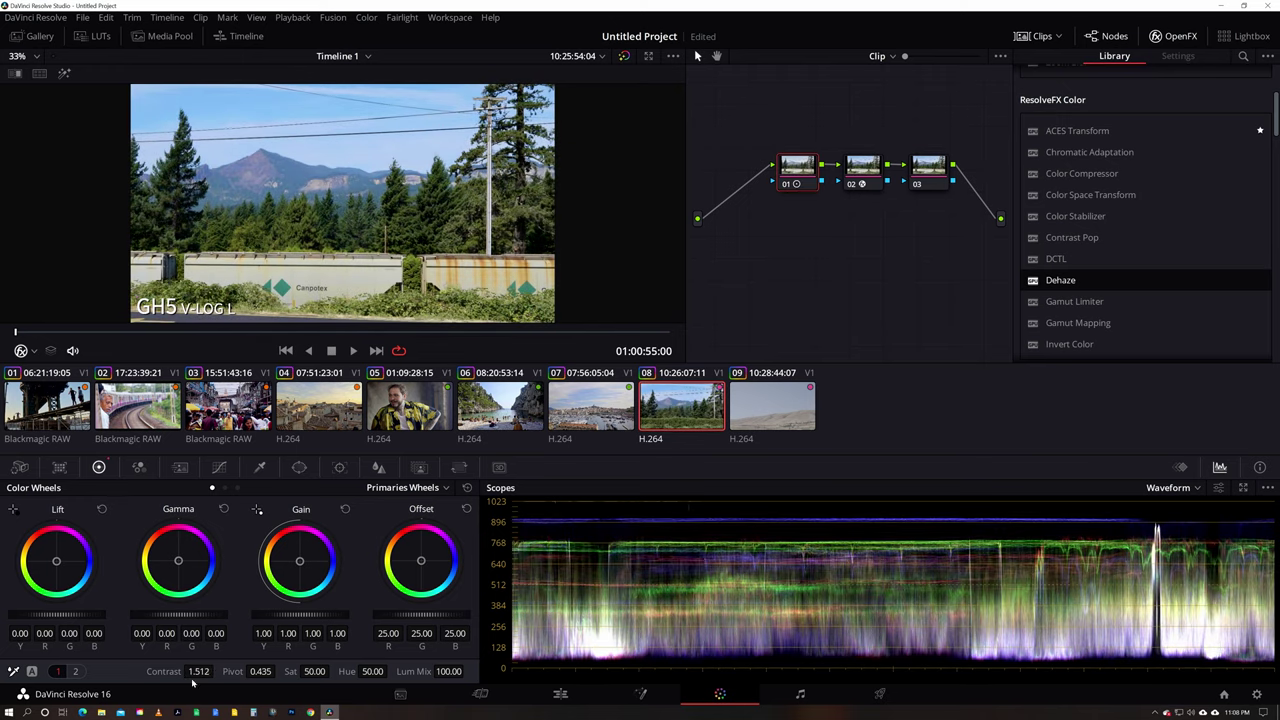
click(75, 671)
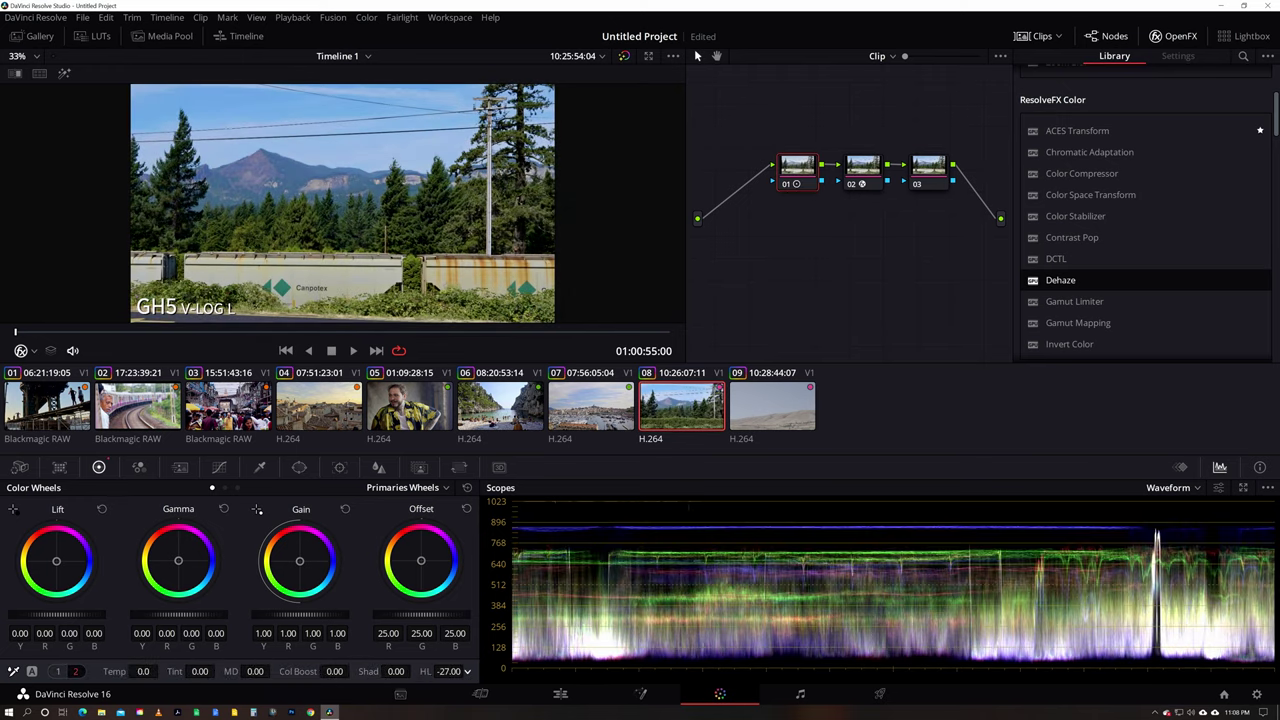
mouse_move(448, 672)
mouse_down()
mouse_move(436, 672)
mouse_move(447, 672)
mouse_up()
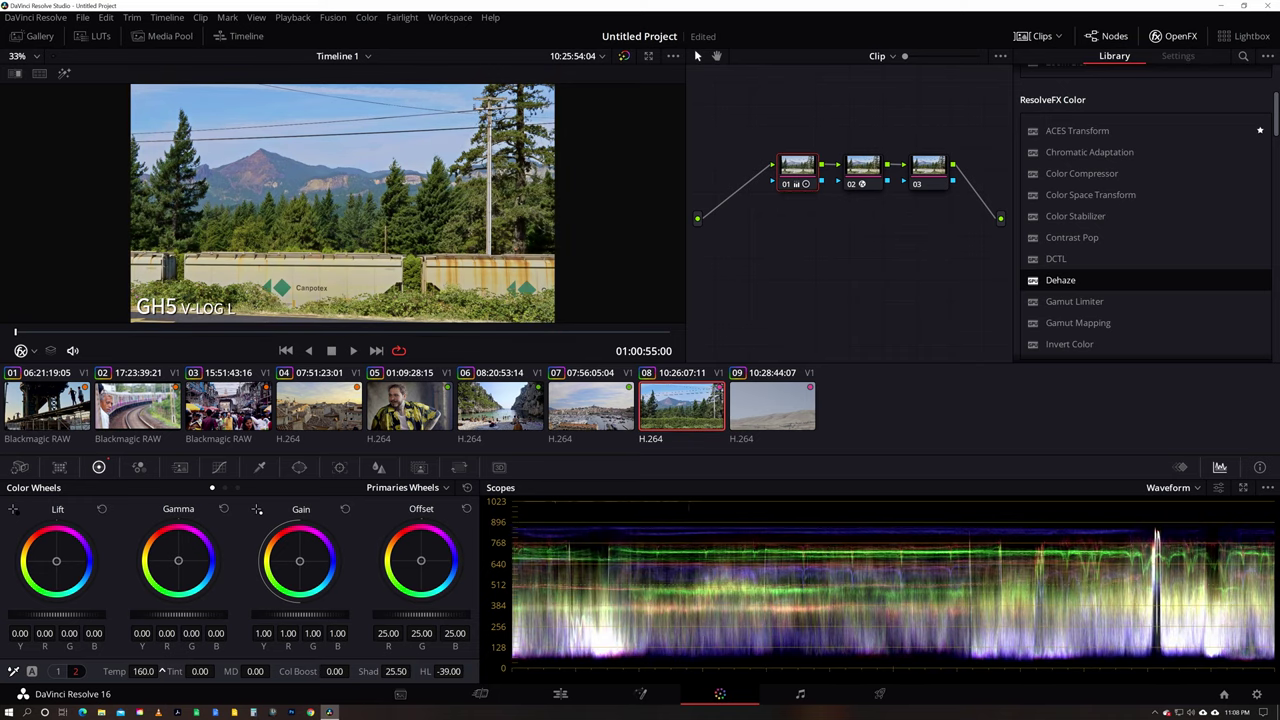
- Lower the master lift on clip 08's third node to -0.04, and compare the clip with the grade bypassed and enabled
click(915, 175)
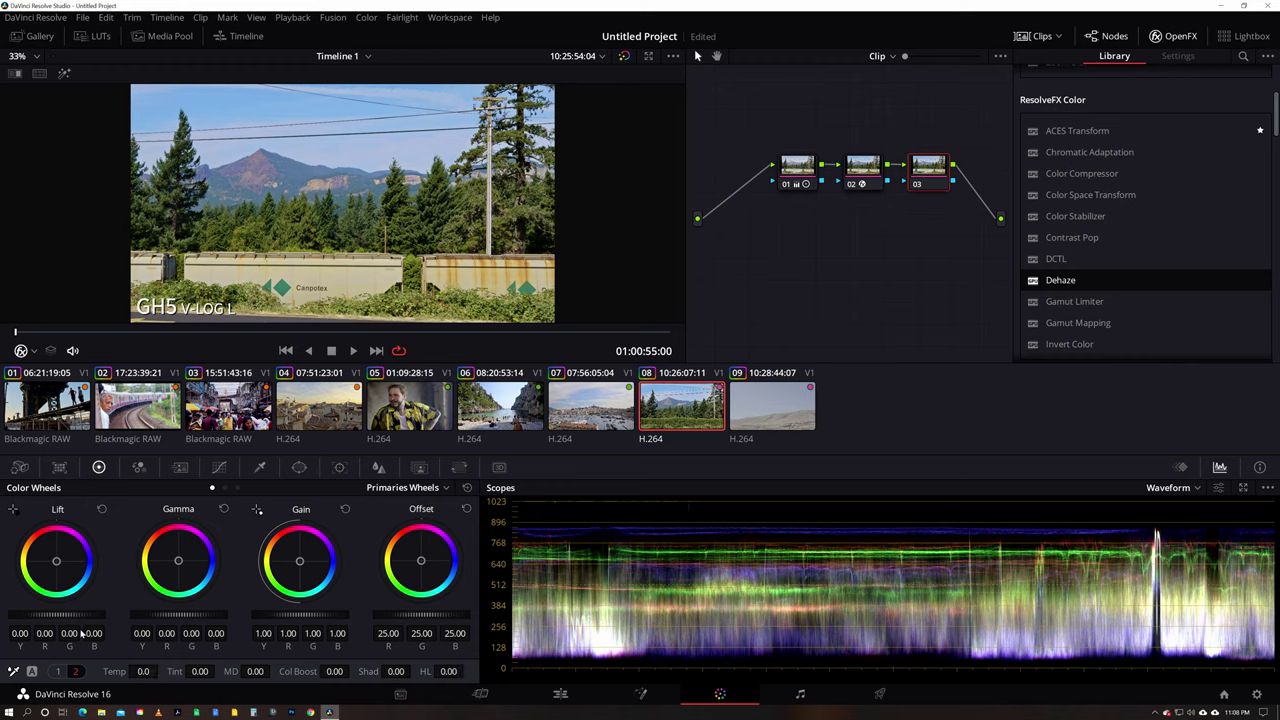
drag(57, 615, 40, 615)
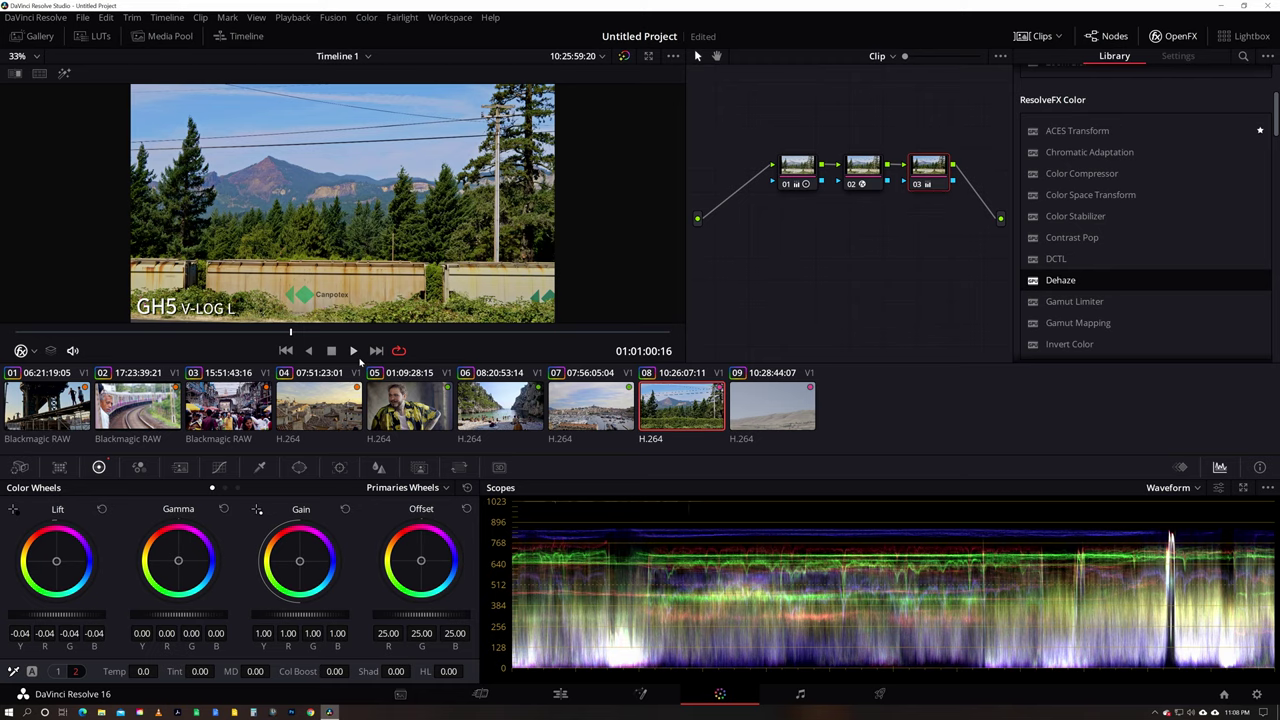
key(alt+d)
key(alt+d)
key(alt+d)
key(alt+d)
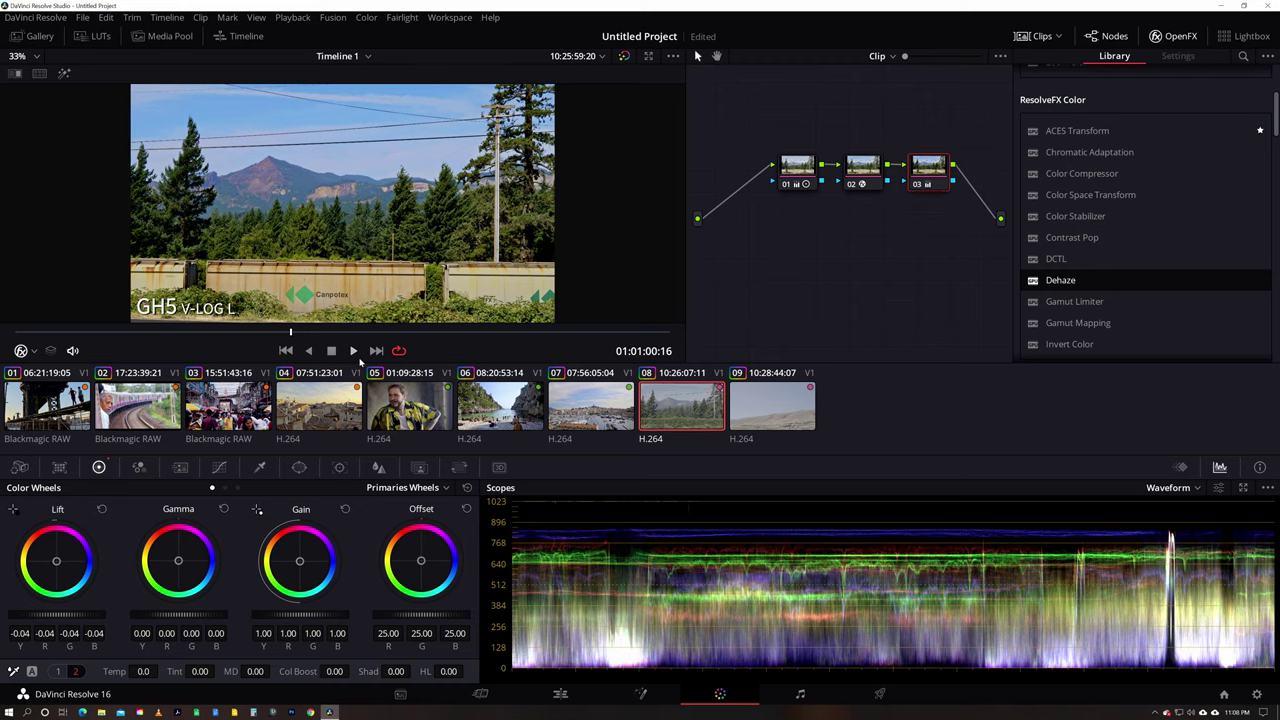
- On clip 09, move to 01:01:20:22, add two serial nodes, apply the Dehaze effect to the second and select the first
click(773, 400)
drag(275, 332, 394, 342)
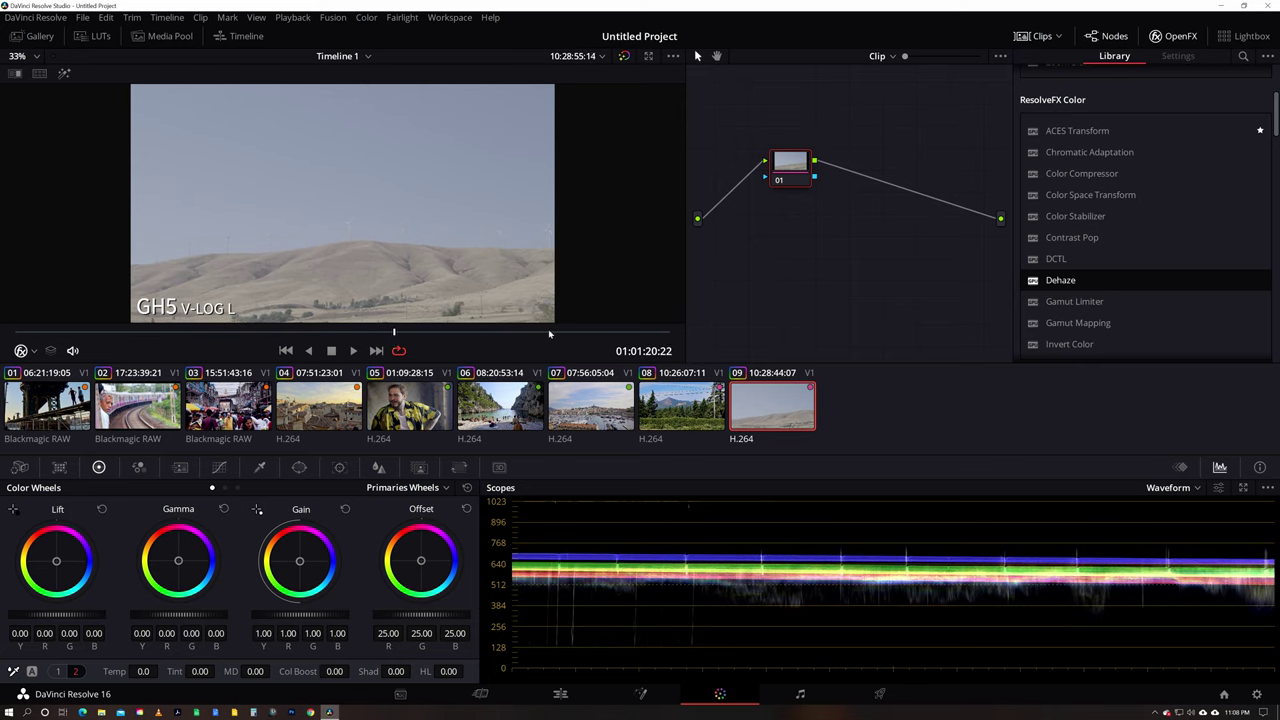
key(alt+s)
key(alt+s)
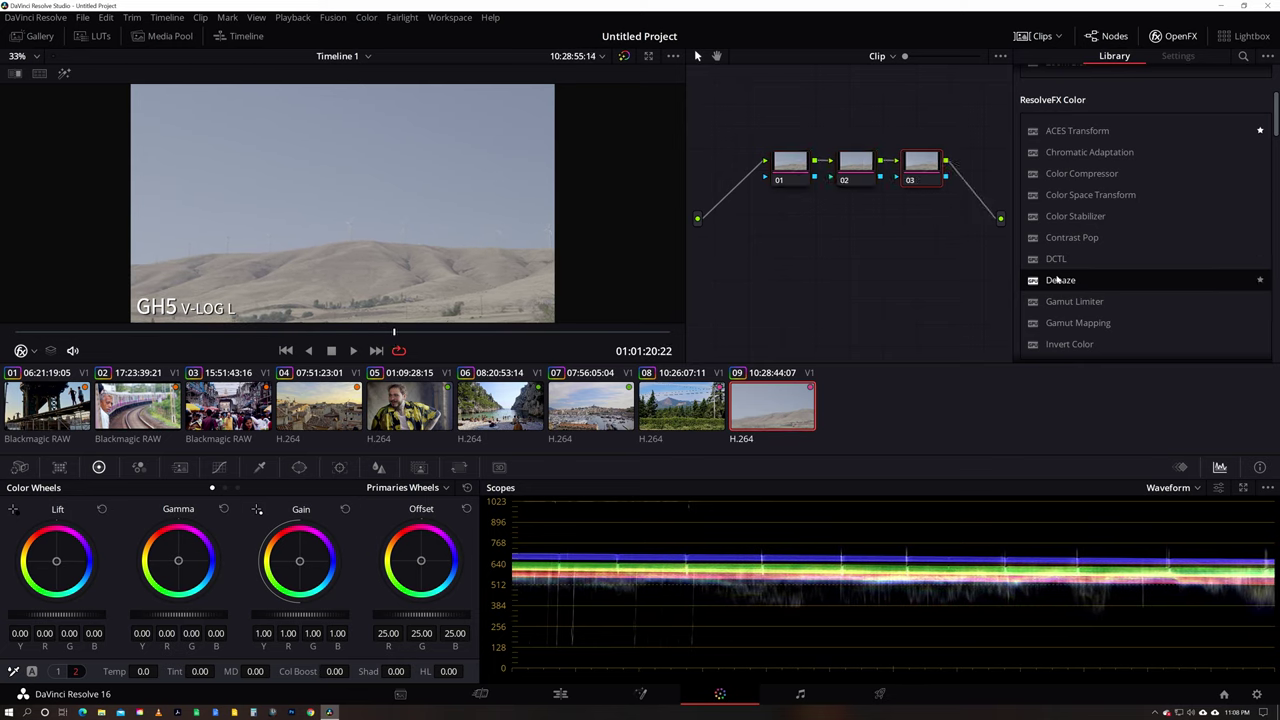
drag(1057, 281, 855, 167)
click(775, 165)
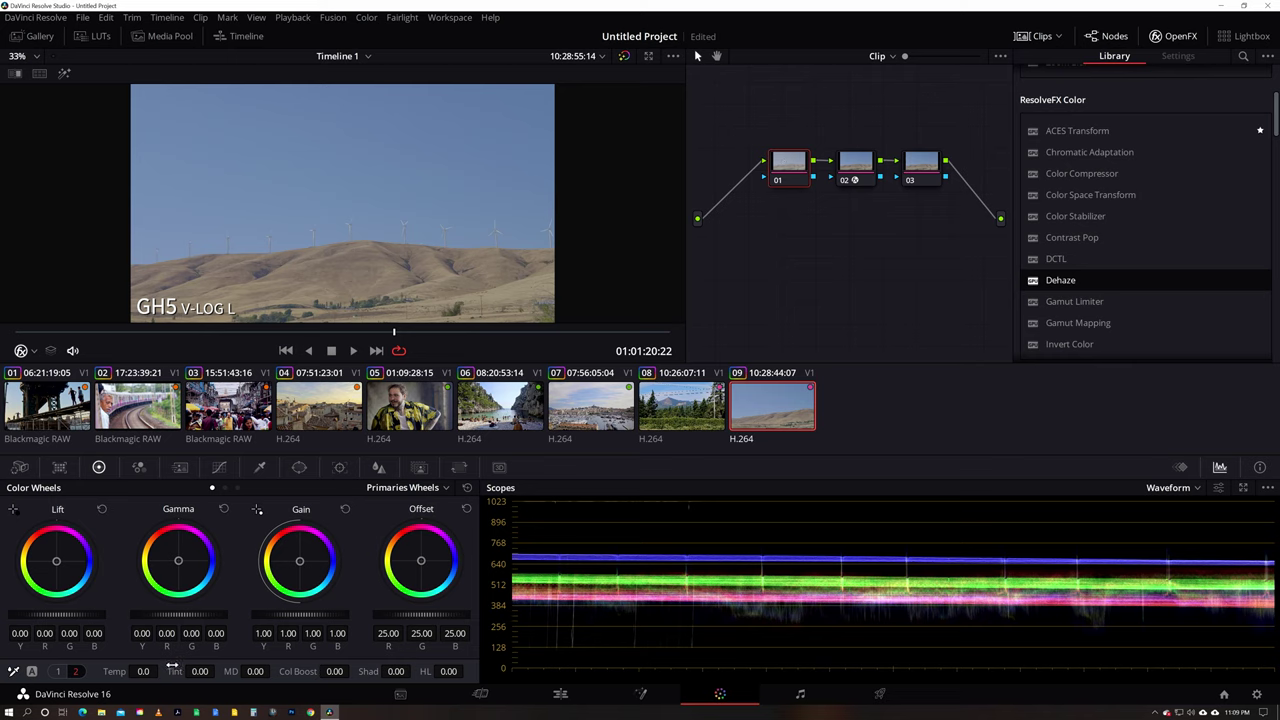
- On clip 09's first node, set contrast to 1.444, pivot to 0.639 and shadows to 19.50
click(74, 671)
drag(199, 671, 279, 671)
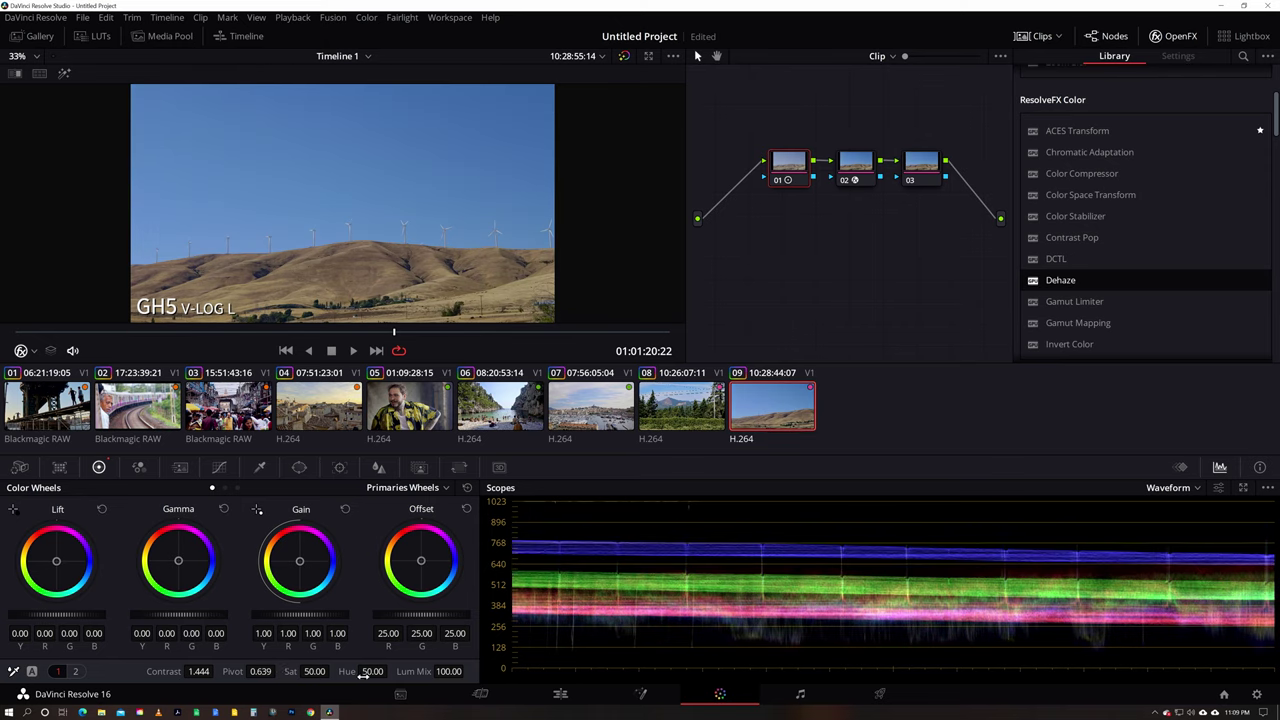
click(57, 671)
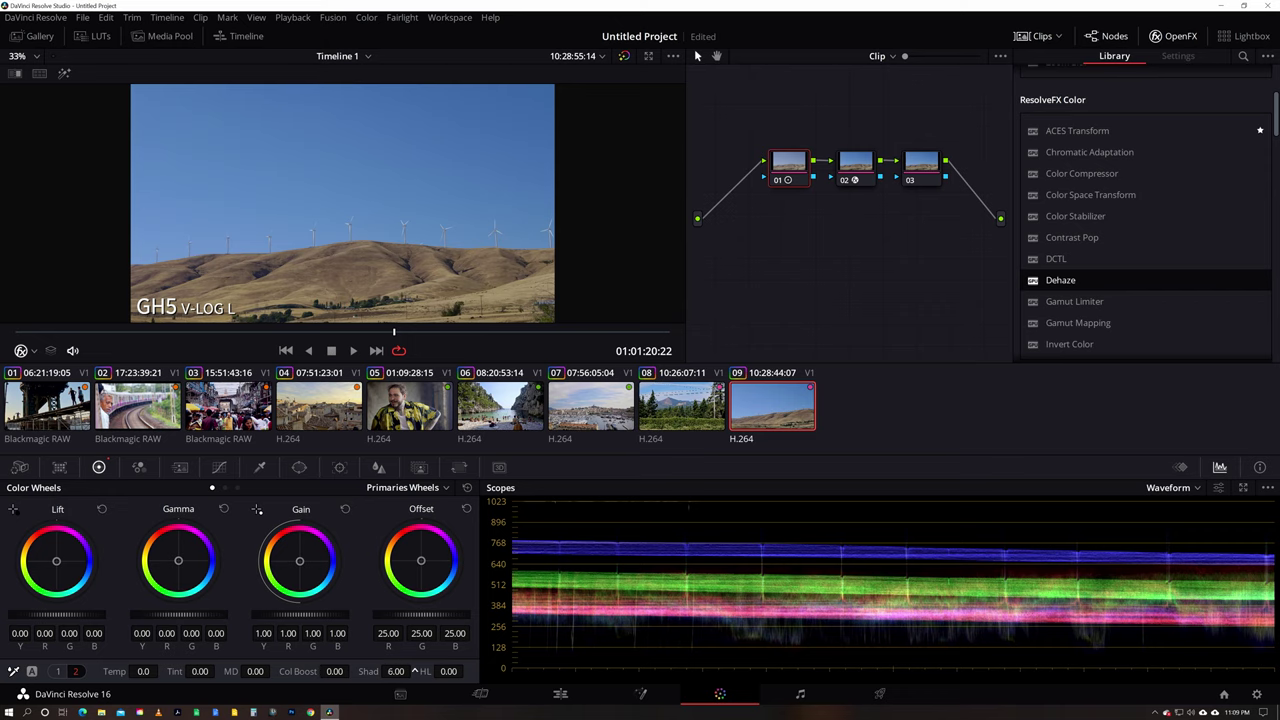
- Lower the master lift on clip 09's third node to -0.03, and set the first node's temperature to 140.0
click(922, 169)
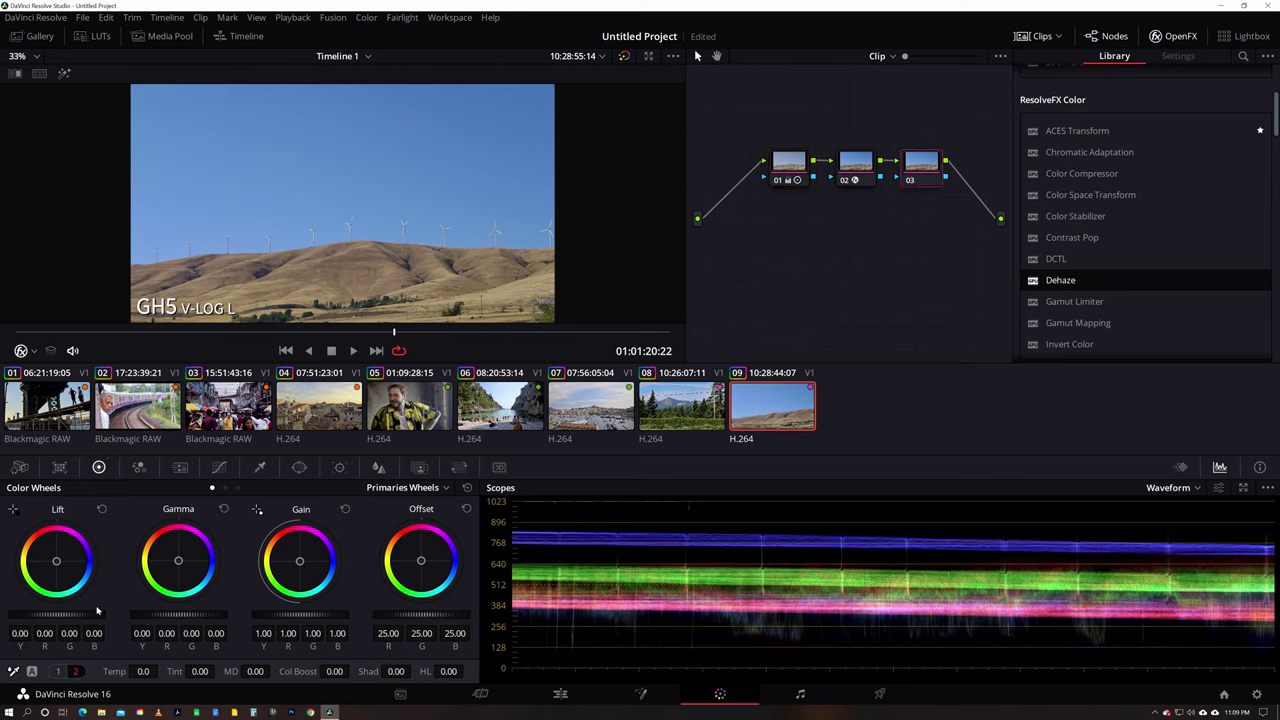
drag(95, 613, 65, 613)
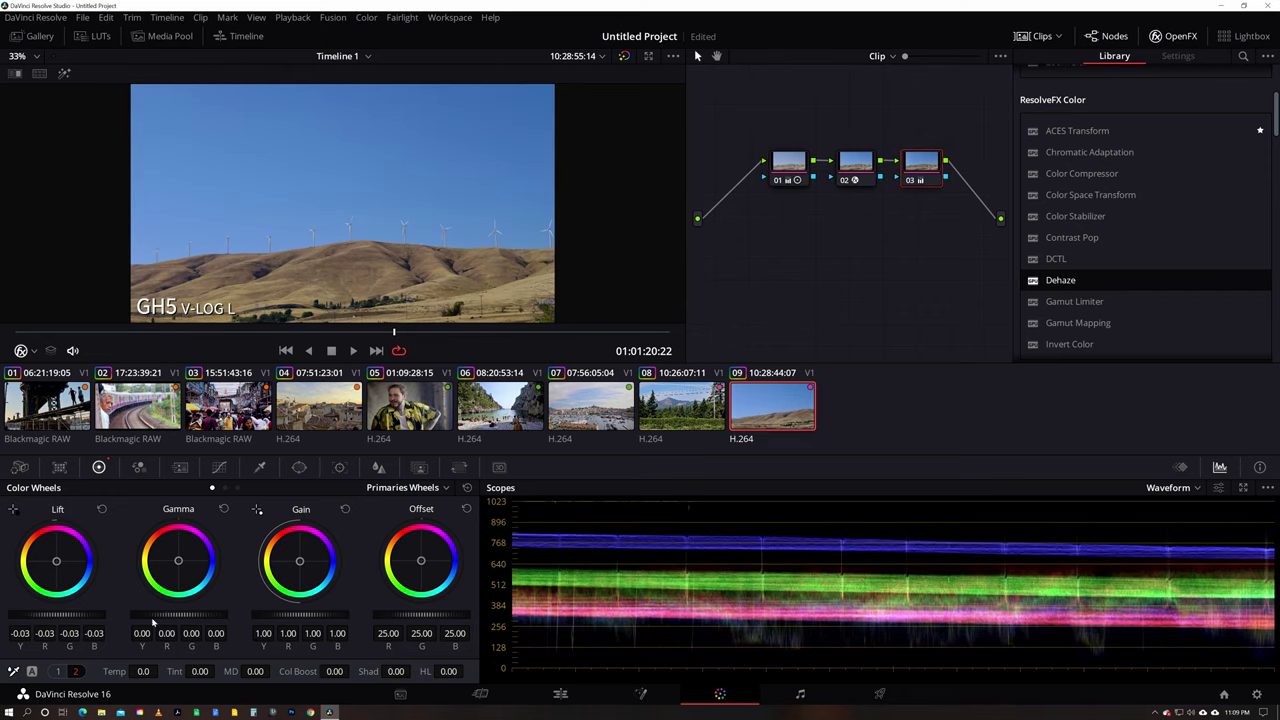
click(793, 179)
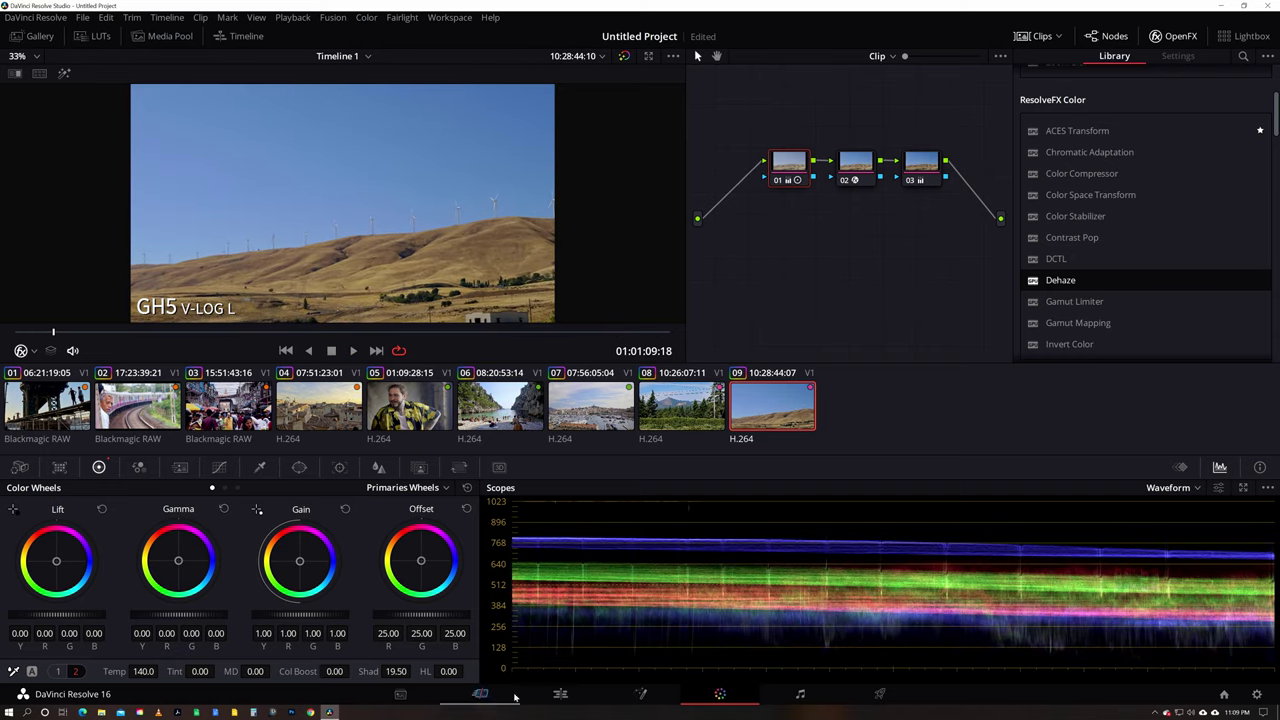
- On the Edit page, copy all timeline clips and titles, paste them at 01:01:35:22, and return to the Color page
click(560, 693)
drag(783, 550, 308, 626)
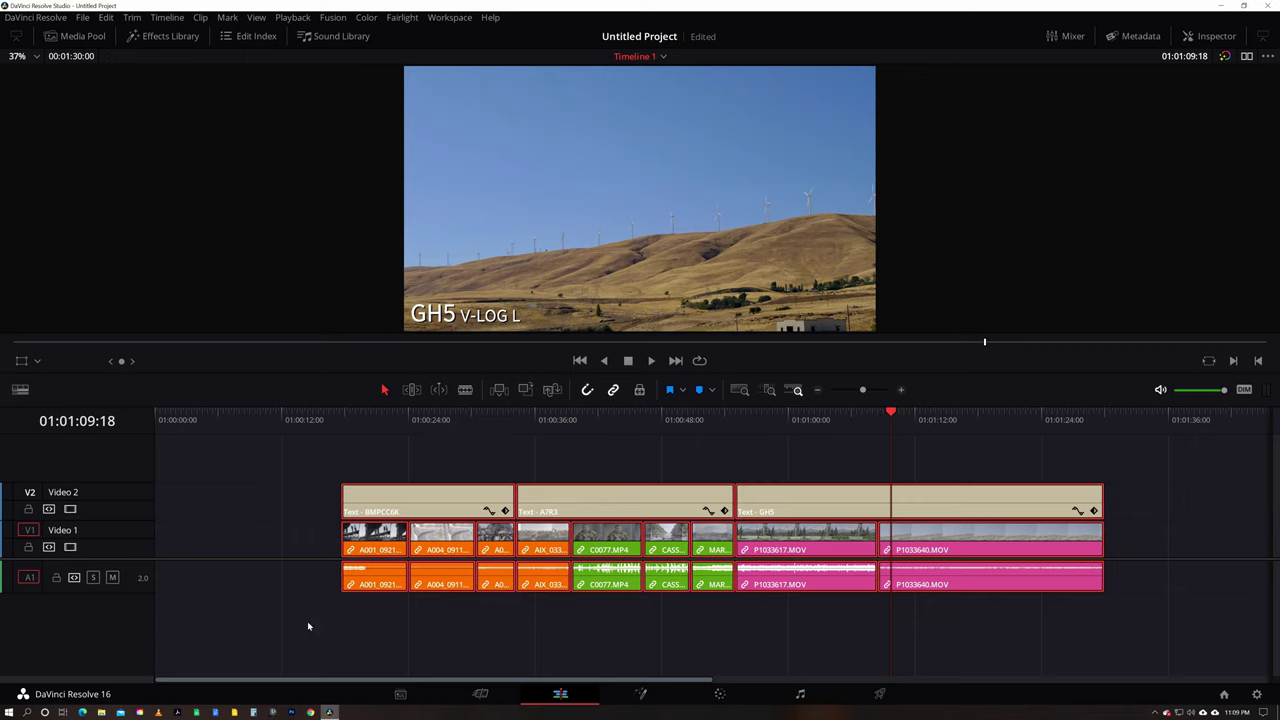
click(1168, 430)
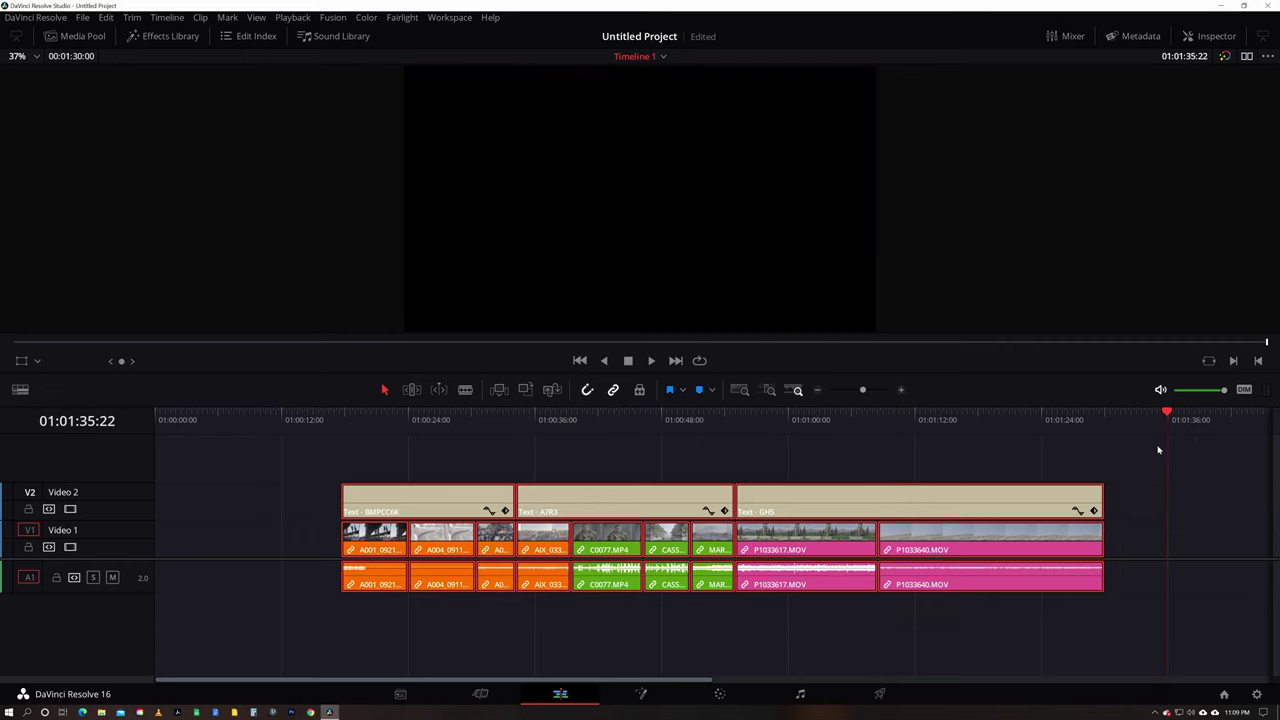
key(ctrl+v)
click(720, 693)
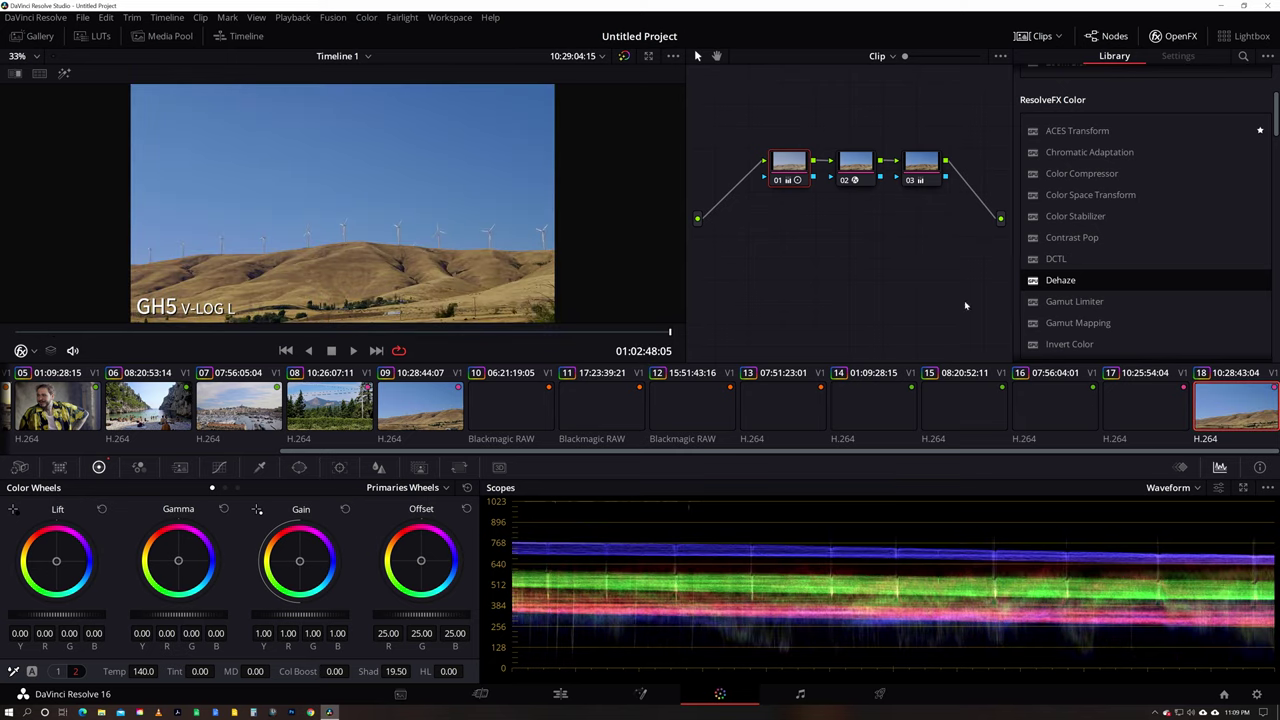
- On clip 10, delete all existing nodes and add three new serial nodes
click(525, 405)
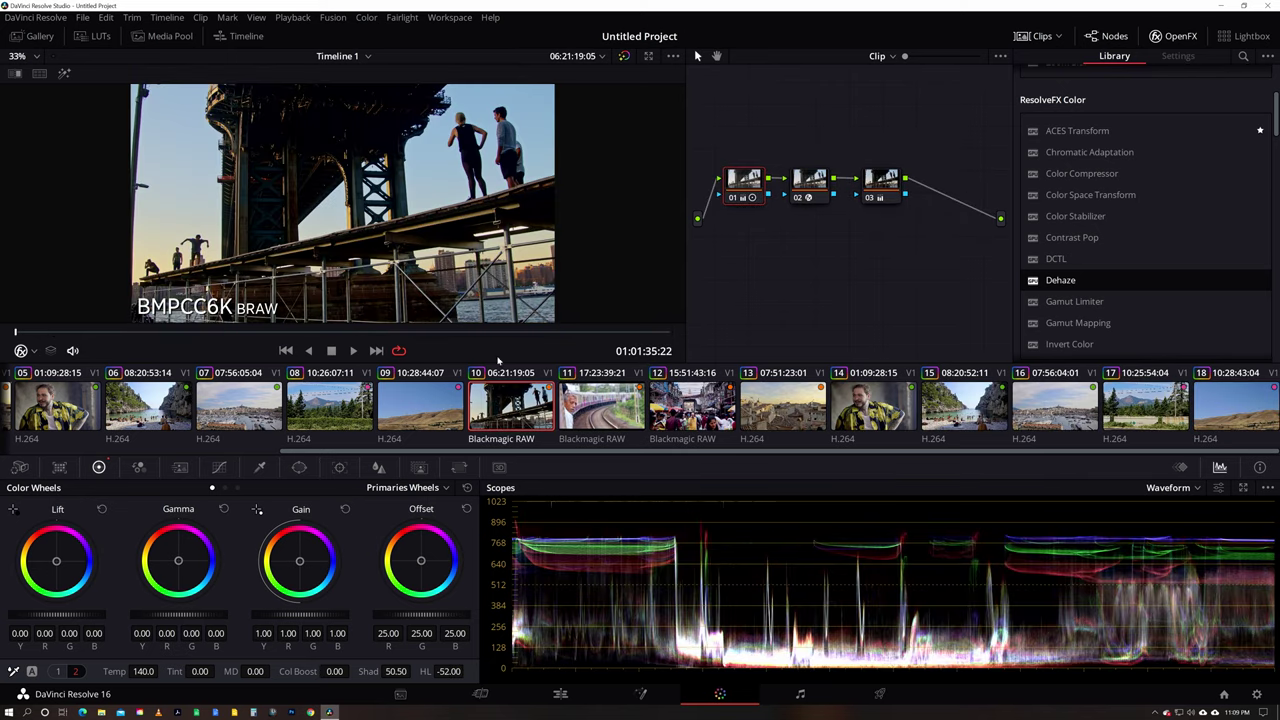
drag(928, 149, 749, 240)
key(Delete)
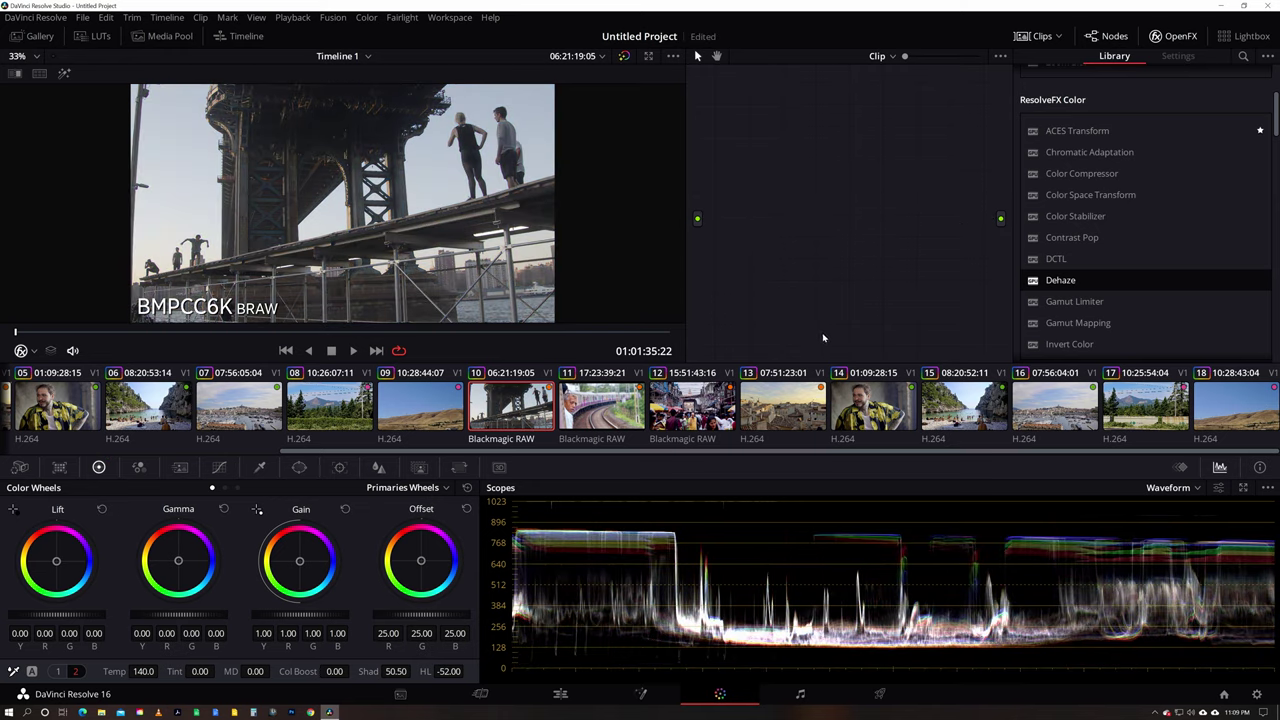
key(alt+s)
key(alt+s)
key(alt+s)
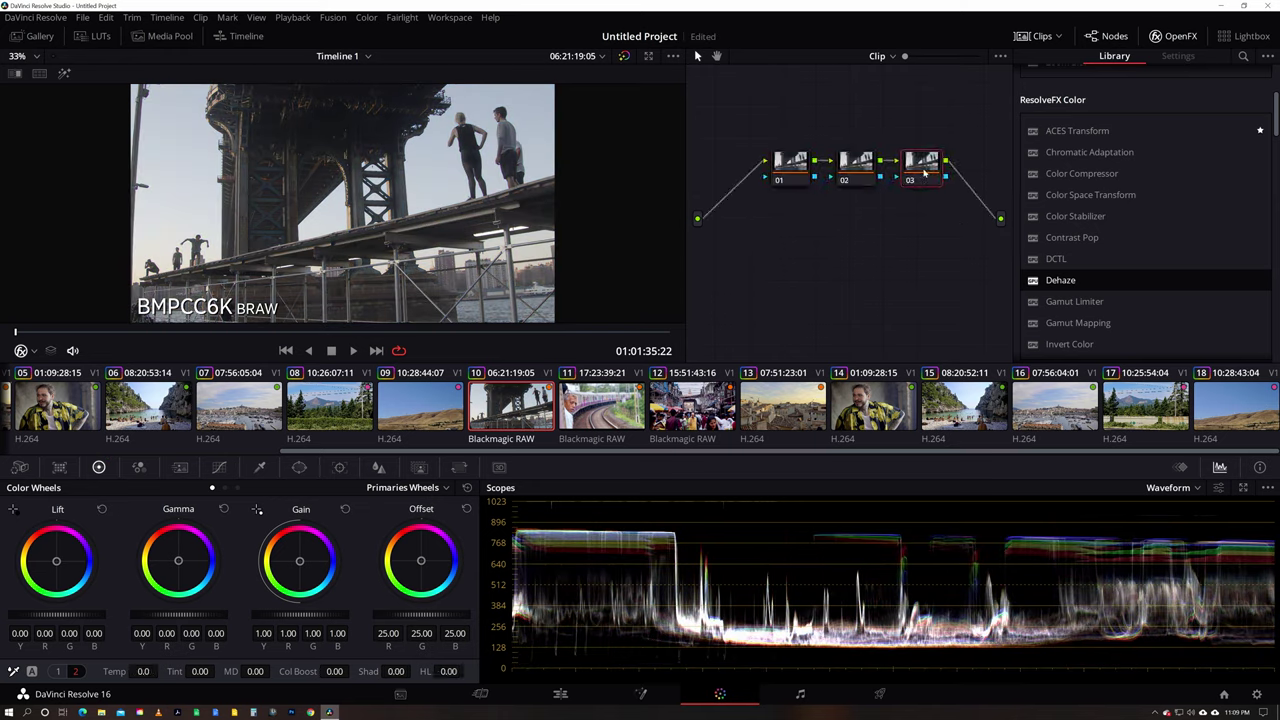
- Spread out clip 10's nodes and apply the Dehaze effect to the second node
drag(801, 163, 781, 162)
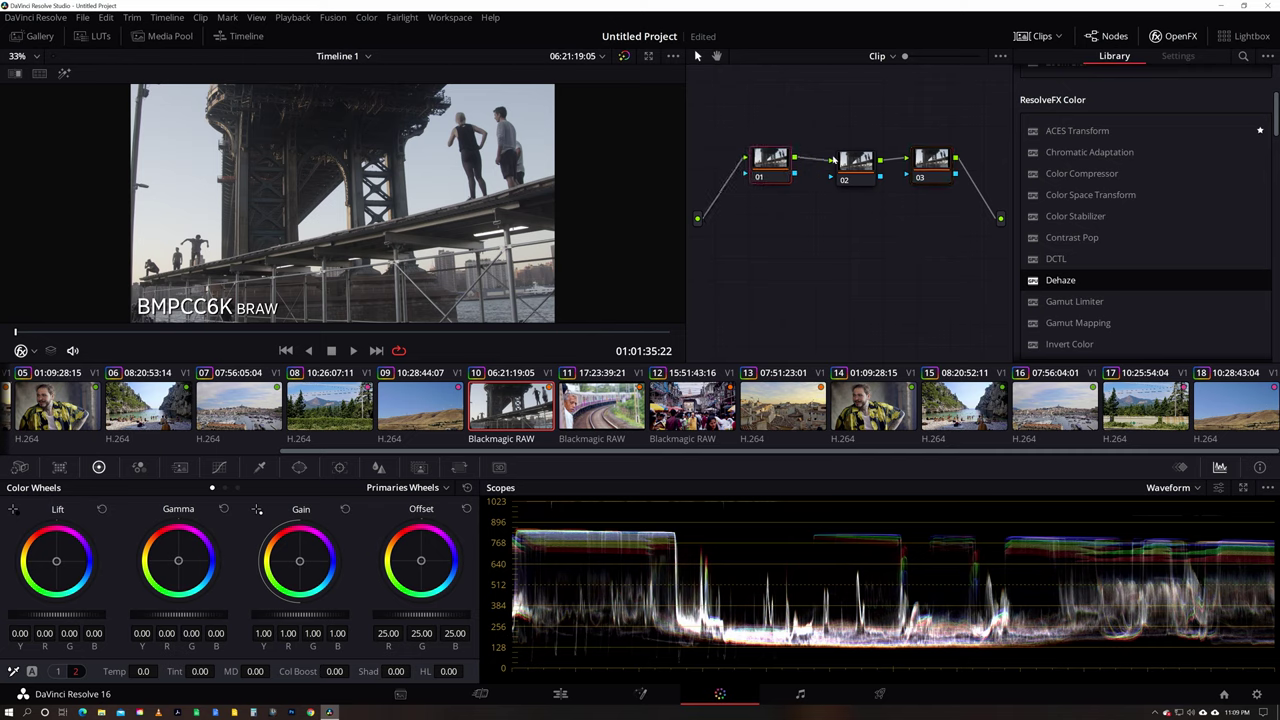
click(856, 163)
drag(1060, 280, 856, 165)
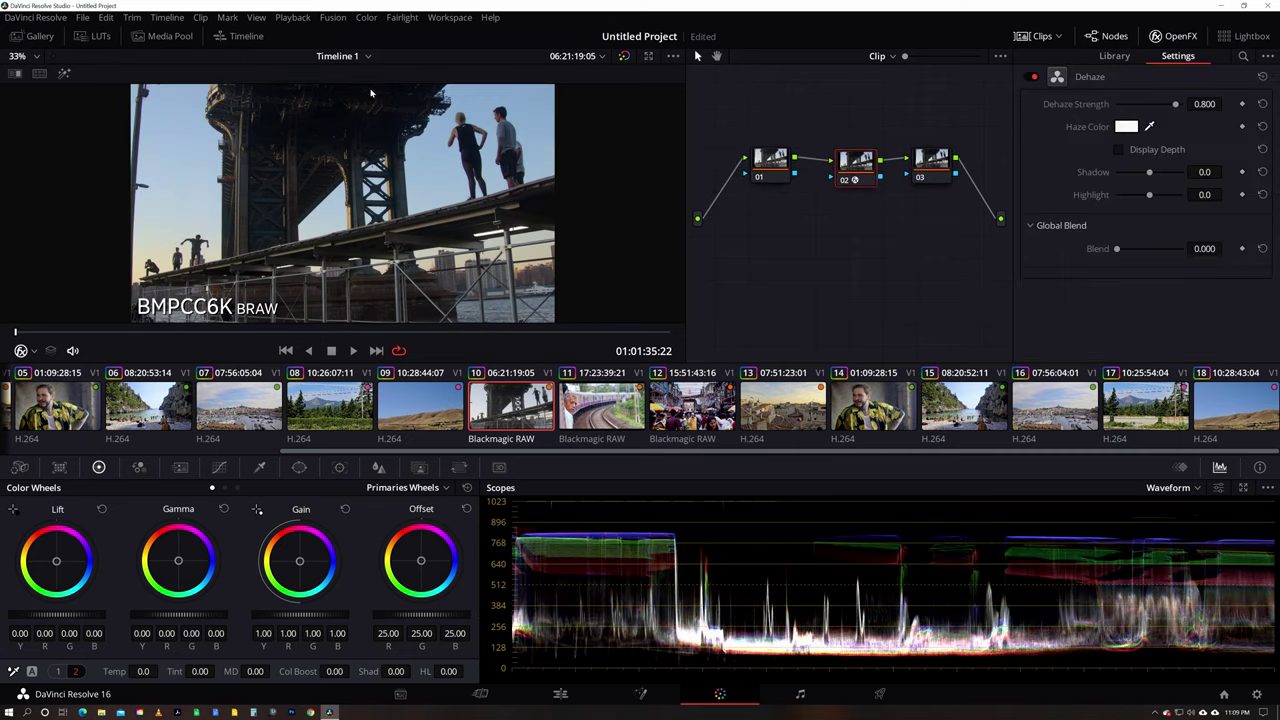
- Apply the Rec709 Fujifilm 3513DI D65 film-look LUT to clip 10's third node
click(778, 166)
click(945, 168)
right_click(934, 160)
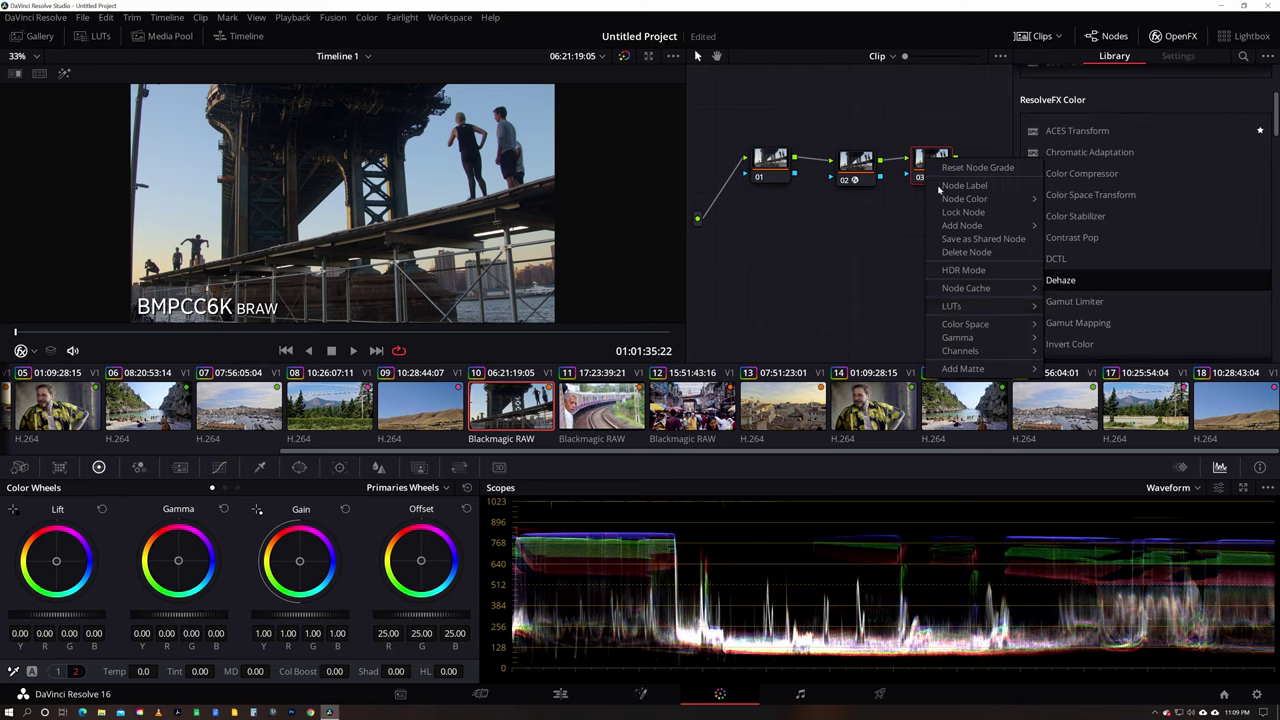
mouse_move(995, 306)
mouse_move(1109, 349)
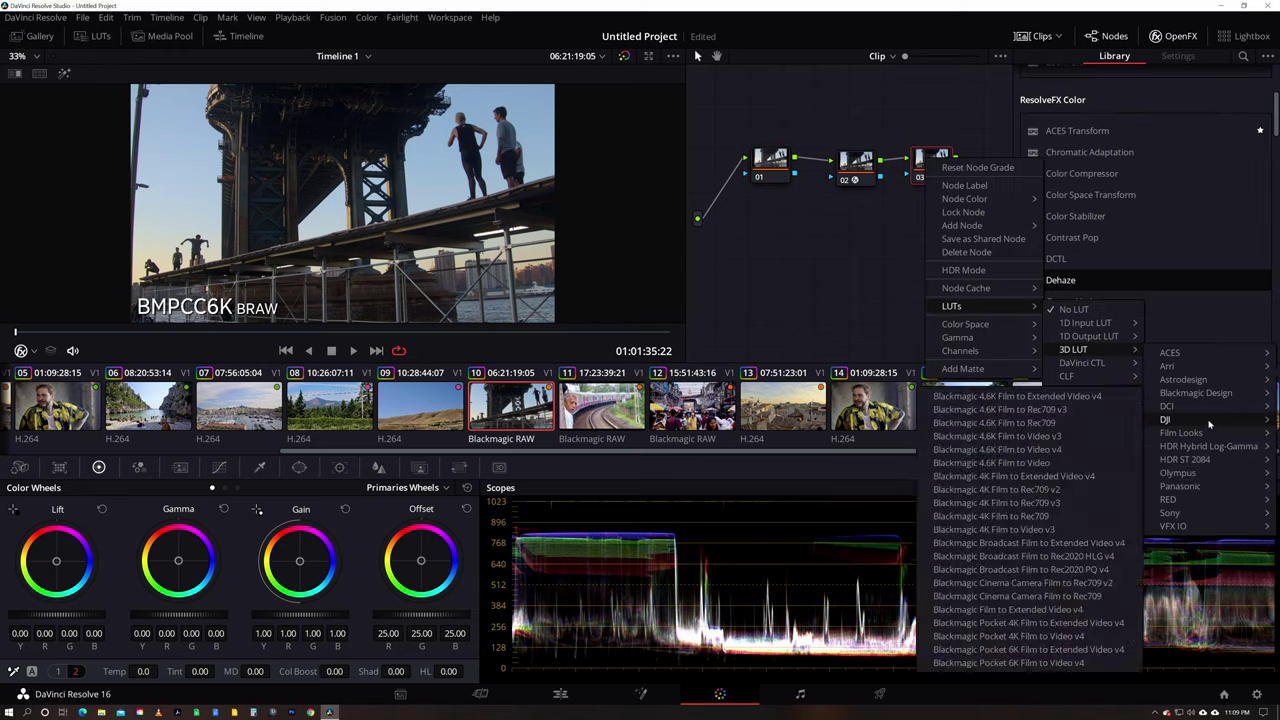
mouse_move(1208, 434)
click(1071, 542)
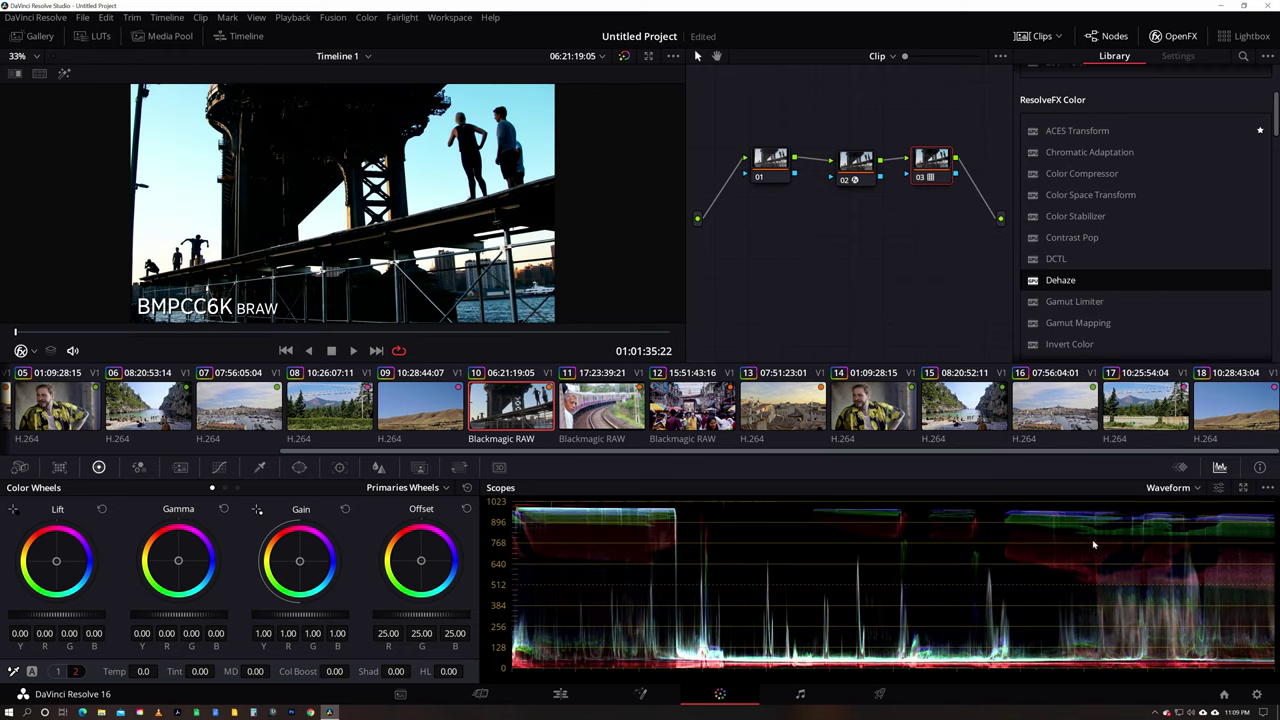
- On clip 10's first node, set shadows to 85.00, highlights to -70.00 and temperature to 190.0
click(782, 163)
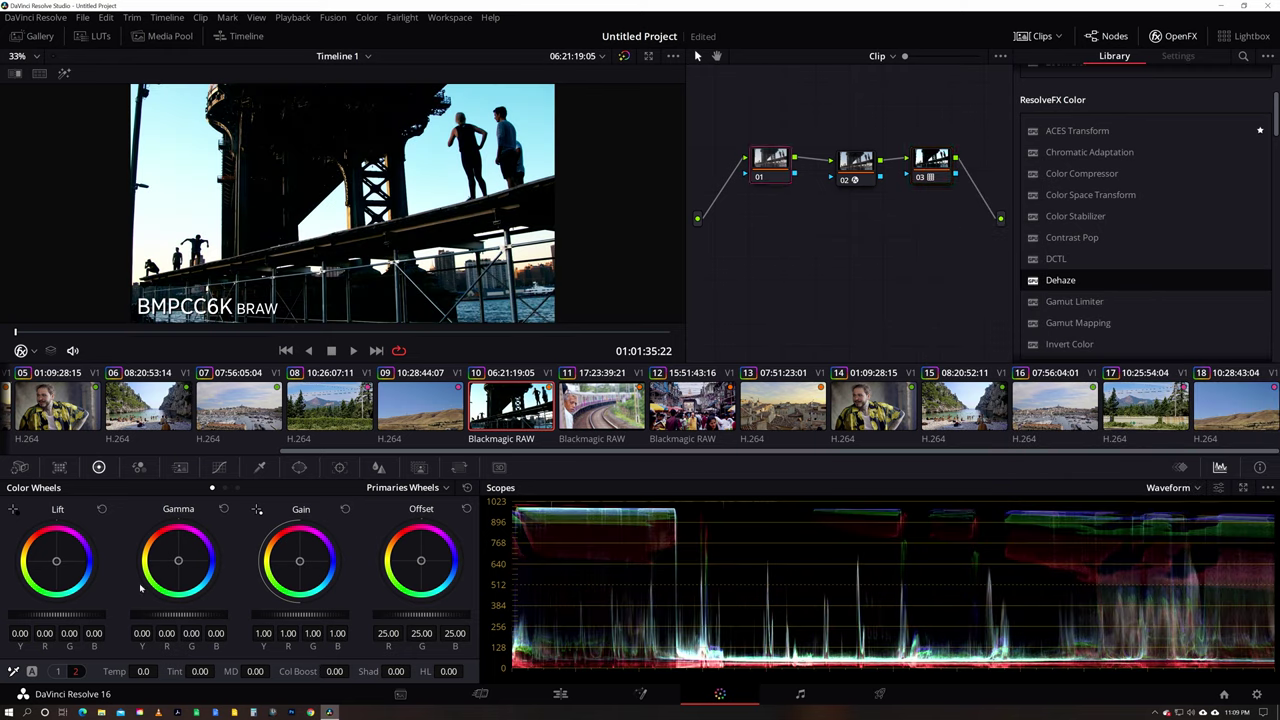
drag(396, 671, 466, 671)
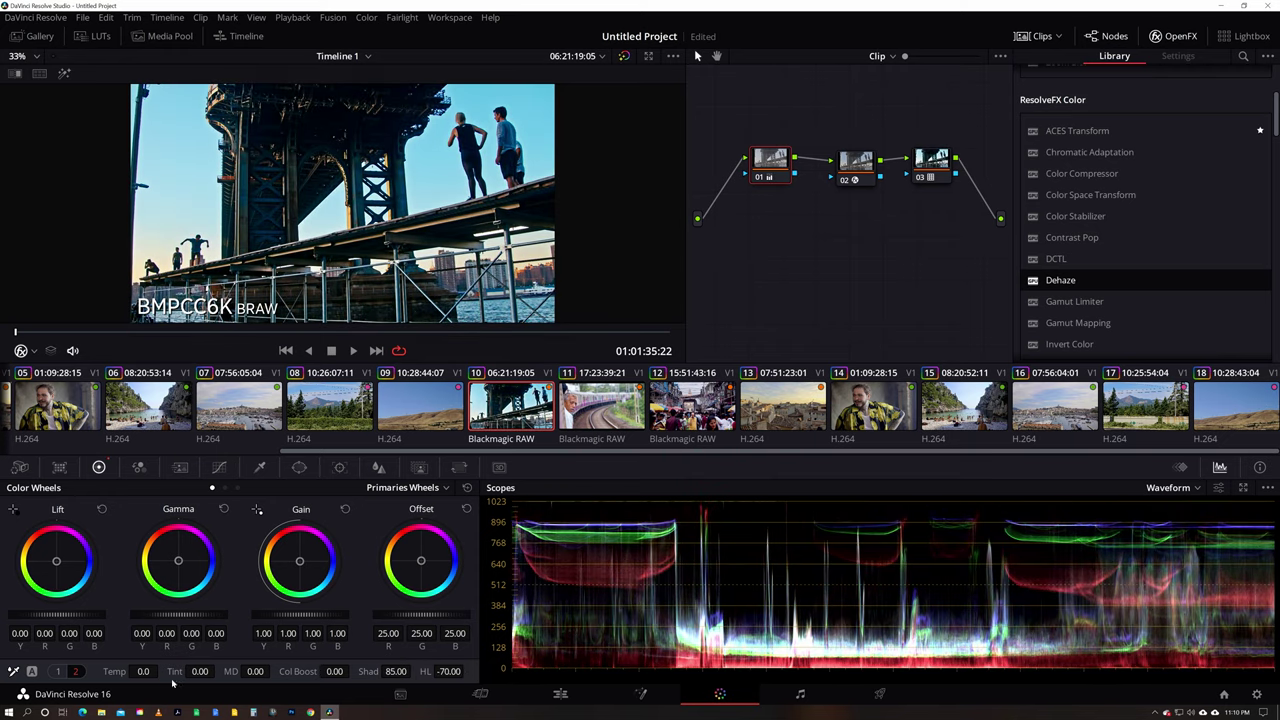
drag(139, 671, 162, 671)
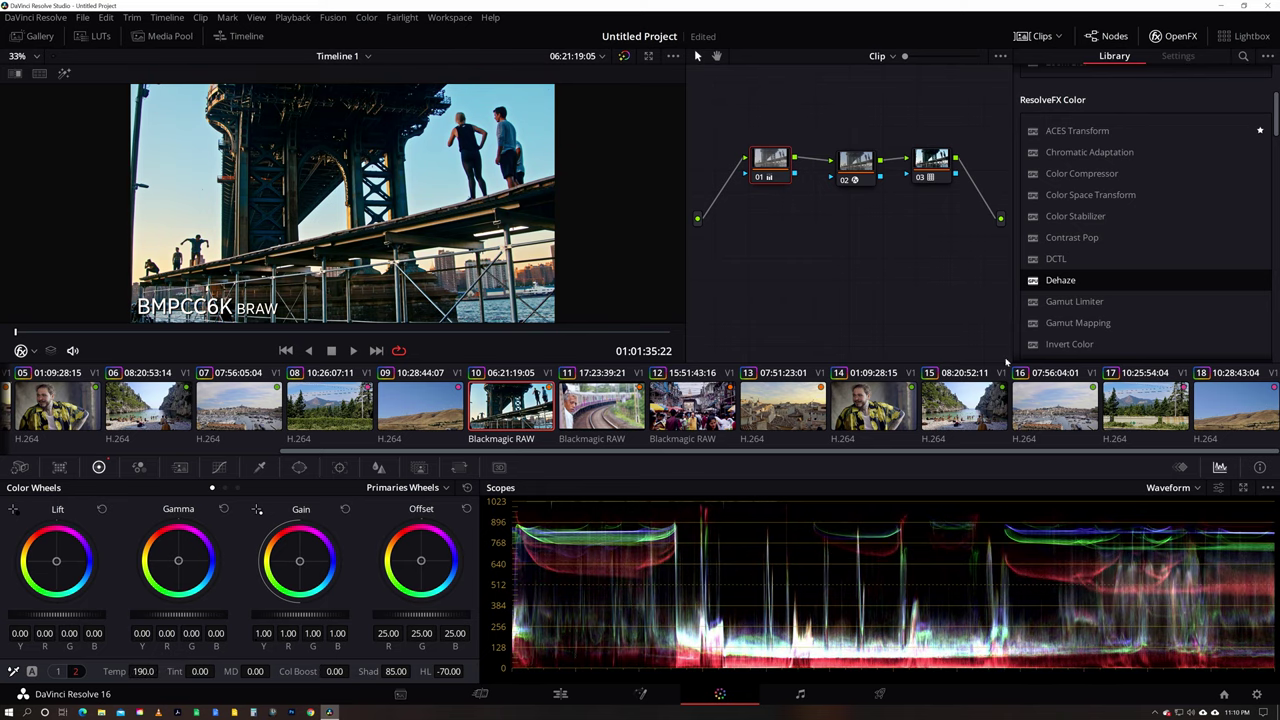
- Add a fourth serial node after clip 10's LUT node, fine-tune its master lift slightly, and play back the clip
click(933, 168)
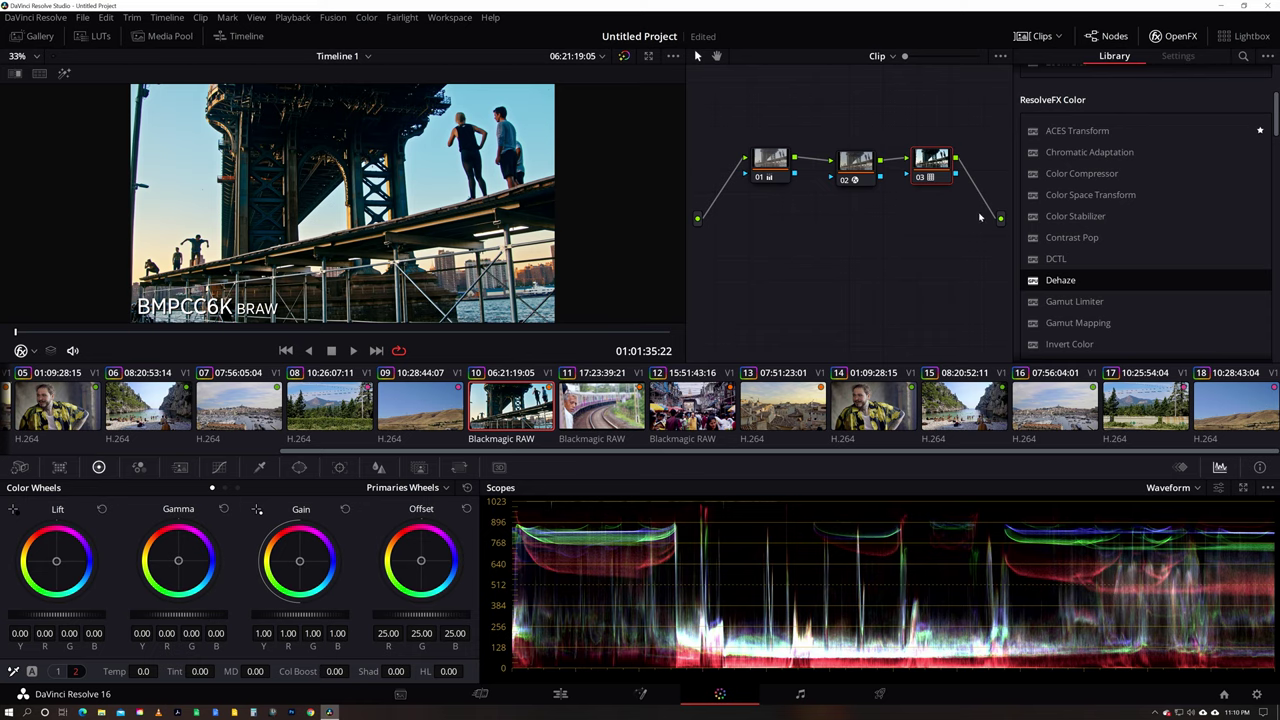
key(alt+s)
drag(723, 211, 951, 248)
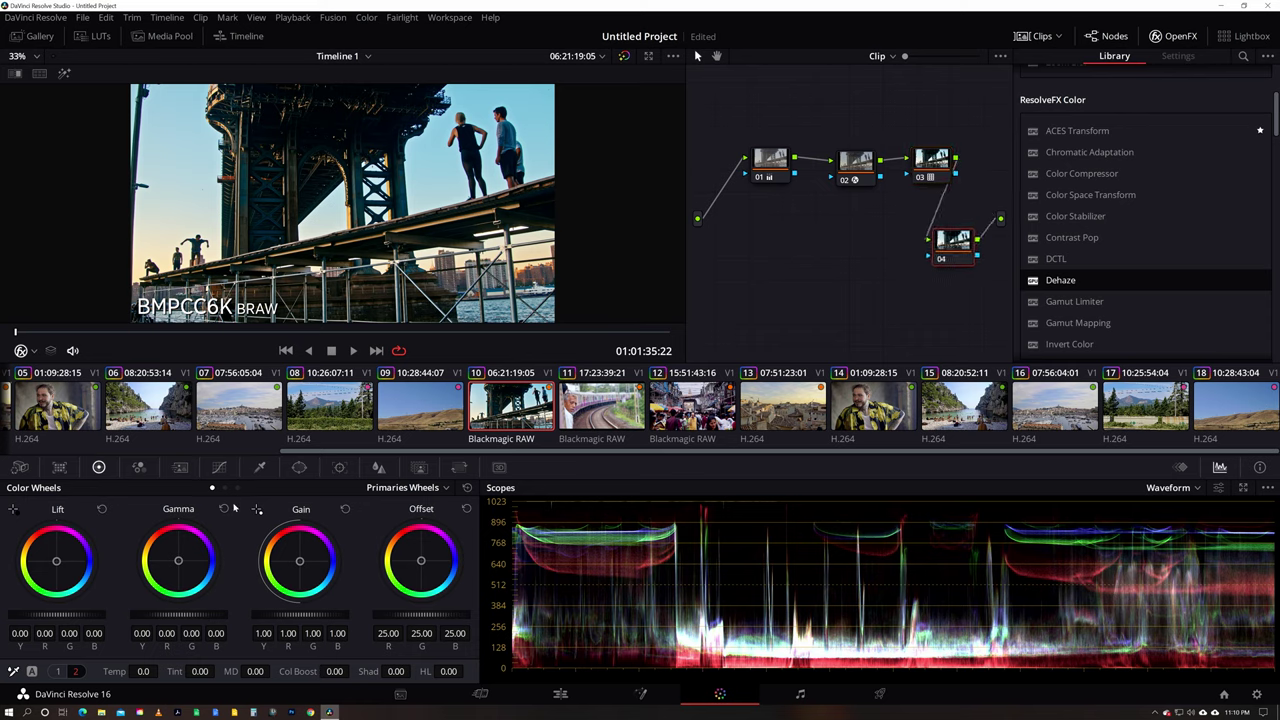
drag(60, 618, 64, 618)
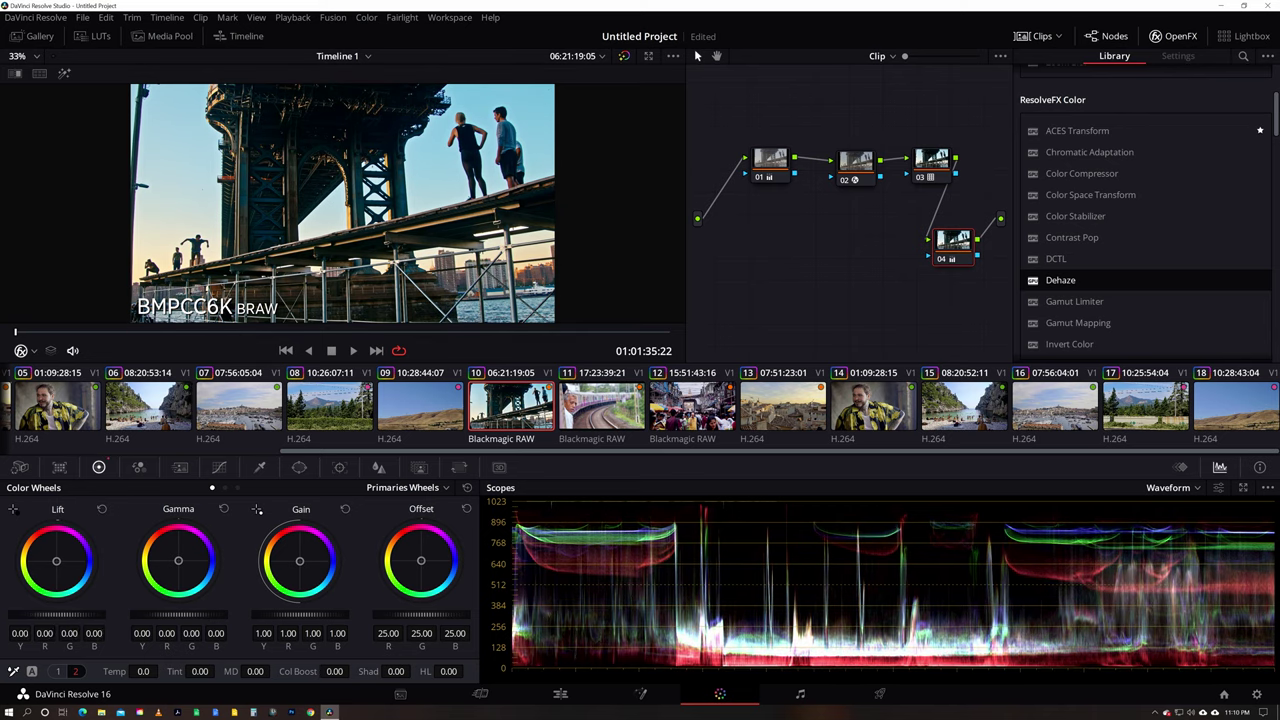
key(space)
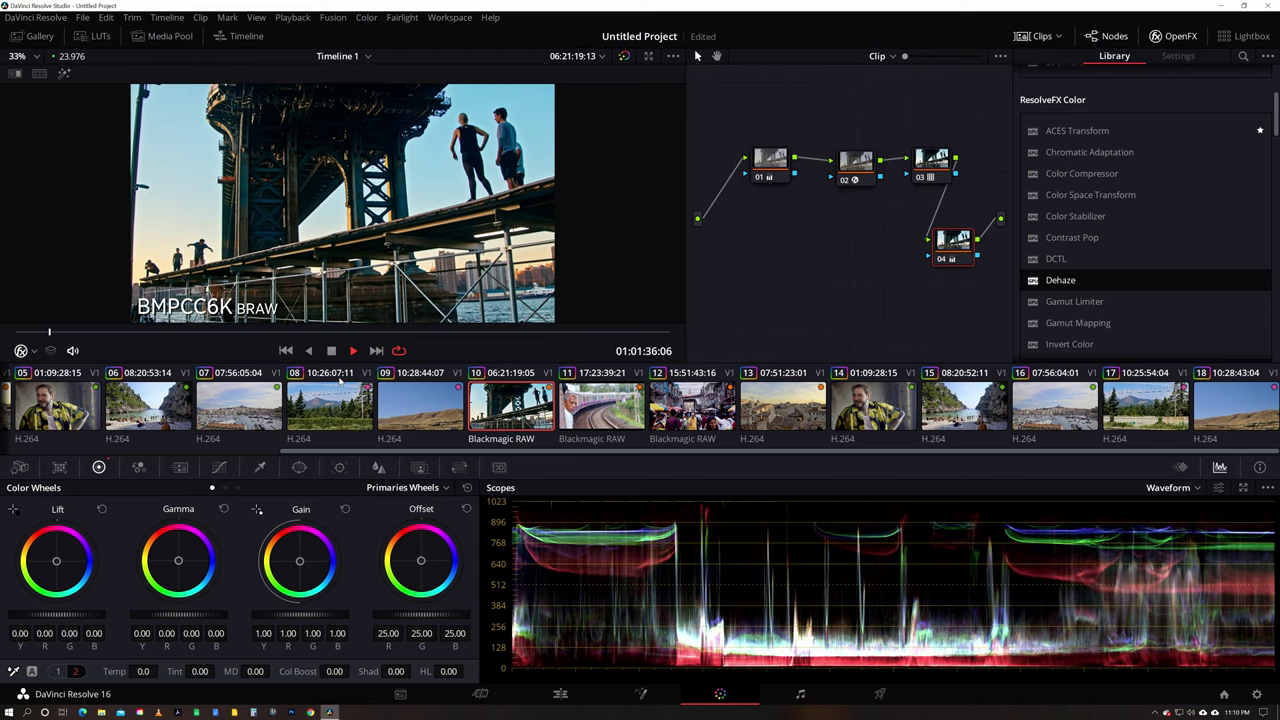
key(space)
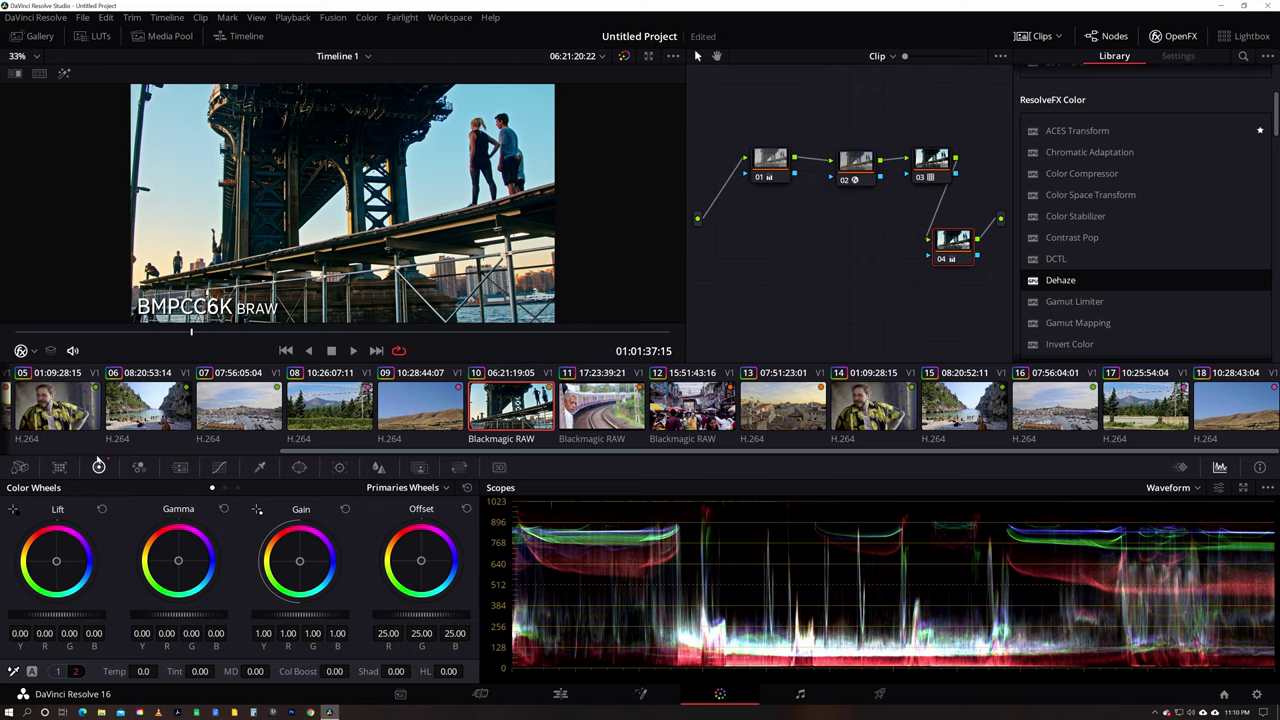
- On clip 11, play to 01:01:44:17, delete all existing nodes and add three new serial nodes
key(Down)
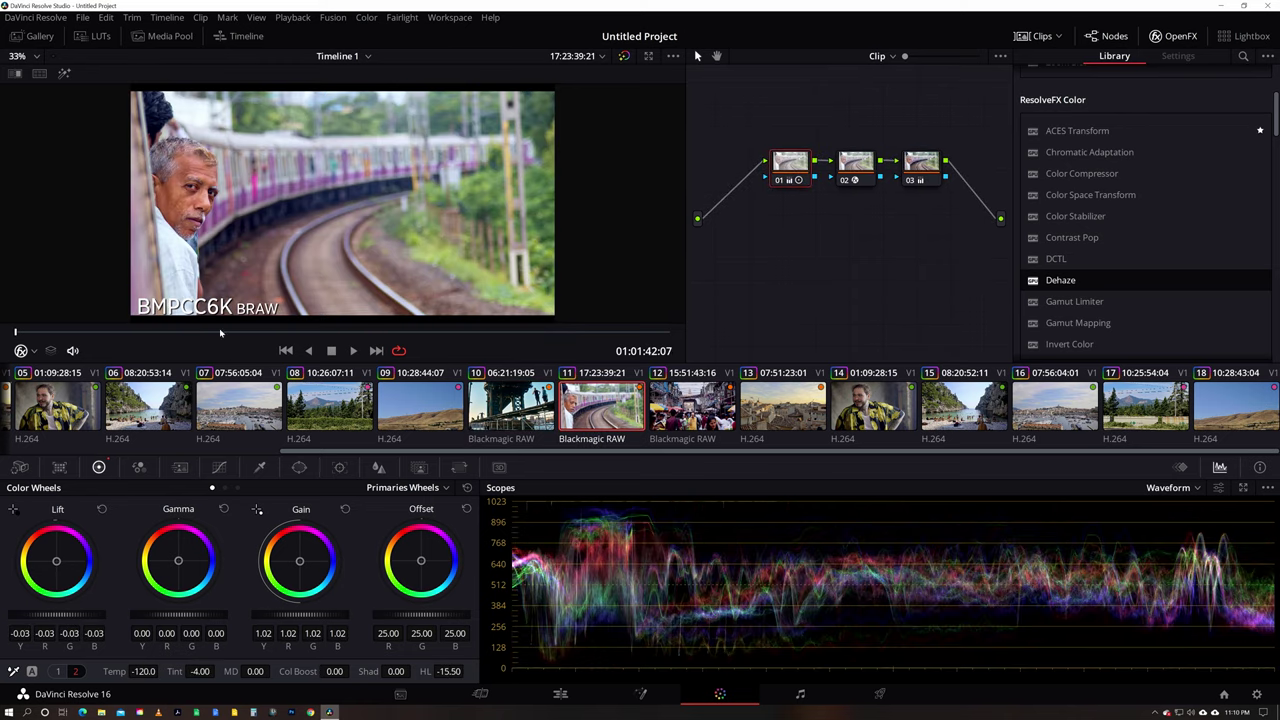
key(space)
key(ctrl+a)
key(Delete)
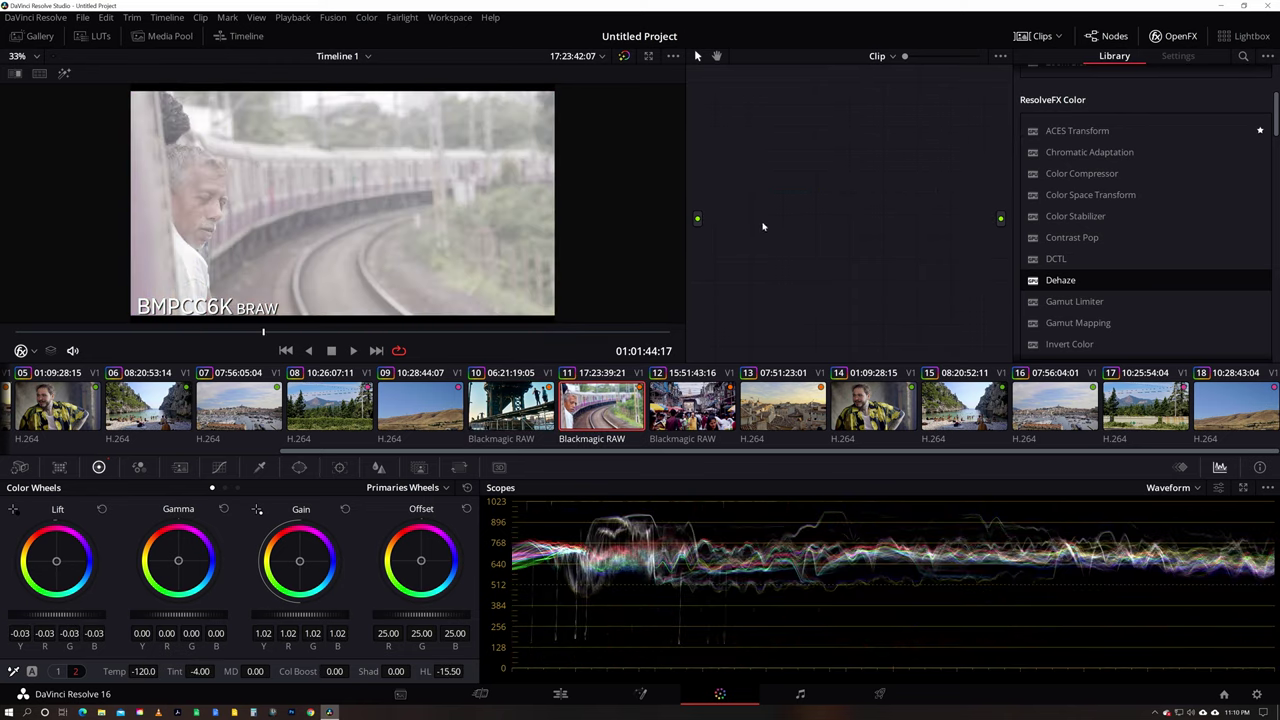
key(alt+s)
key(alt+s)
key(alt+s)
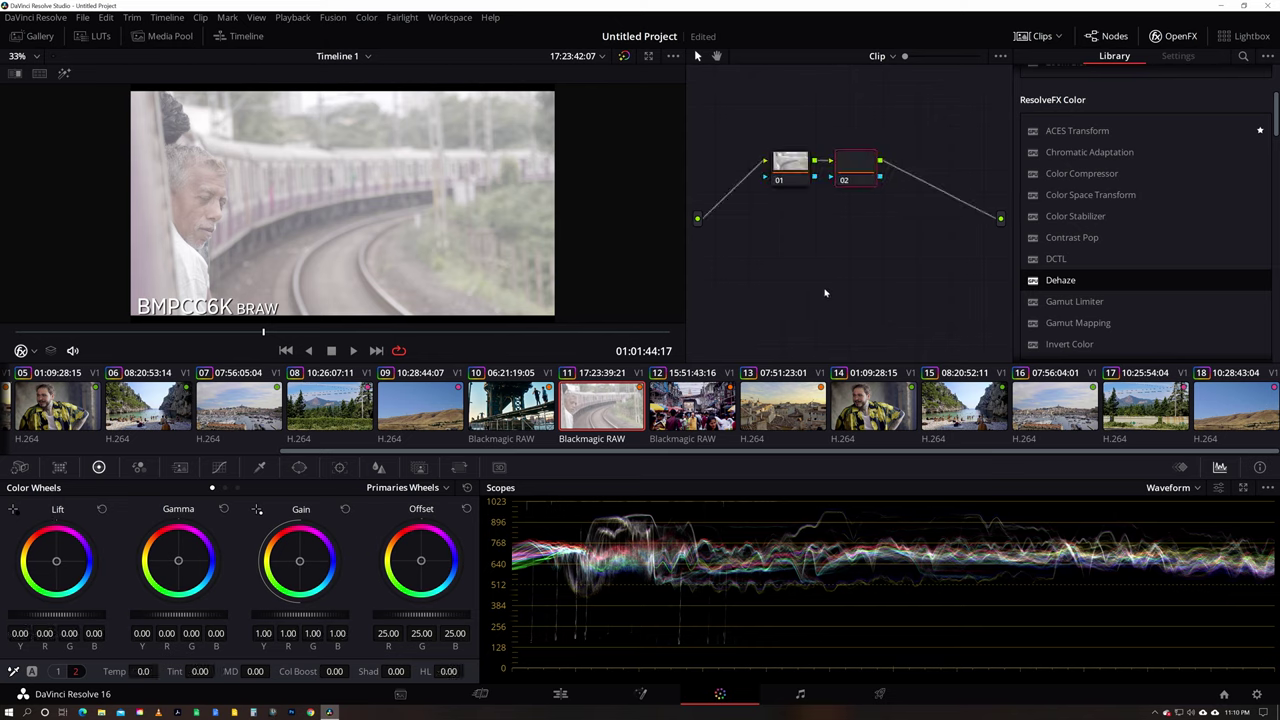
- Apply the Dehaze effect to clip 11's second node, and move the playhead to 01:01:43:13 with the third node selected
click(849, 174)
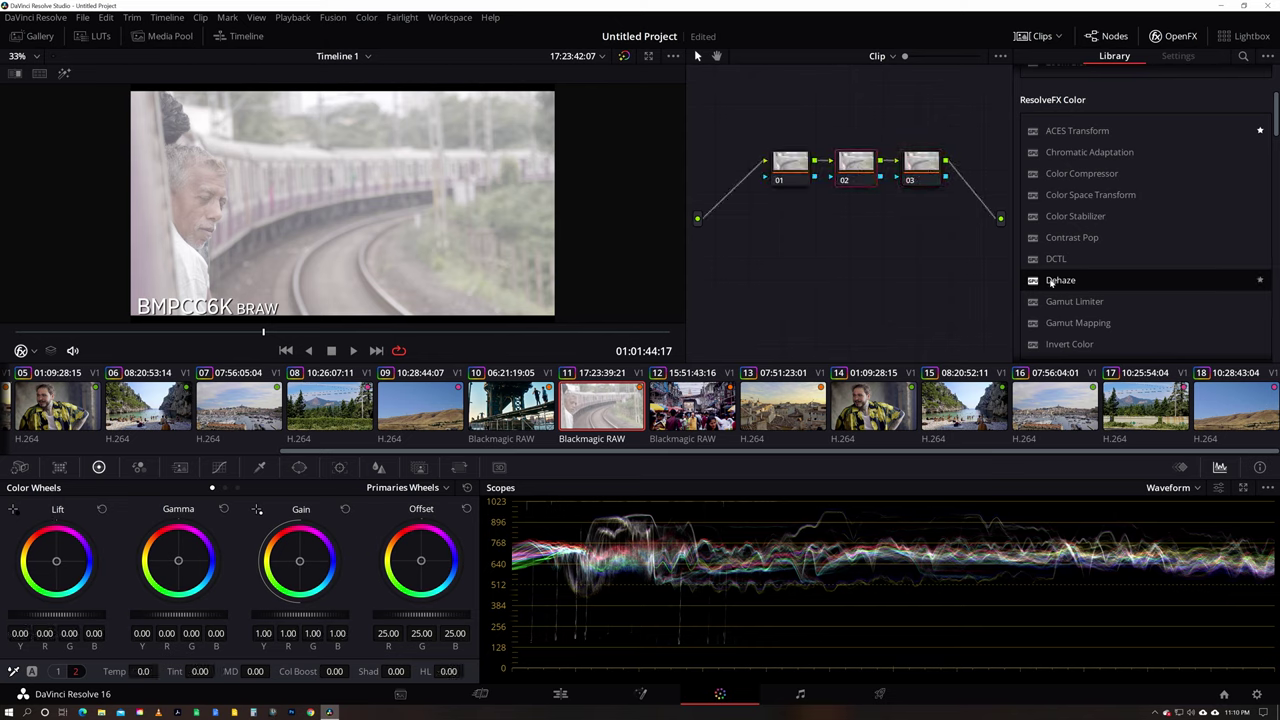
drag(1050, 283, 856, 166)
click(925, 165)
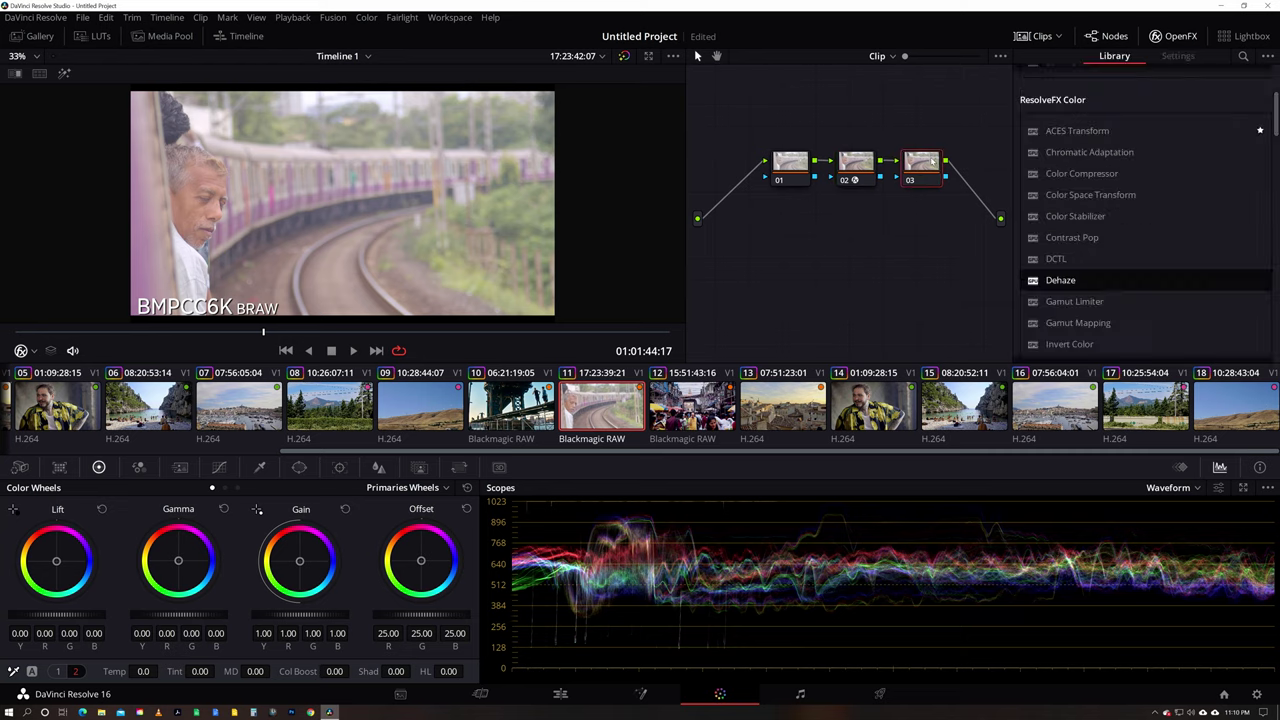
click(145, 332)
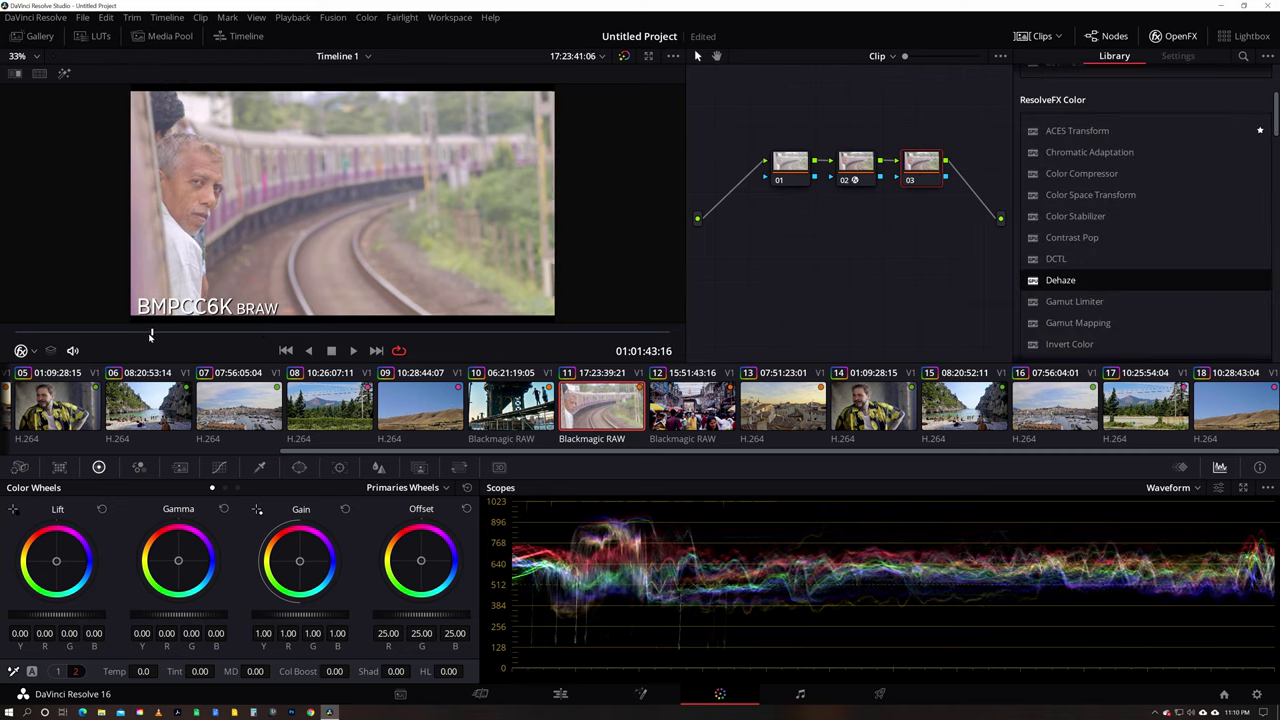
- Apply a Rec709 Fujifilm 3513DI film-look LUT to clip 11's third node, and select the first node
right_click(925, 165)
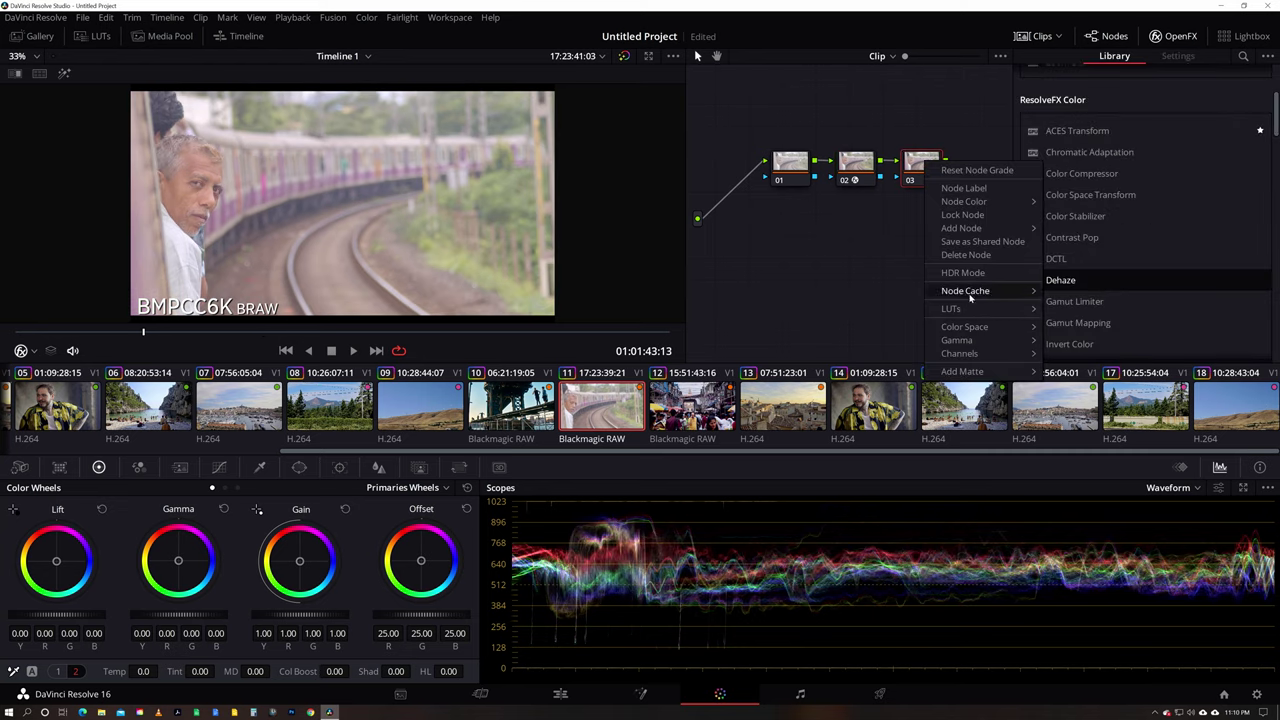
mouse_move(968, 310)
mouse_move(1072, 352)
mouse_move(1177, 477)
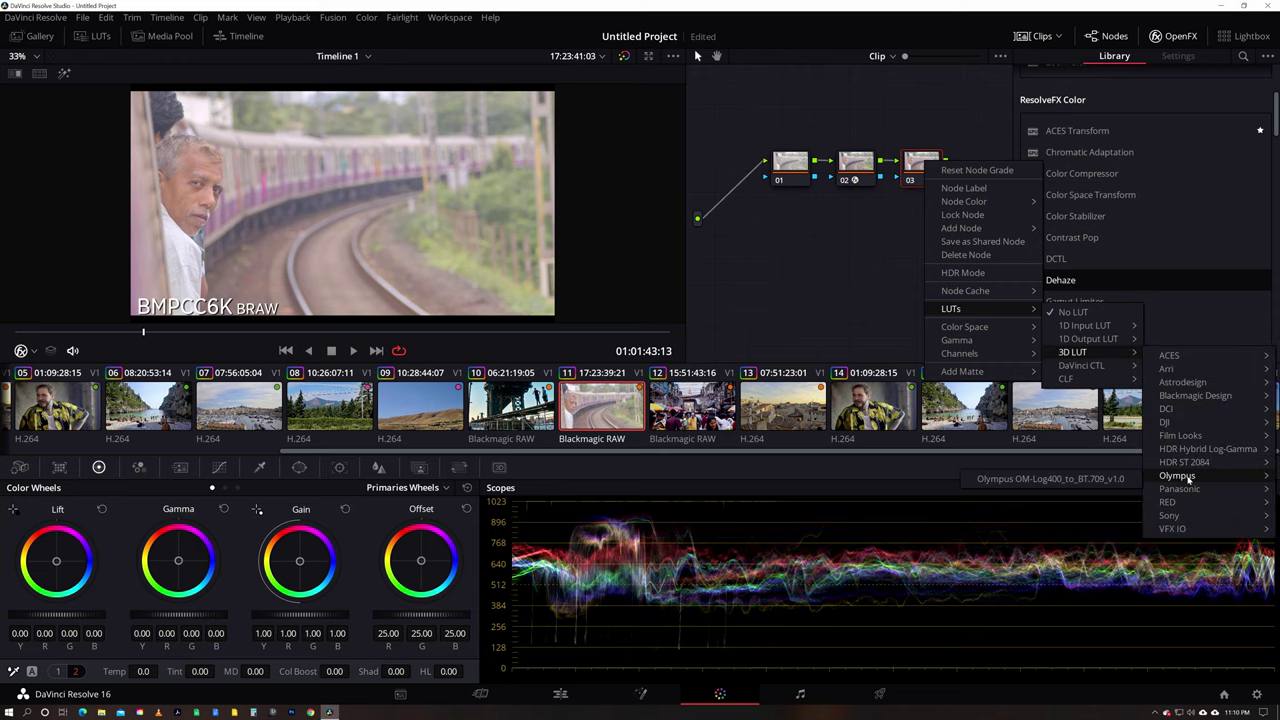
mouse_move(1178, 436)
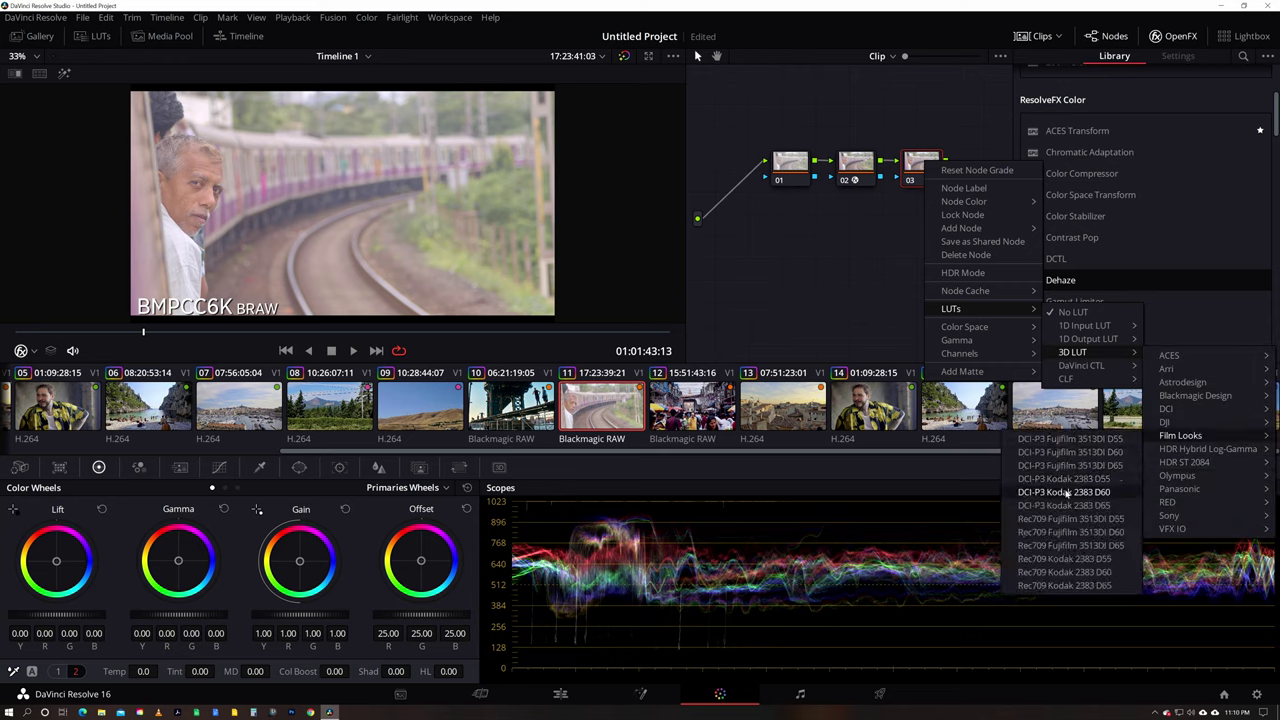
click(1072, 533)
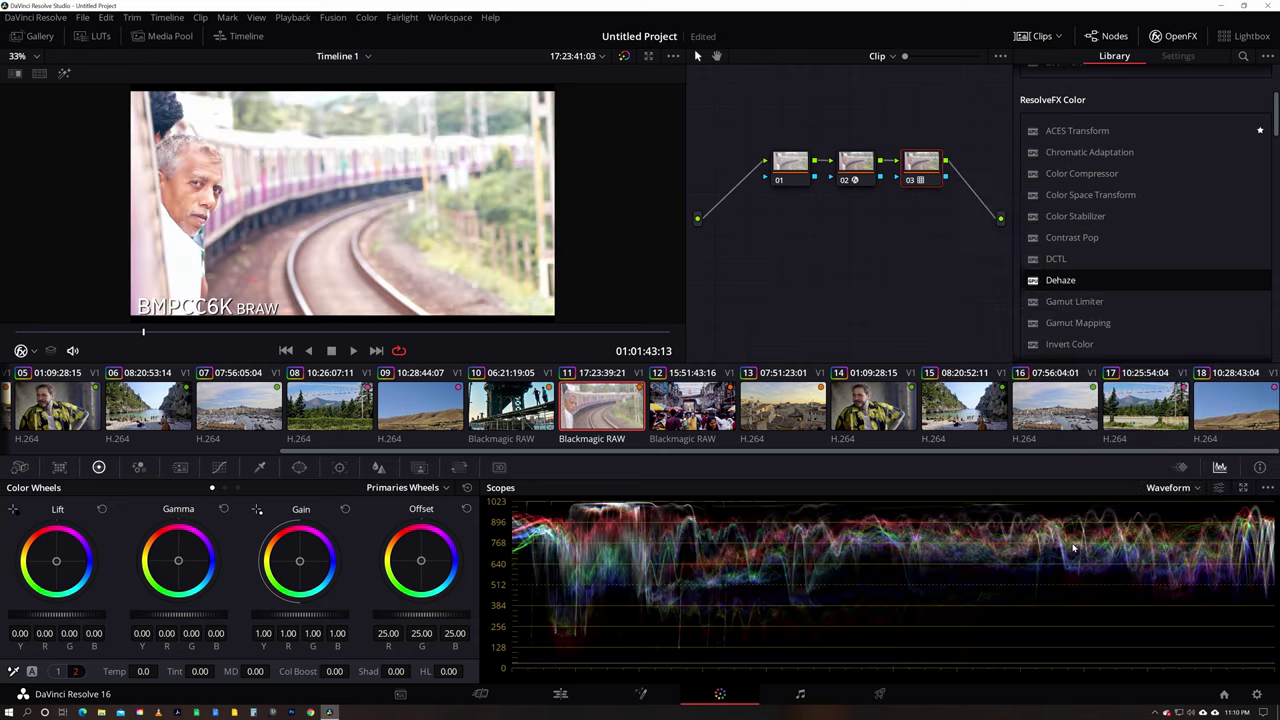
click(795, 170)
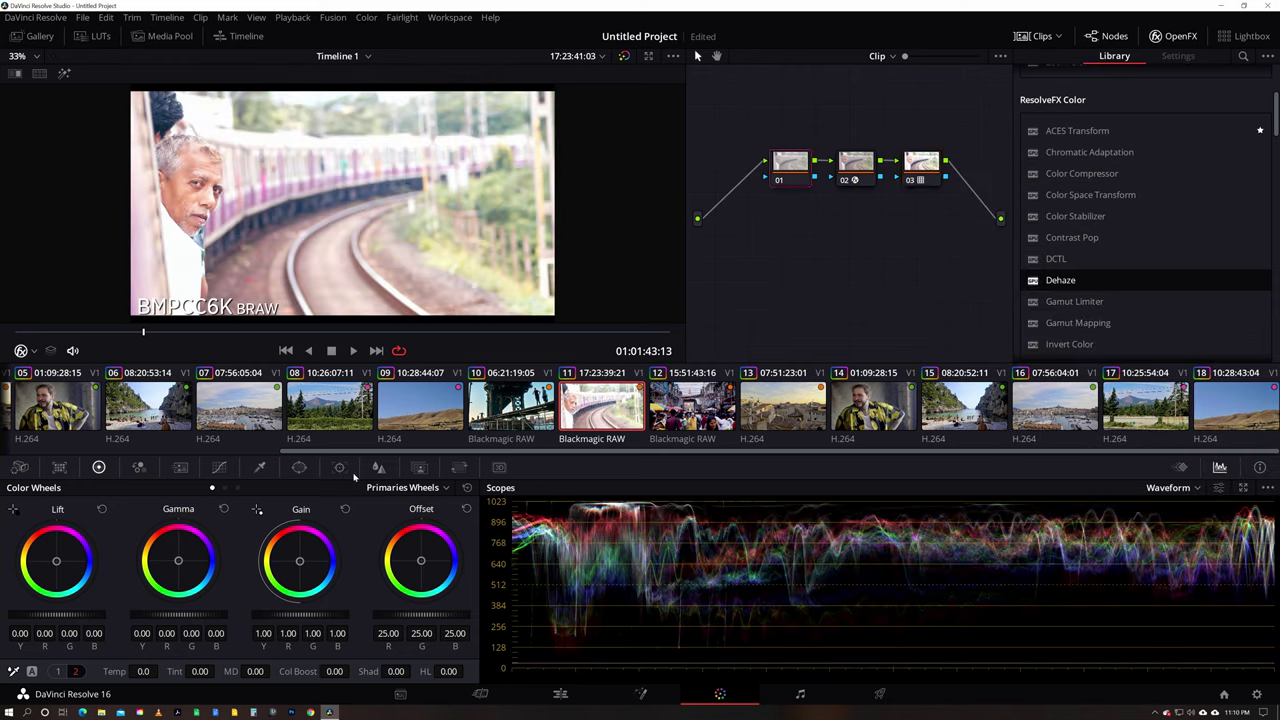
- On clip 11's first node, set contrast to 1.170 and pivot to 0.989, raise gamma to 0.02 and lower gain to 0.95
click(75, 671)
drag(217, 671, 282, 671)
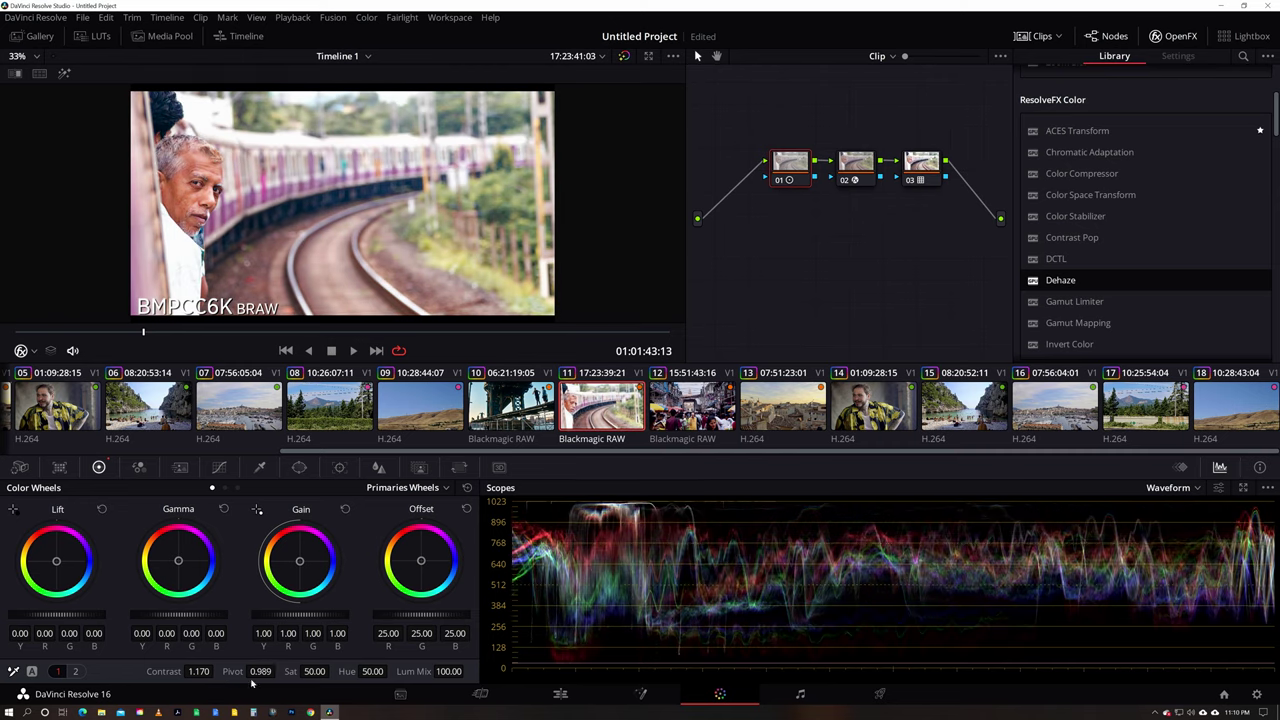
drag(300, 615, 290, 615)
drag(178, 613, 188, 613)
drag(307, 614, 308, 614)
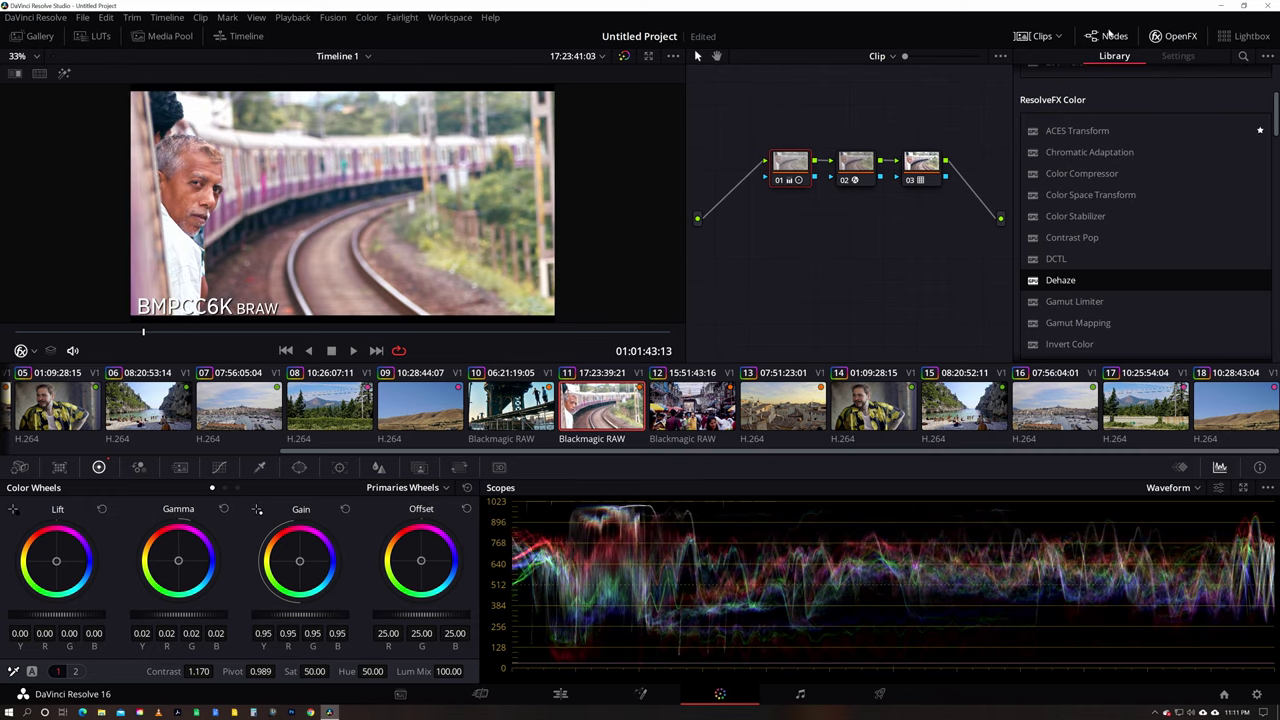
- Add a fourth serial node after clip 11's LUT node, lower its master lift to -0.02, and play back the clip
click(921, 176)
key(alt+s)
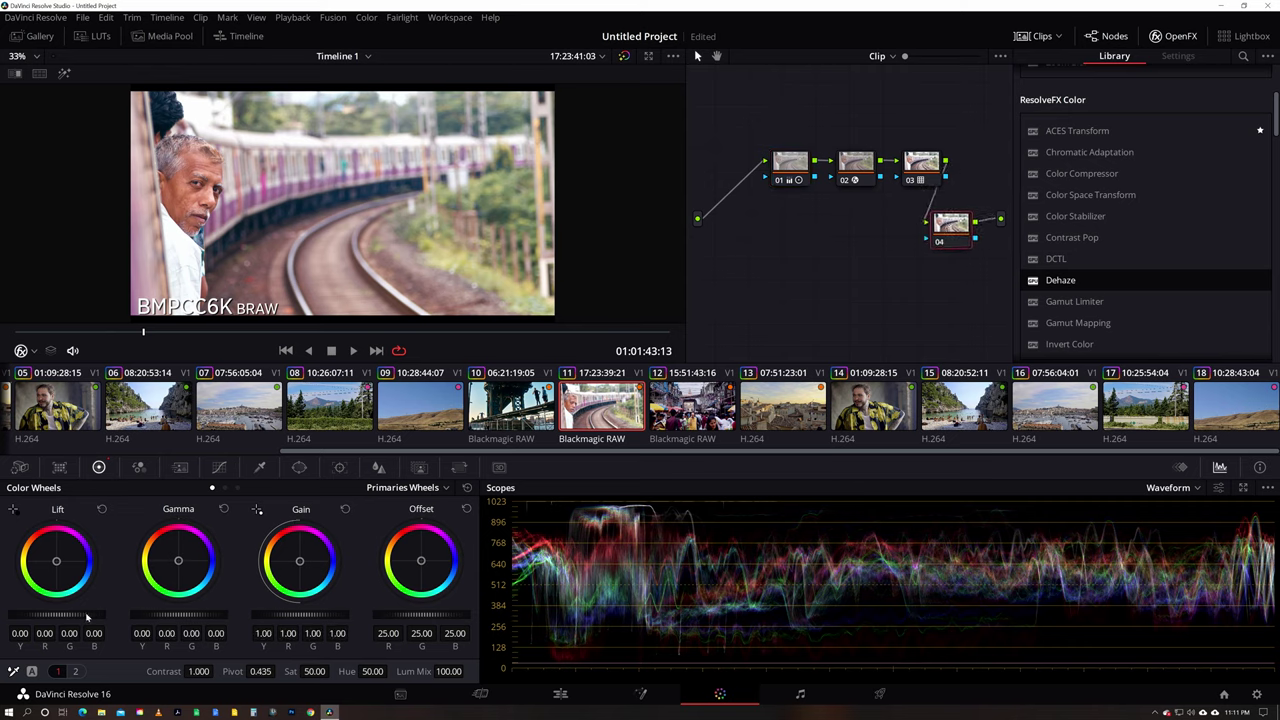
drag(87, 617, 79, 617)
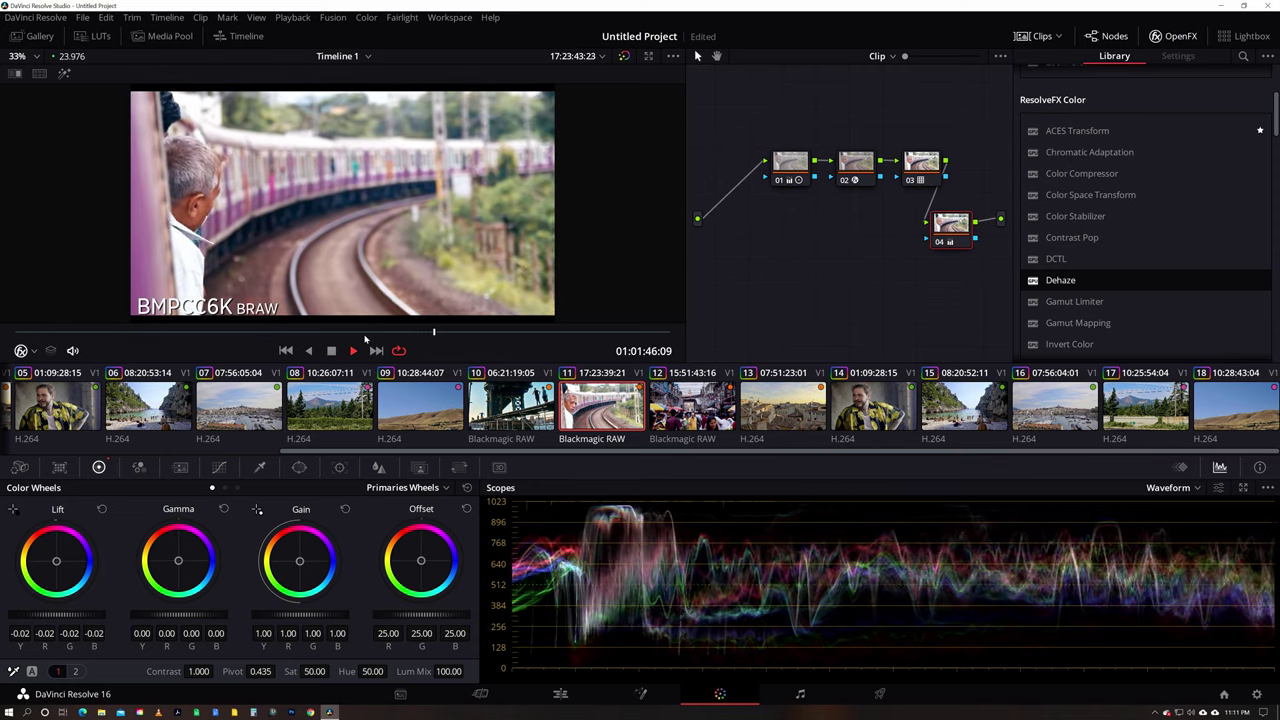
key(space)
- Set highlights to -39.50 and shadows to 34.00 on clip 11's first node, and review the clip, returning to 01:01:43:20
click(791, 164)
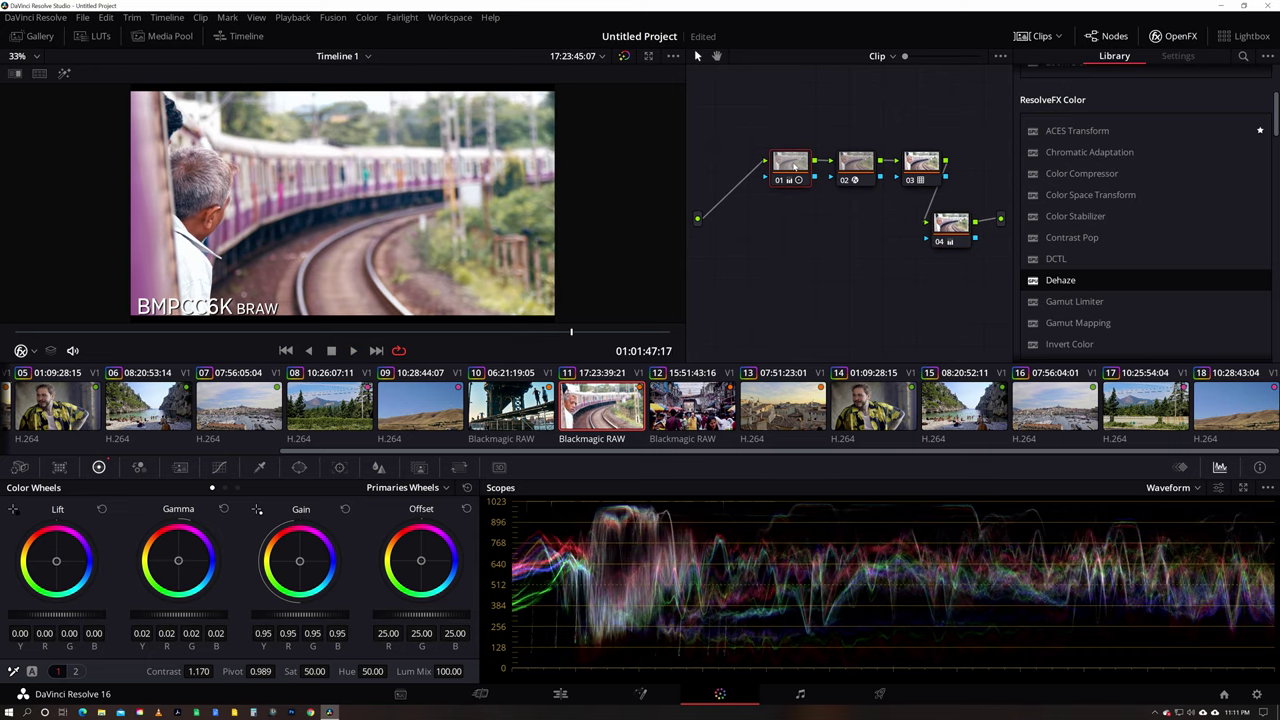
click(75, 671)
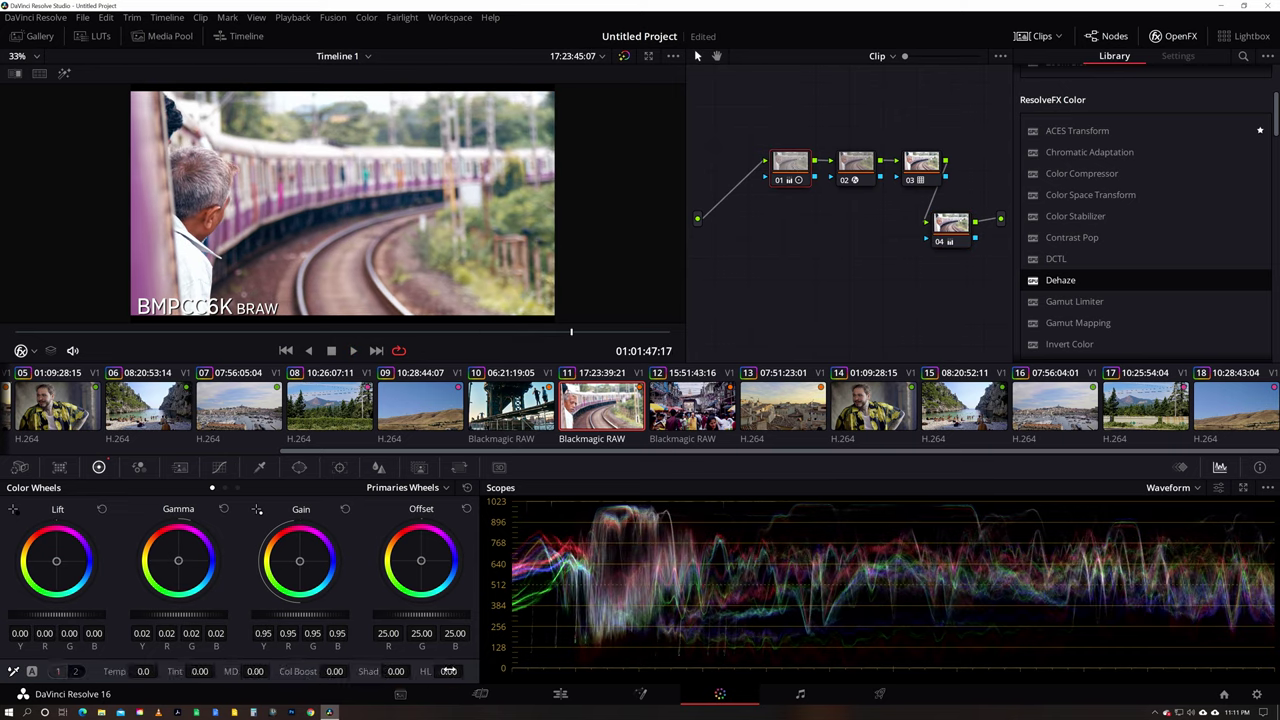
mouse_move(452, 671)
mouse_down()
mouse_move(413, 671)
mouse_move(447, 668)
mouse_up()
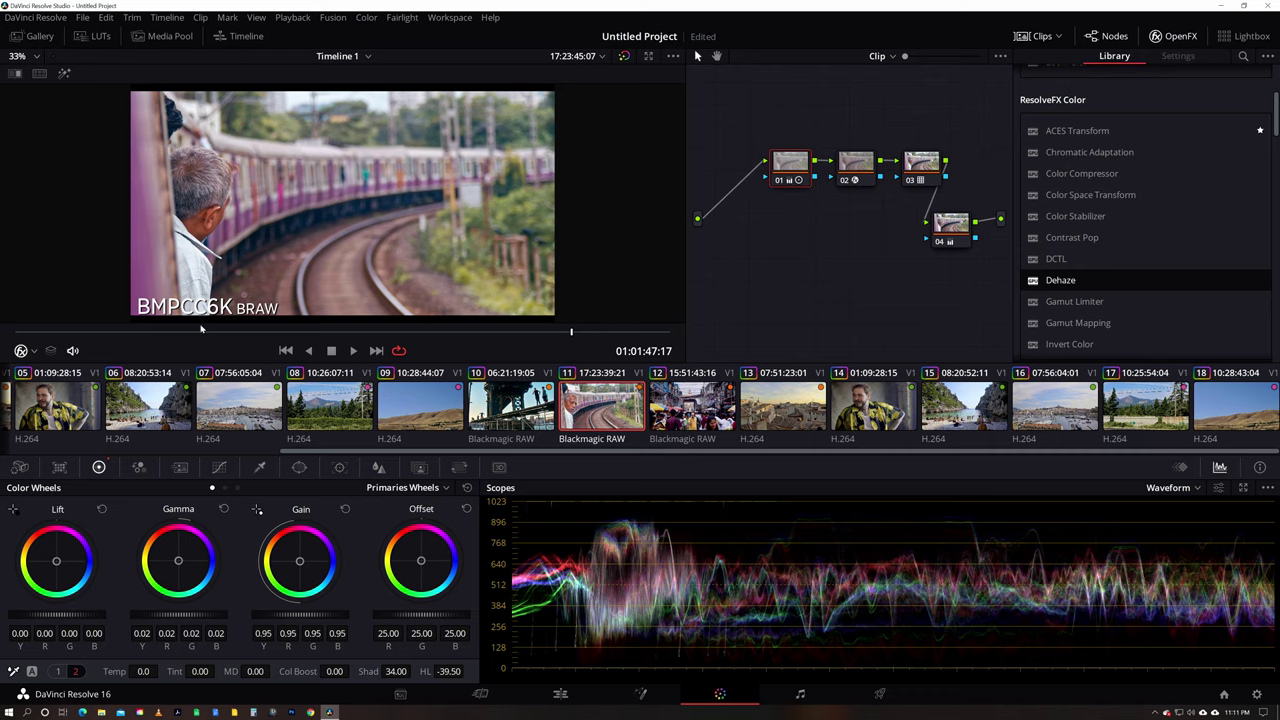
click(163, 331)
key(space)
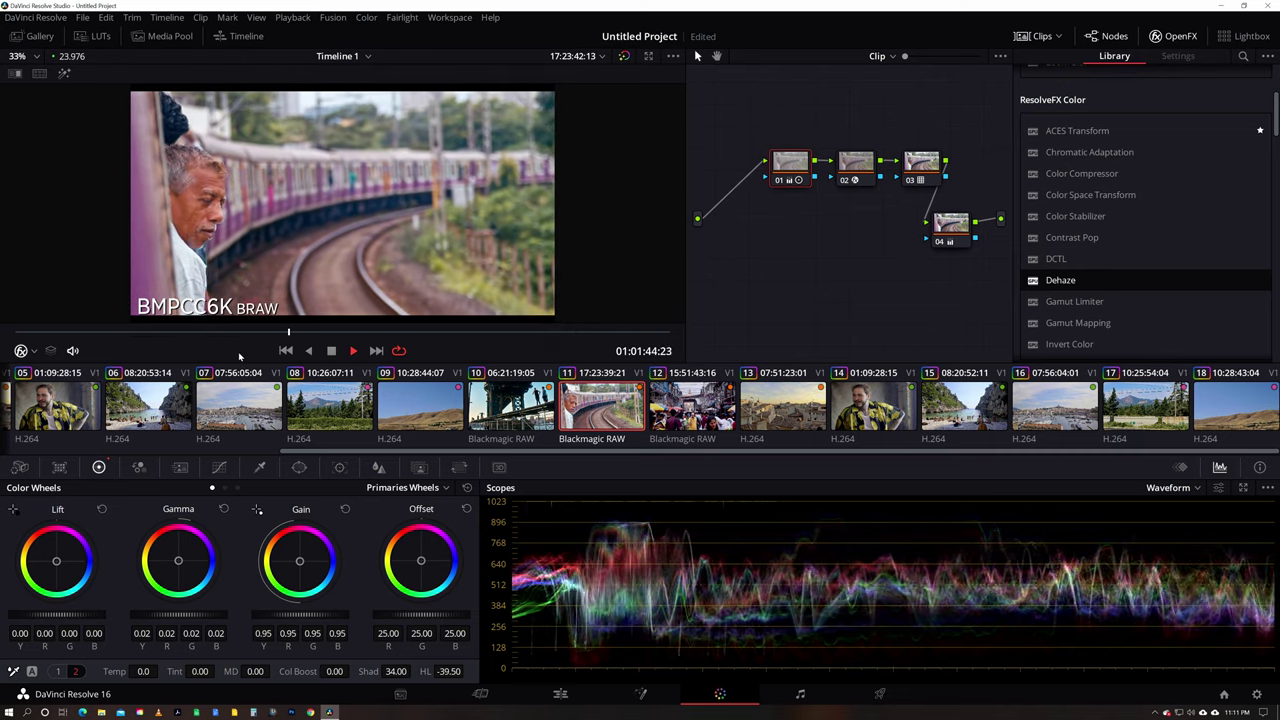
key(space)
click(173, 331)
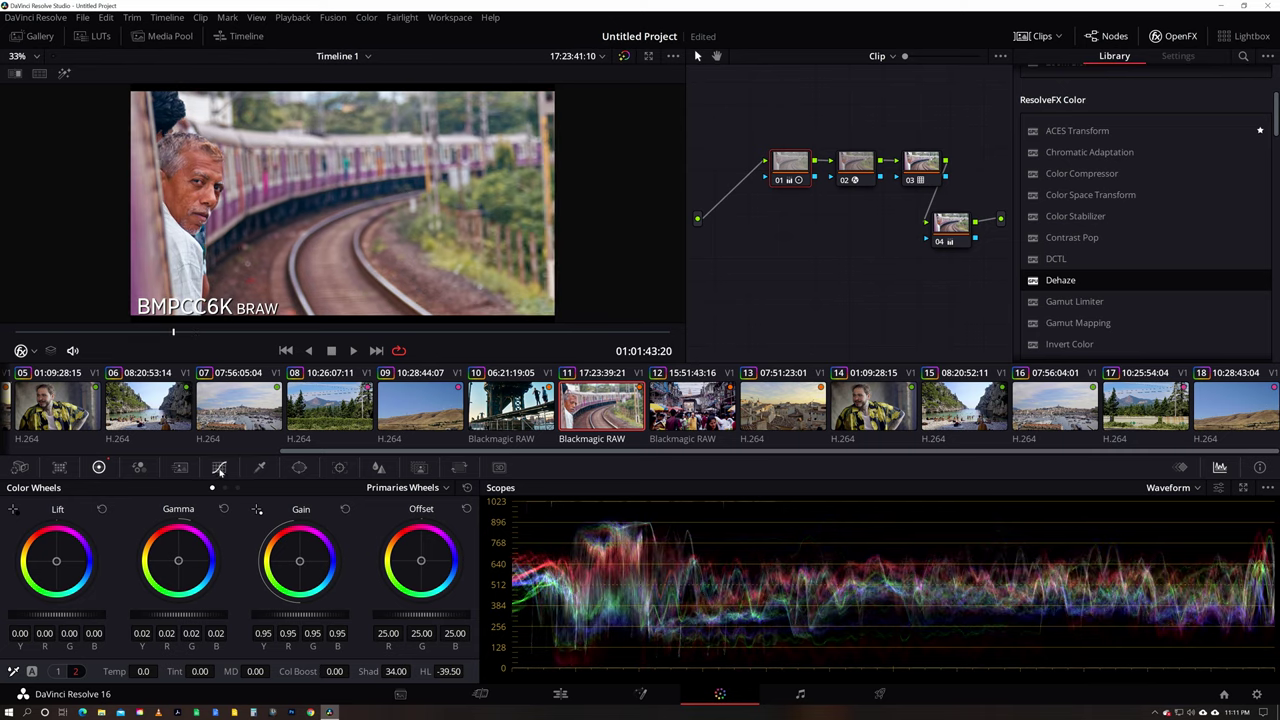
- On clip 11's fourth node, slightly reduce the saturation of the red hues with the Hue Vs Sat curve
click(940, 226)
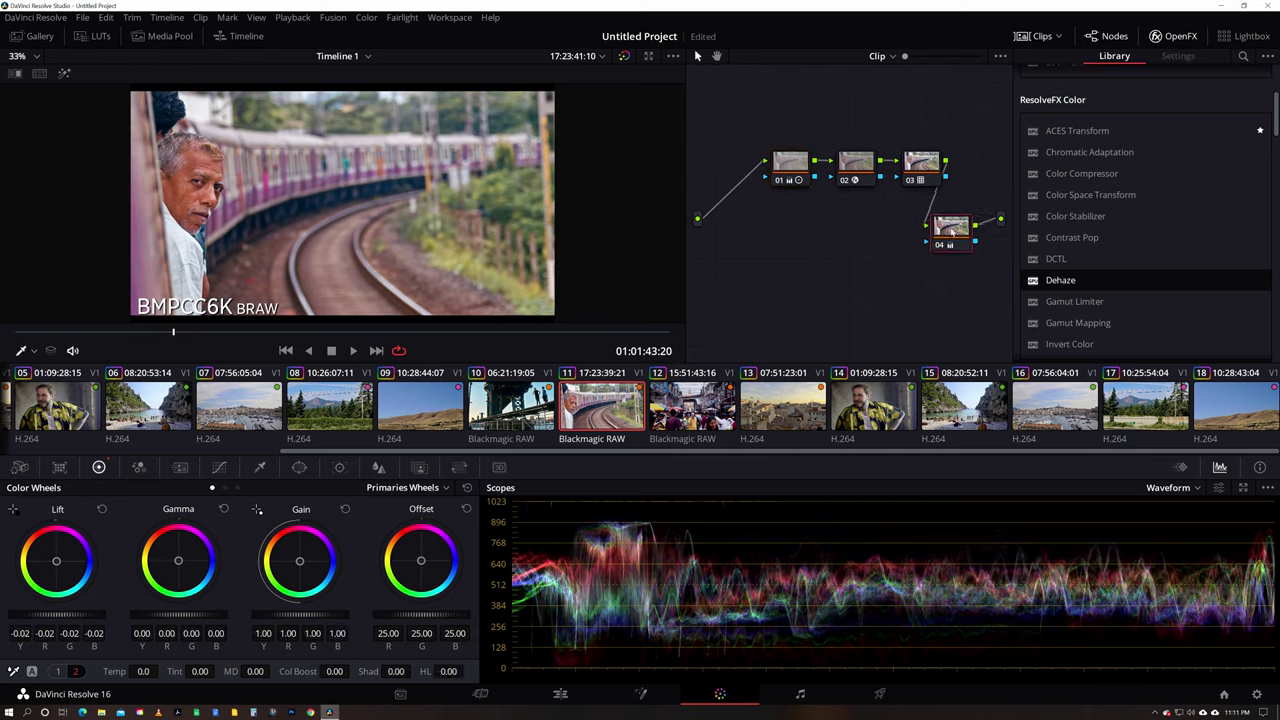
drag(940, 226, 936, 233)
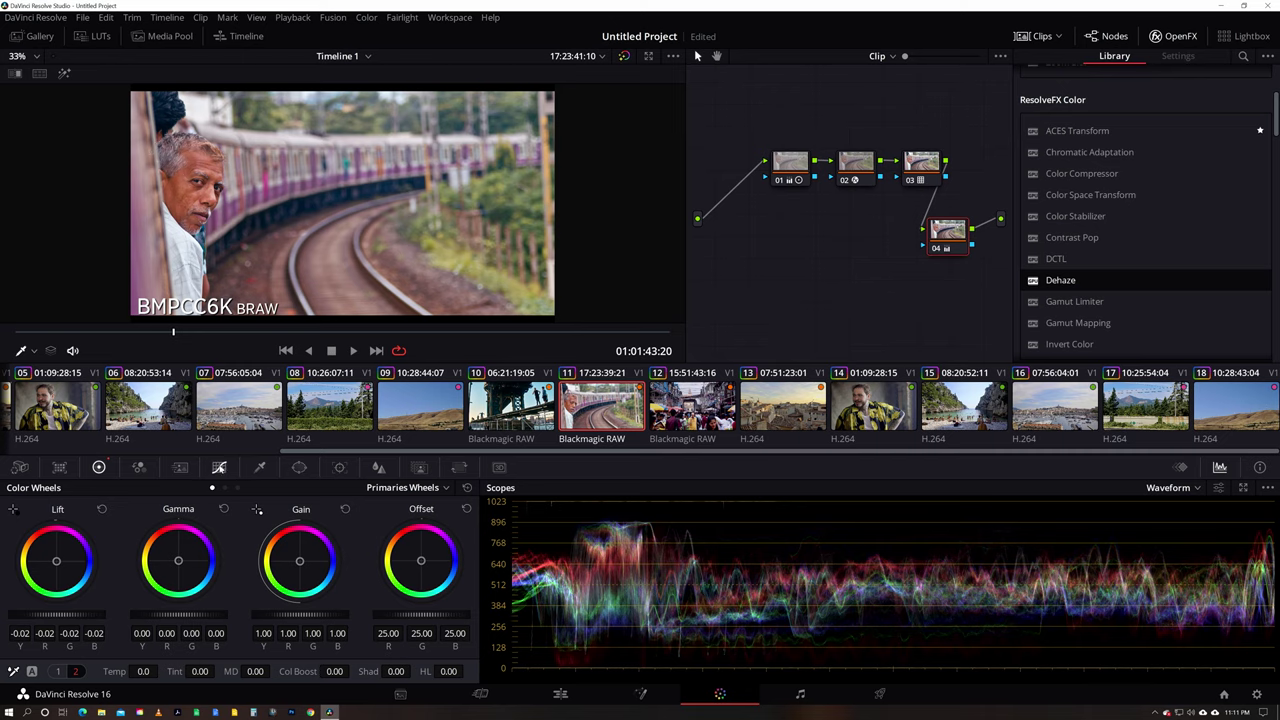
click(219, 467)
click(230, 489)
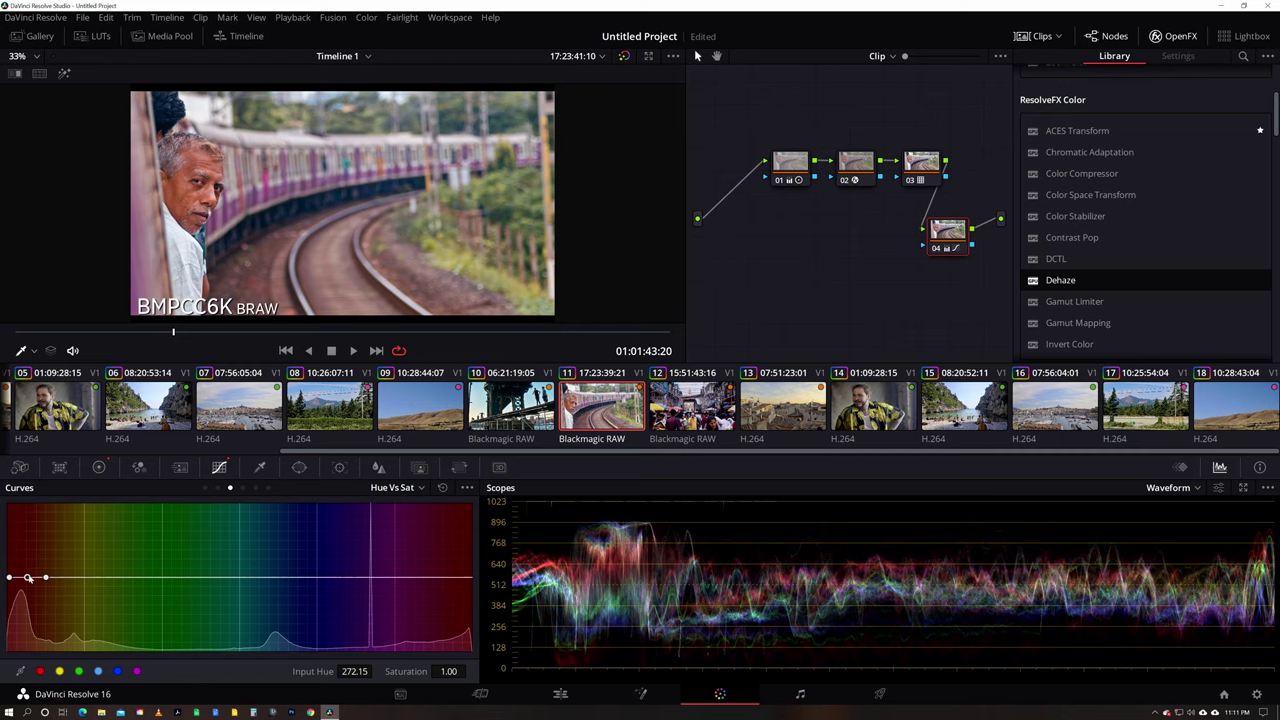
drag(28, 578, 25, 589)
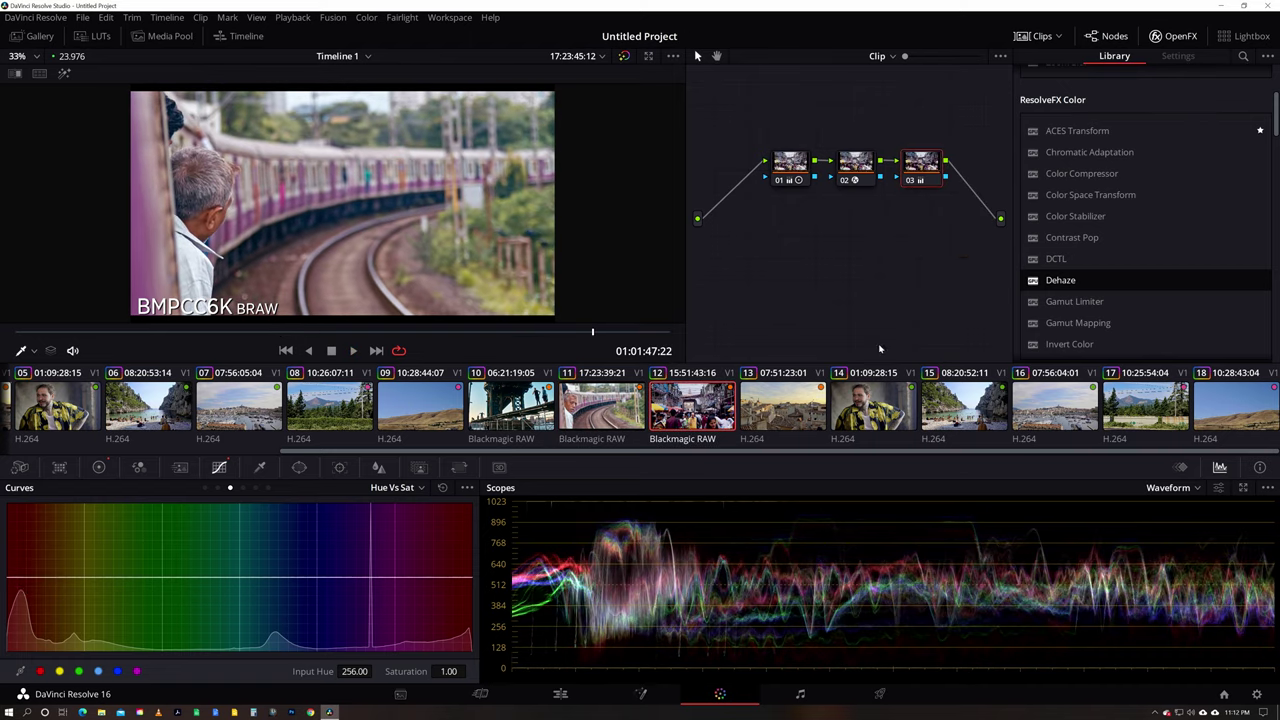
- Replace clip 12's existing nodes with three new serial nodes and apply the Dehaze effect to the second one
click(692, 405)
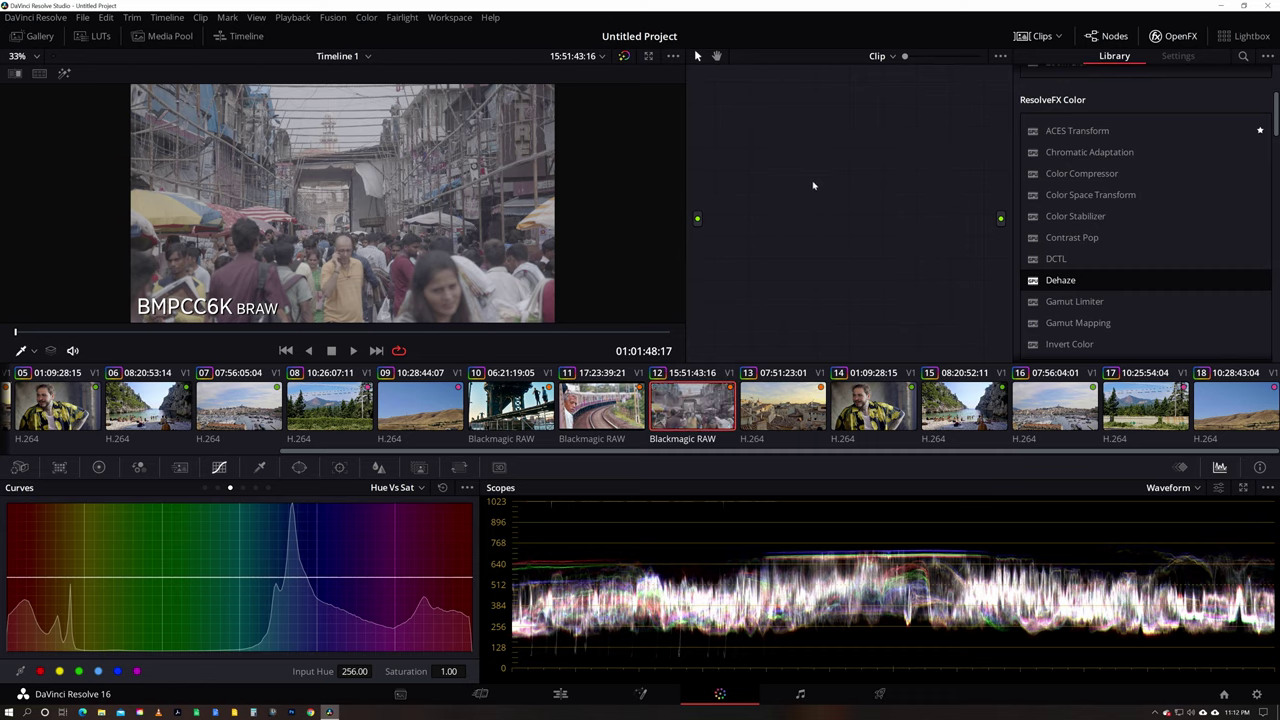
key(alt+s)
key(alt+s)
key(alt+s)
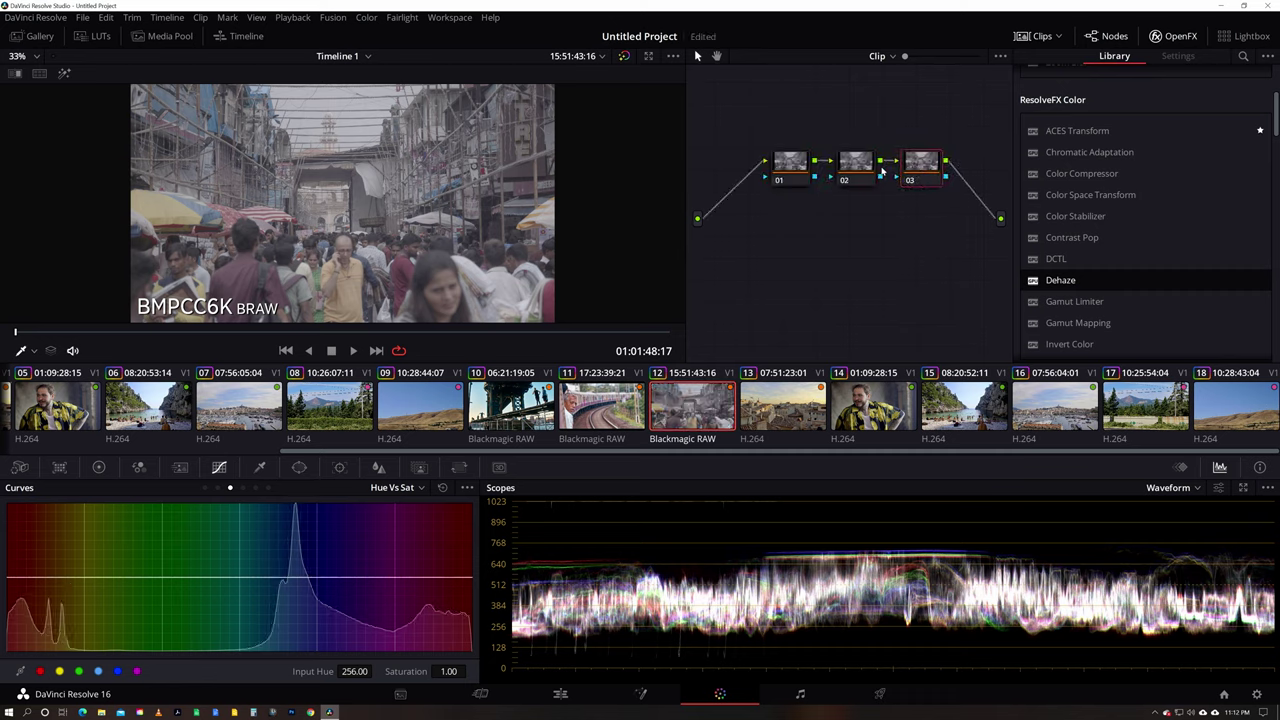
click(872, 168)
drag(1060, 282, 860, 170)
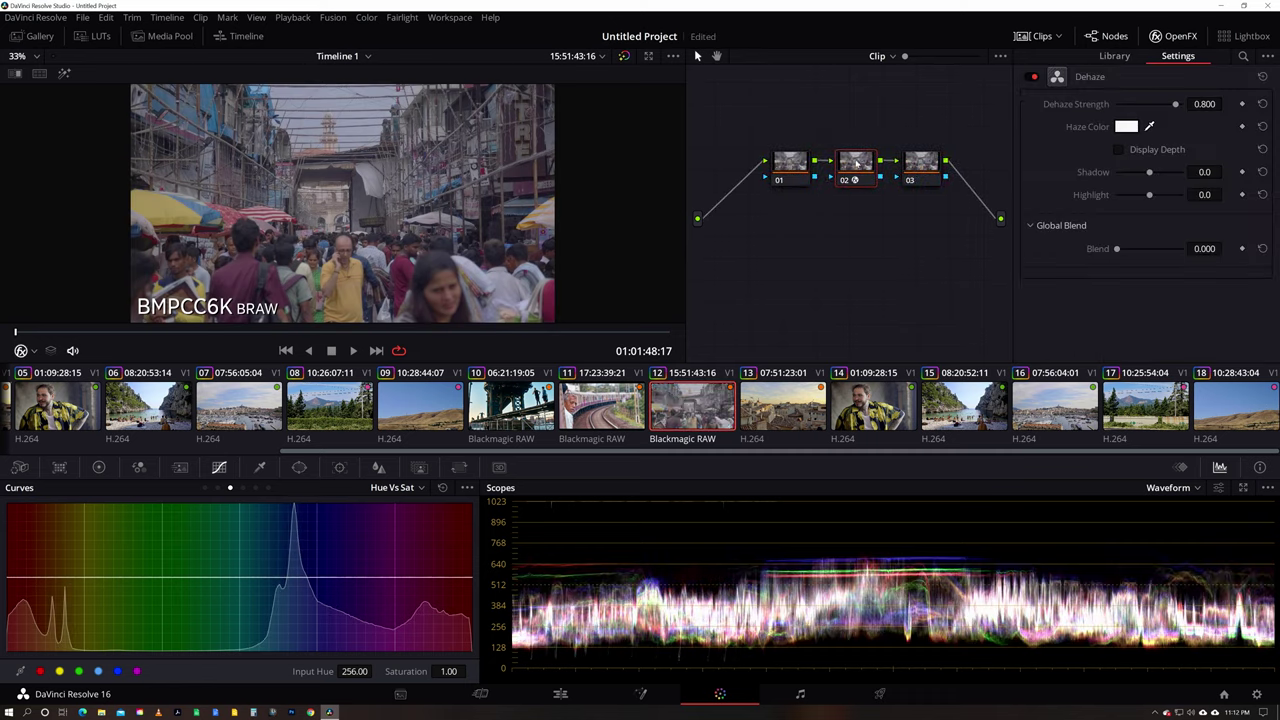
- Apply the Rec709 Kodak 2383 D65 film-look LUT to clip 12's third node
click(934, 166)
right_click(928, 163)
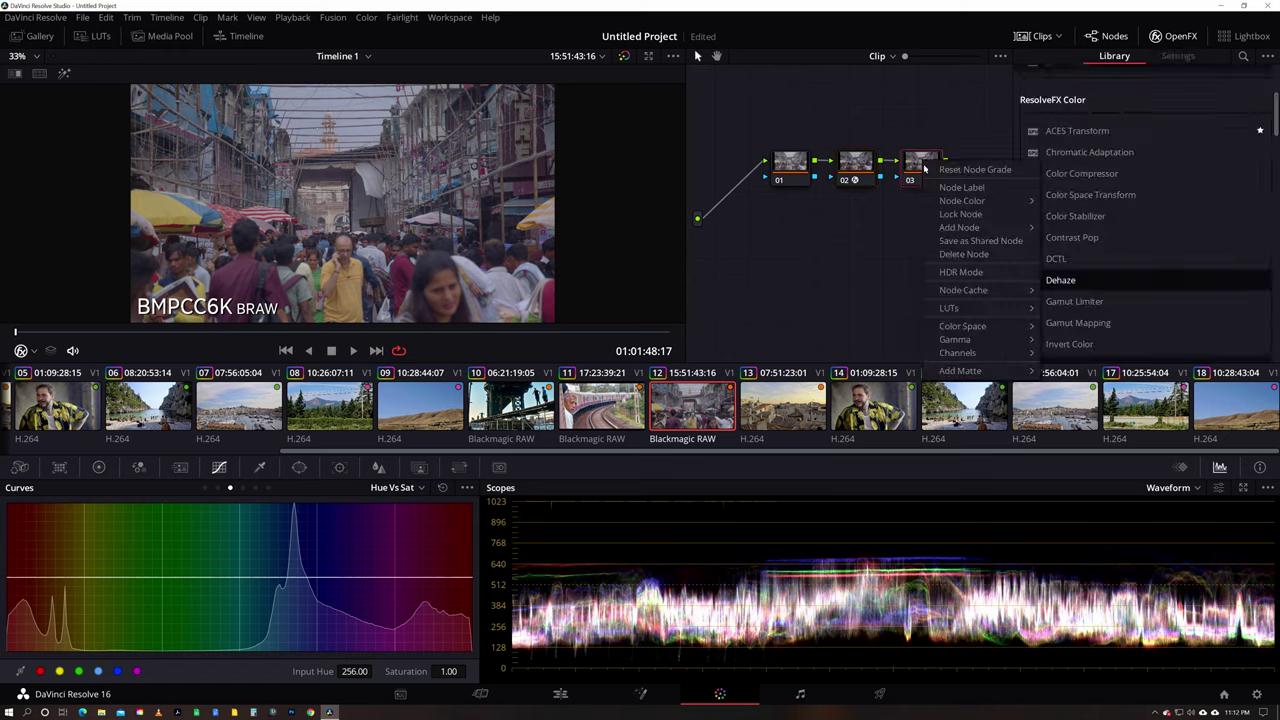
mouse_move(1000, 308)
mouse_move(1070, 351)
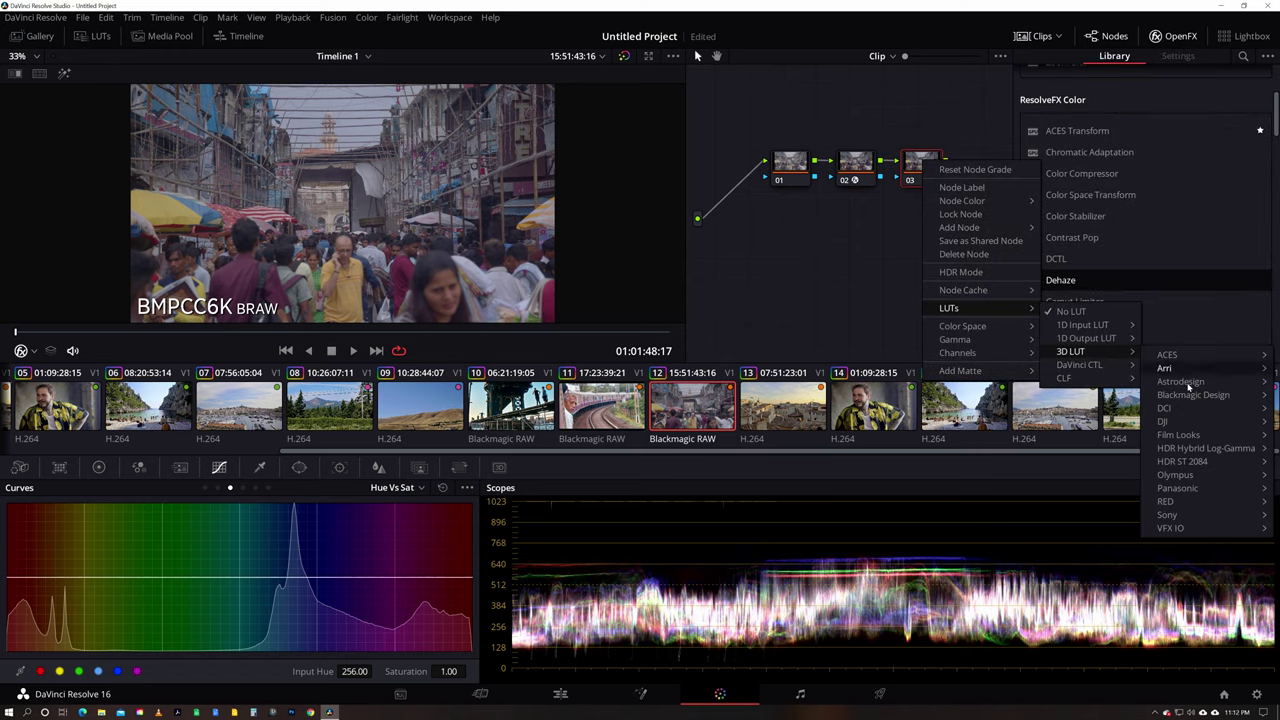
mouse_move(1178, 434)
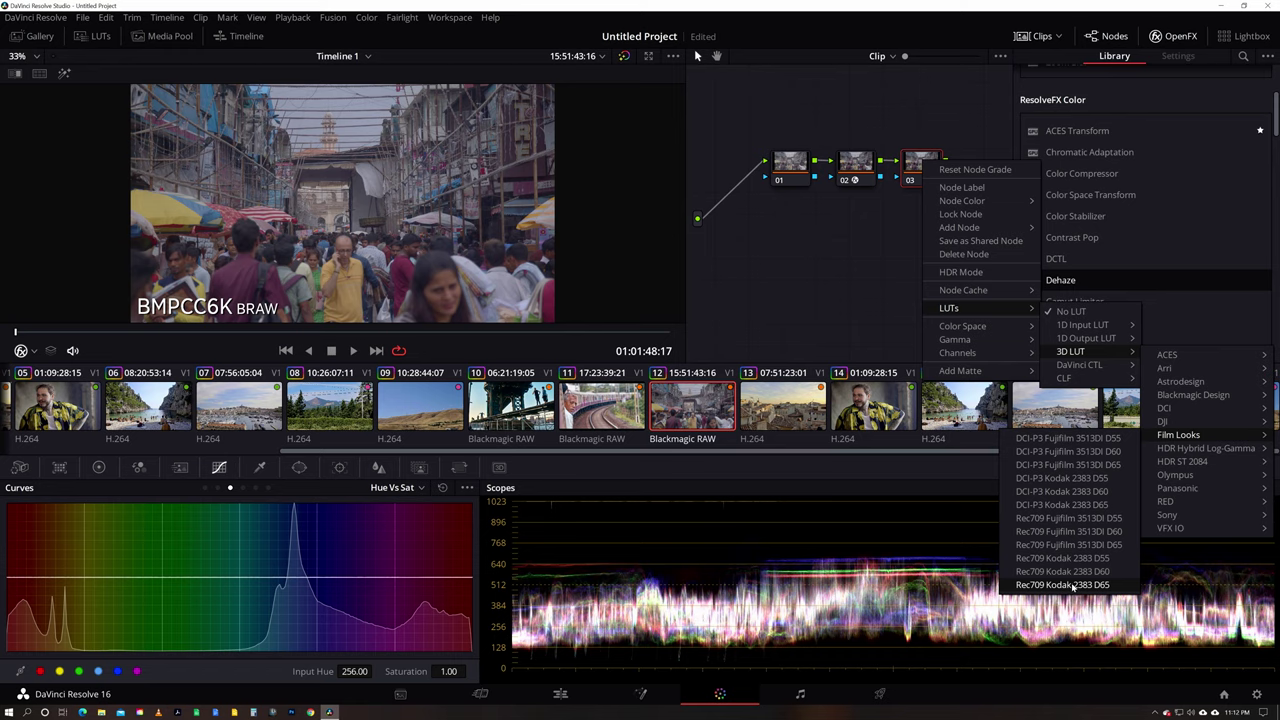
click(1108, 586)
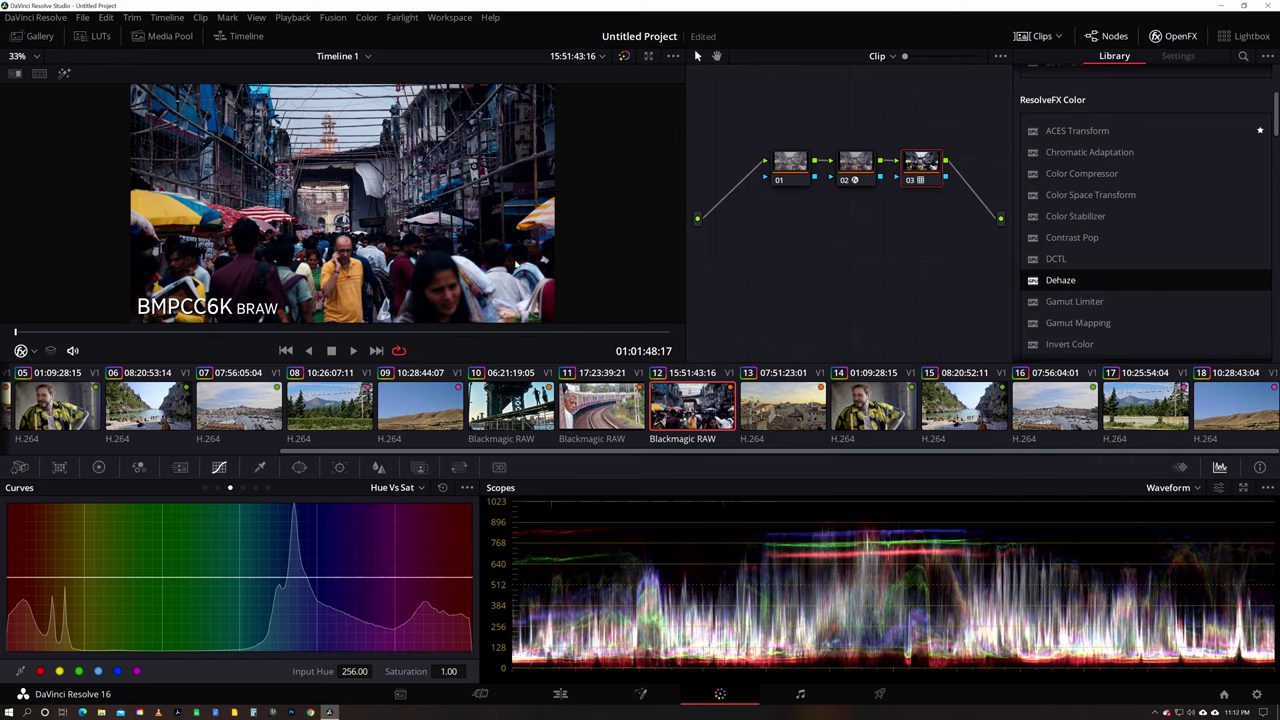
- On clip 12's first node, set the primaries to temperature 140.0, shadows 44.00 and highlights -30.50
click(784, 168)
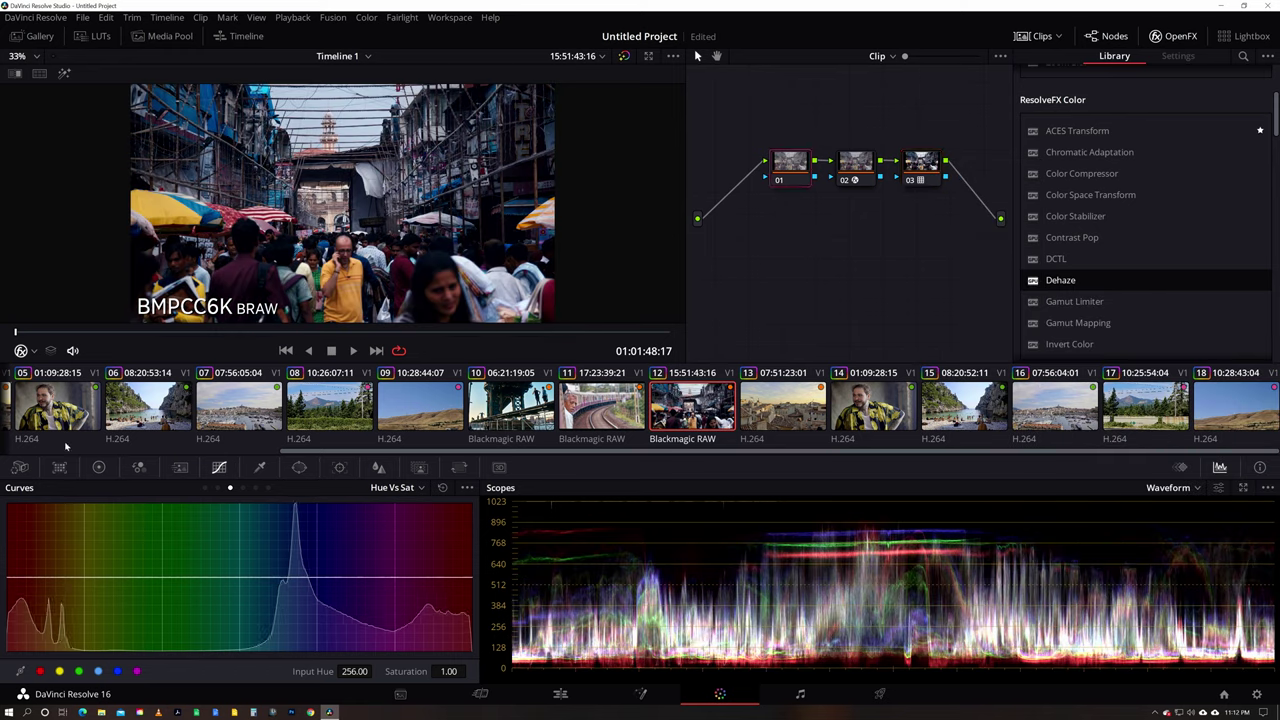
click(98, 467)
drag(161, 671, 163, 671)
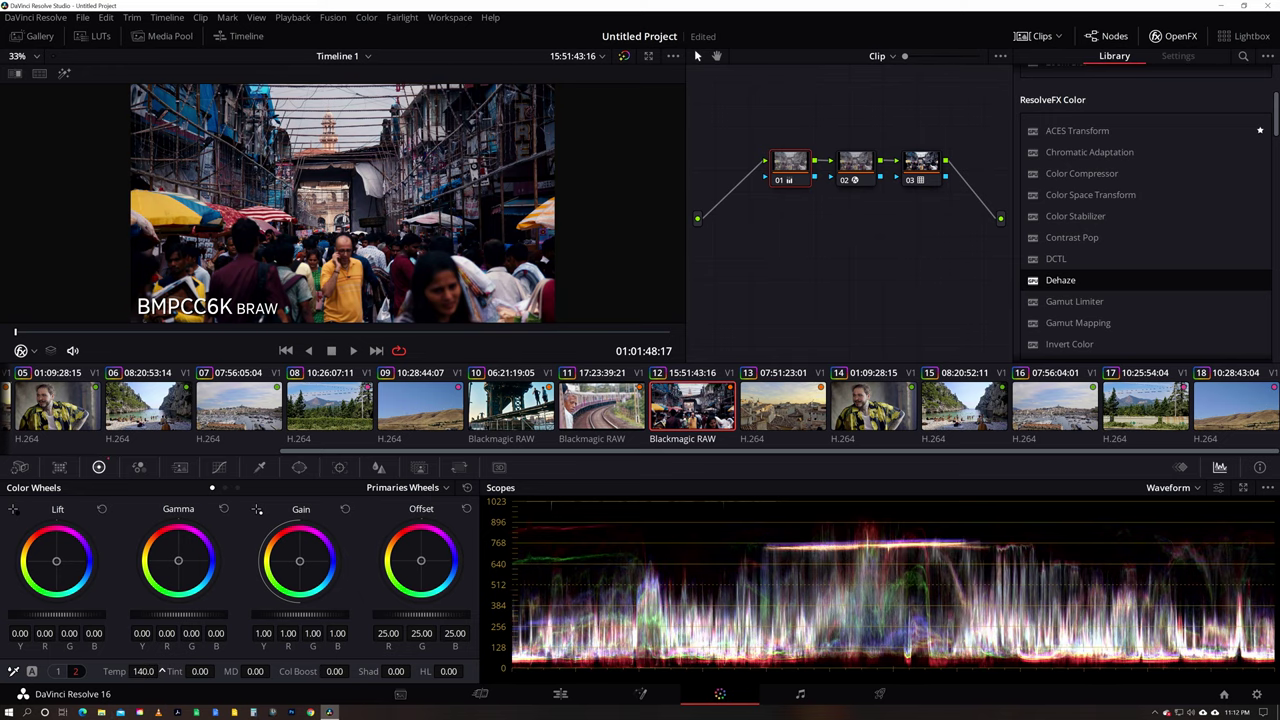
drag(397, 671, 464, 671)
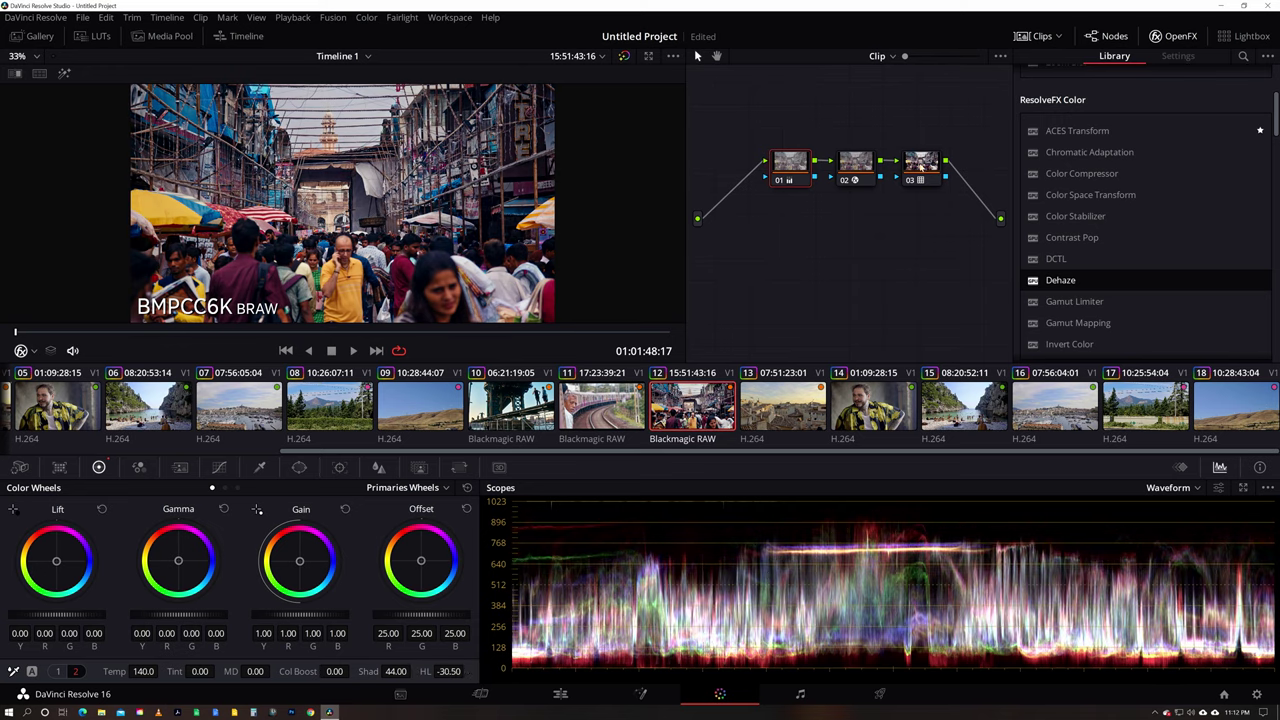
- Add a fourth serial node at the end of clip 12's chain, fine-tune its master lift, and play back the clip
key(alt+o)
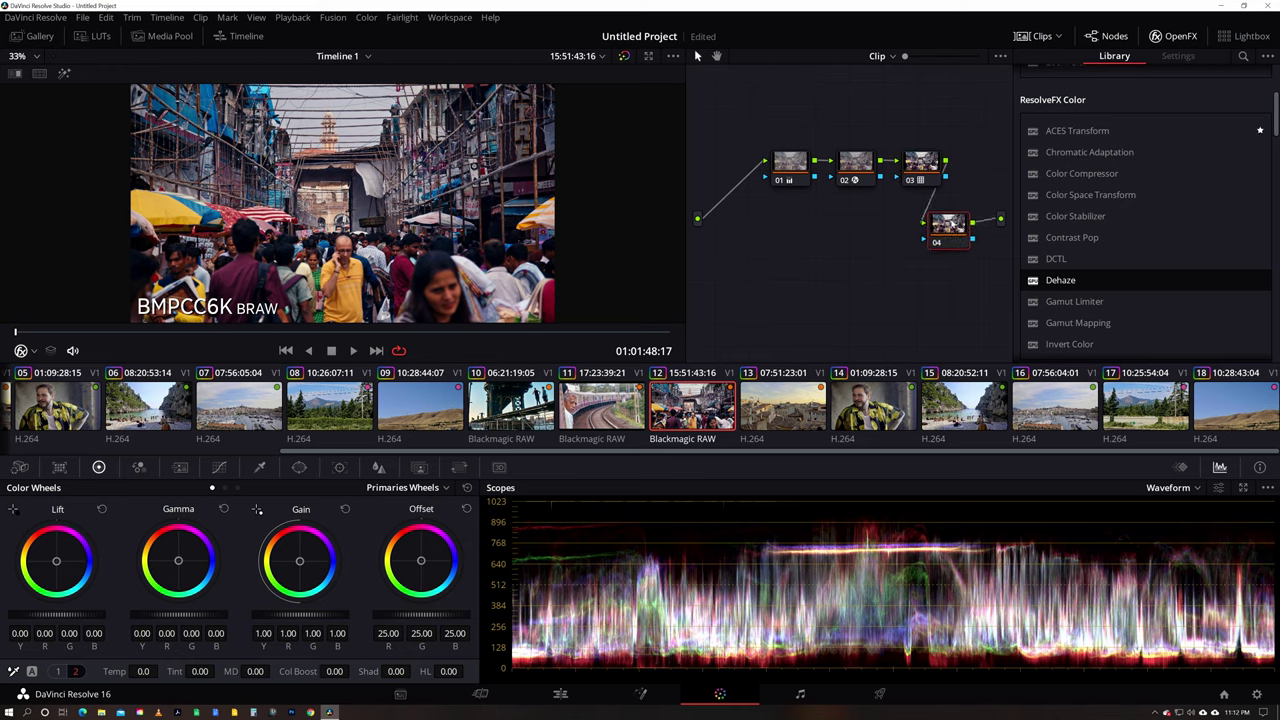
drag(57, 615, 57, 615)
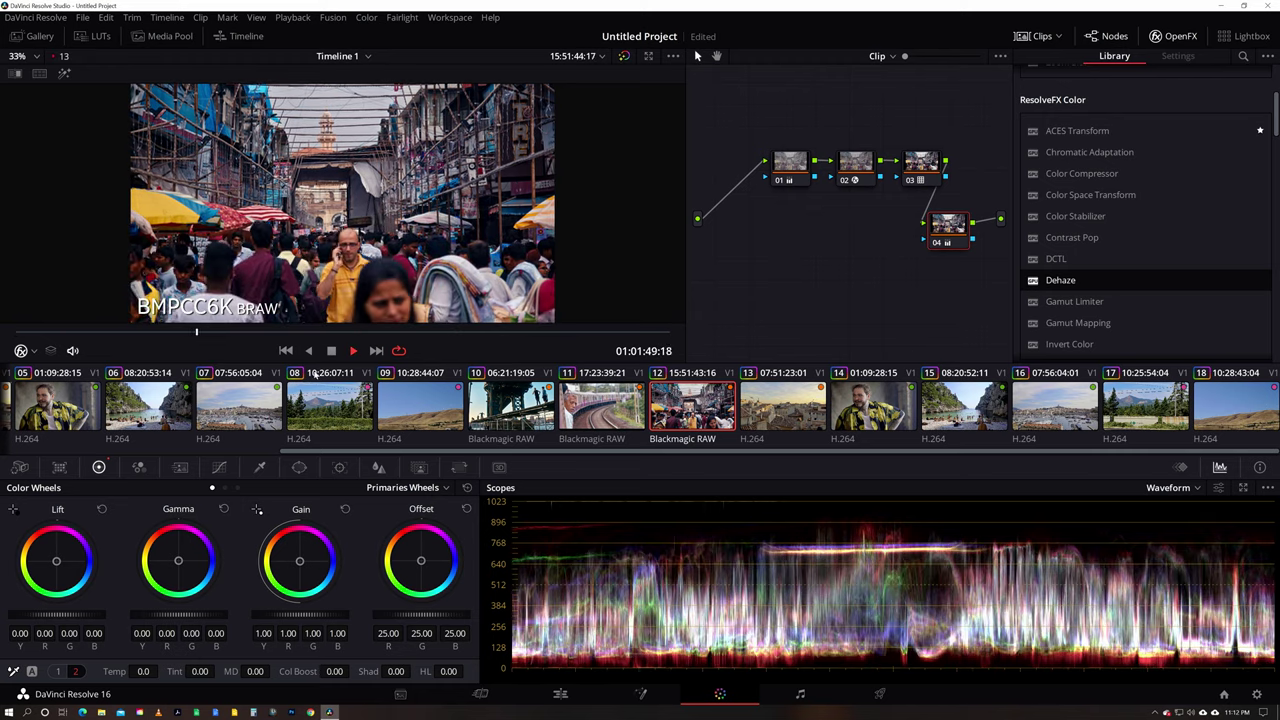
key(space)
key(space)
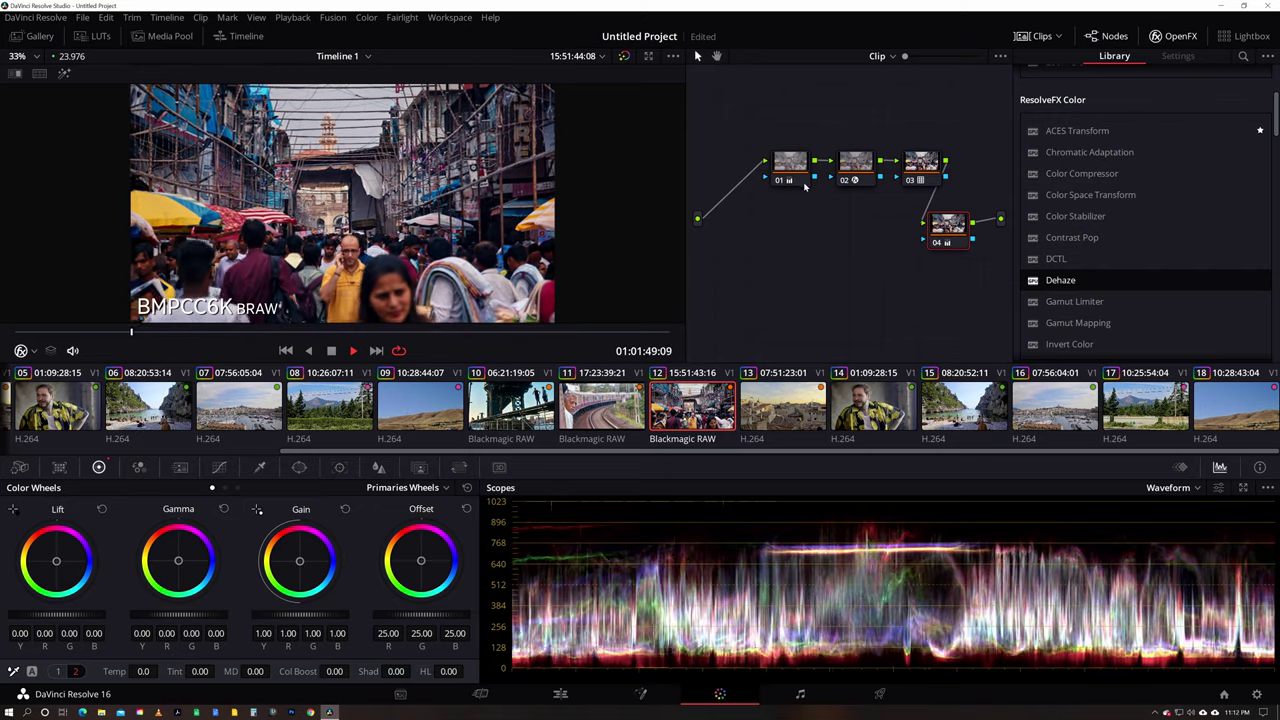
- Reduce the shadows adjustment on clip 12's first node and play the clip to 01:01:52:02
click(789, 172)
drag(395, 671, 368, 671)
key(space)
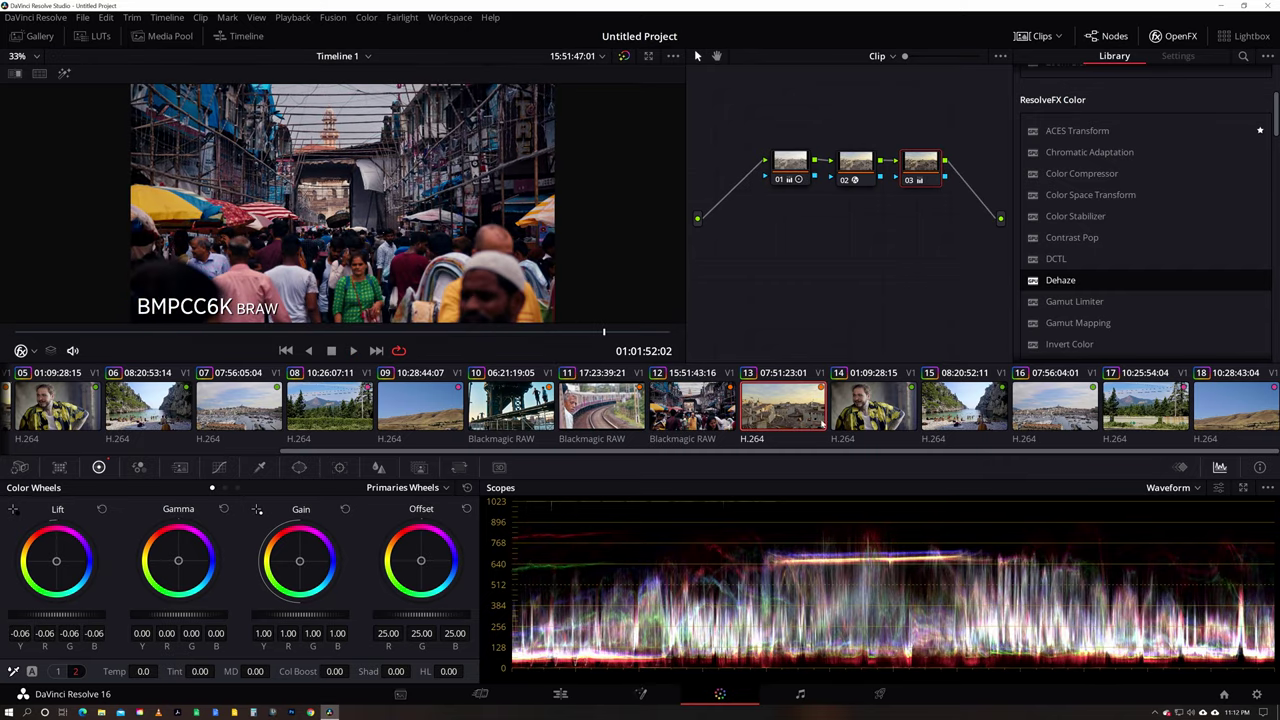
- Replace clip 13's existing nodes with three new serial nodes and apply the Dehaze effect to the second one
key(Delete)
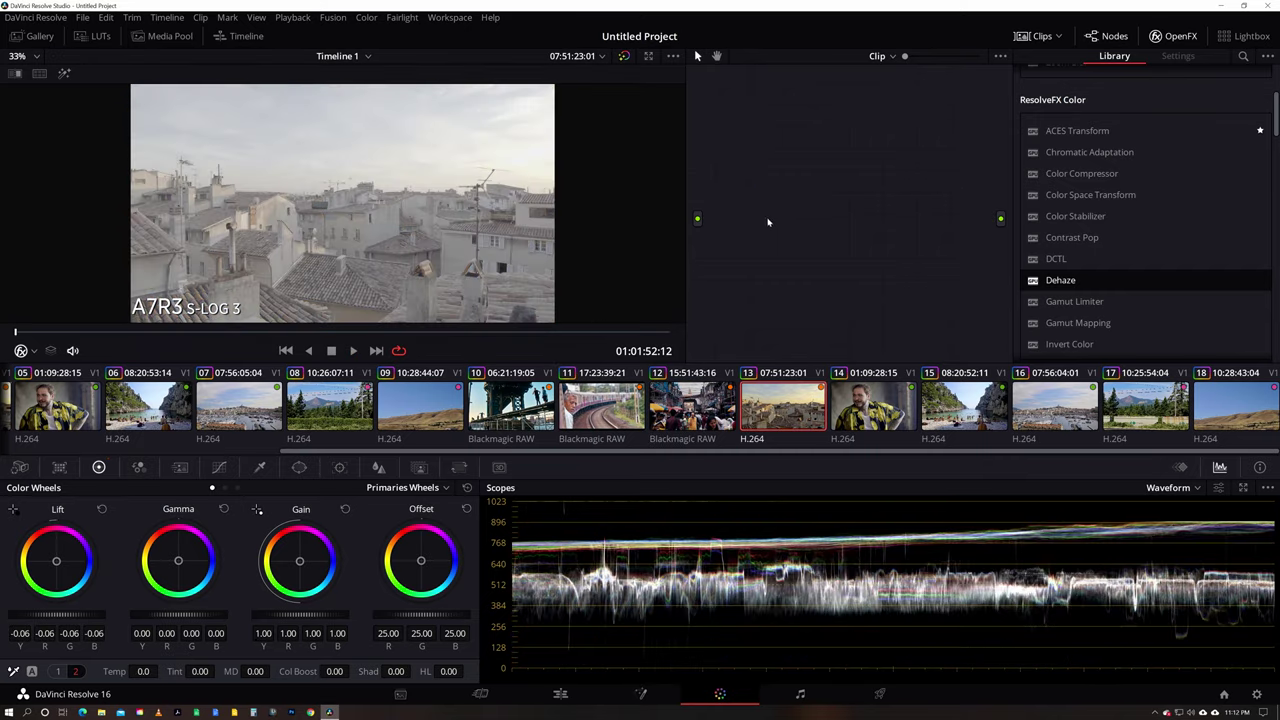
key(alt+s)
key(alt+s)
key(alt+s)
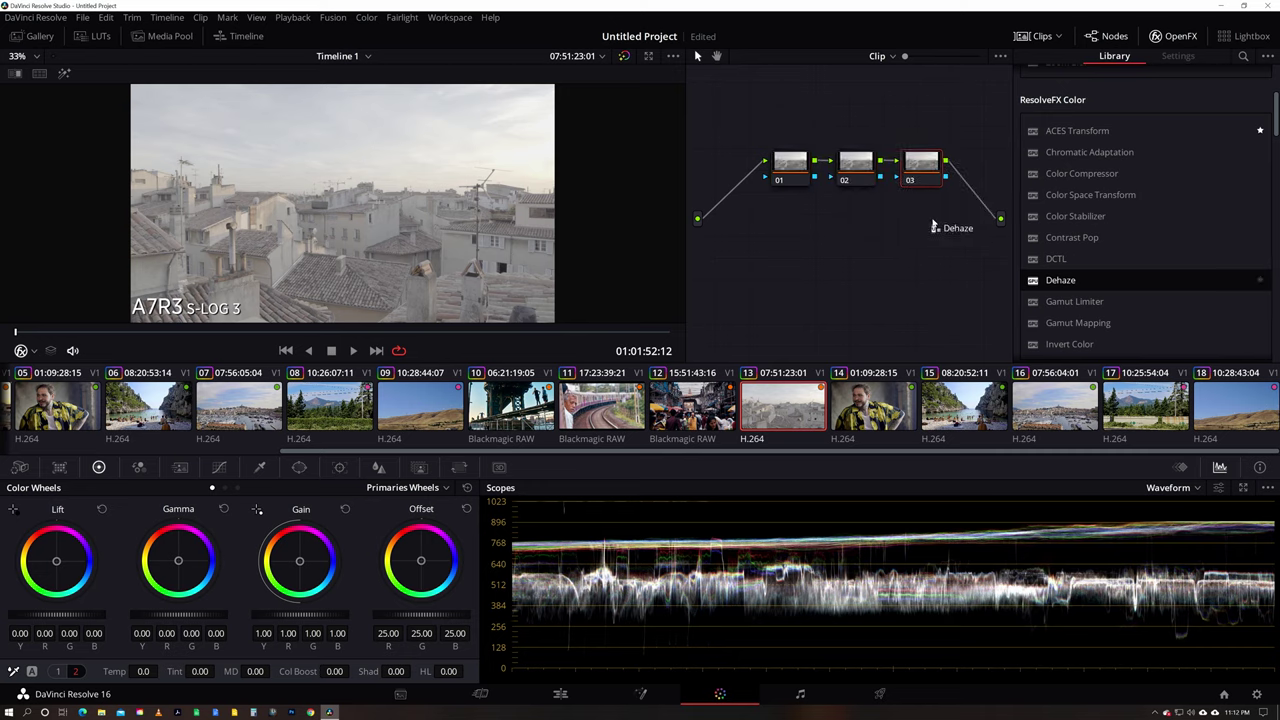
drag(857, 165, 856, 166)
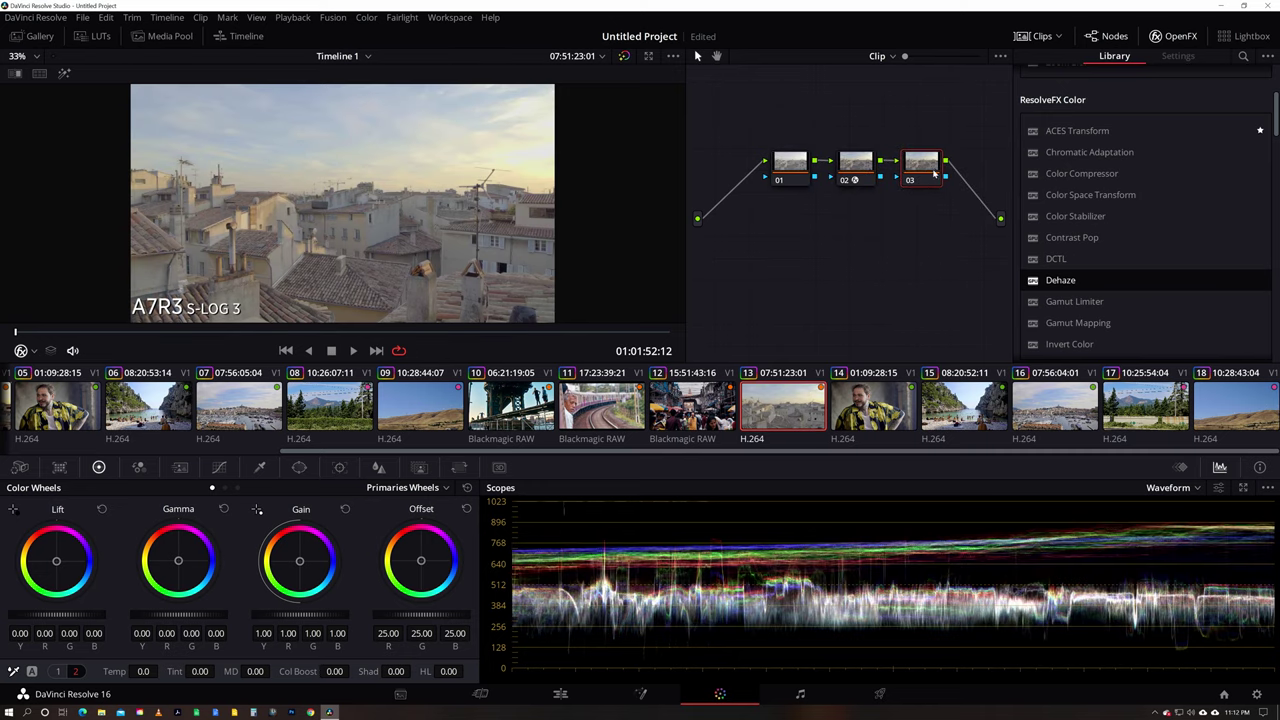
- Apply the Rec709 Kodak 2383 D65 film-look LUT to clip 13's third node
right_click(935, 174)
mouse_move(990, 314)
mouse_move(1092, 355)
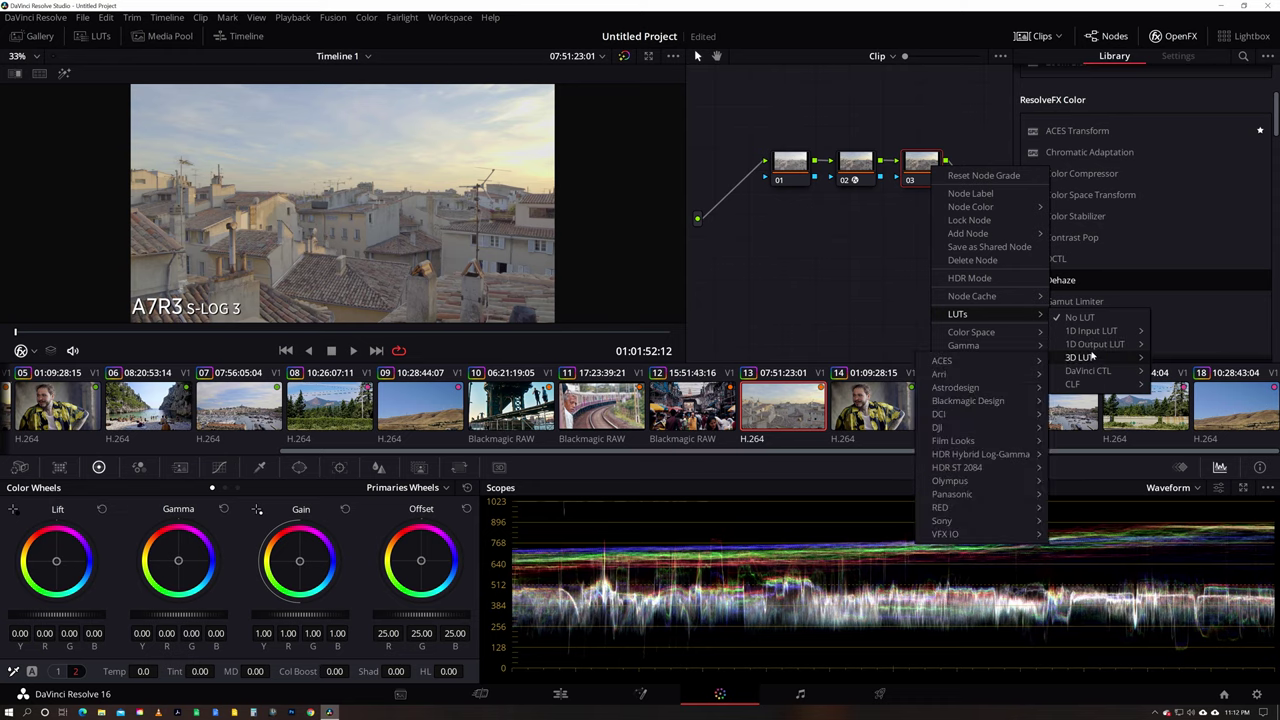
mouse_move(968, 441)
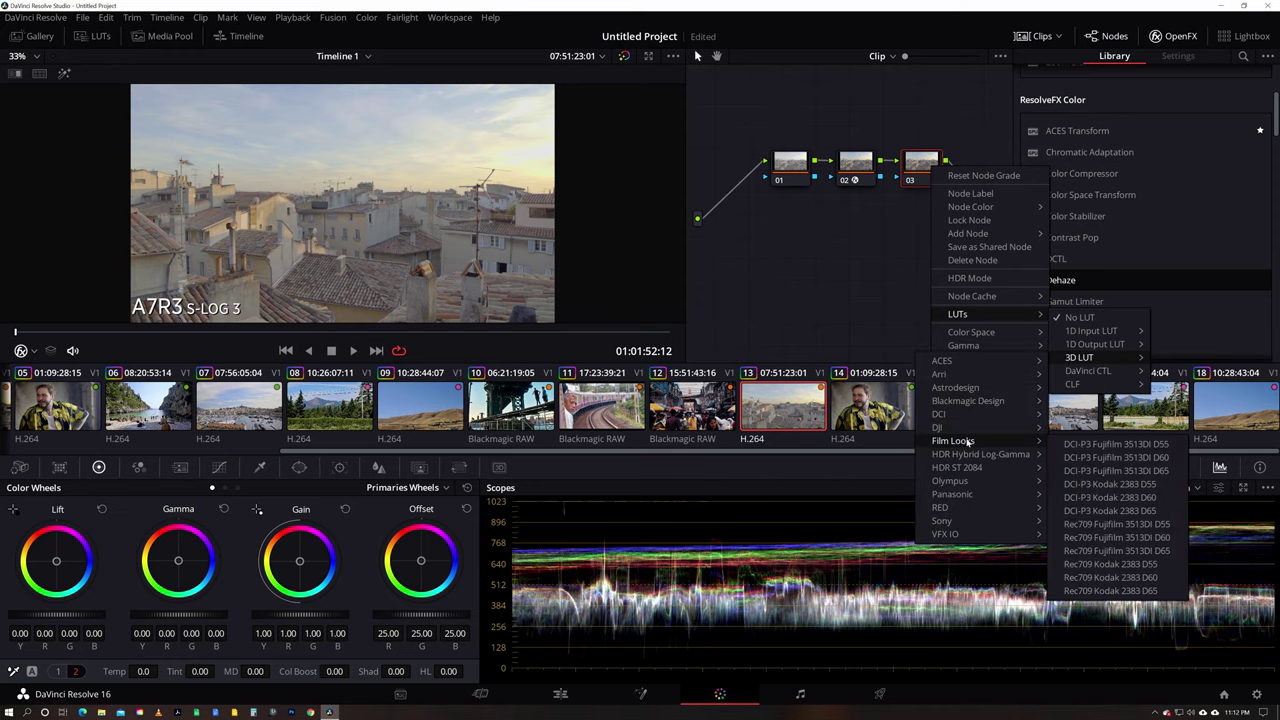
click(1110, 590)
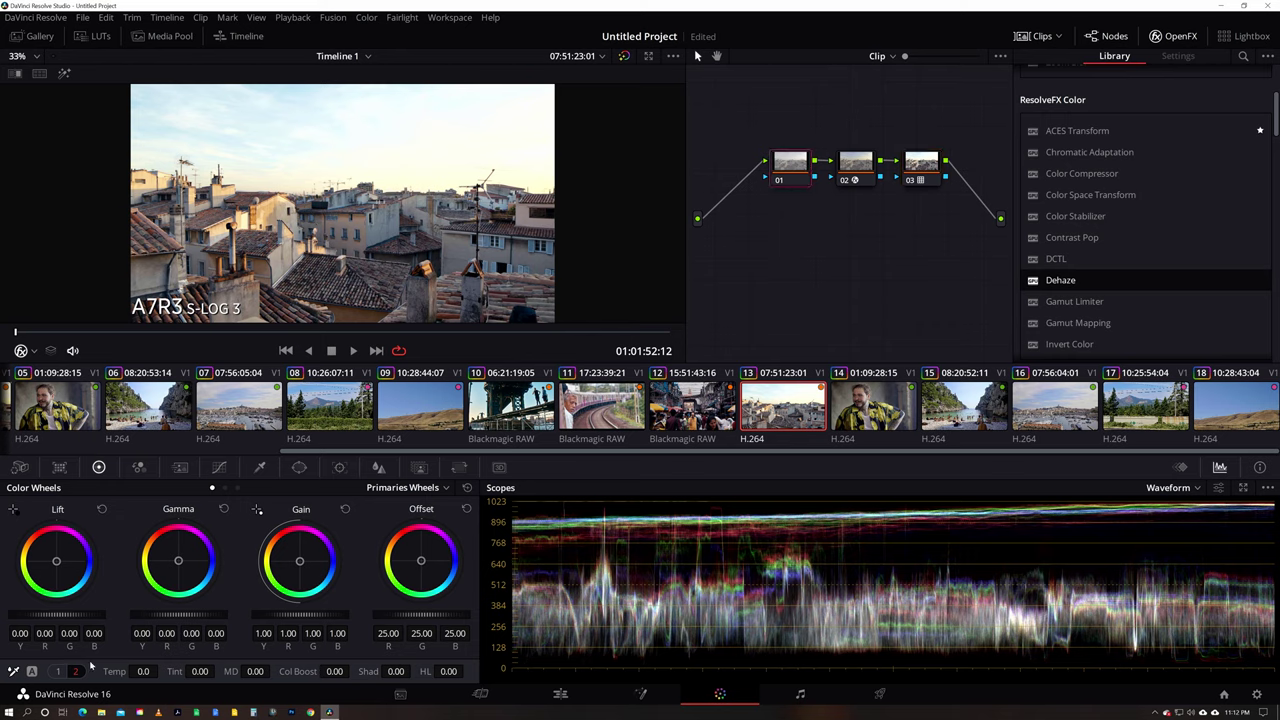
- On clip 13's first node, set highlights to -71.00, shadows to 36.00, temperature to 110.0 and tint to -1.00
drag(467, 672, 397, 671)
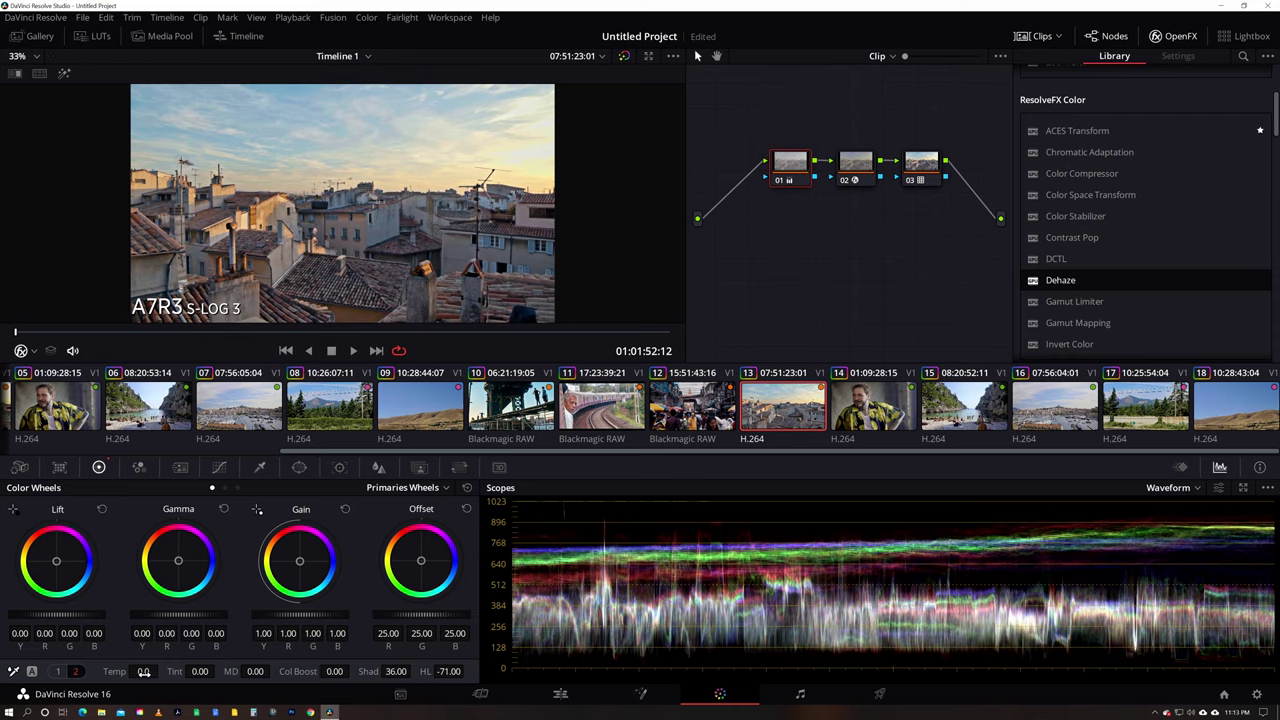
drag(143, 671, 208, 671)
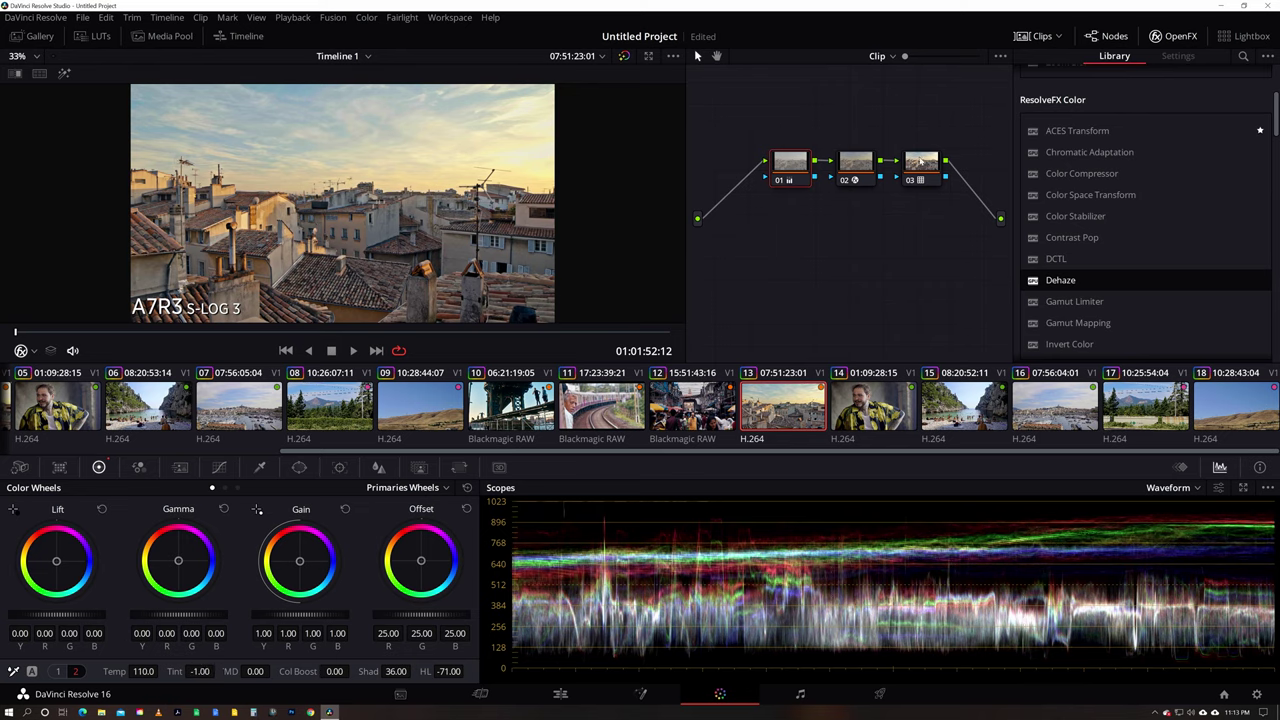
- Add a fourth serial node below clip 13's other nodes, set its lift to -0.04, and play the clip
key(alt+o)
drag(717, 211, 816, 247)
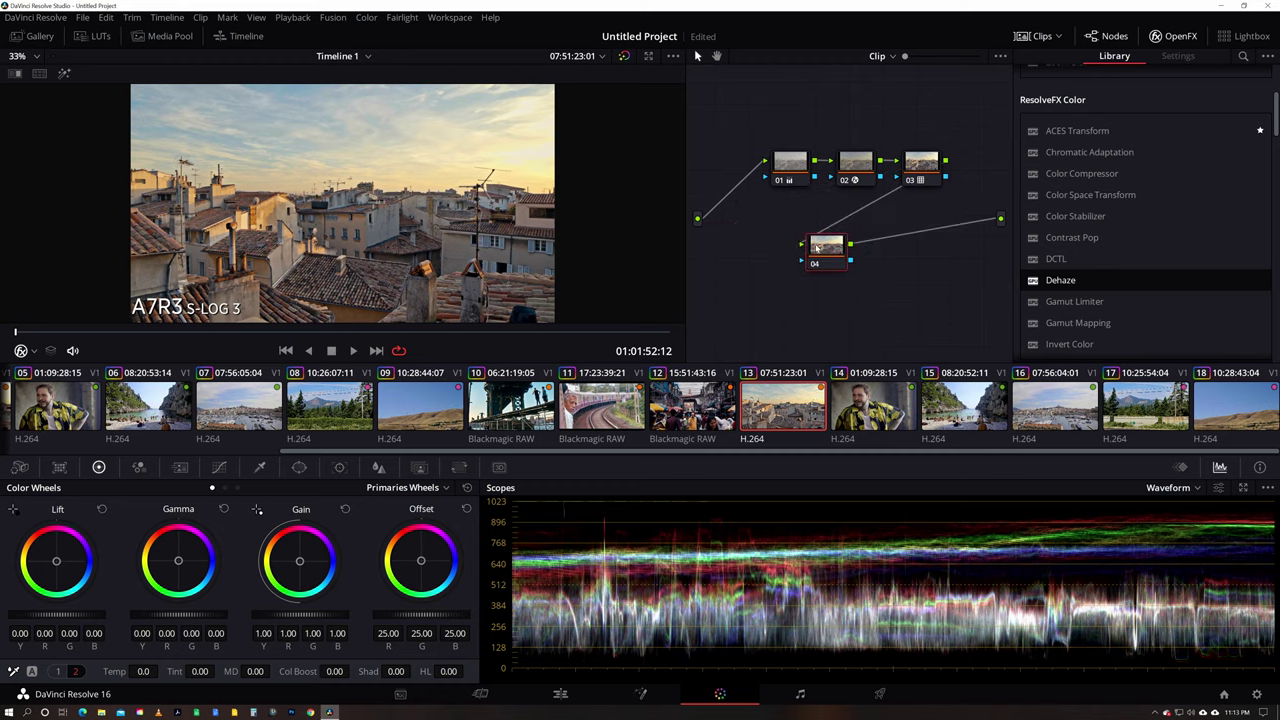
drag(91, 616, 84, 616)
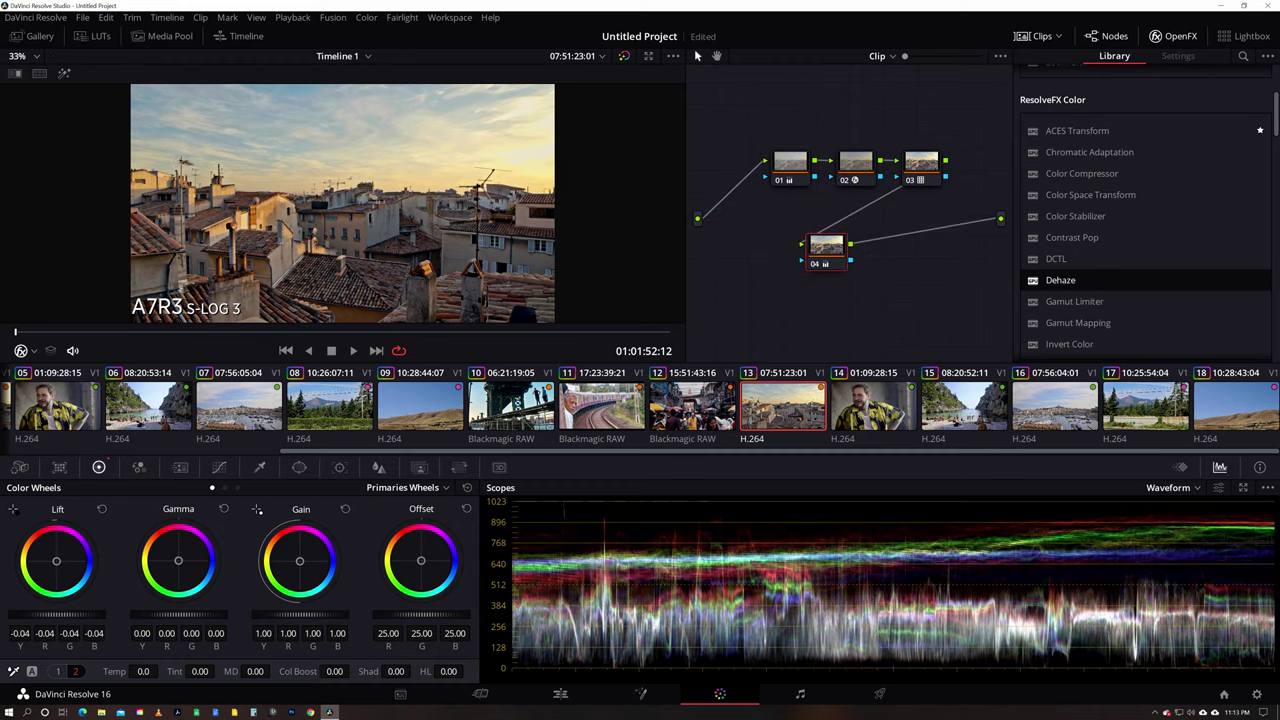
key(space)
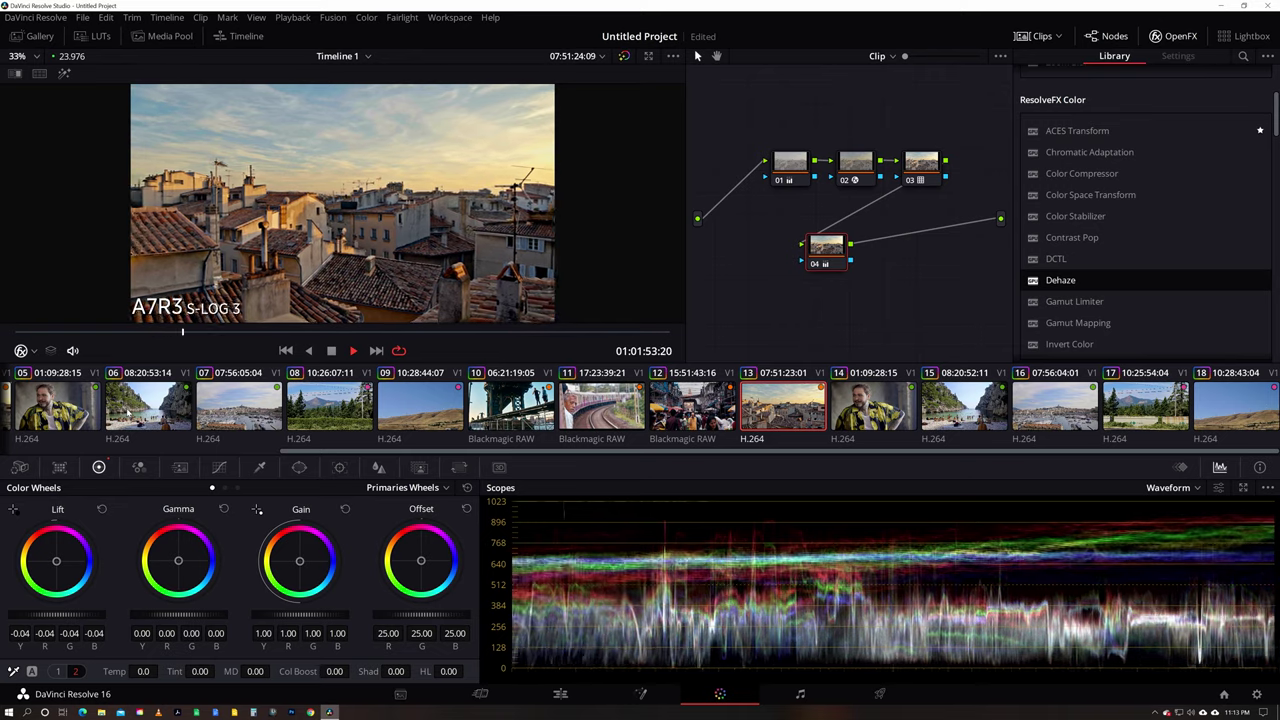
- Replace clip 14's existing nodes with three new serial nodes and apply the Dehaze effect to the second one
click(873, 407)
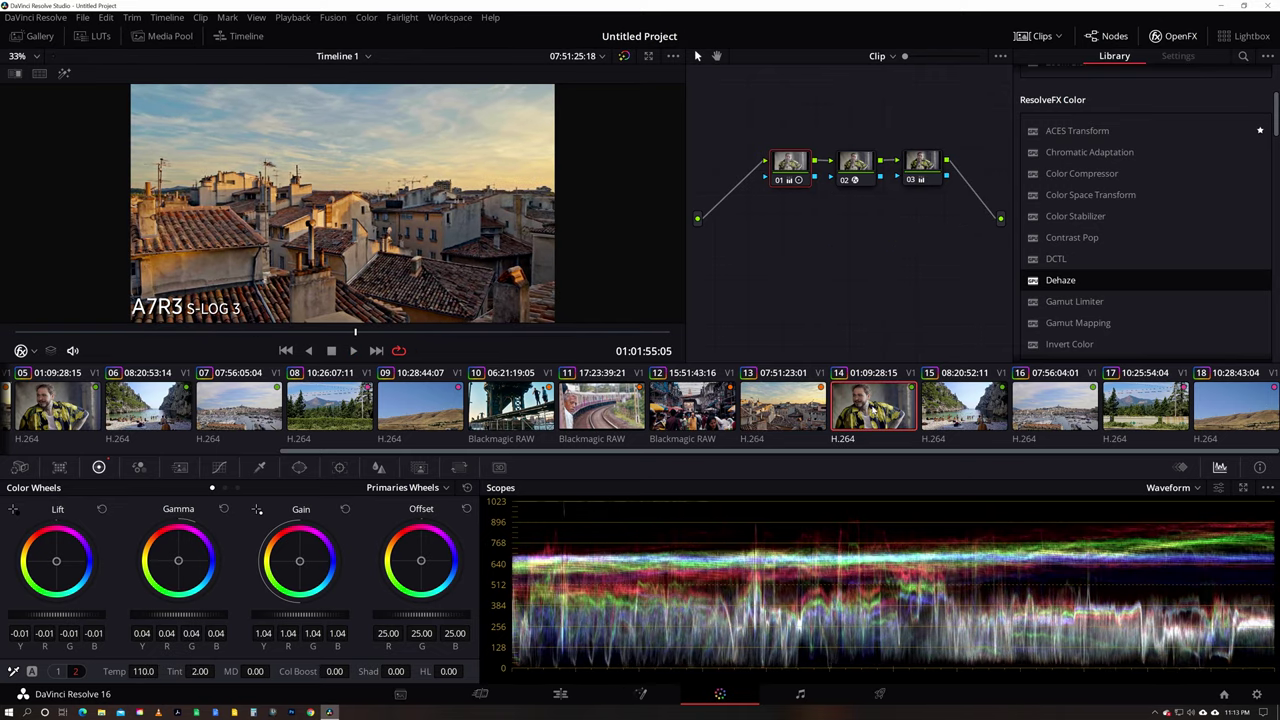
key(ctrl+a)
key(Delete)
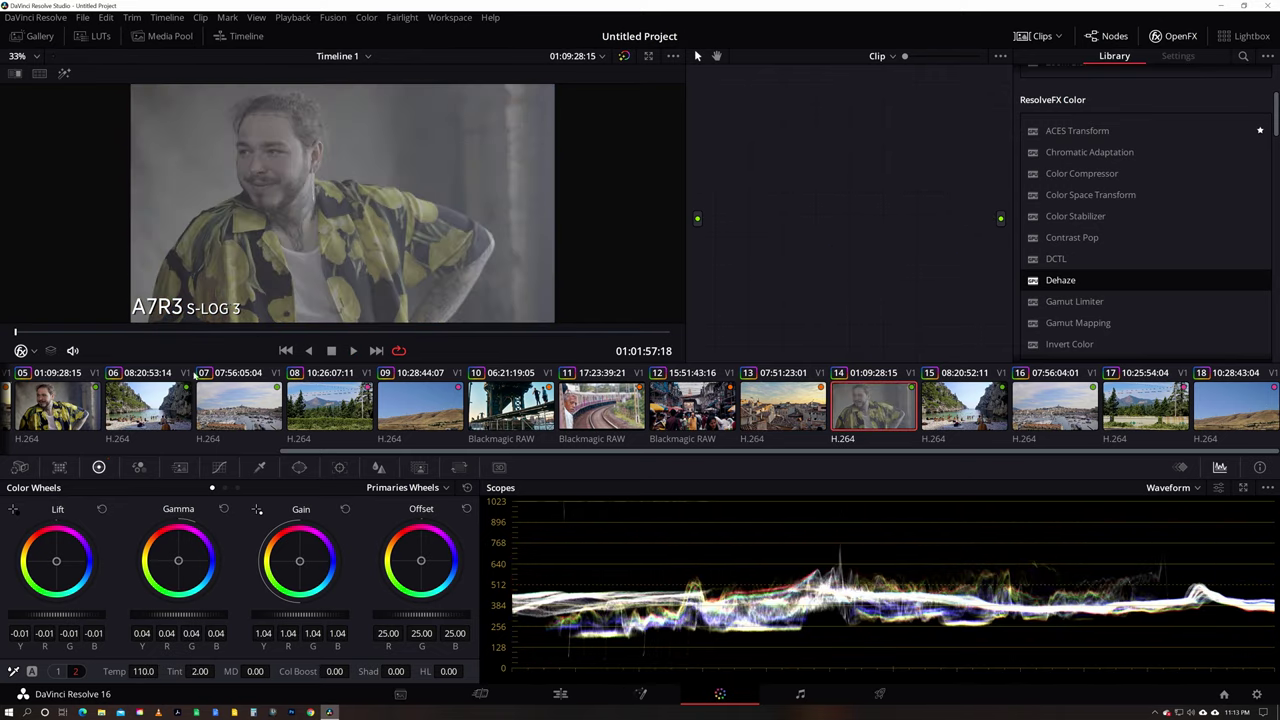
key(alt+s)
key(alt+s)
key(alt+s)
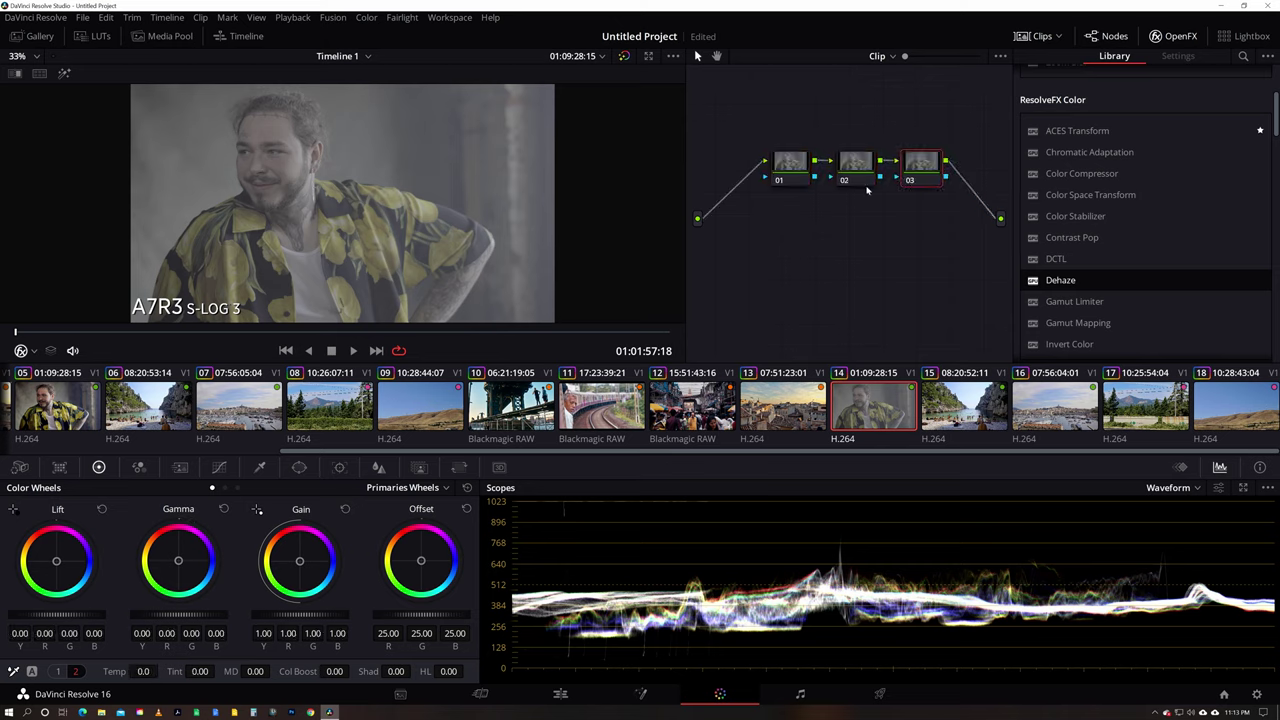
drag(880, 180, 860, 170)
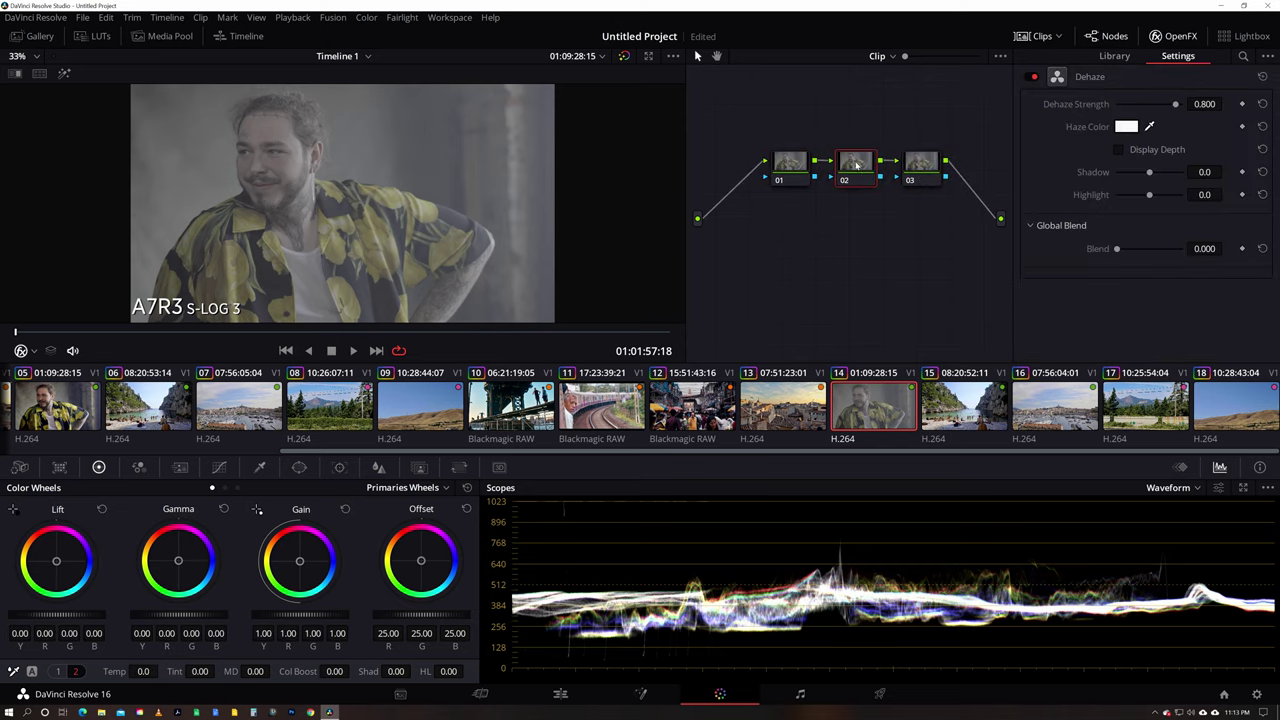
- Apply the Rec709 Kodak 2383 D65 film-look LUT to clip 14's third node
click(921, 166)
right_click(921, 166)
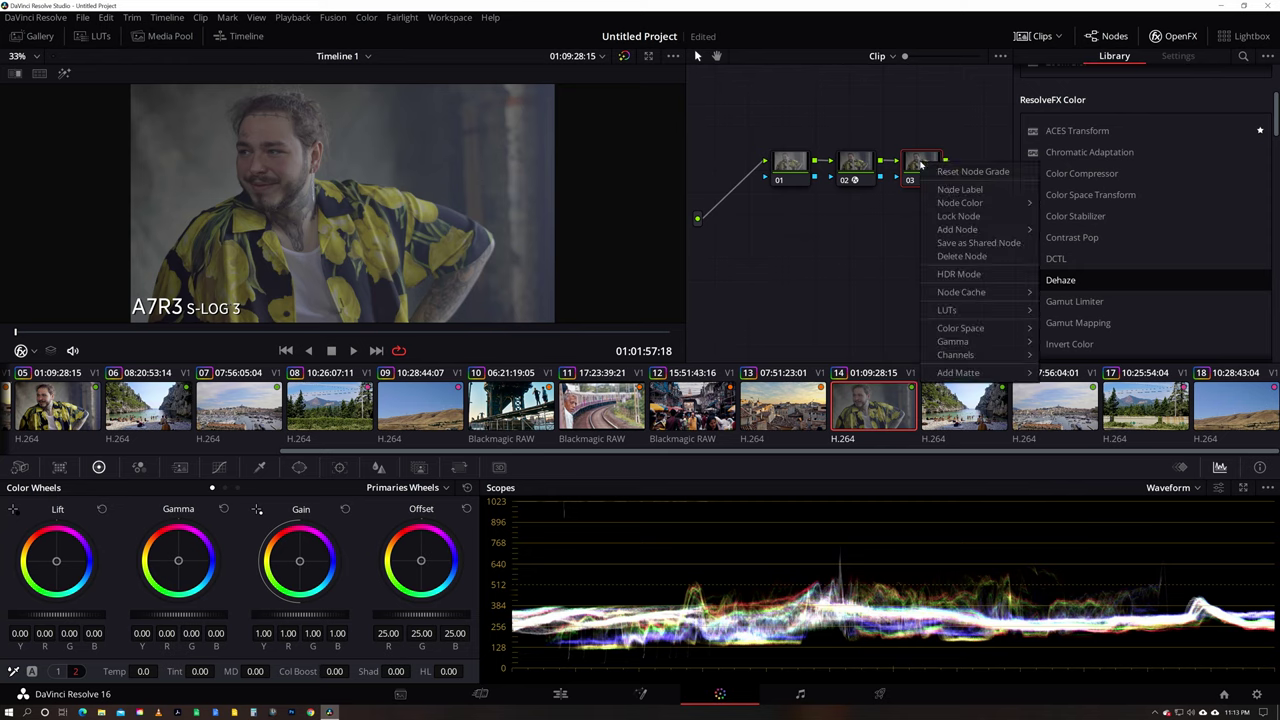
mouse_move(975, 230)
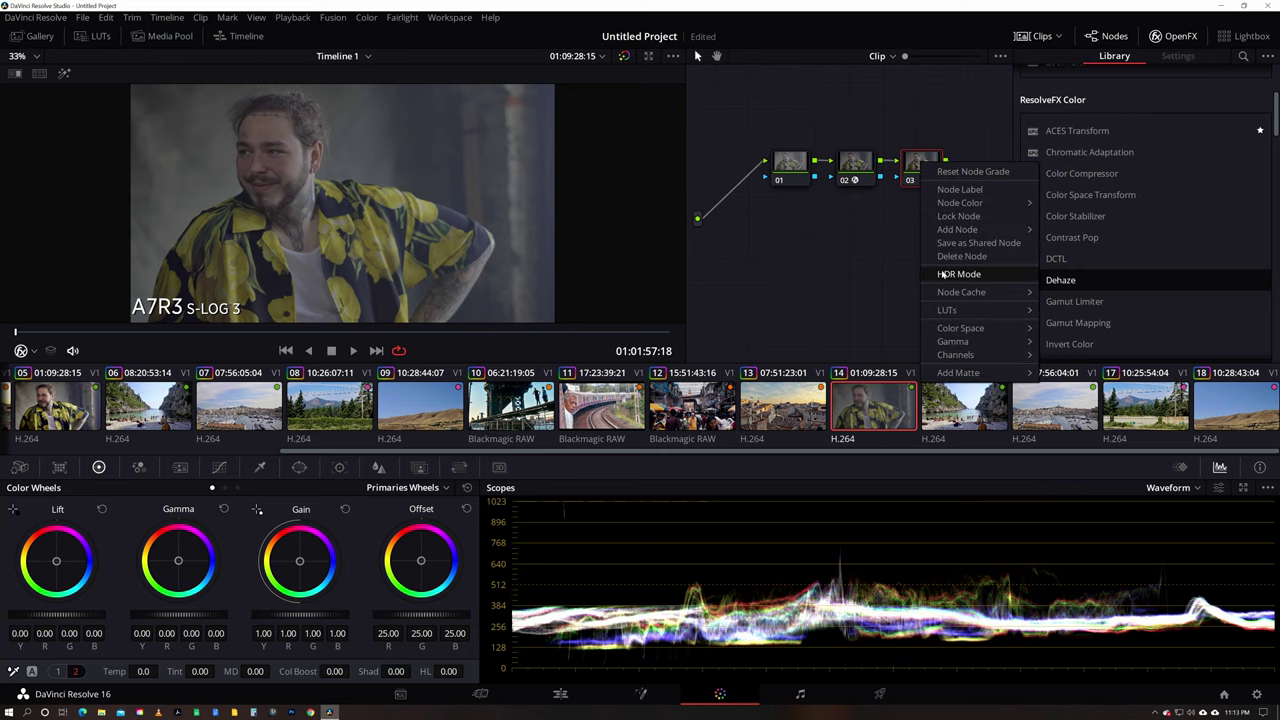
mouse_move(963, 312)
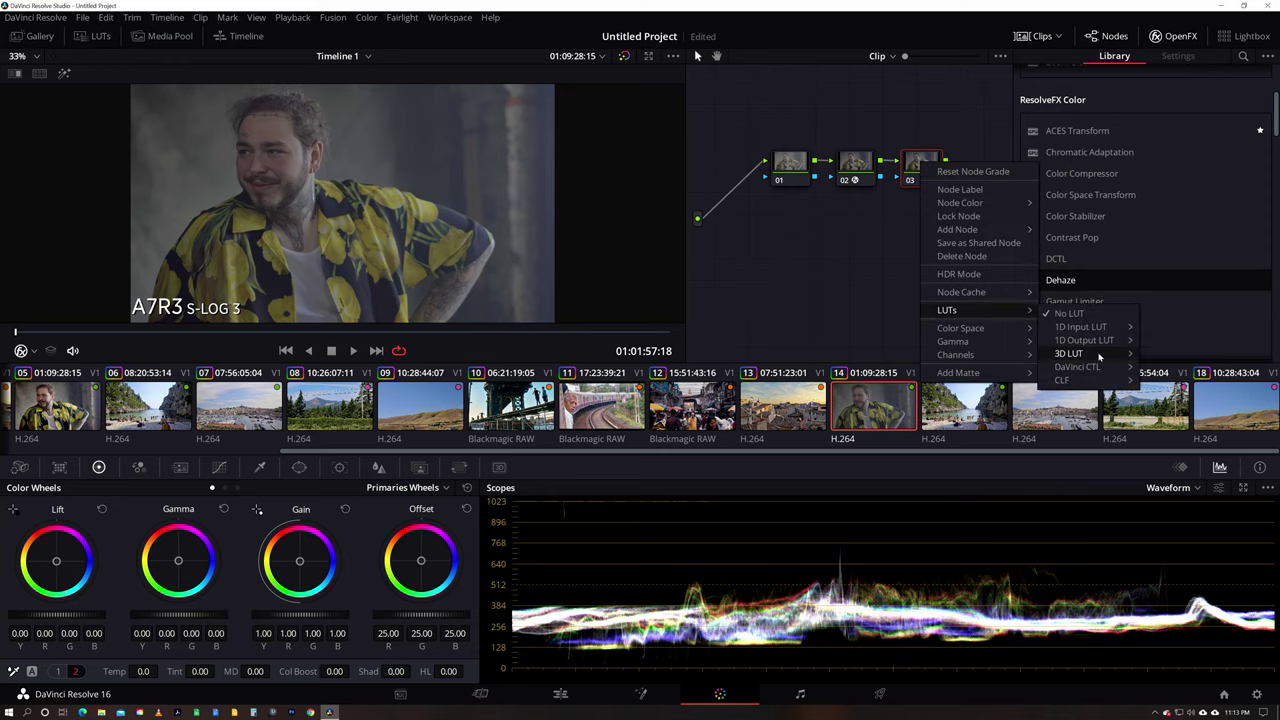
mouse_move(1070, 353)
mouse_move(1202, 442)
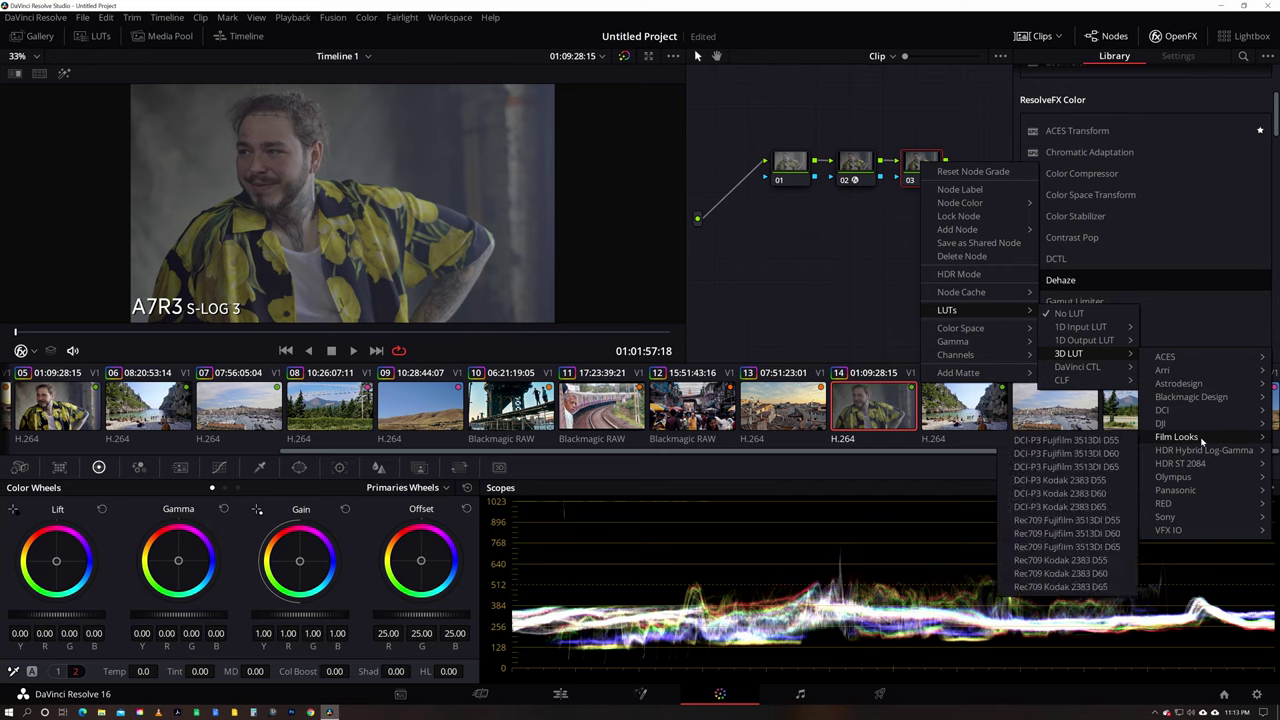
click(1060, 586)
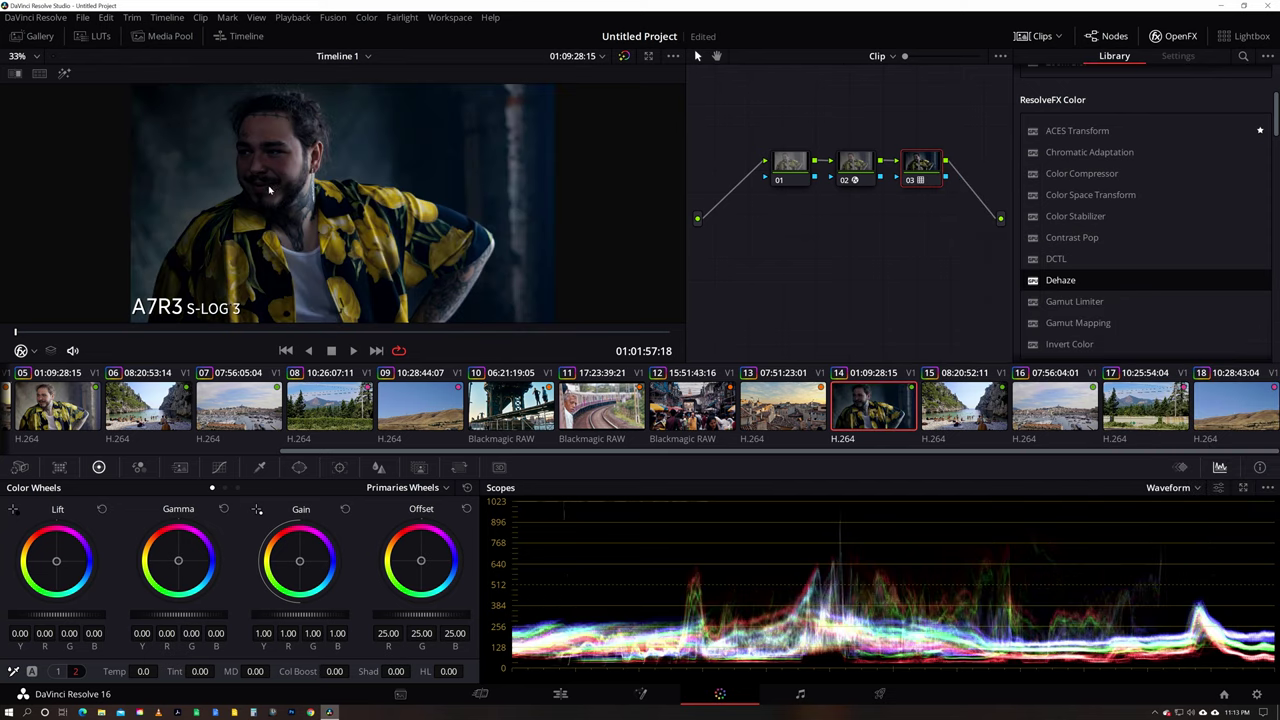
- On clip 14's first node, set temperature to 210.0 and gamma to 0.07, and adjust the highlights
drag(148, 672, 161, 671)
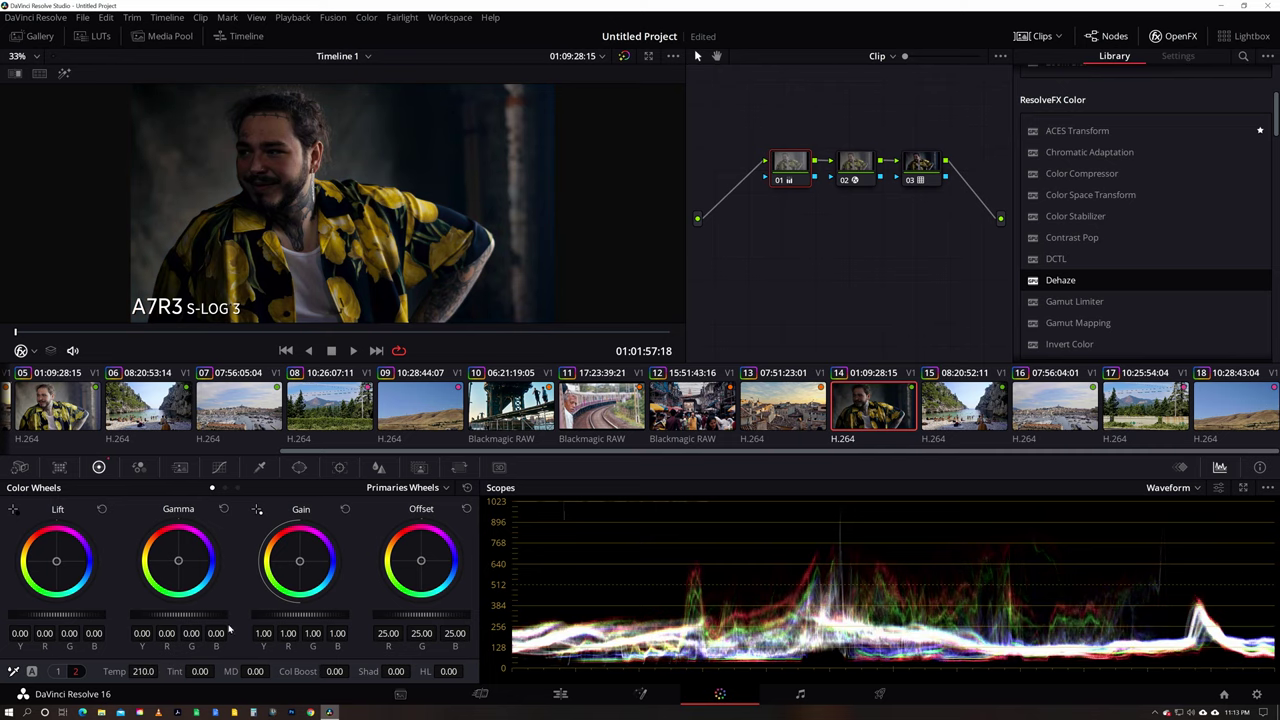
drag(182, 617, 343, 606)
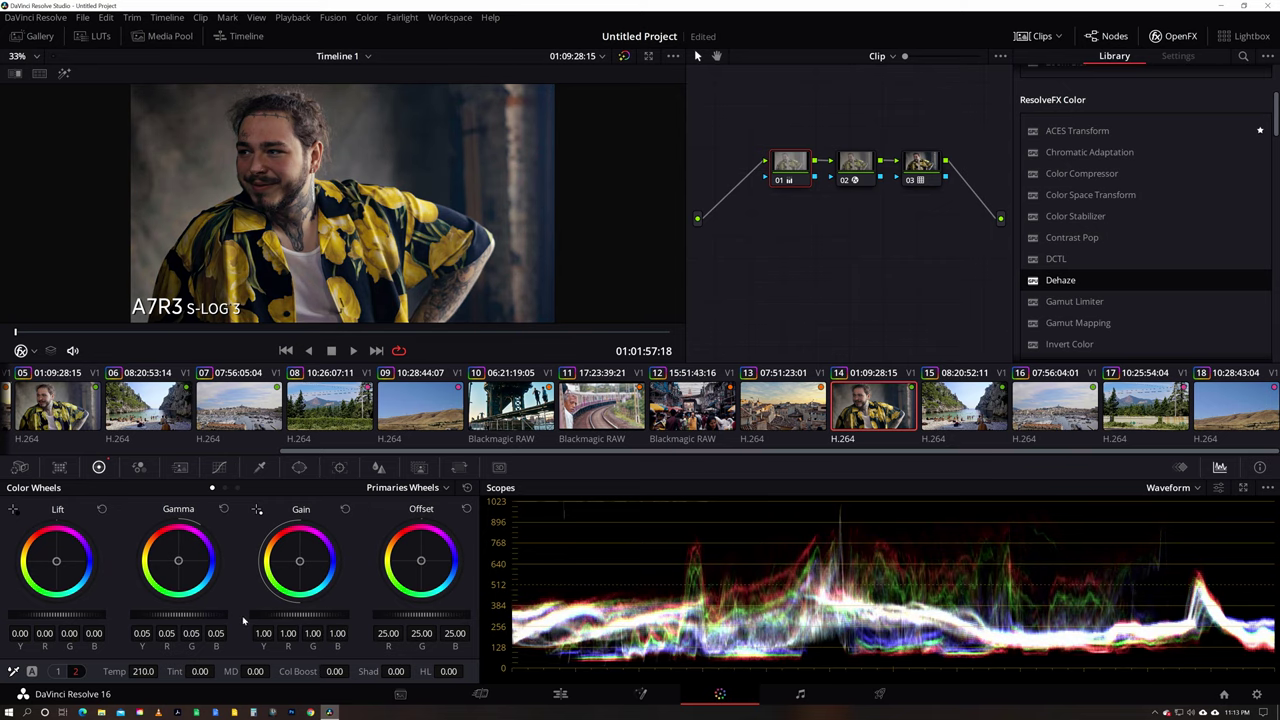
drag(182, 615, 232, 614)
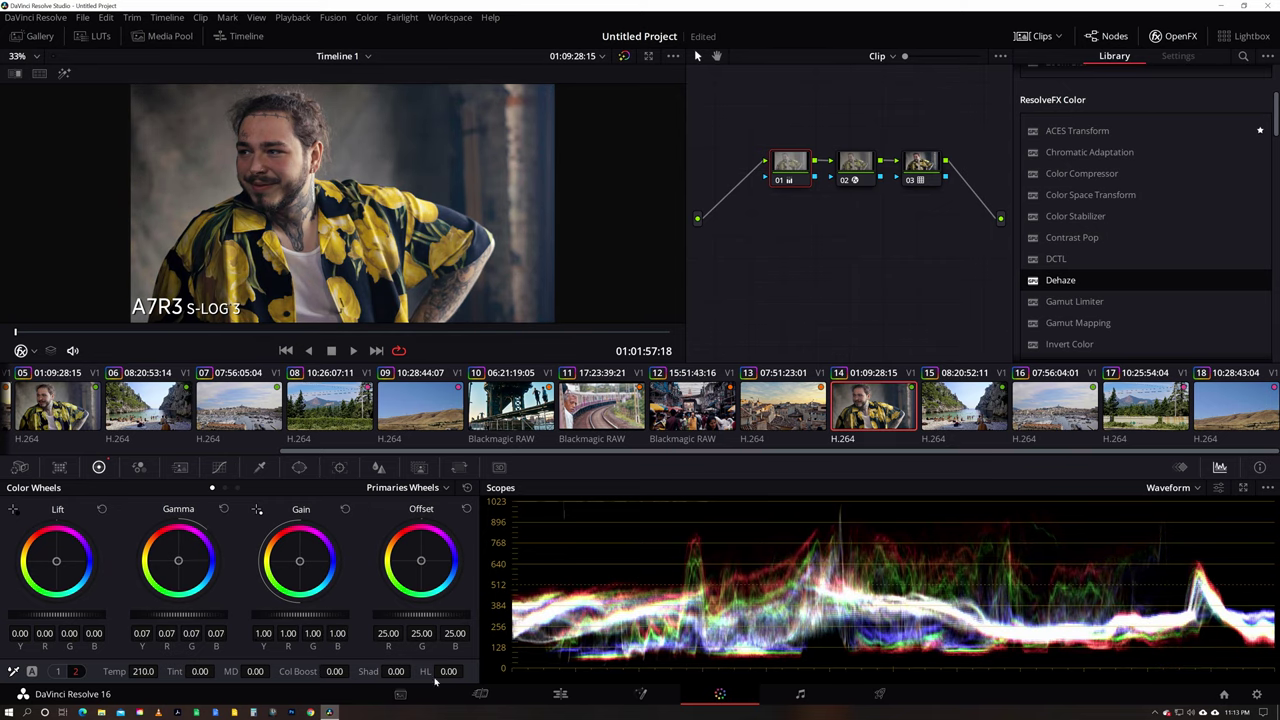
drag(448, 671, 414, 671)
- Add a fourth serial node after clip 14's LUT node, set its lift to -0.04, and play the clip
click(910, 168)
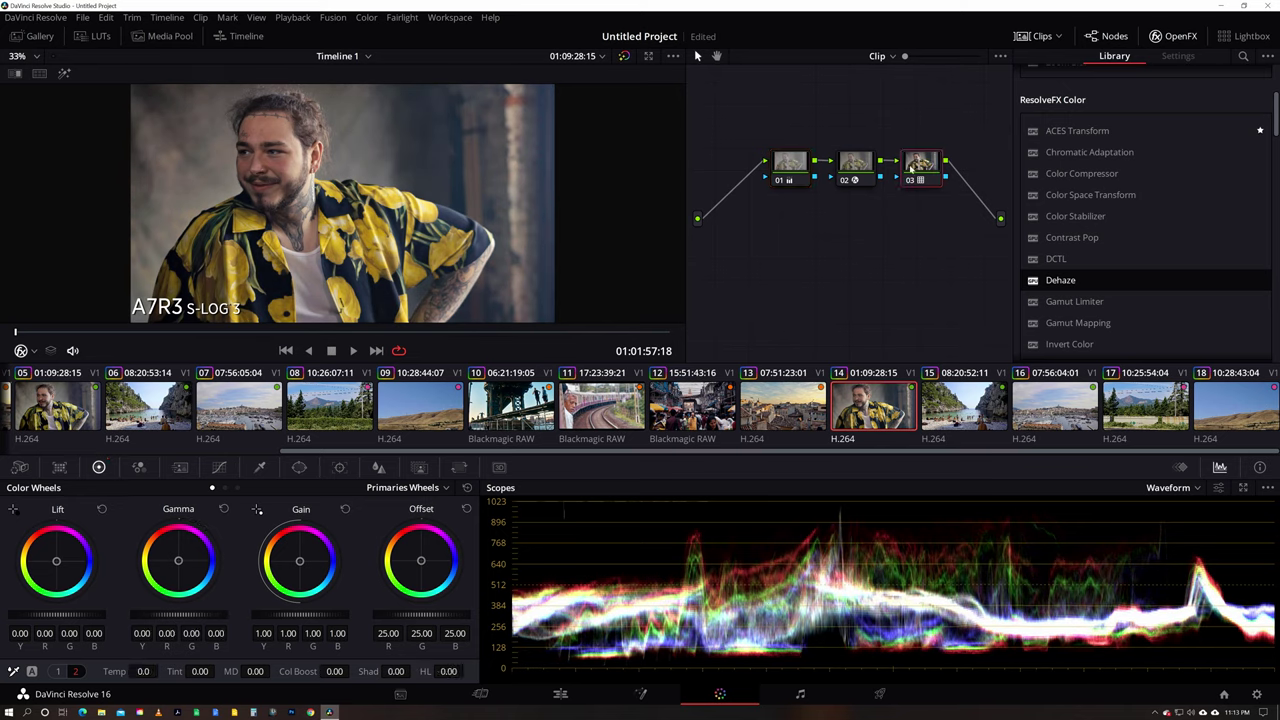
key(alt+s)
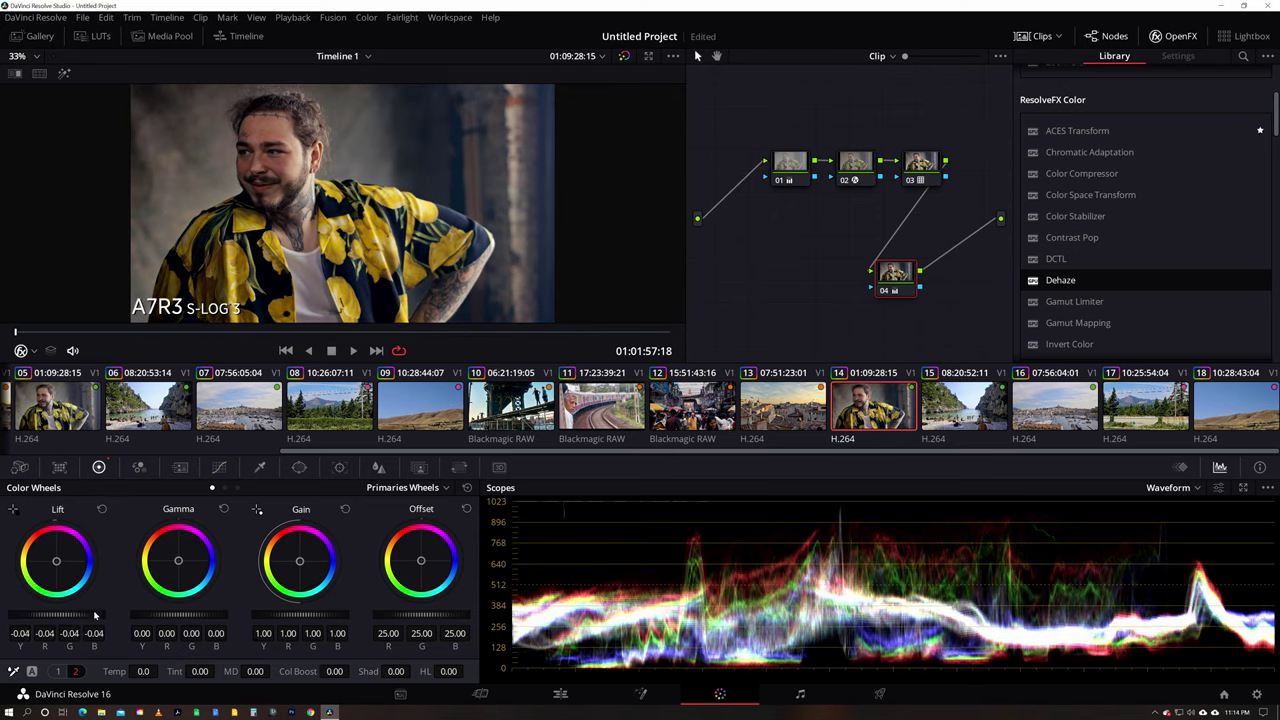
drag(163, 333, 334, 332)
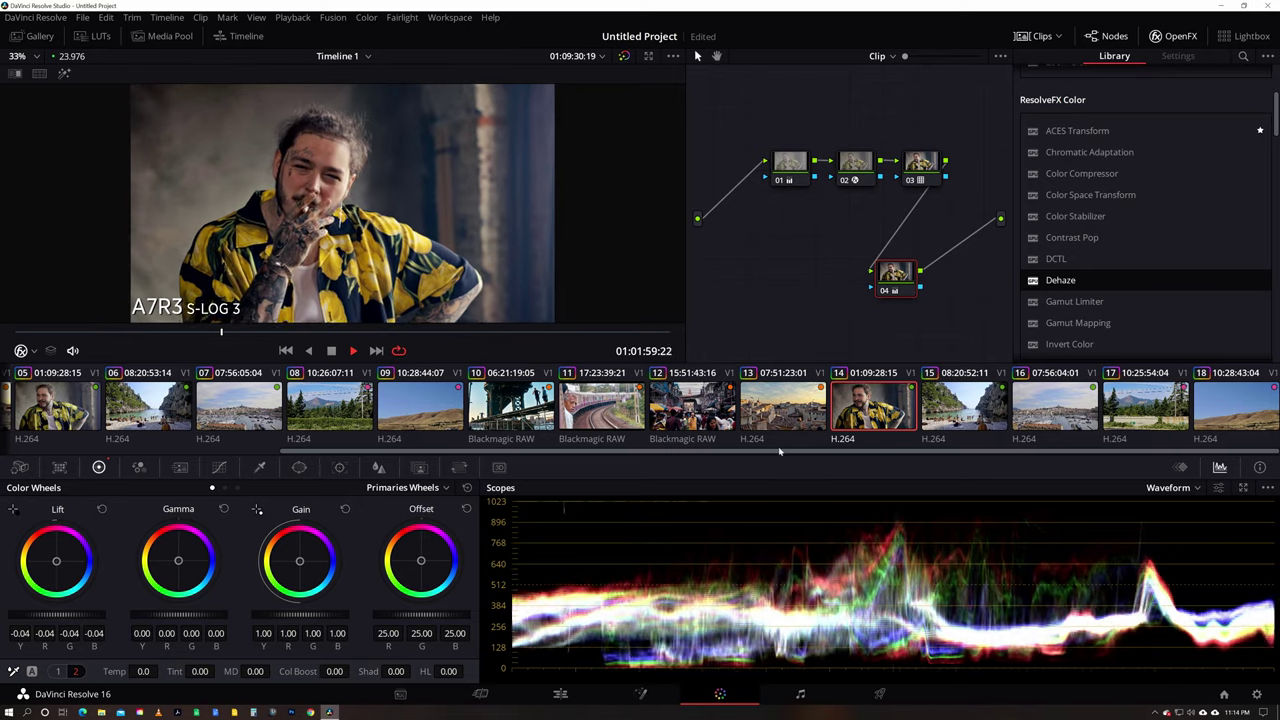
- Replace clip 15's existing nodes with three new serial nodes and apply the Dehaze effect to the second one
click(948, 408)
drag(932, 106, 763, 225)
key(ctrl+shift+Home)
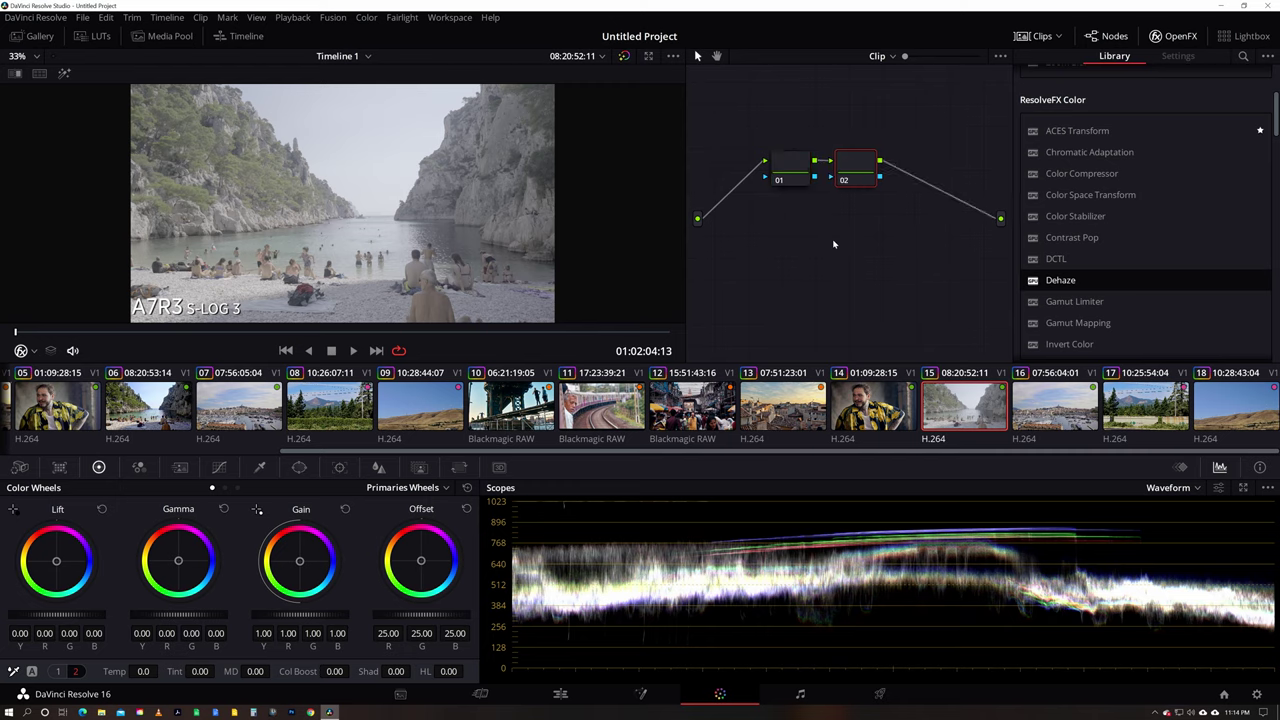
drag(882, 182, 880, 180)
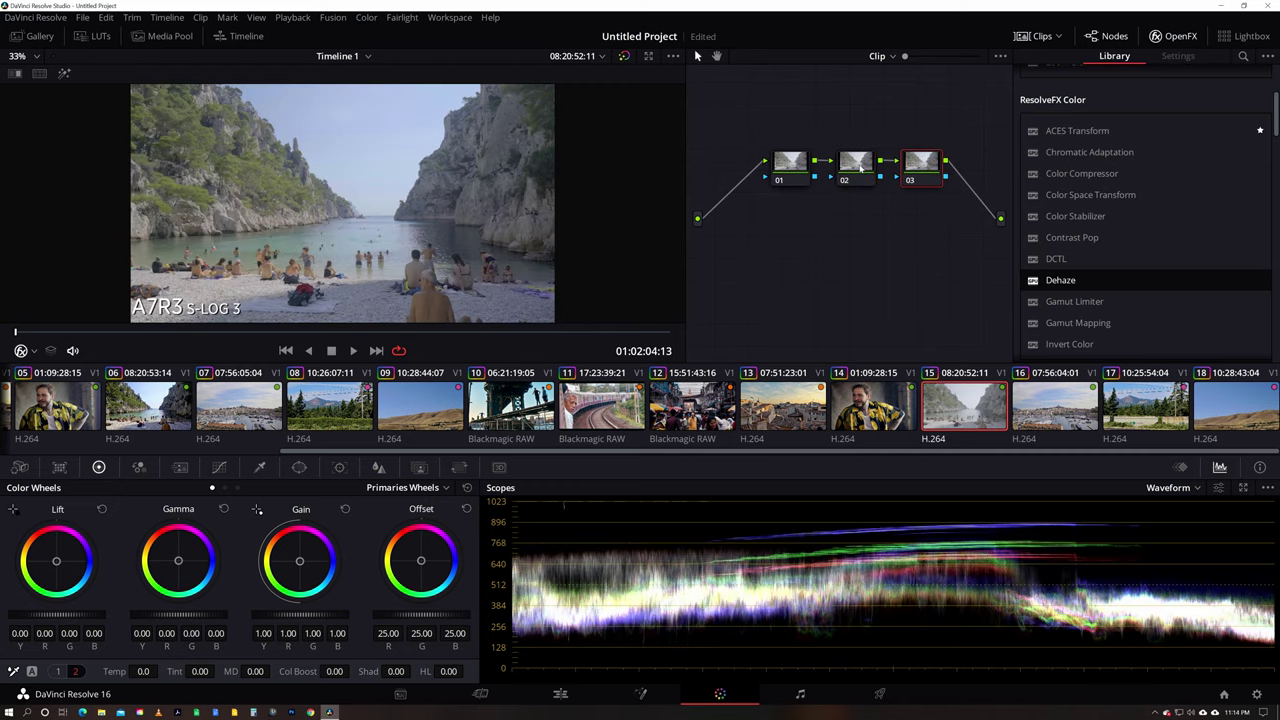
- Apply the Rec709 Fujifilm 3513DI D65 film-look LUT to clip 15's third node
right_click(927, 163)
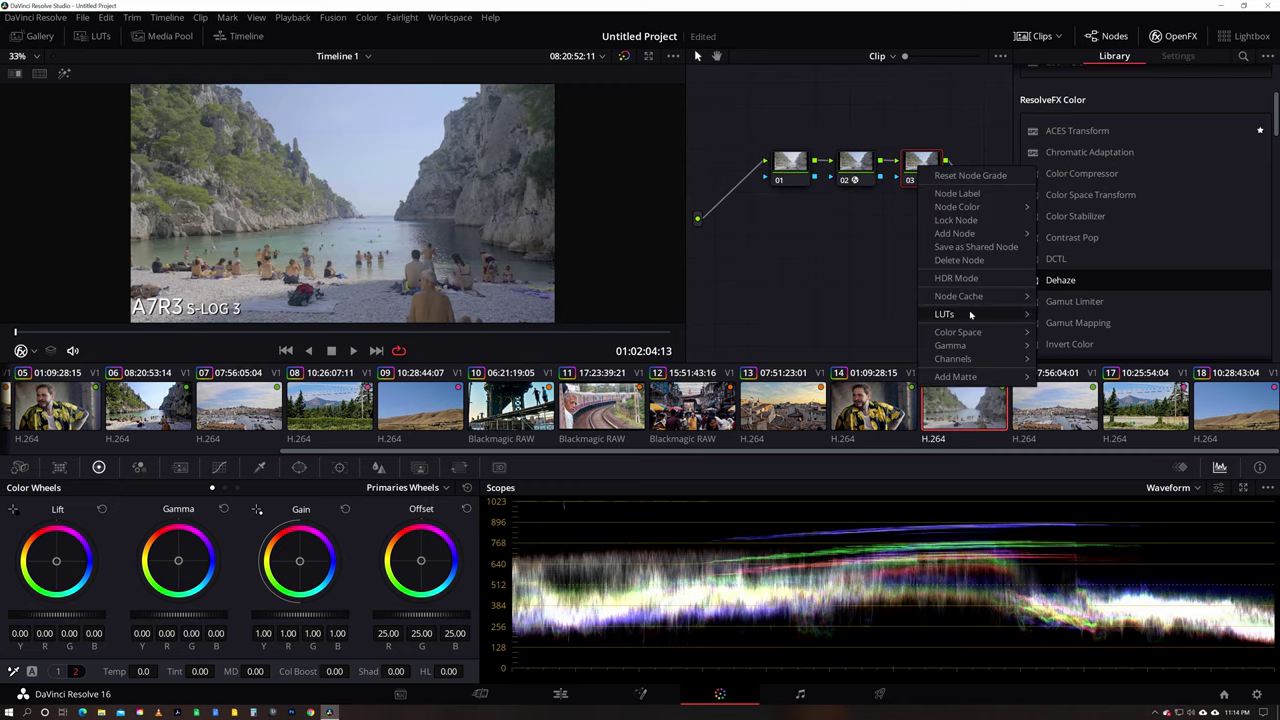
mouse_move(960, 314)
mouse_move(1058, 358)
mouse_move(1175, 441)
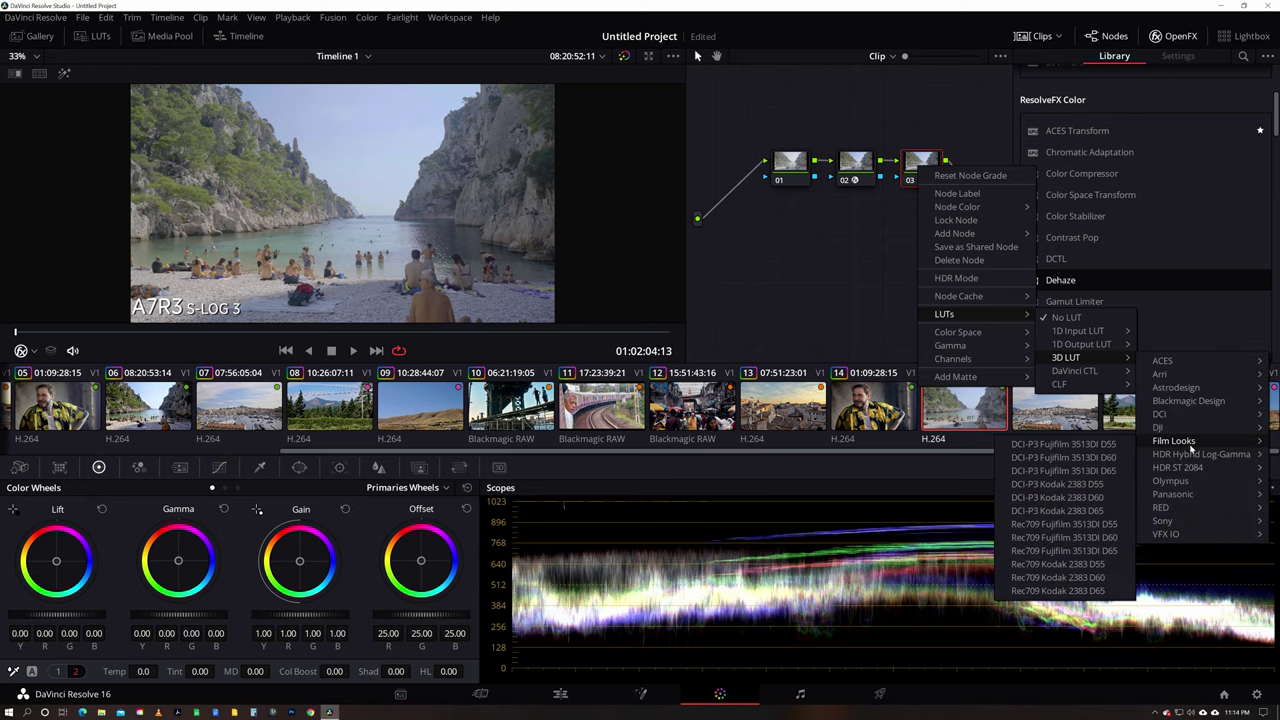
click(1093, 551)
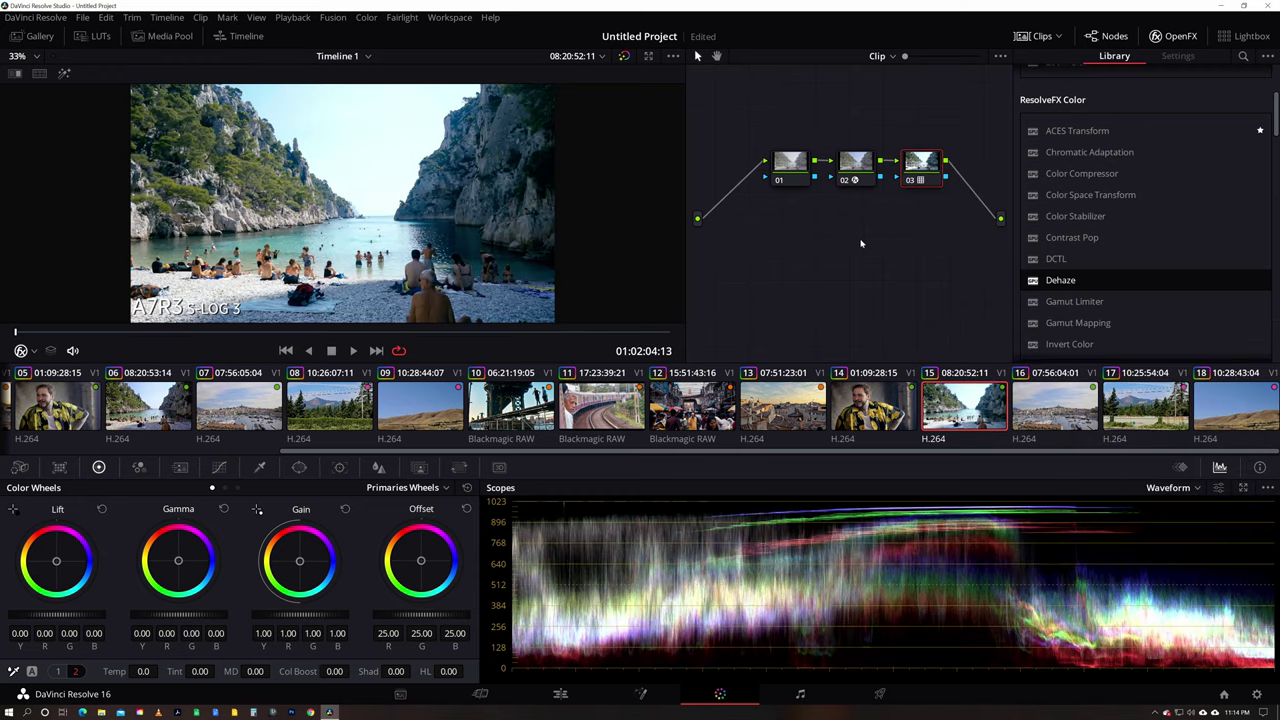
- On clip 15's first node, set temperature to 180.0 and highlights to -75.00, raise the shadows, and fine-tune the temperature
drag(142, 671, 161, 671)
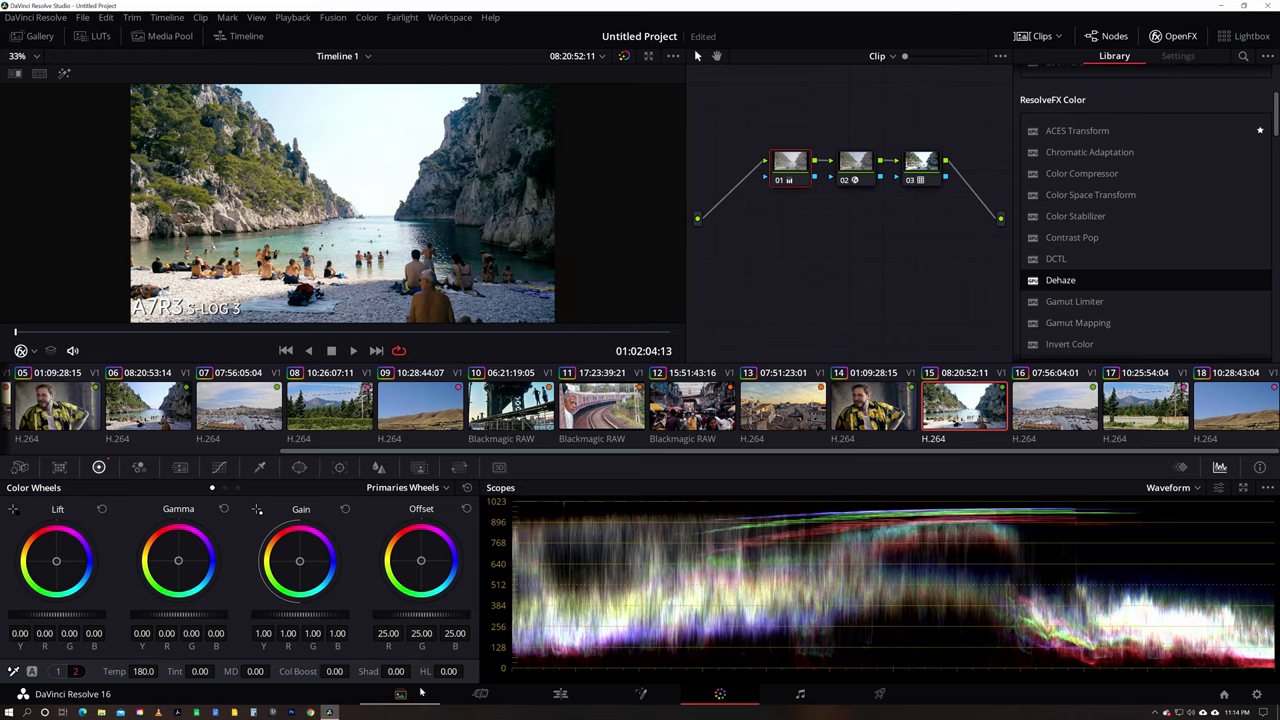
mouse_move(450, 671)
mouse_down()
mouse_move(408, 671)
mouse_move(468, 670)
mouse_up()
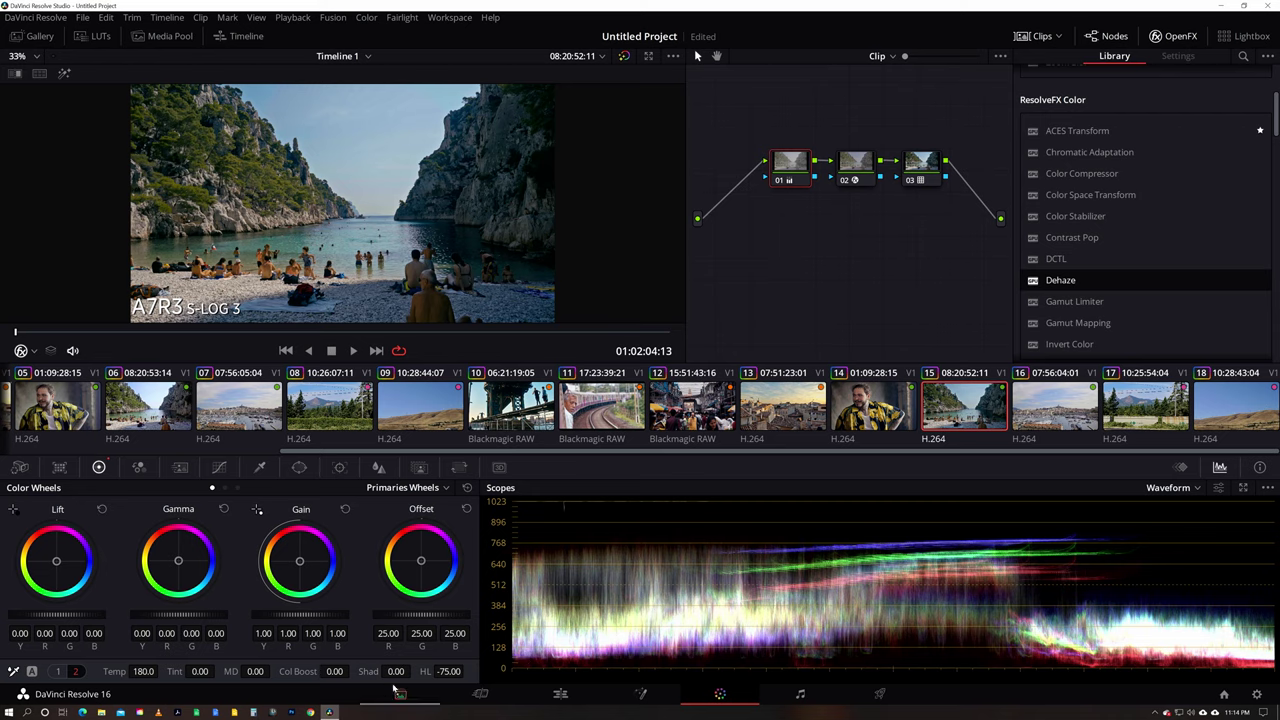
drag(399, 671, 421, 671)
drag(151, 671, 157, 671)
drag(414, 671, 410, 671)
- Add a fourth serial node after clip 15's LUT node, set its lift to -0.03, and play the clip to 01:02:08:09
click(921, 164)
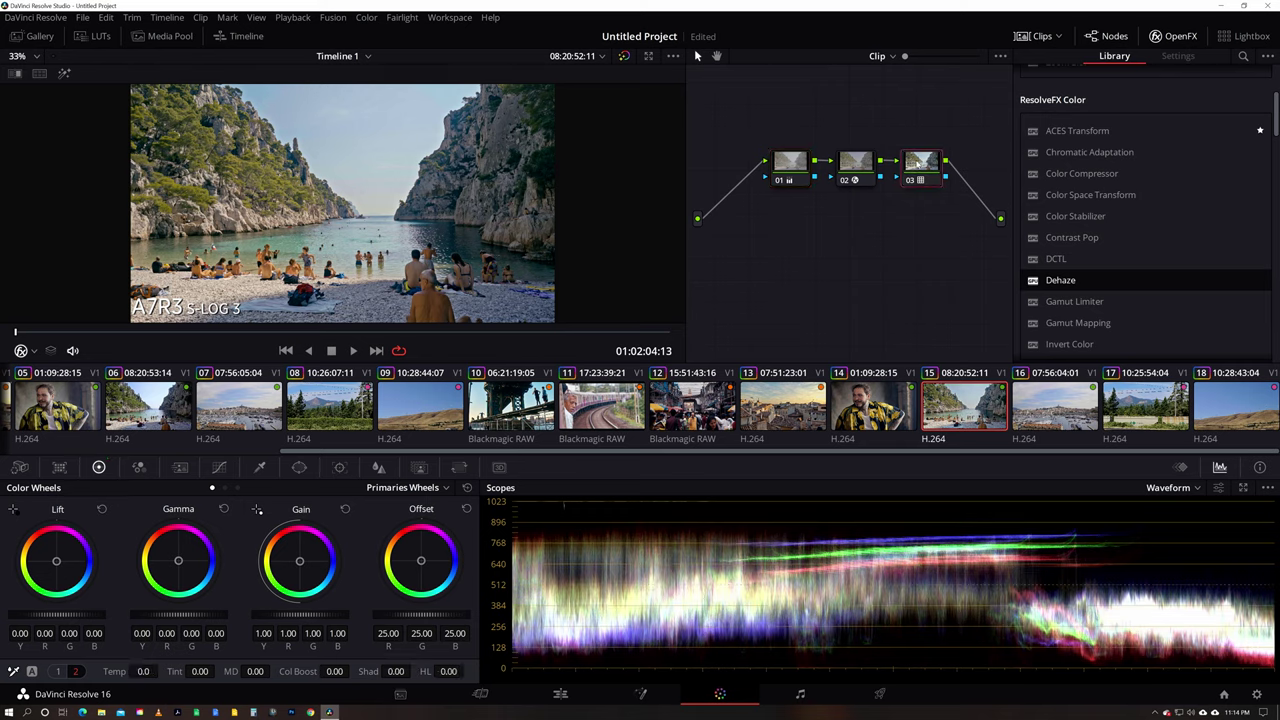
key(alt+s)
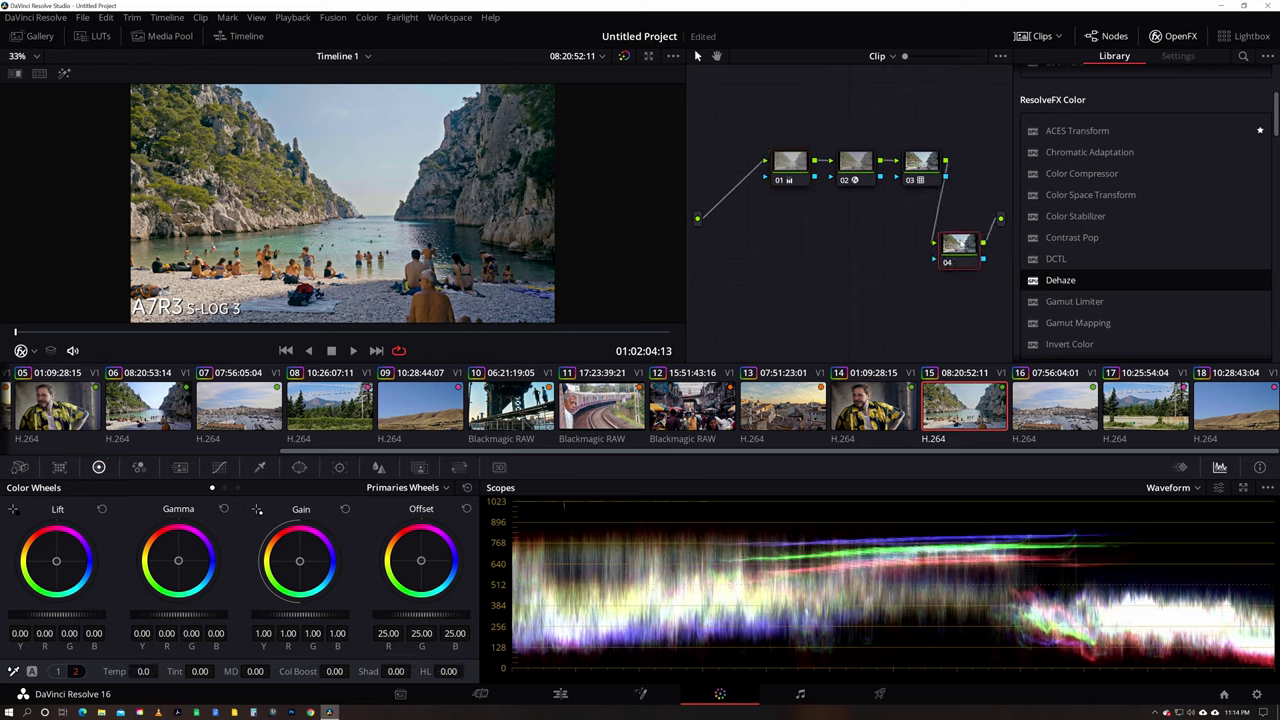
drag(97, 614, 88, 614)
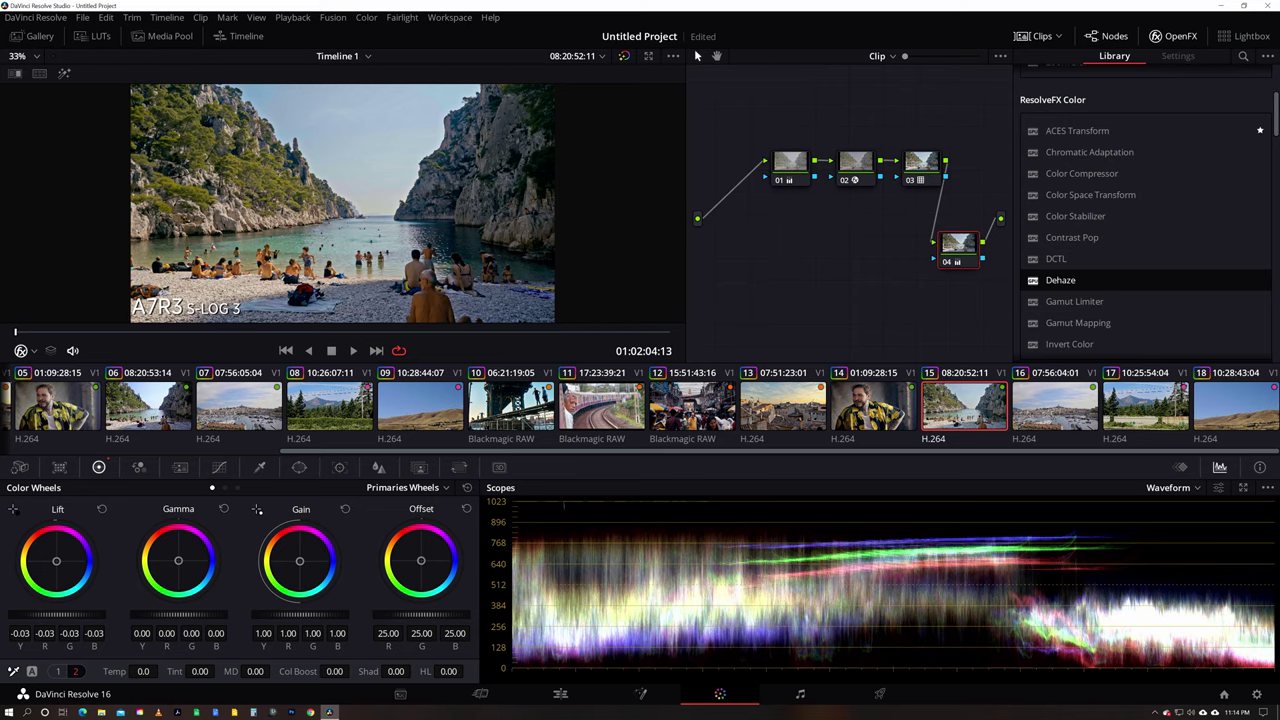
key(space)
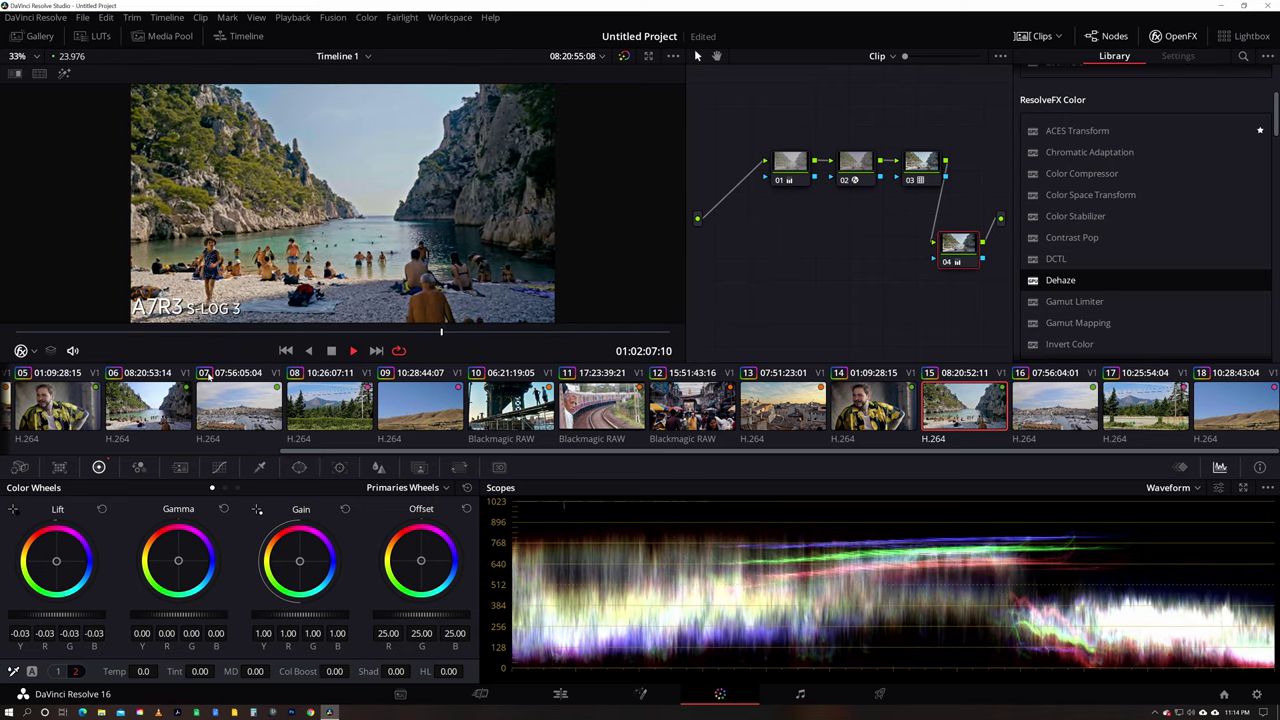
key(space)
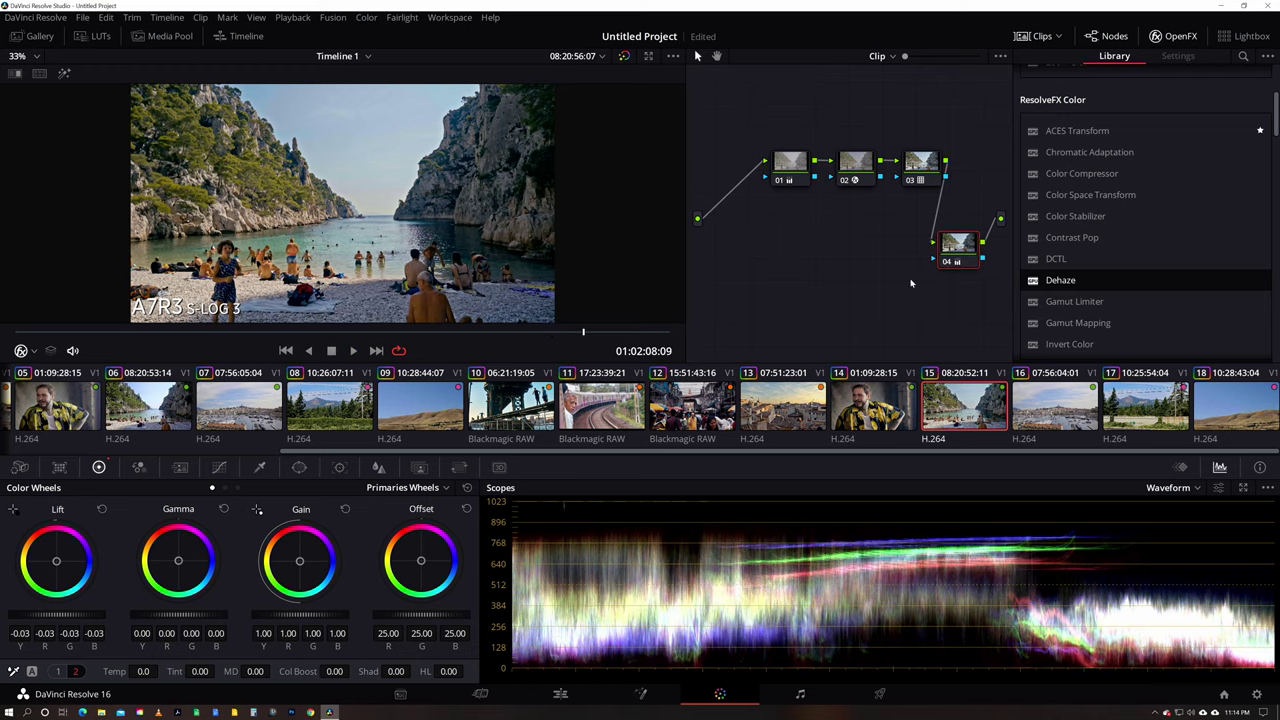
- Add a fifth serial node to clip 15 and arrange nodes 04 and 05 side by side below the first three
key(alt+s)
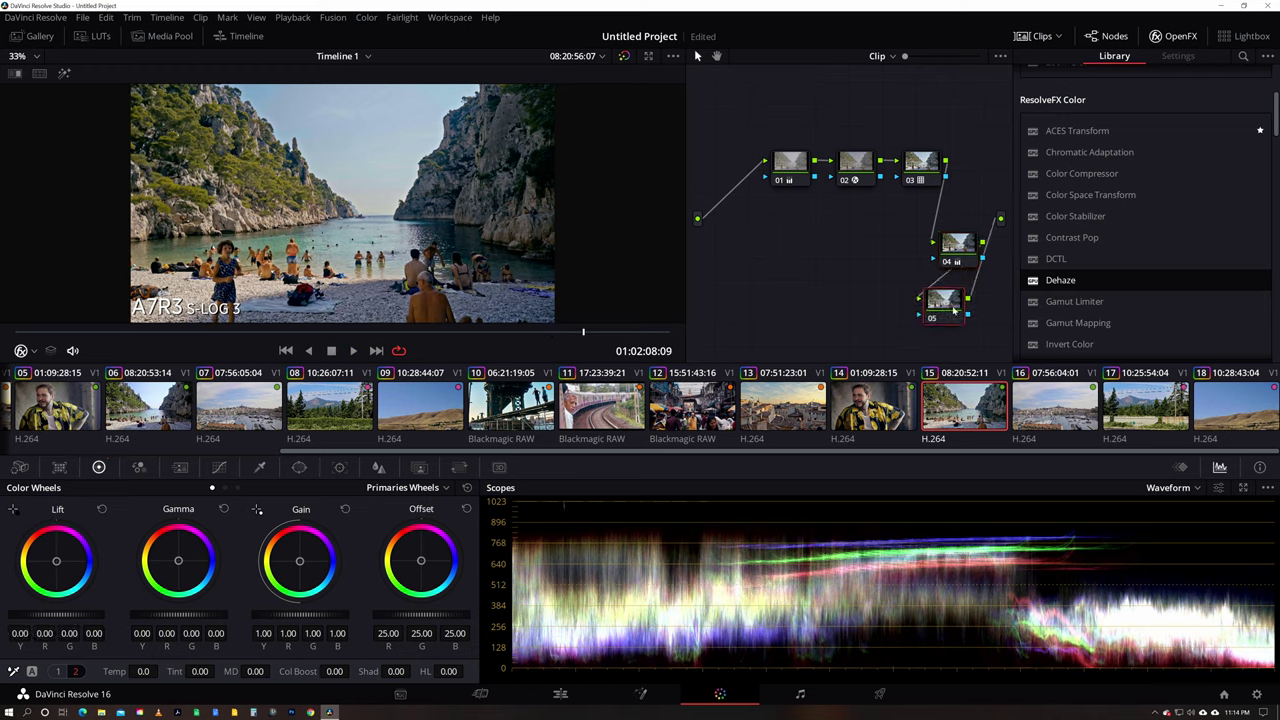
drag(954, 257, 845, 278)
drag(962, 303, 940, 268)
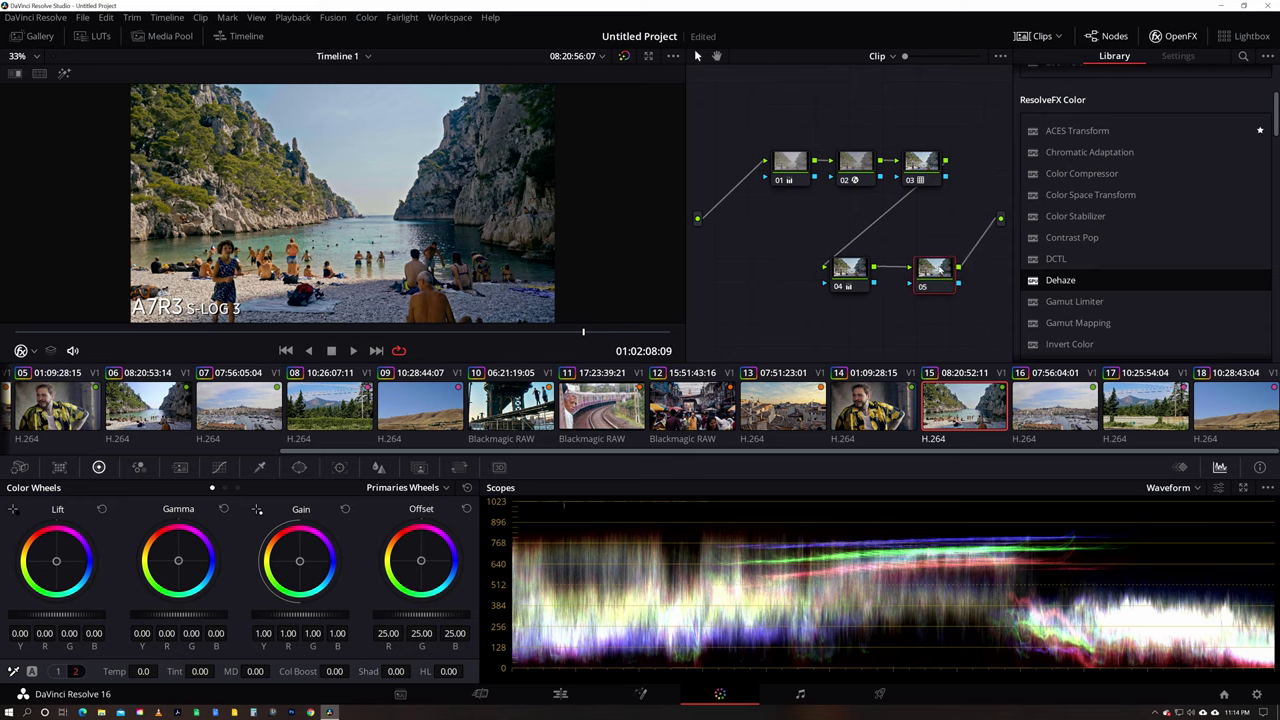
- Add a circular window to clip 15's fifth node over the sky, with softness 27.05, aspect 71.59 and tilt 58.69
click(299, 467)
click(29, 573)
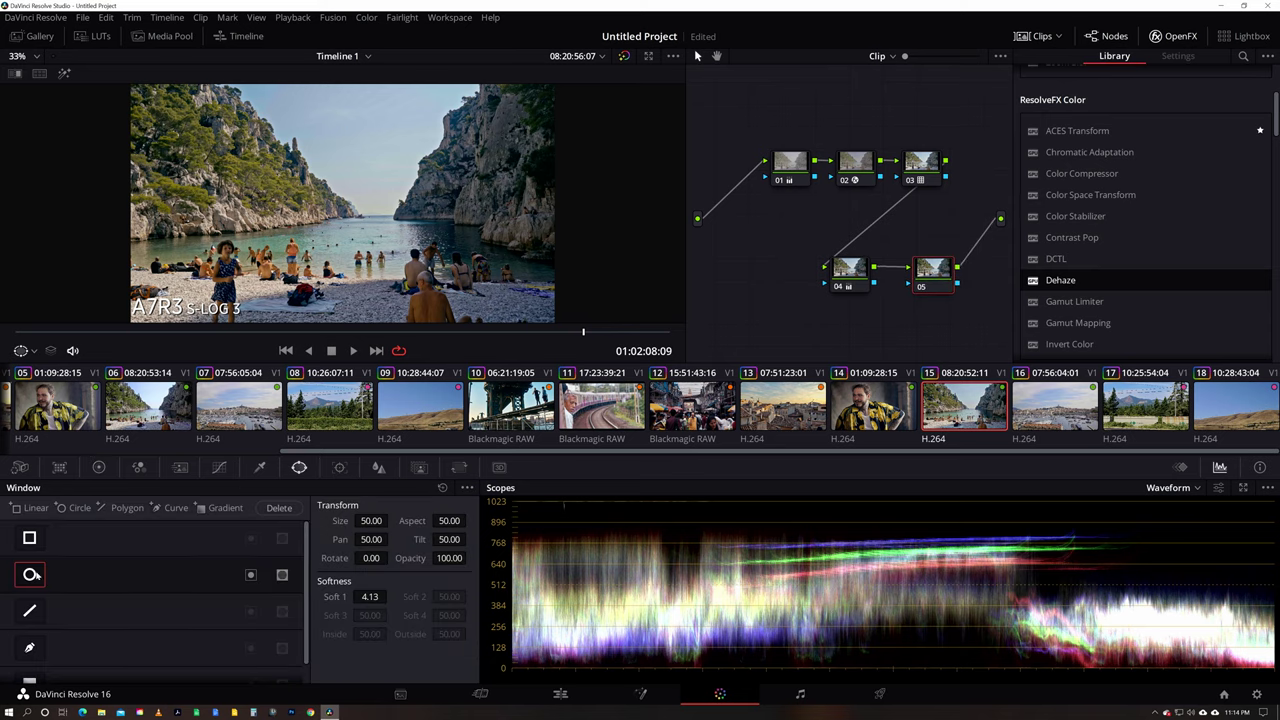
drag(415, 208, 455, 205)
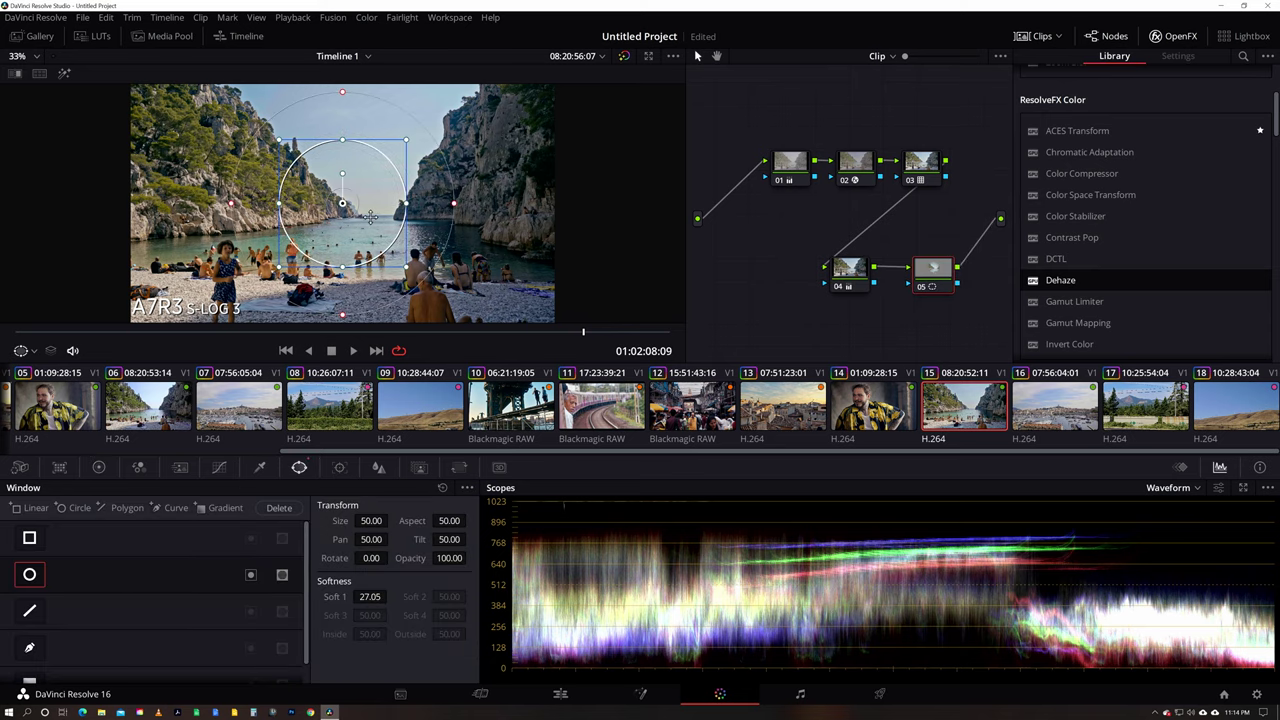
drag(370, 216, 455, 126)
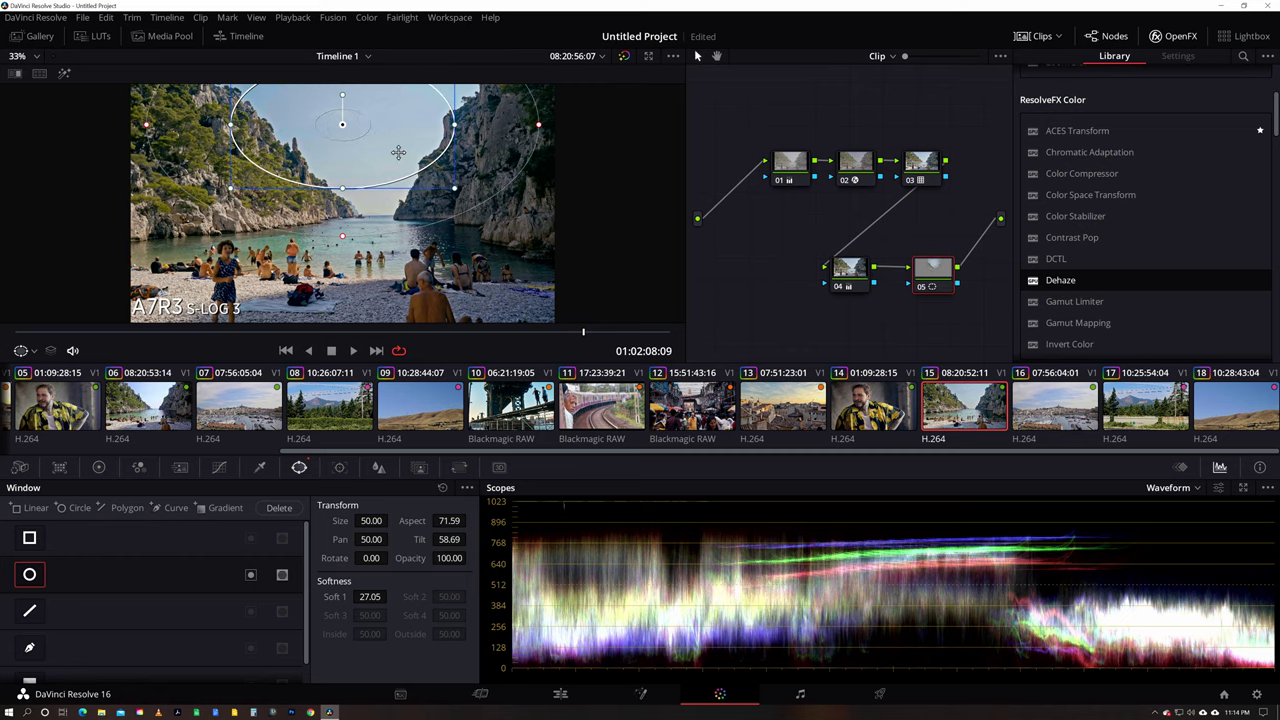
- Reposition and enlarge the circular sky window on clip 15's fifth node, and lower its gamma to -0.08
drag(386, 155, 399, 143)
click(98, 467)
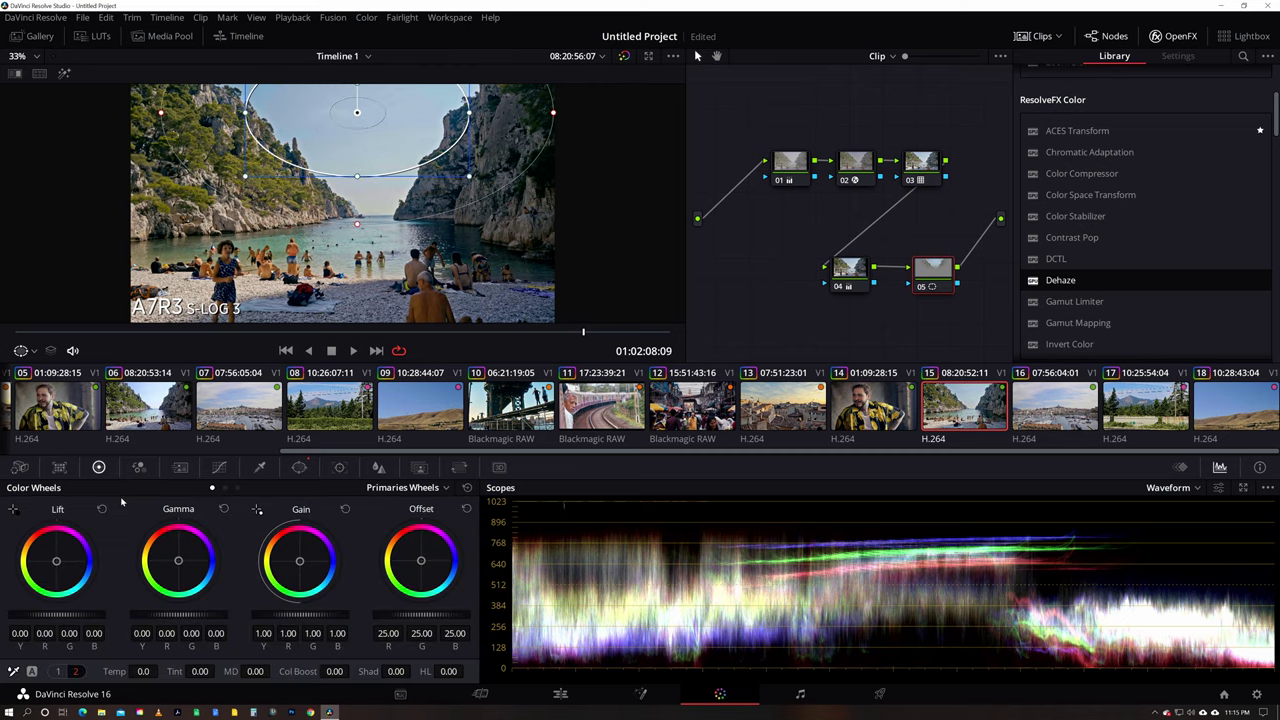
drag(200, 617, 158, 617)
drag(367, 183, 419, 165)
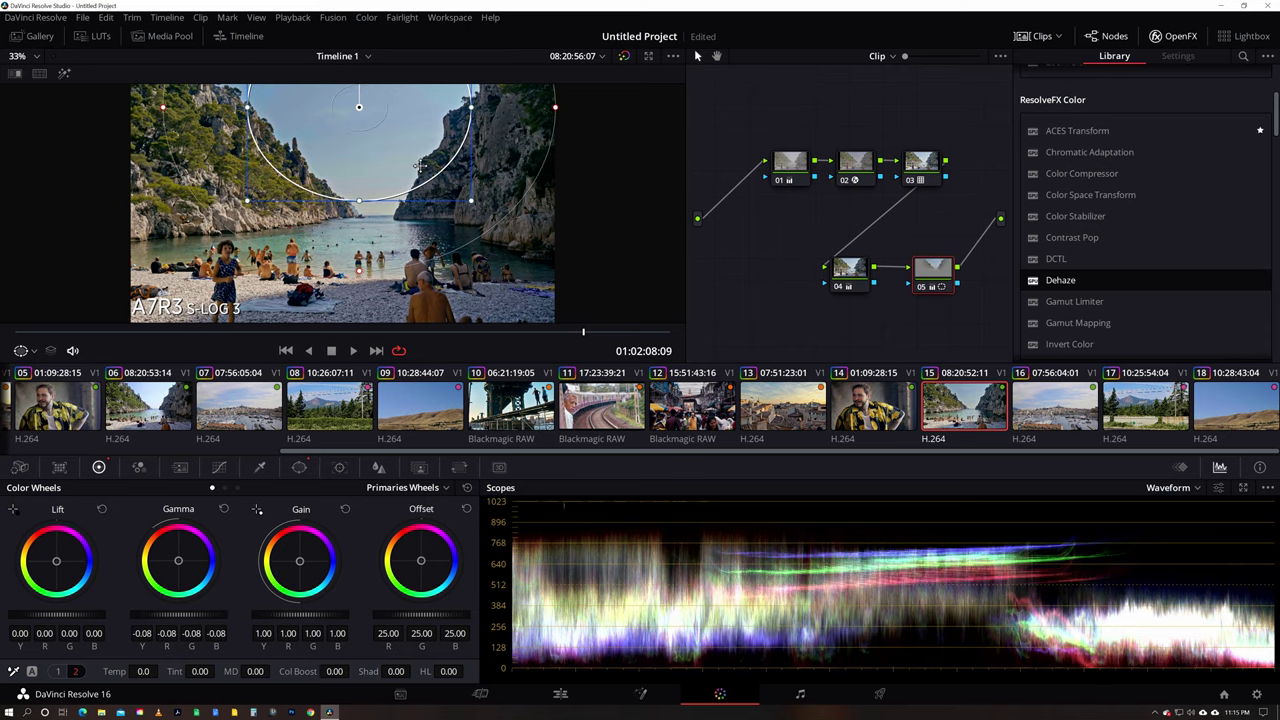
- Compare clip 15 with the fifth node off and on, set that node's midtone detail to -99.00, and play the clip
click(921, 289)
click(921, 289)
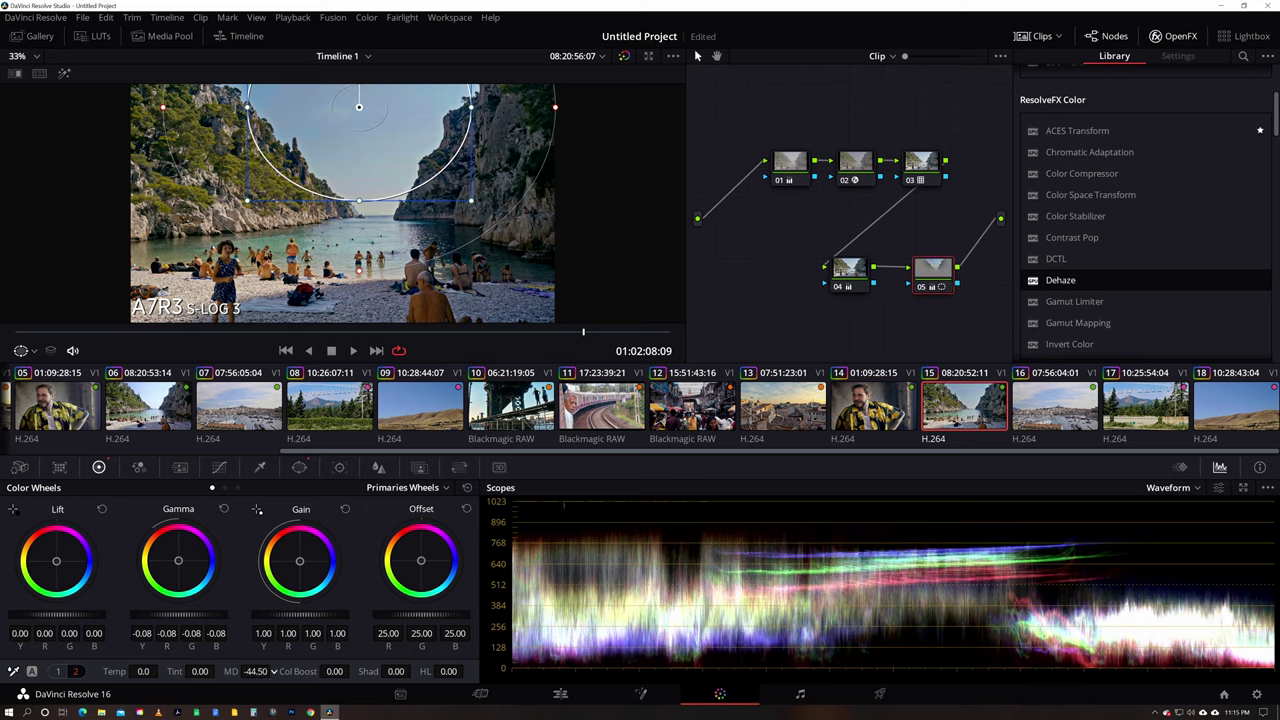
drag(256, 672, 222, 672)
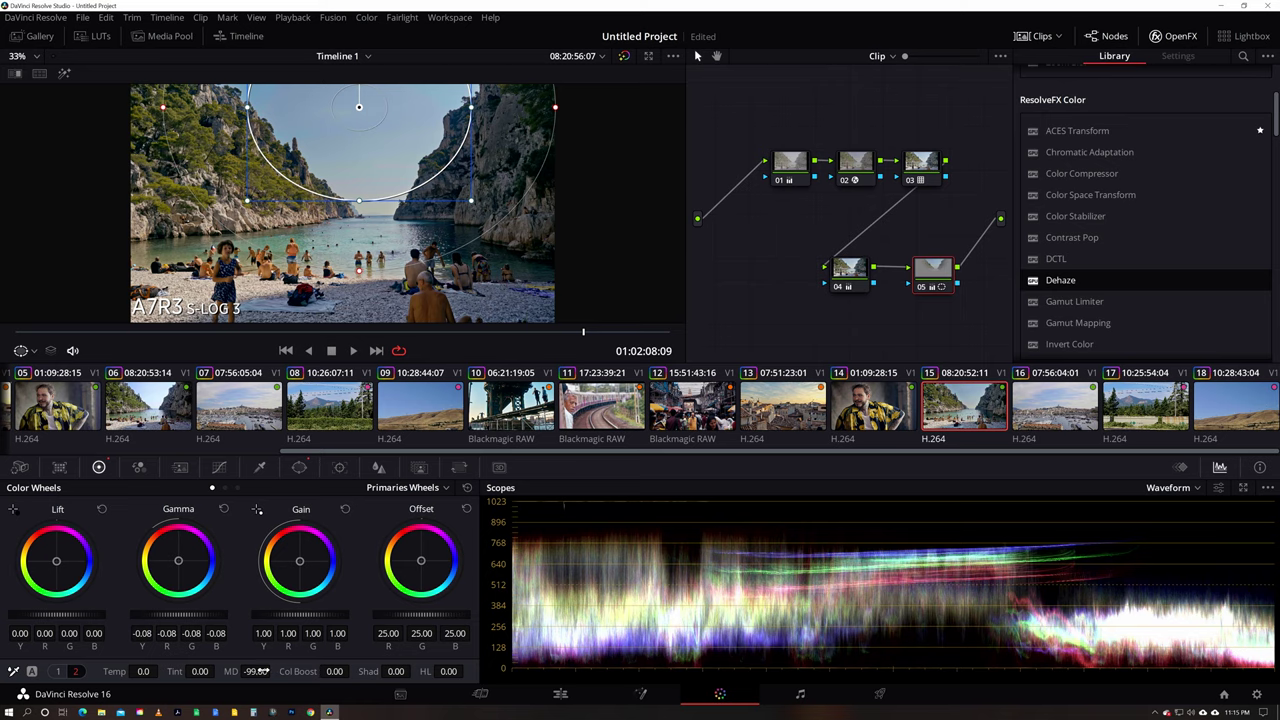
key(space)
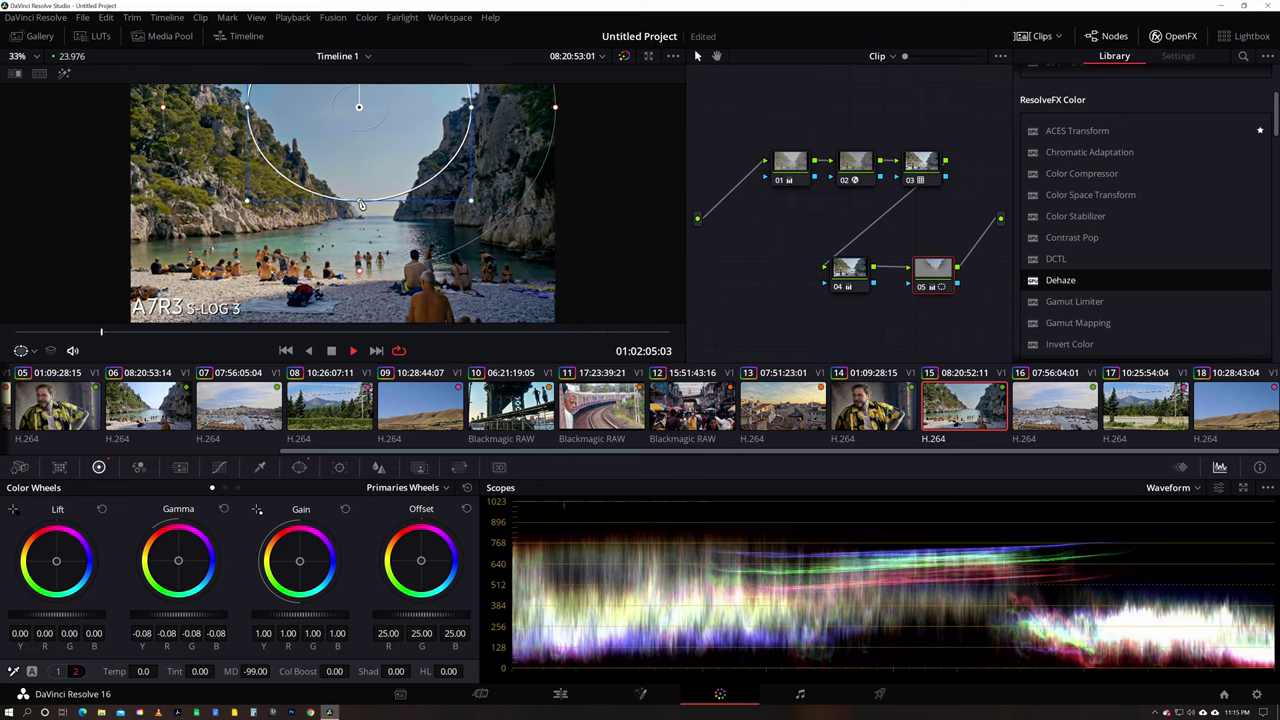
key(space)
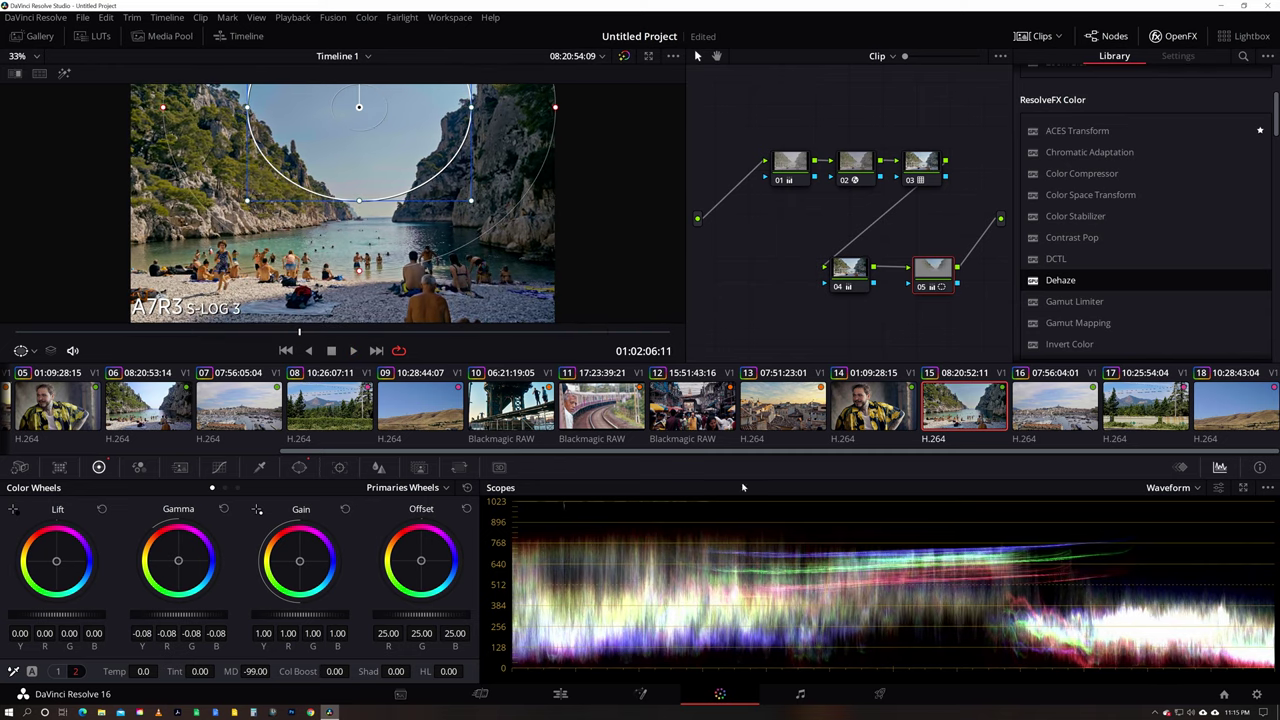
- Clear clip 16's existing grade, build a chain of three serial nodes, and apply Dehaze to the second node
click(1055, 420)
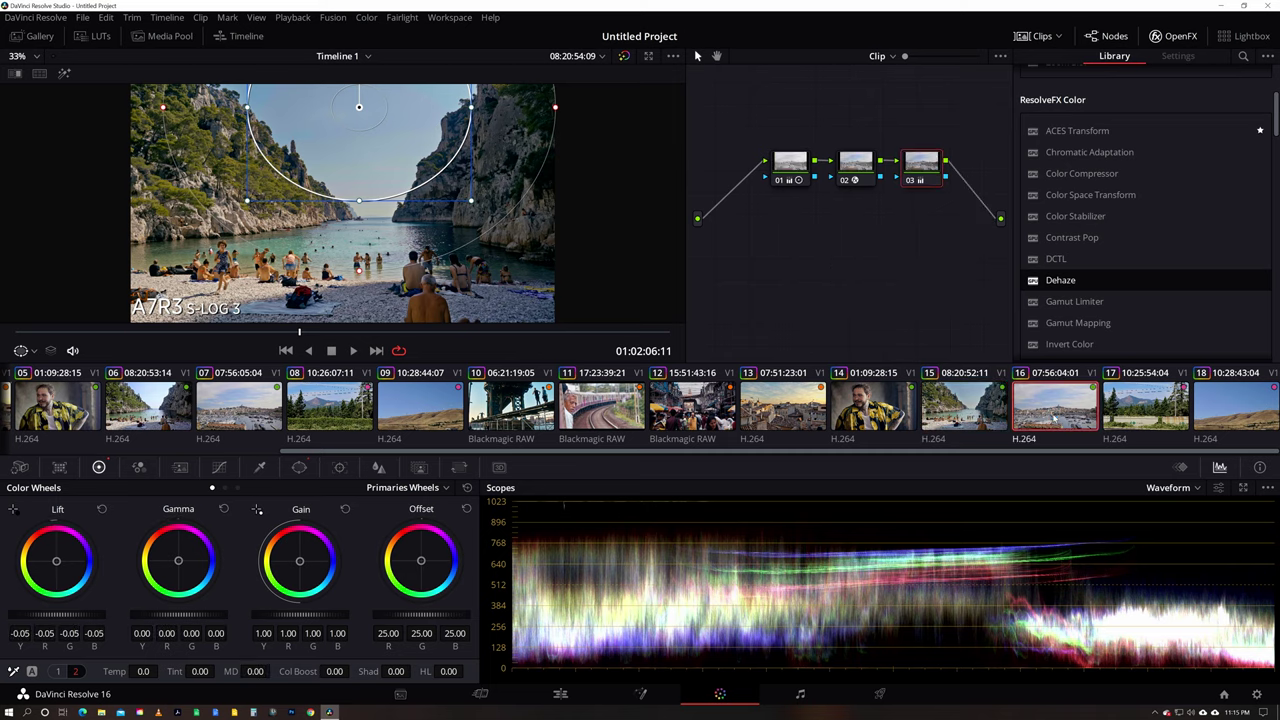
key(ctrl+a)
key(Delete)
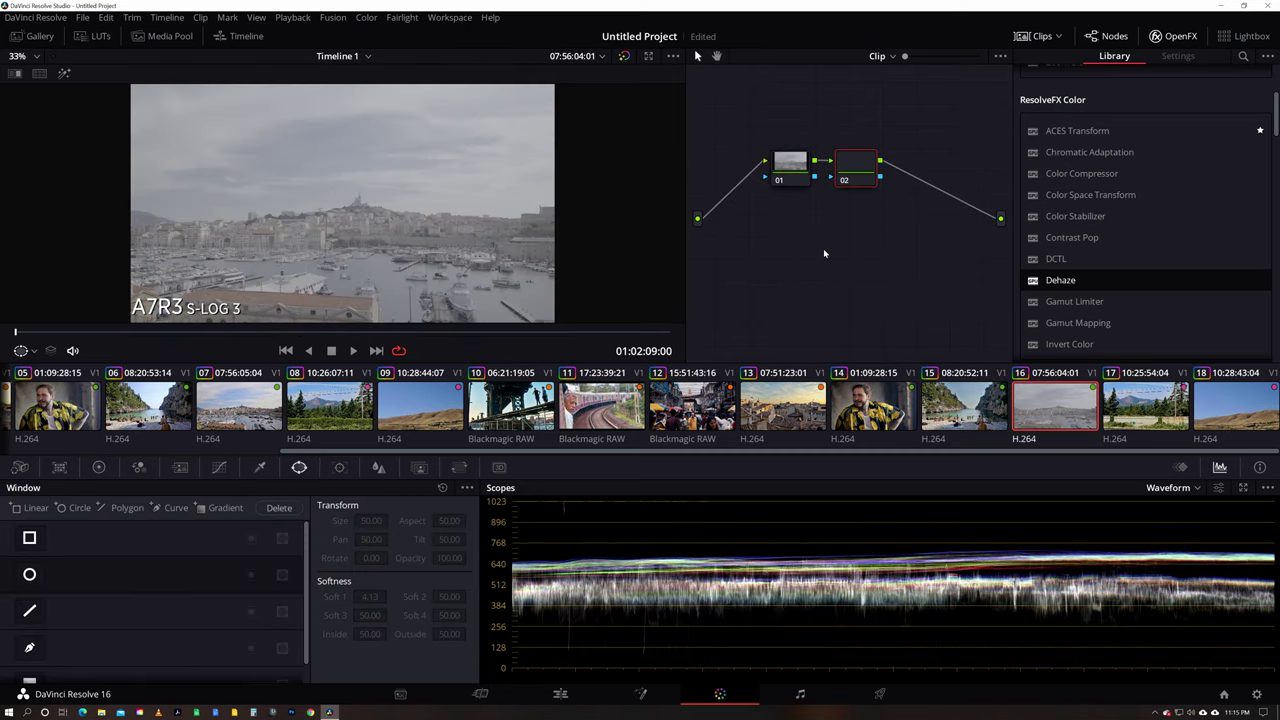
key(alt+s)
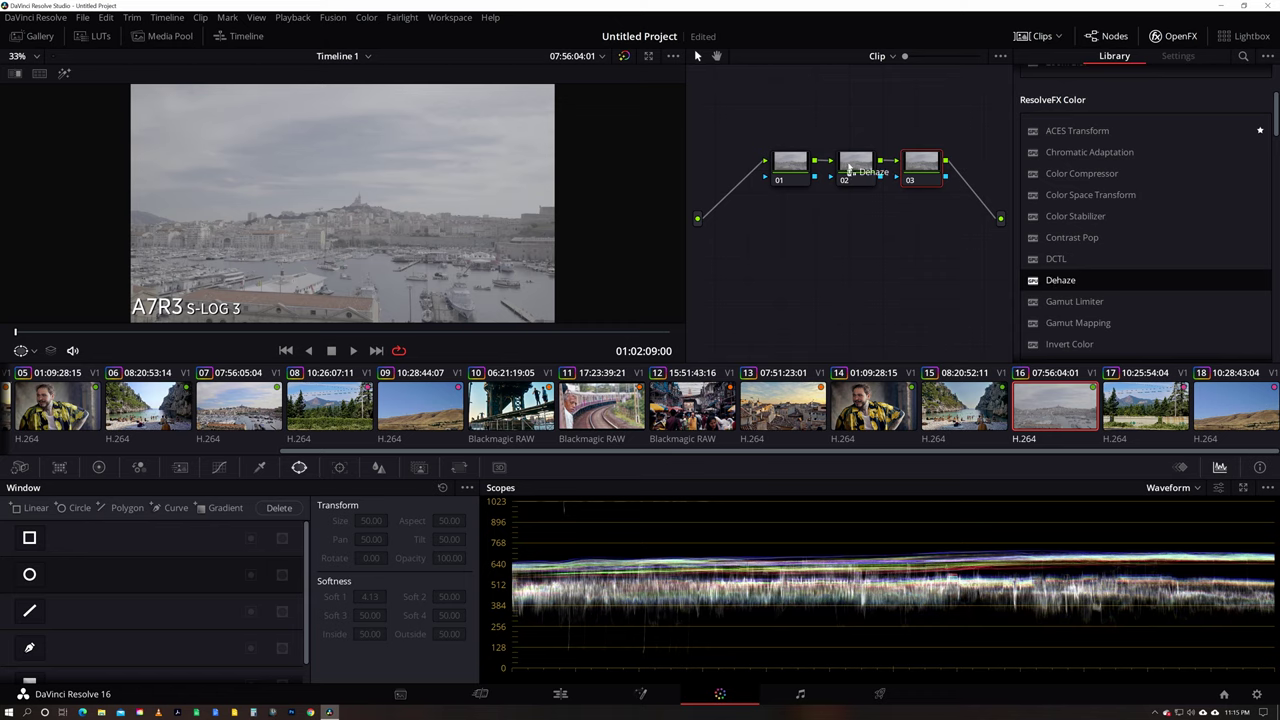
click(791, 163)
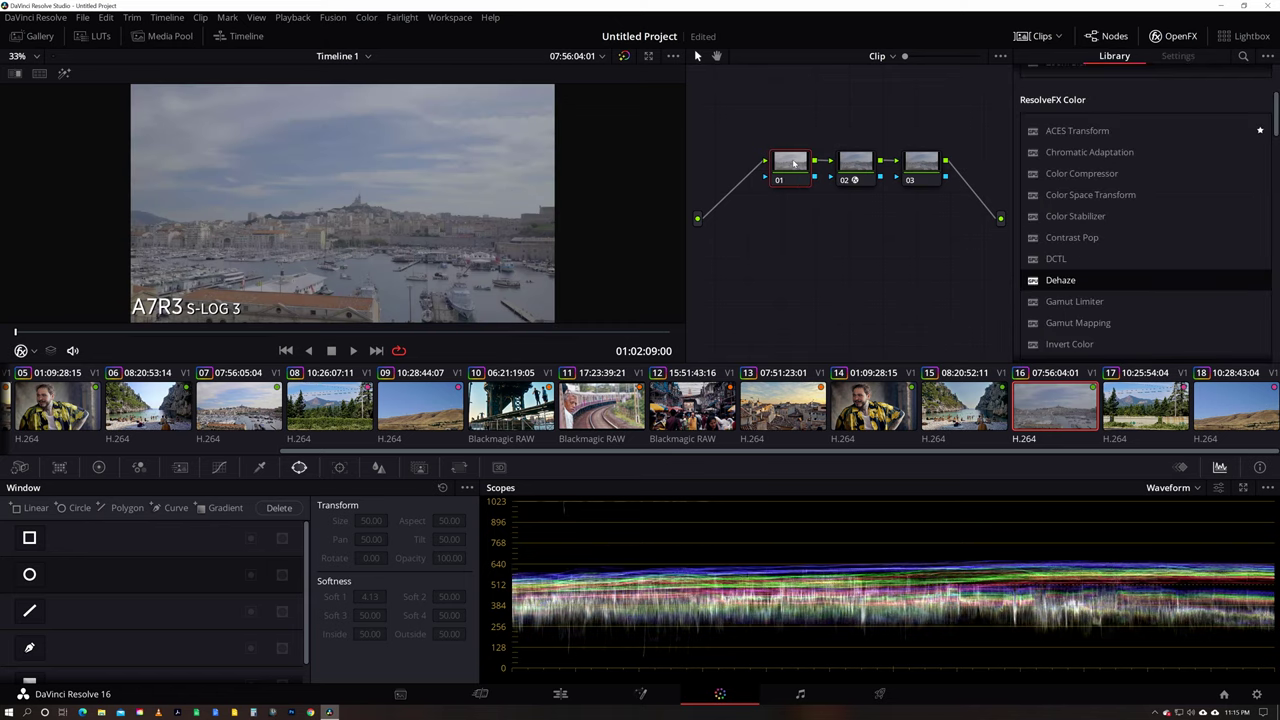
- Apply a 3D LUT from the Film Looks group to clip 16's third node
right_click(927, 167)
mouse_move(955, 312)
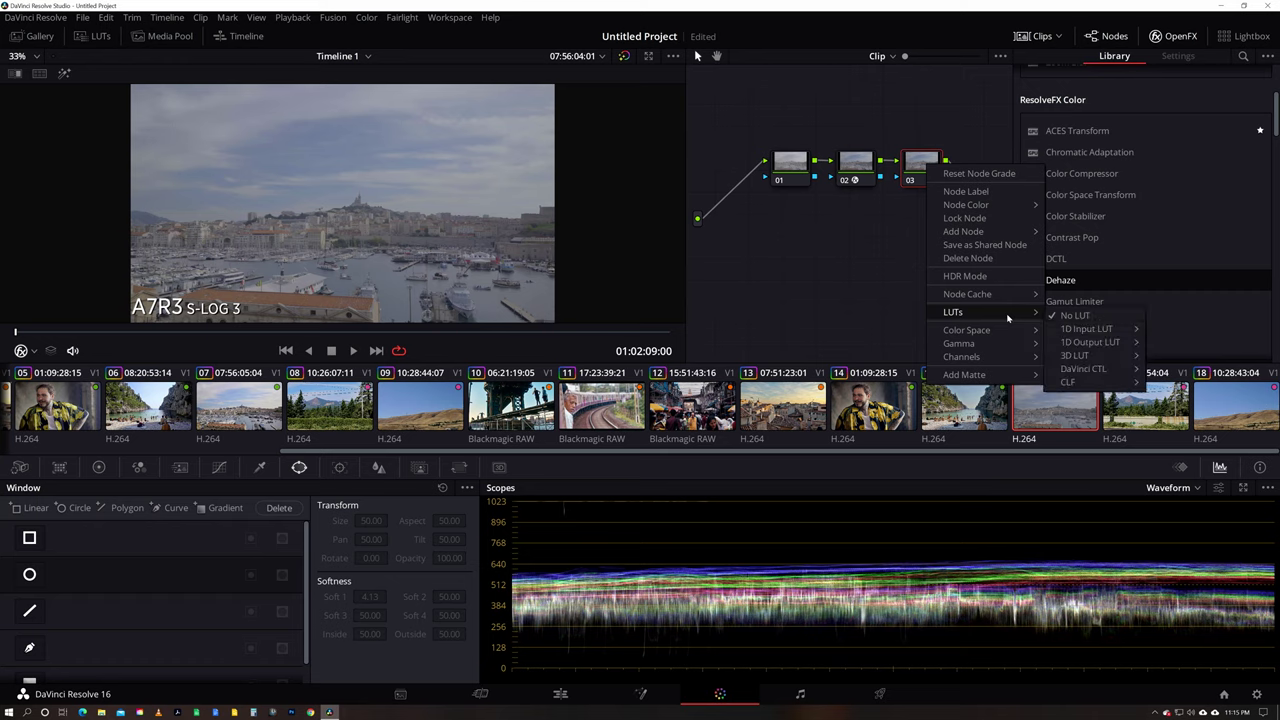
mouse_move(1088, 356)
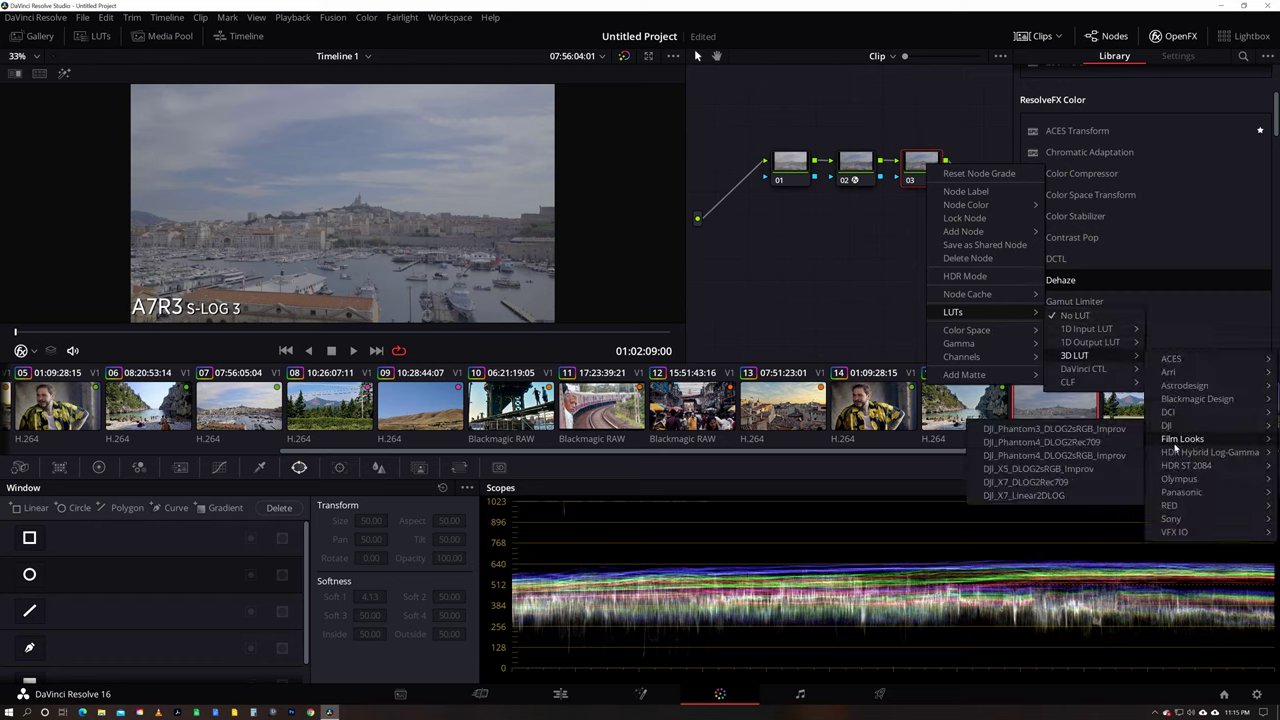
mouse_move(1178, 447)
click(1066, 588)
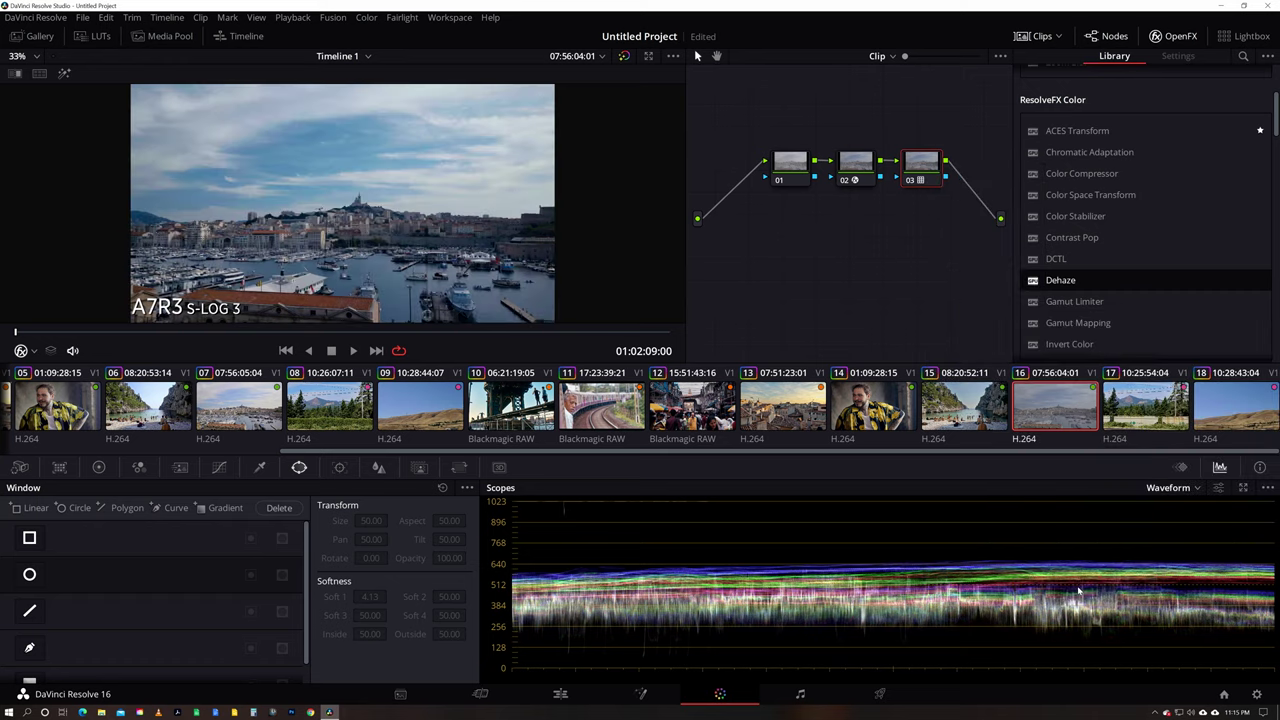
- On clip 16's first node, set temperature to 200.0, tint to -1.00, shadows to 33.50 and highlights to -38.50
click(98, 467)
drag(145, 672, 162, 672)
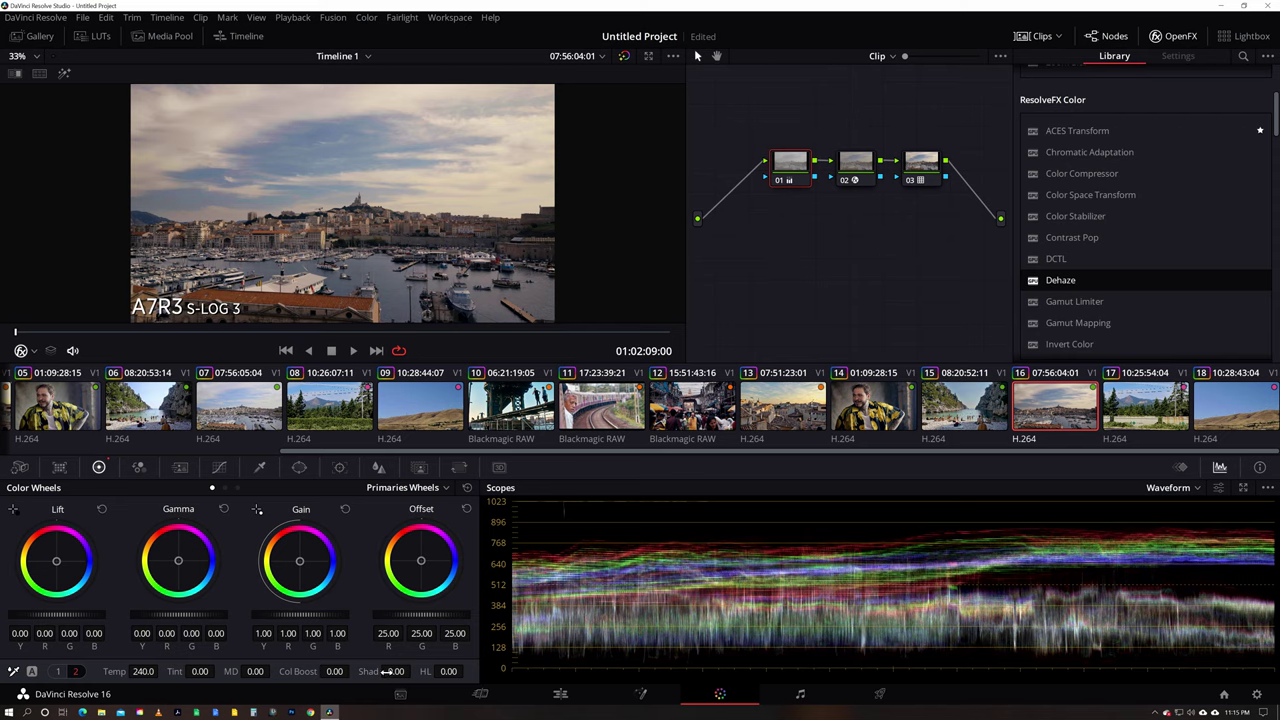
mouse_move(394, 671)
mouse_down()
mouse_move(434, 672)
mouse_move(410, 672)
mouse_up()
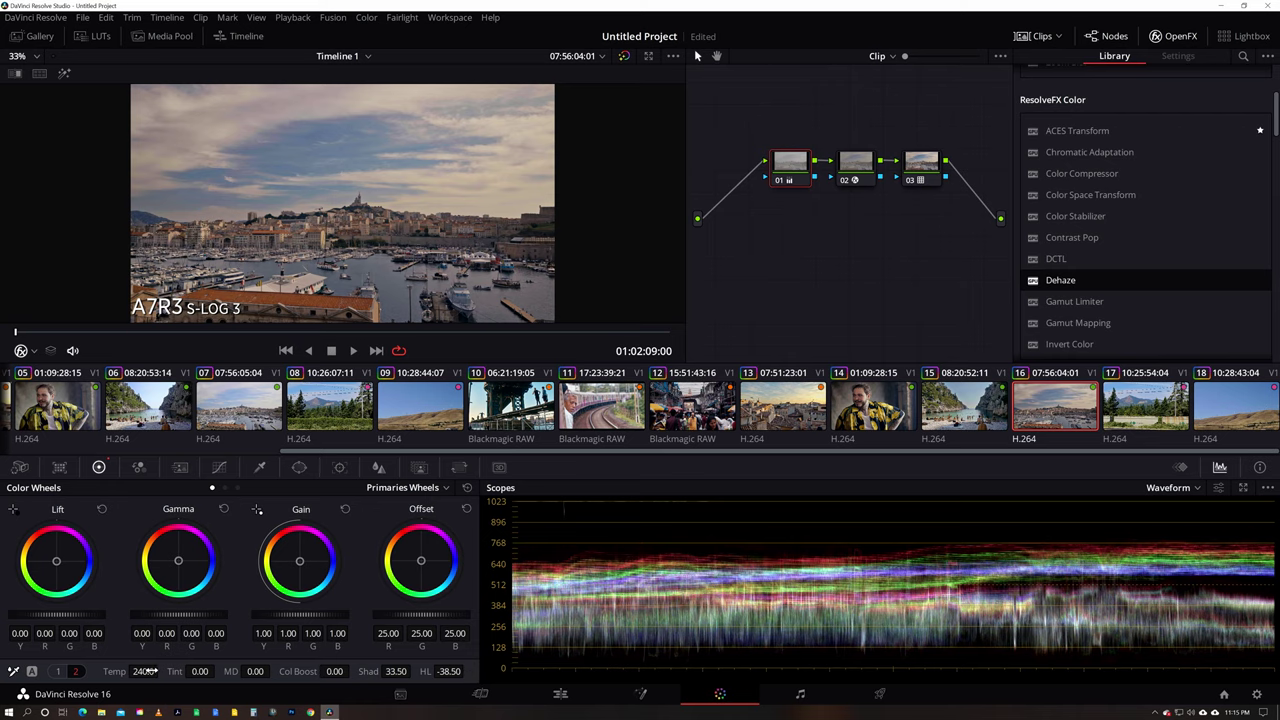
drag(145, 671, 218, 671)
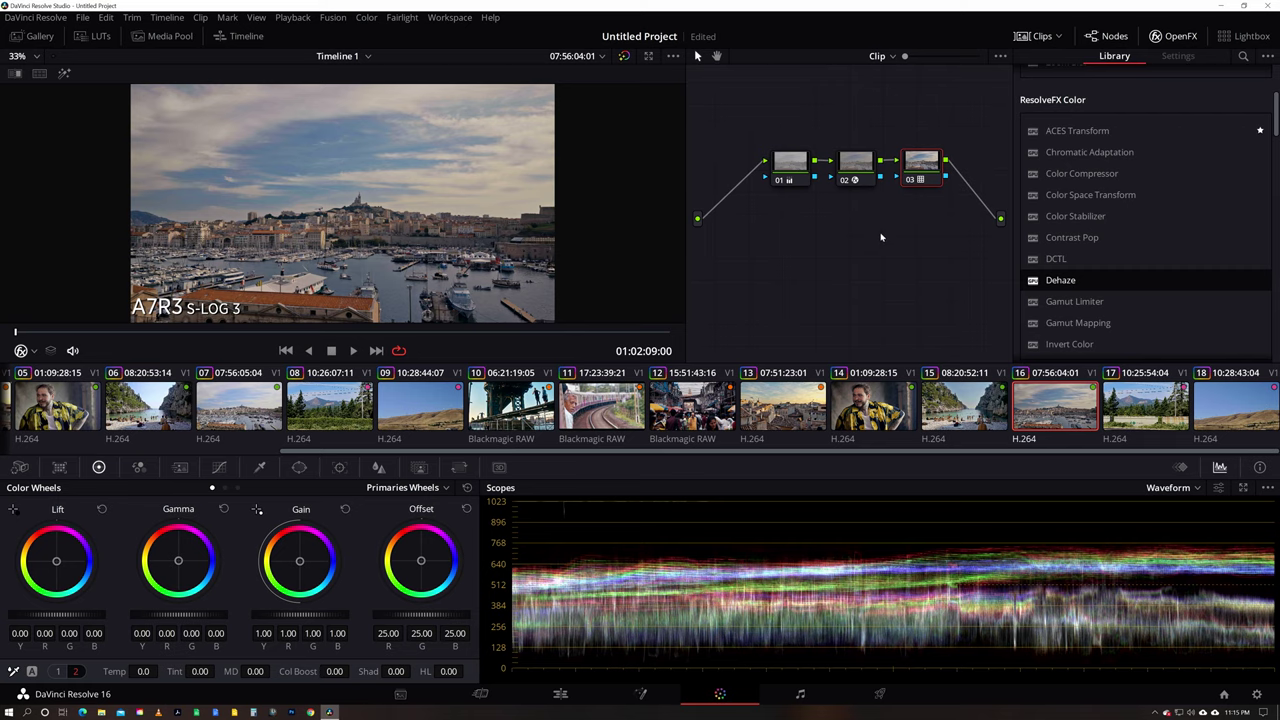
- Add a fourth serial node to clip 16 with lift at -0.03, raise the first node's shadows to 56.50, and play the clip
key(alt+s)
drag(718, 212, 845, 267)
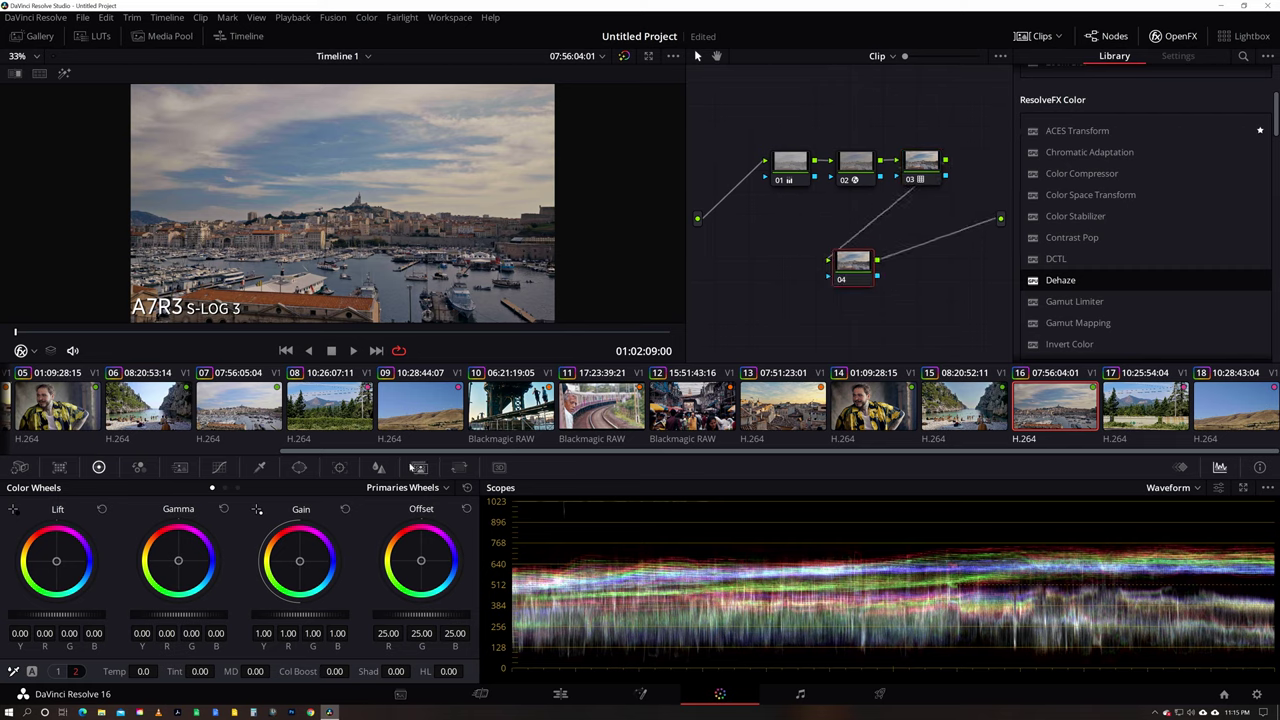
drag(76, 621, 63, 621)
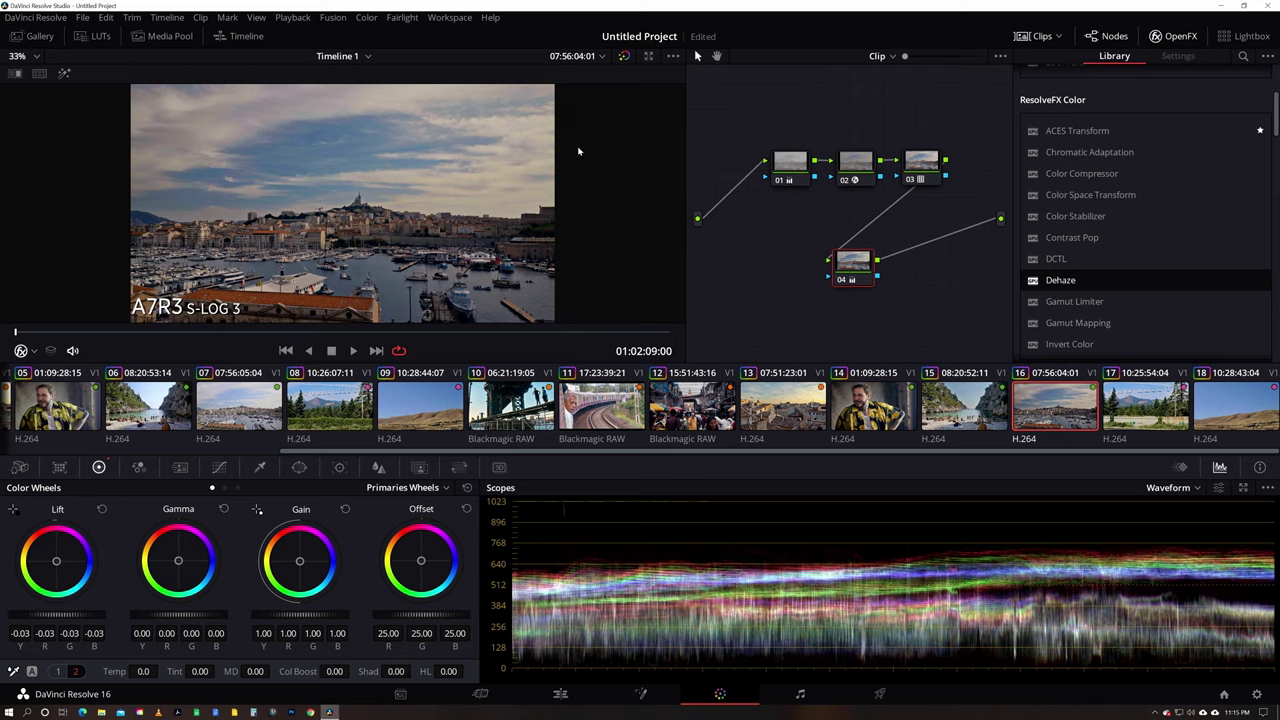
drag(396, 671, 414, 671)
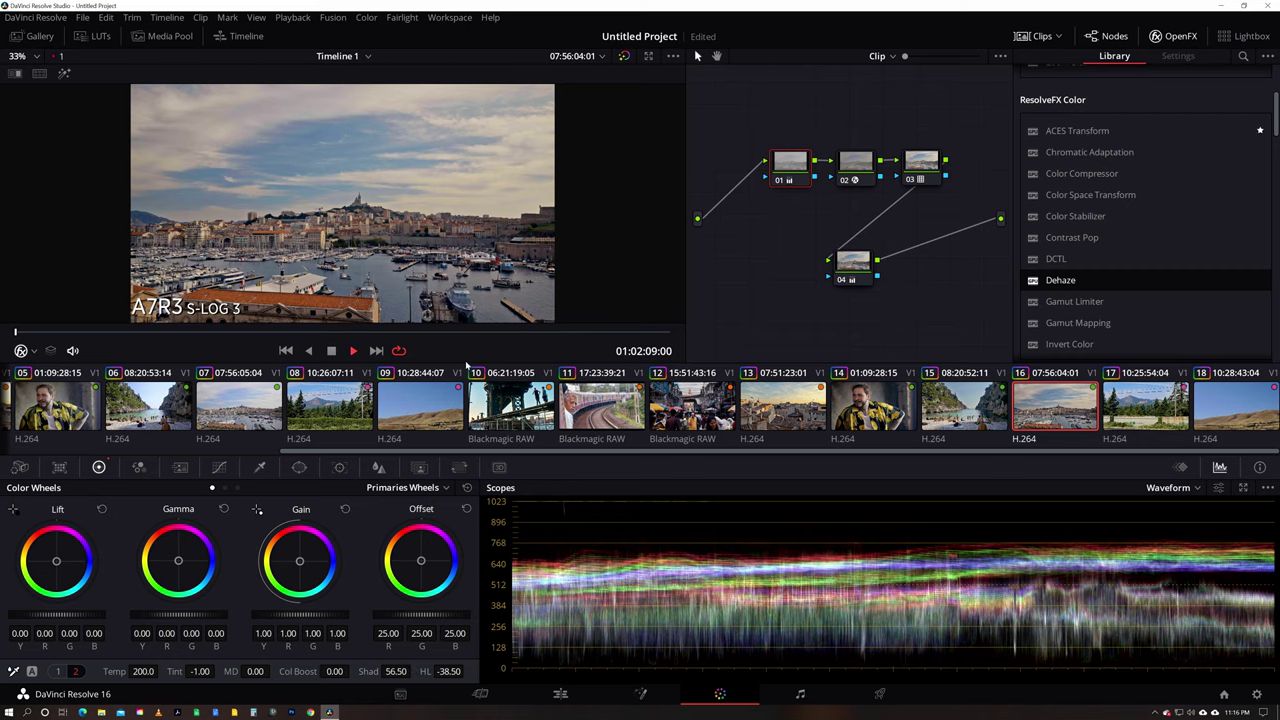
key(space)
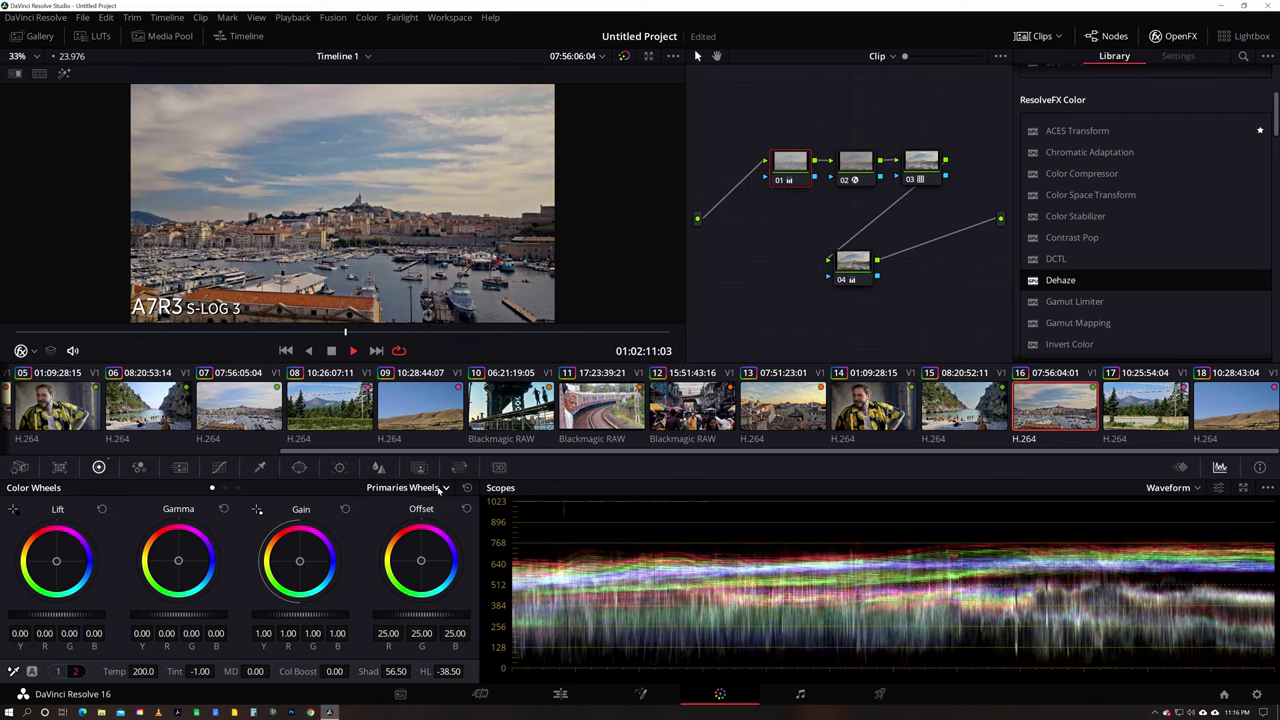
- Clear clip 17's existing grade, build a chain of three serial nodes, and apply Dehaze to the second node
click(1142, 406)
drag(945, 114, 787, 222)
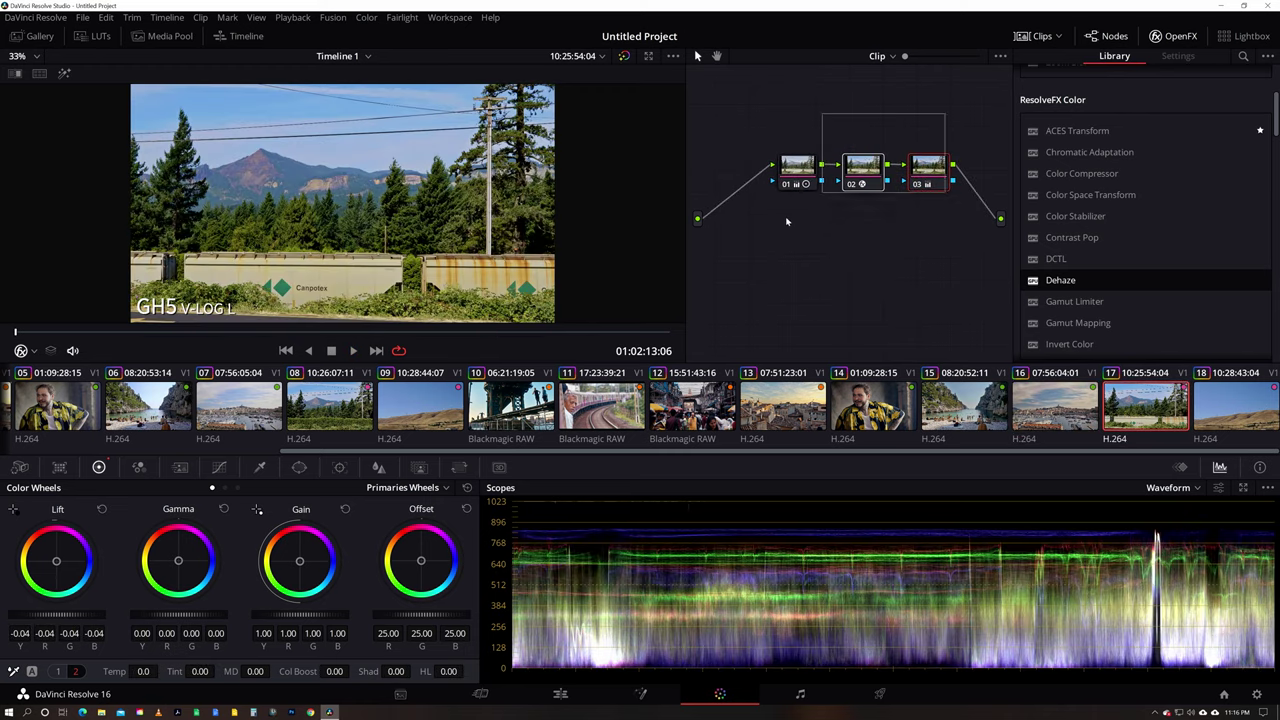
key(Delete)
key(alt+s)
key(alt+s)
key(alt+s)
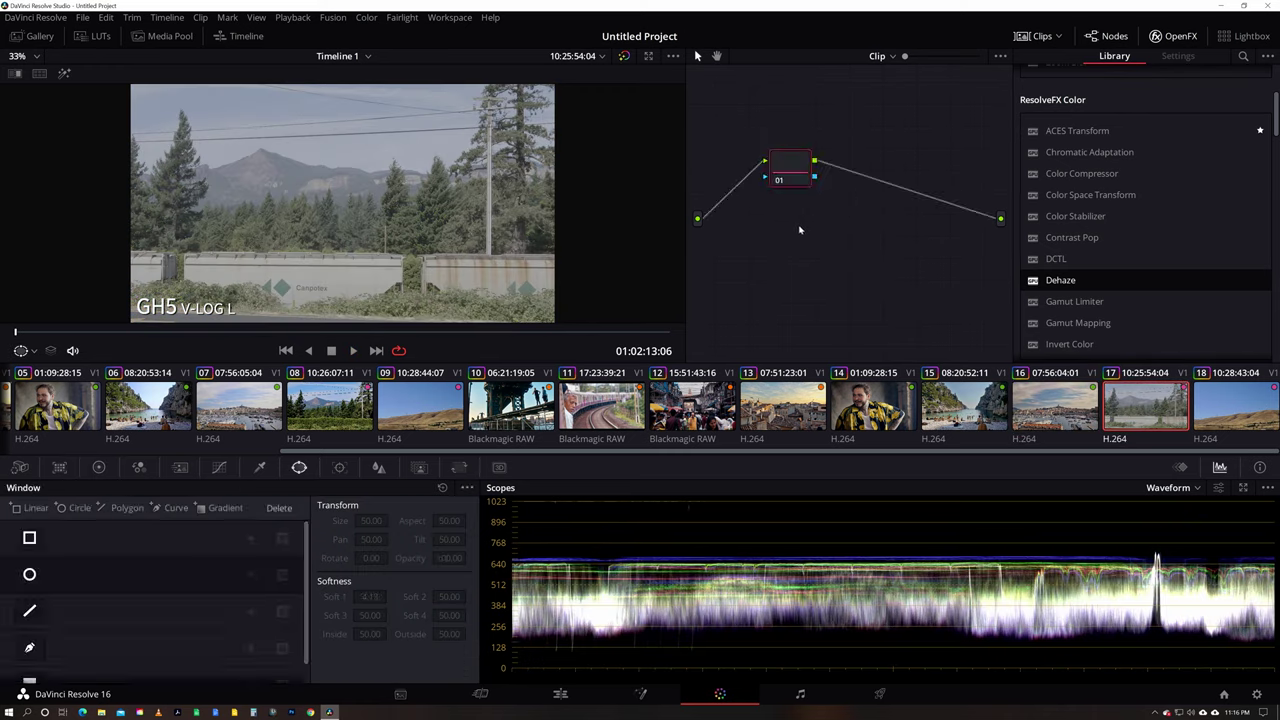
drag(850, 167, 852, 168)
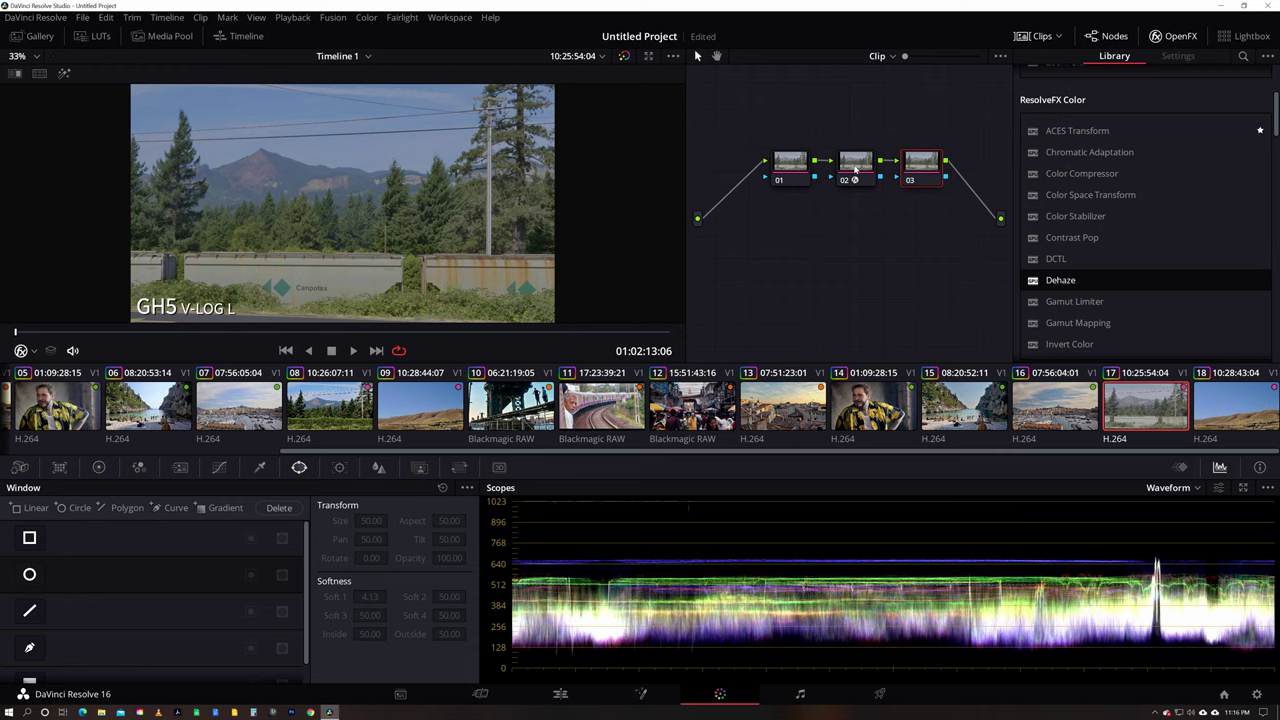
- Apply a 3D LUT from the Film Looks group to clip 17's third node
click(922, 162)
right_click(922, 162)
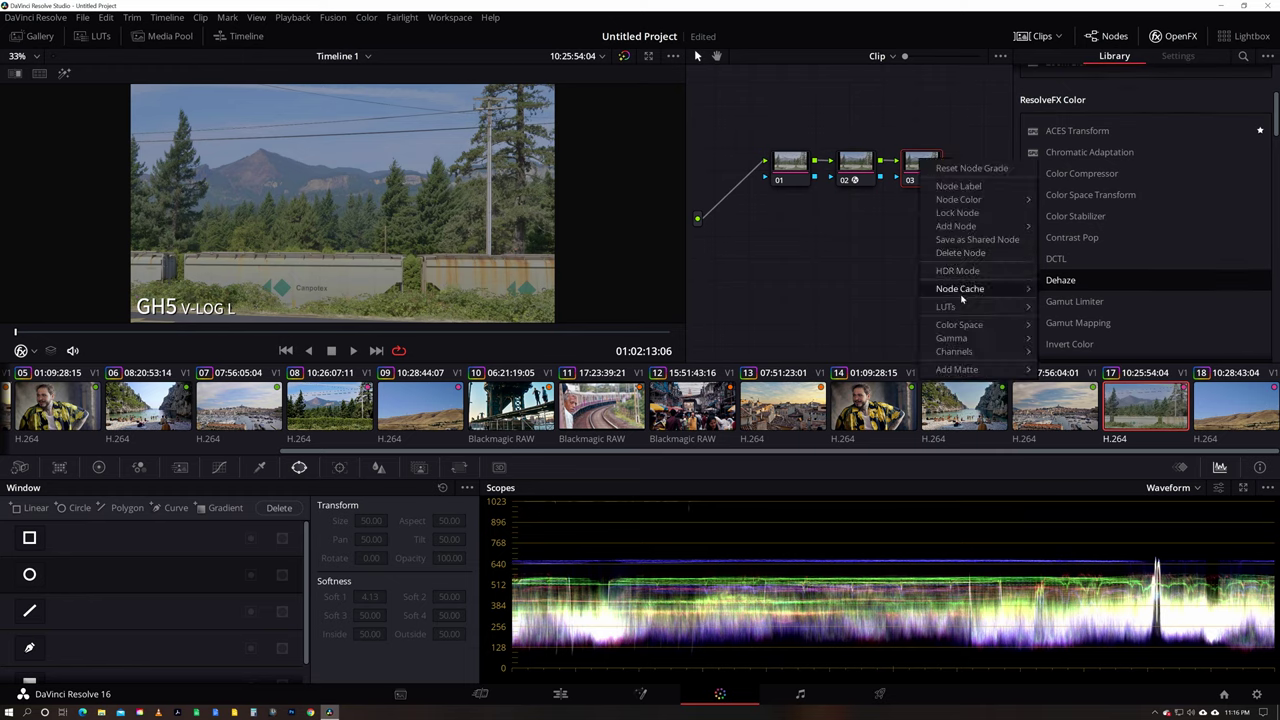
mouse_move(958, 307)
mouse_move(1092, 352)
mouse_move(1165, 433)
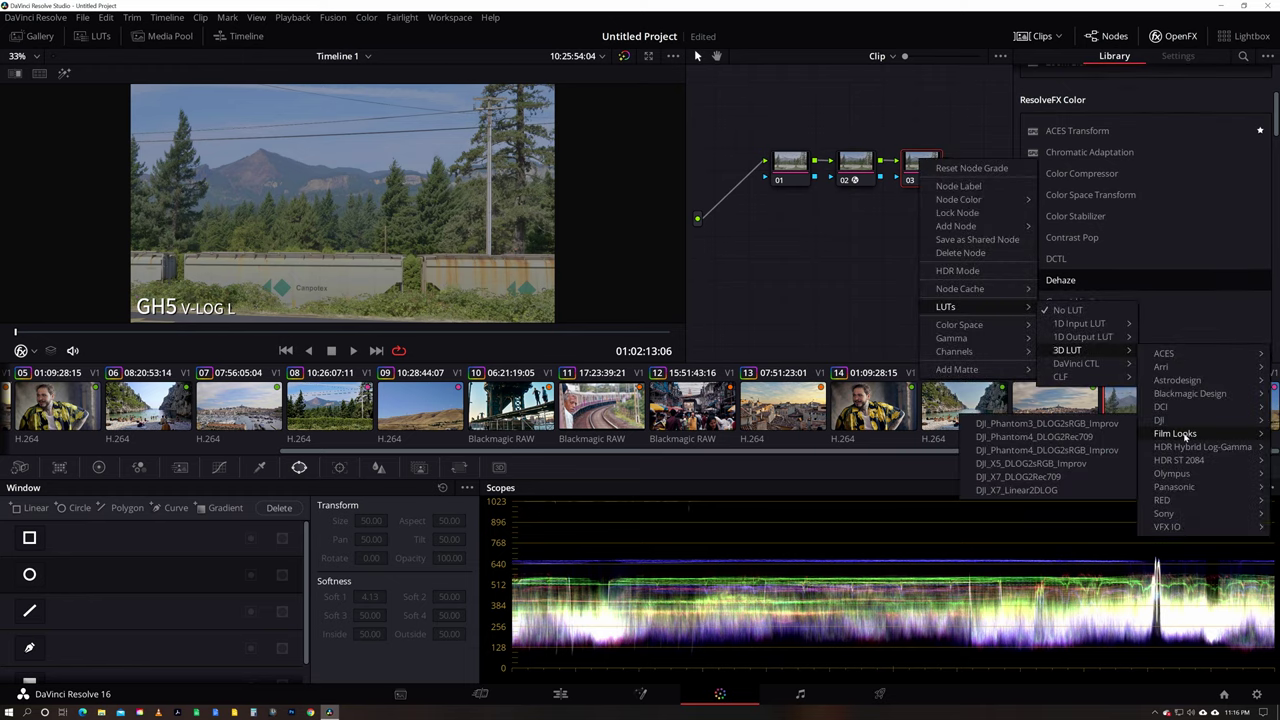
click(1090, 583)
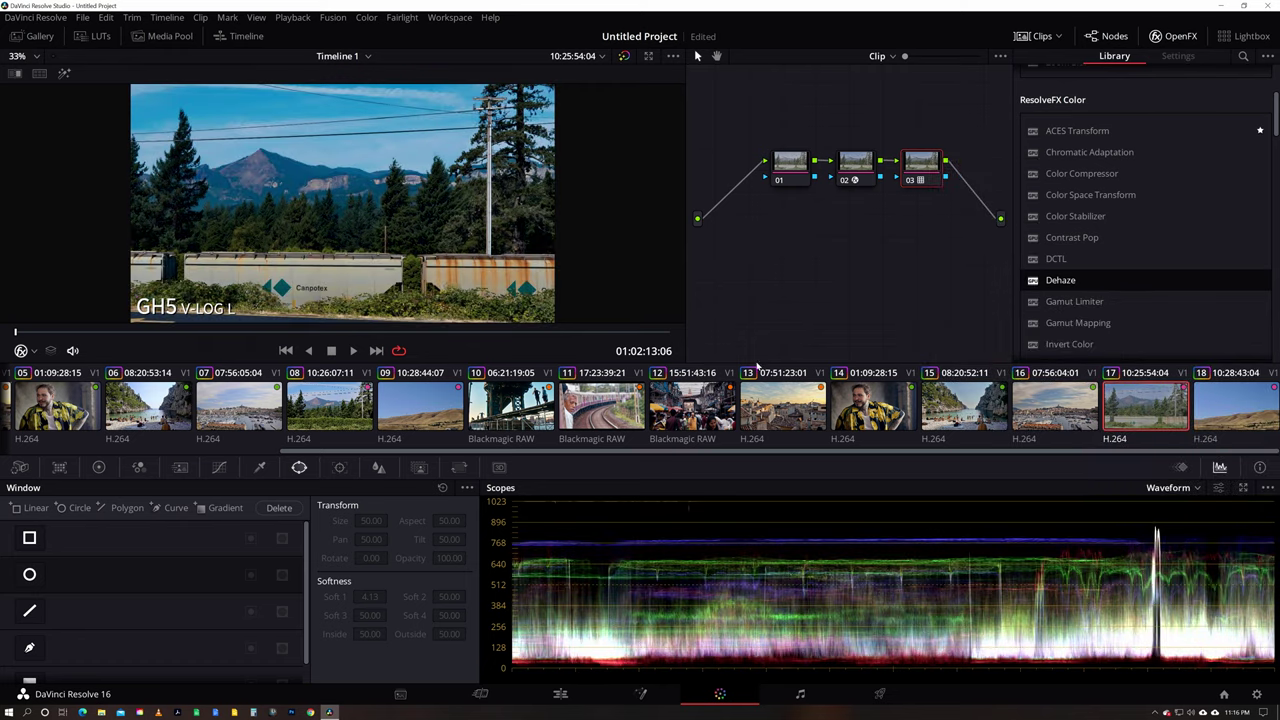
- On clip 17's first node, set temperature to 190.0, gamma to 0.05, gain to 0.95 and shadows to -9.50
click(99, 467)
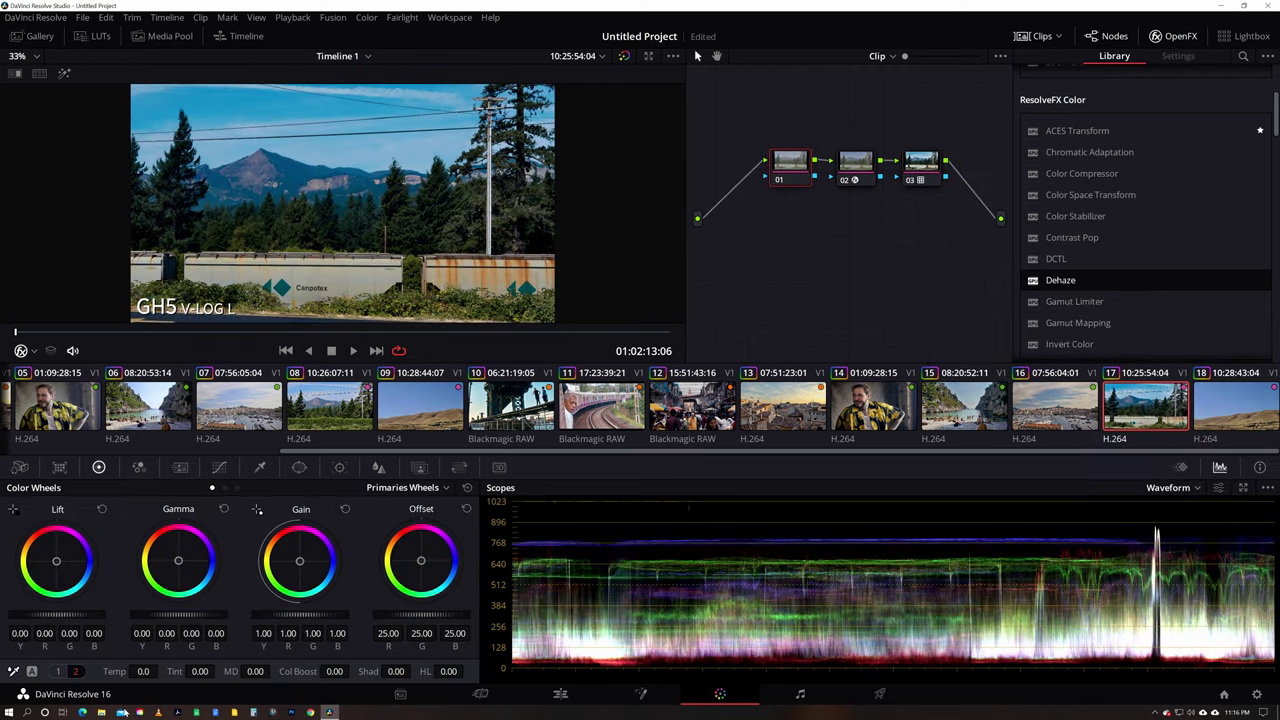
mouse_move(160, 671)
mouse_down()
mouse_move(184, 671)
mouse_move(161, 671)
mouse_up()
drag(178, 615, 203, 615)
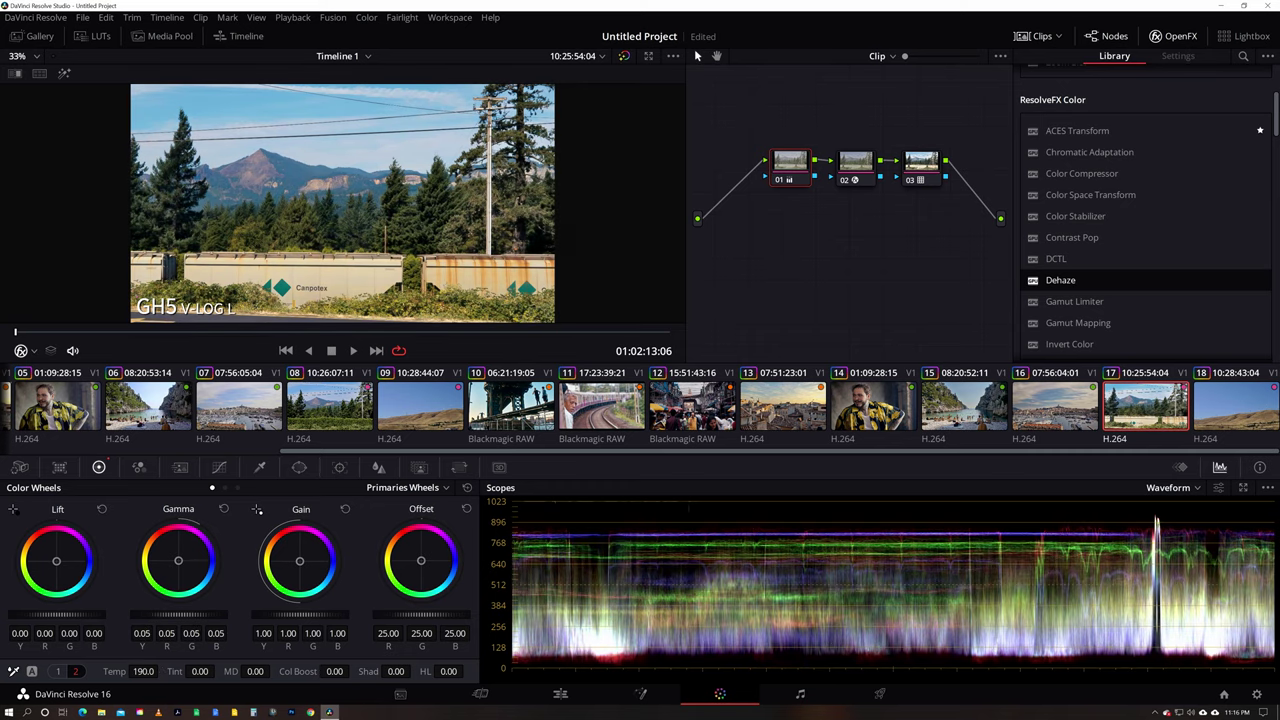
drag(299, 614, 299, 614)
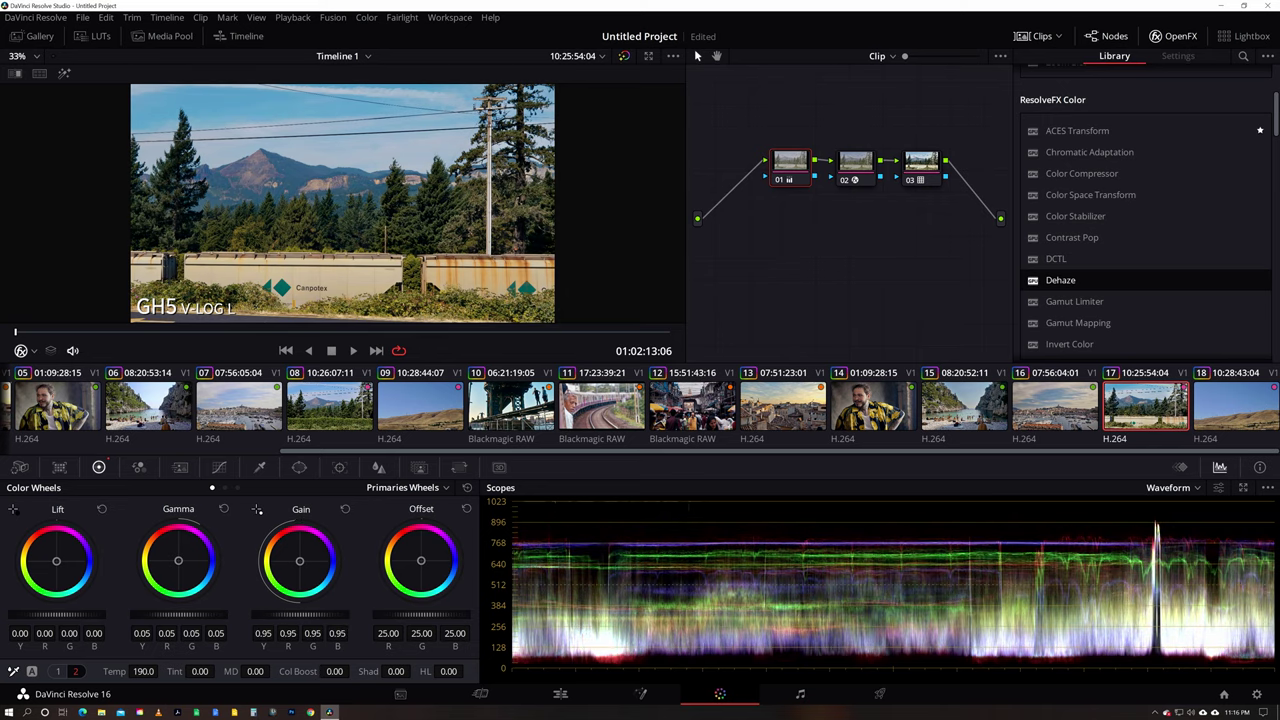
drag(396, 671, 396, 671)
- Add a fourth serial node after clip 17's LUT node, set its lift to -0.02, and play part of the clip
key(alt+s)
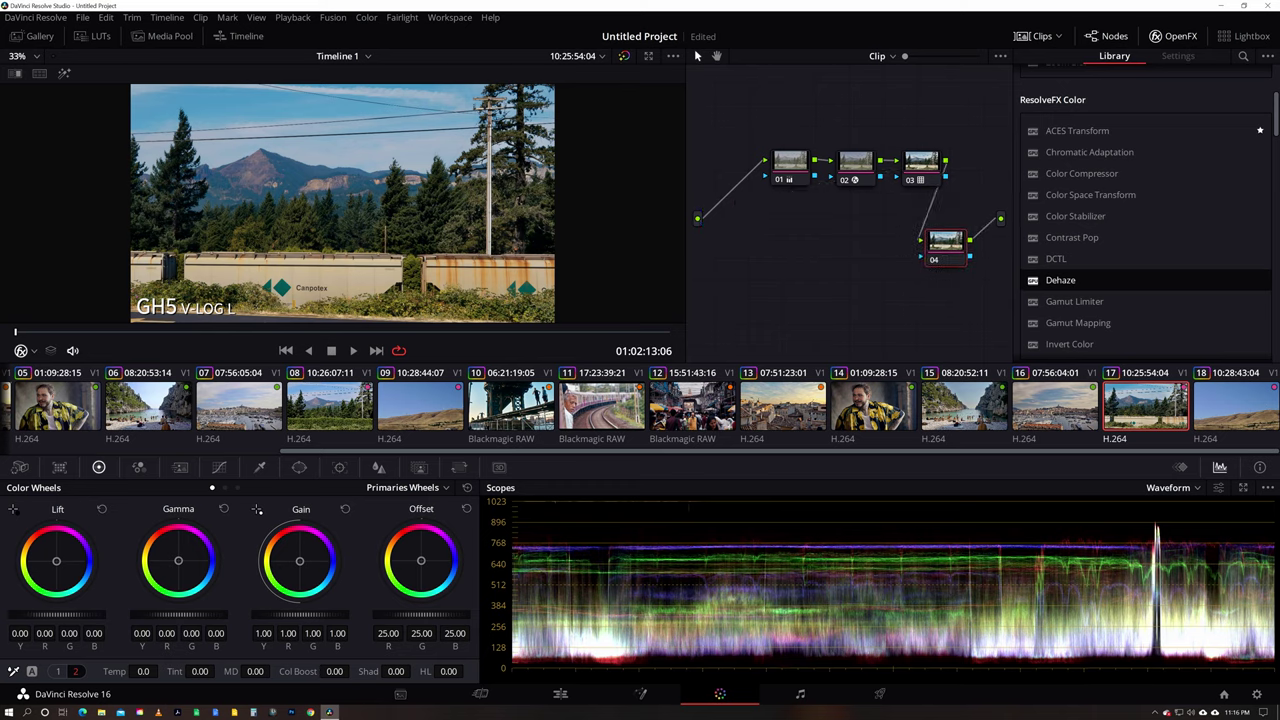
drag(57, 615, 45, 615)
key(space)
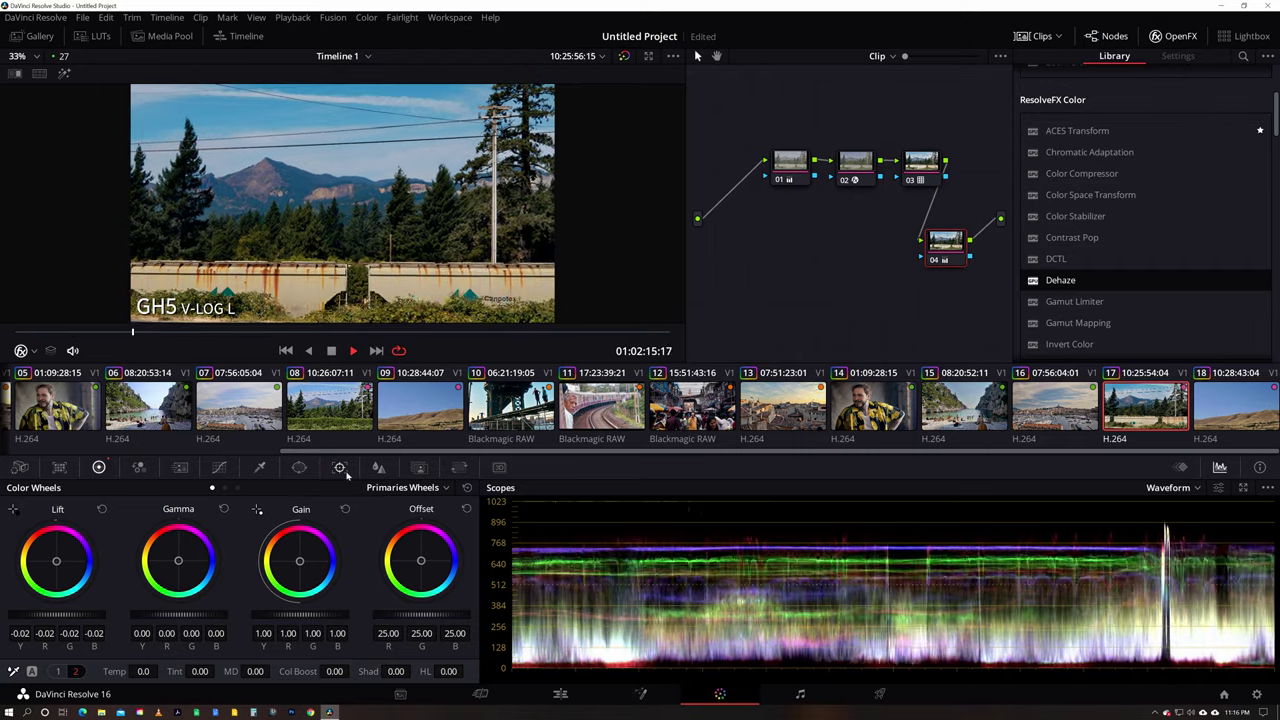
key(space)
- Set temperature to 230.0 and tint to 4.00 on clip 17's first node, play the clip, and select clip 18
click(793, 163)
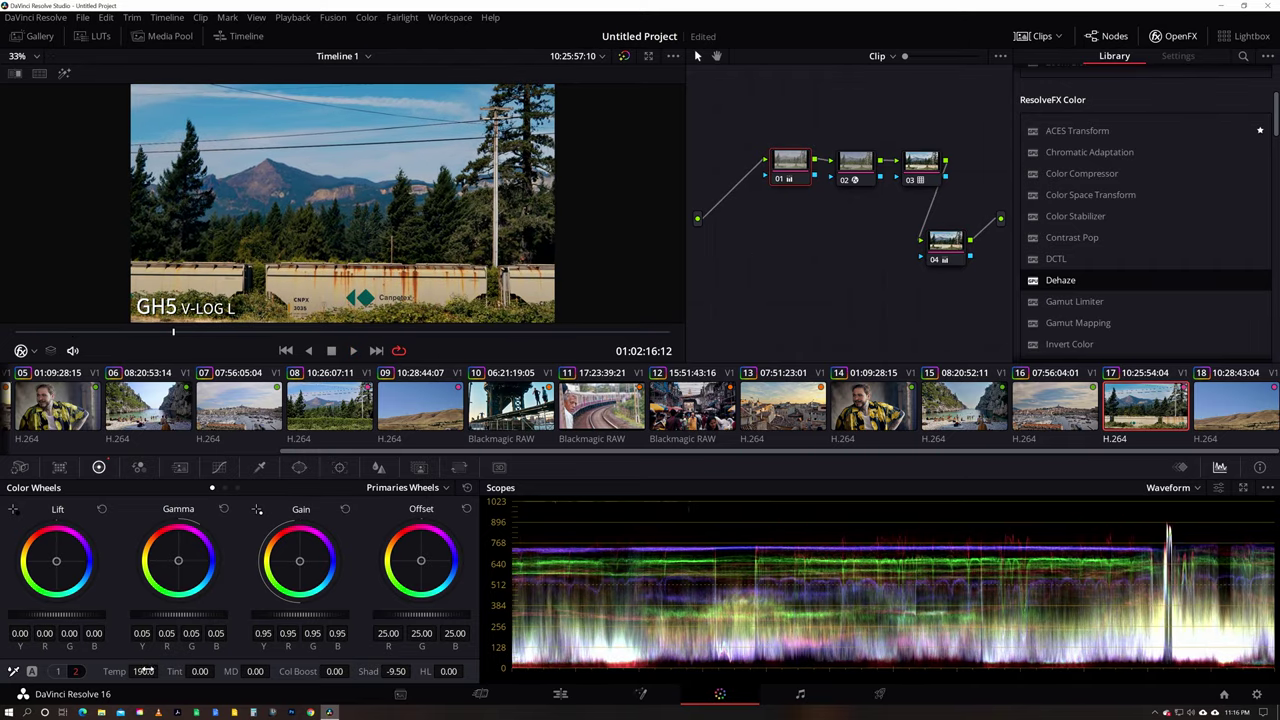
mouse_move(143, 671)
mouse_down()
mouse_move(162, 671)
mouse_move(150, 671)
mouse_up()
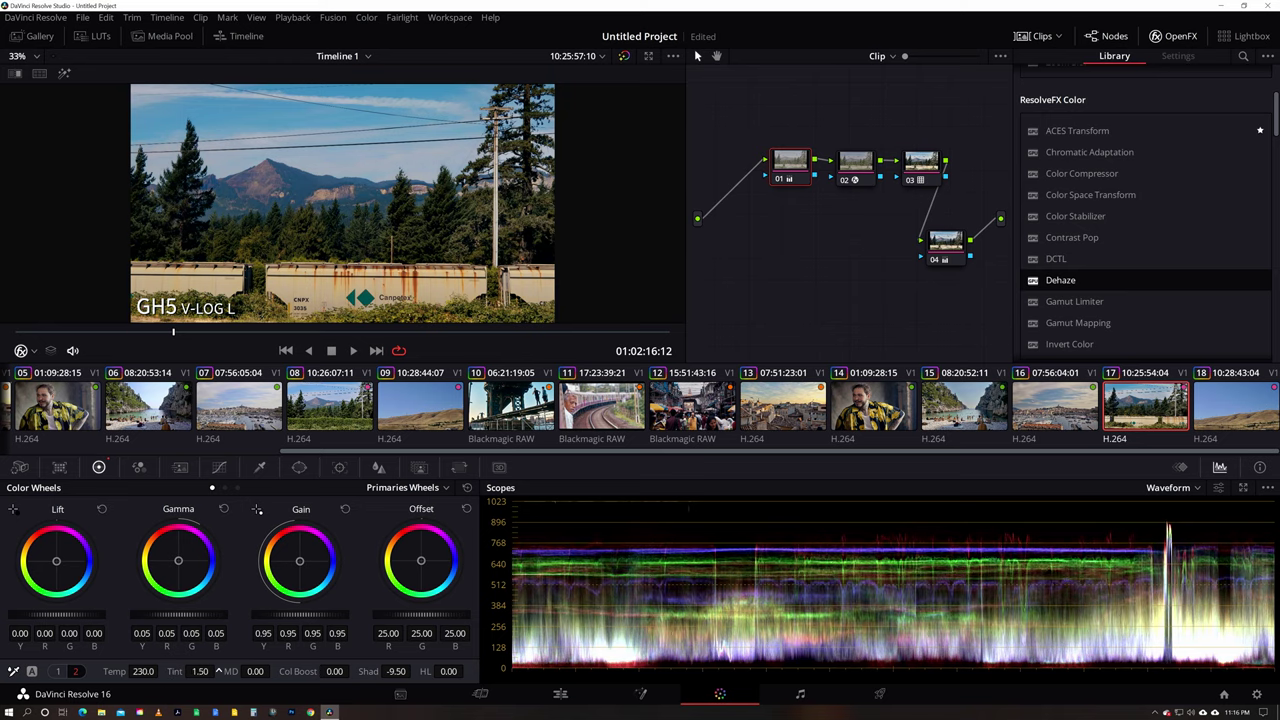
key(space)
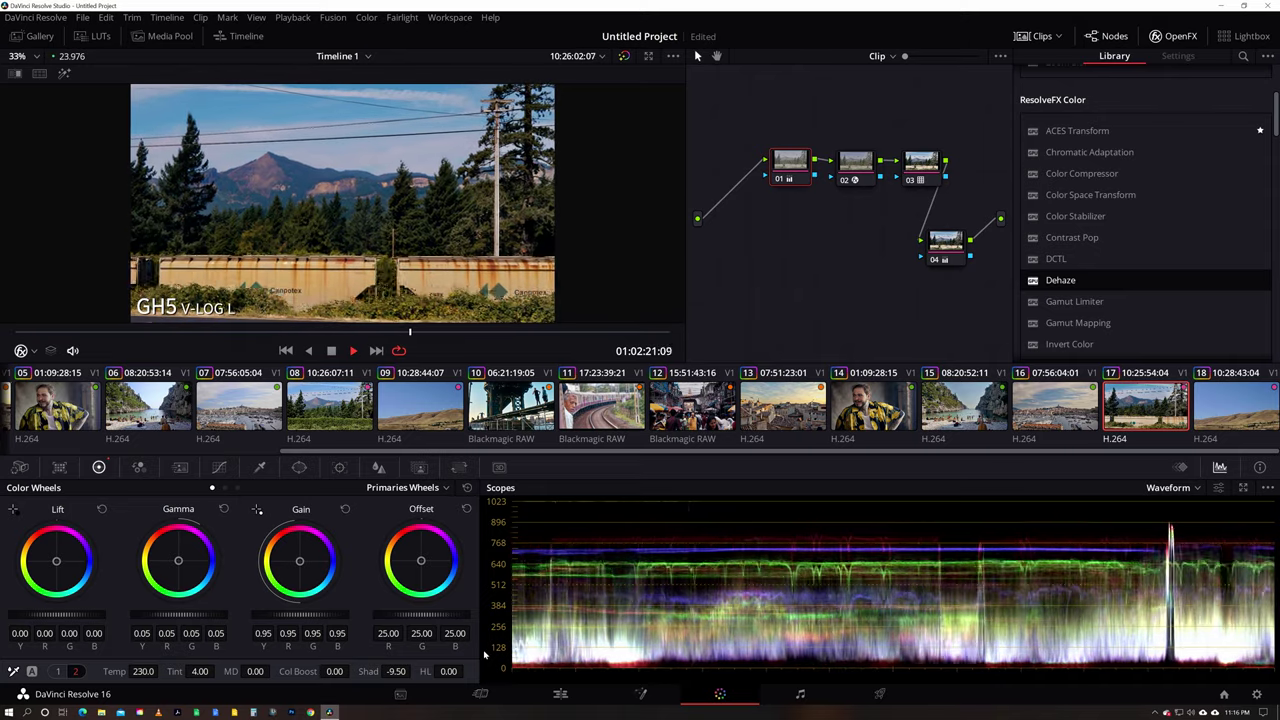
click(1221, 409)
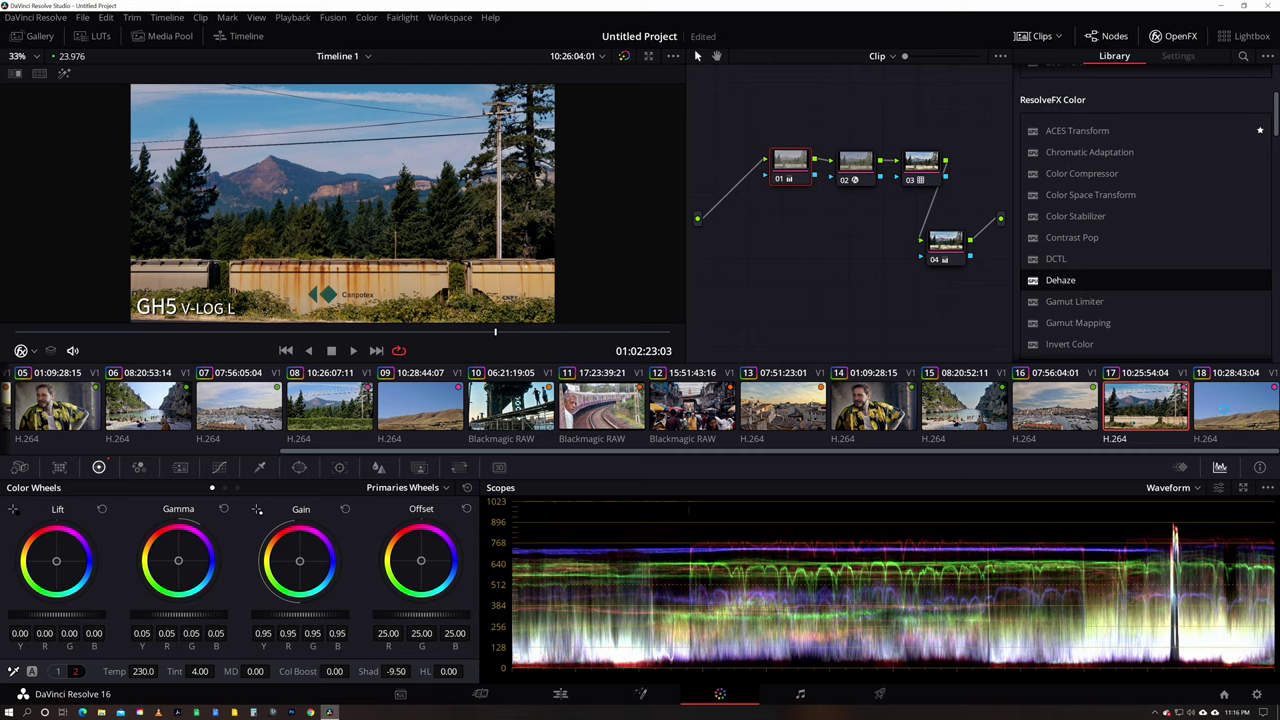
- Delete clip 18's existing nodes, add three serial nodes, and apply Dehaze to the second one
drag(934, 127, 762, 231)
key(Delete)
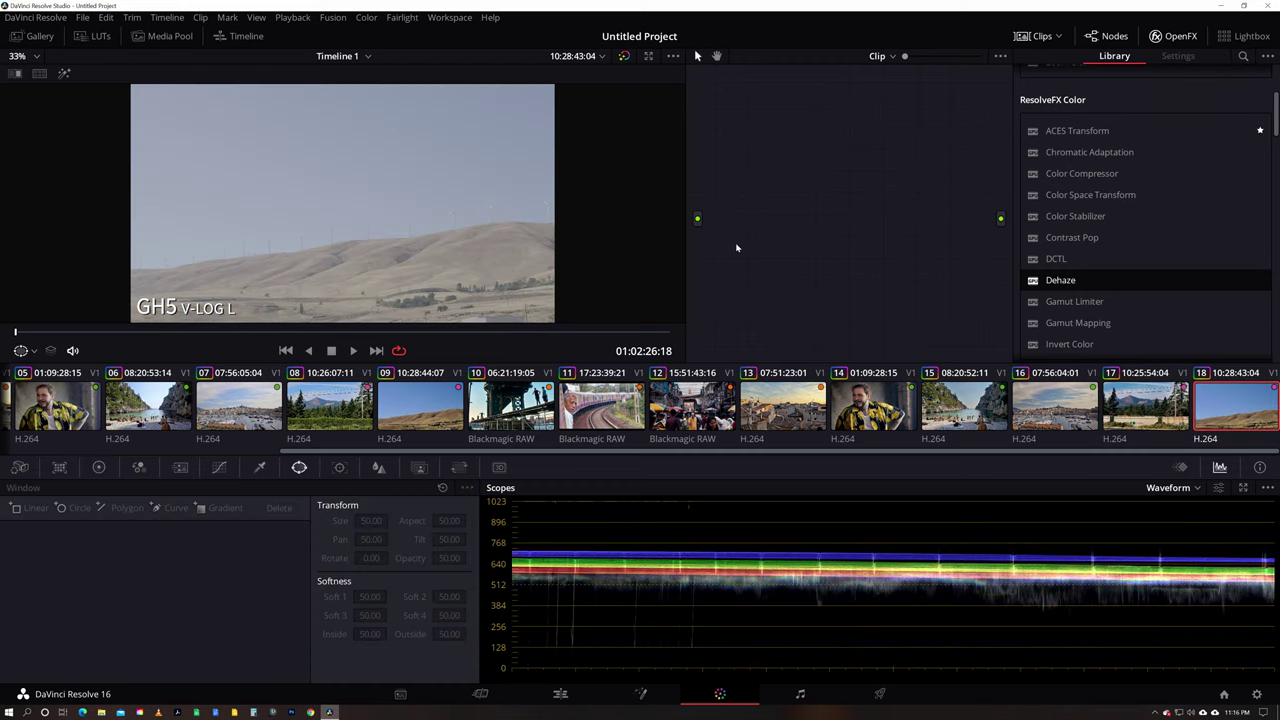
key(alt+s)
key(alt+s)
key(alt+s)
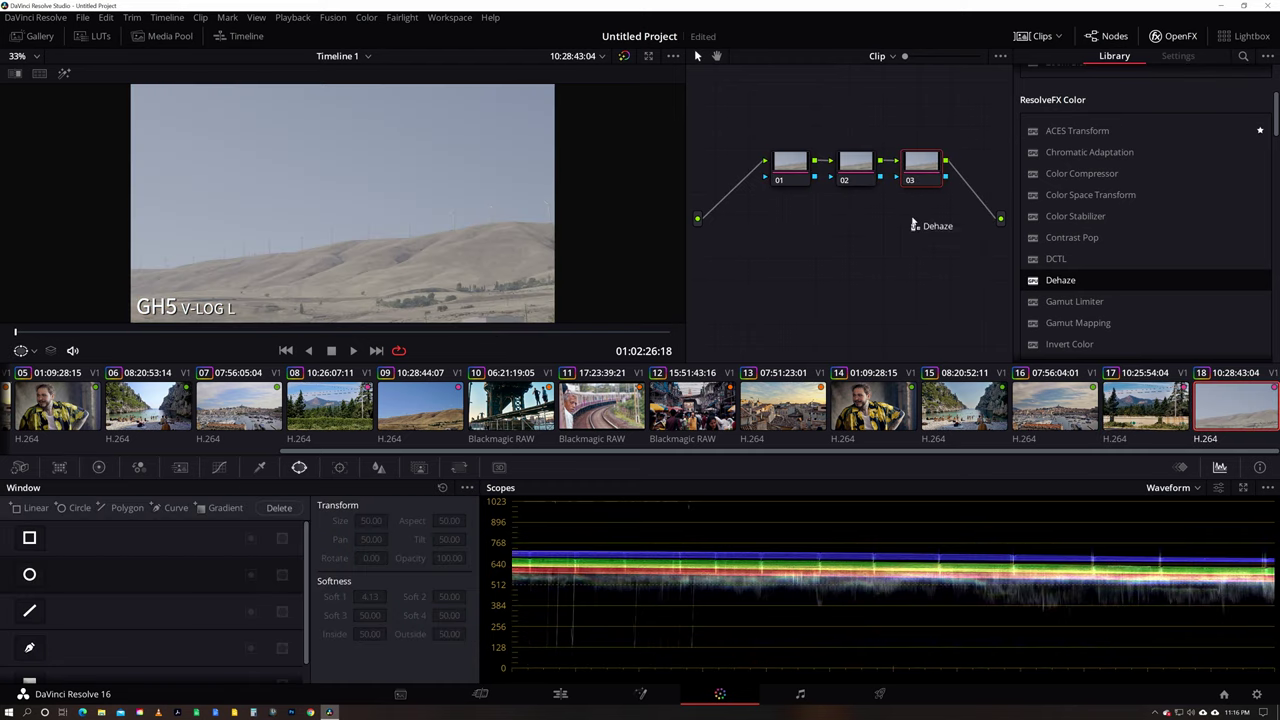
drag(858, 167, 856, 171)
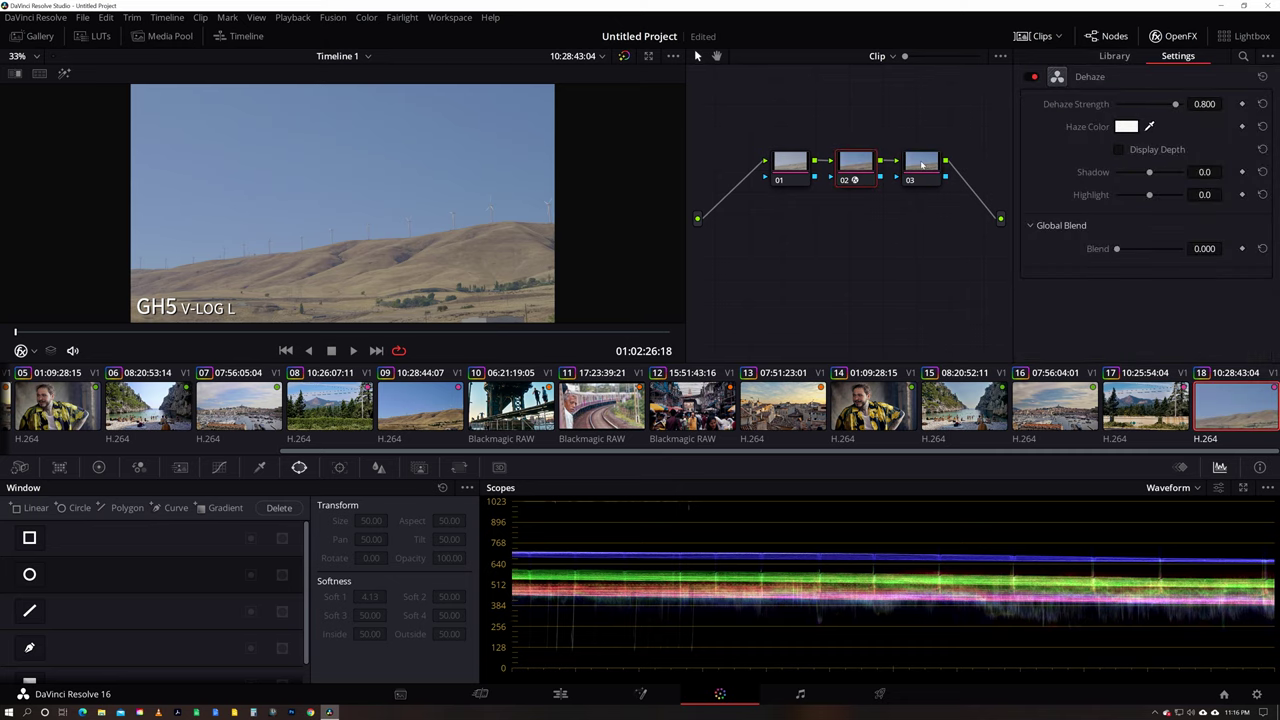
- Apply a film-look 3D LUT to clip 18's third node
right_click(921, 165)
mouse_move(945, 309)
mouse_move(1098, 354)
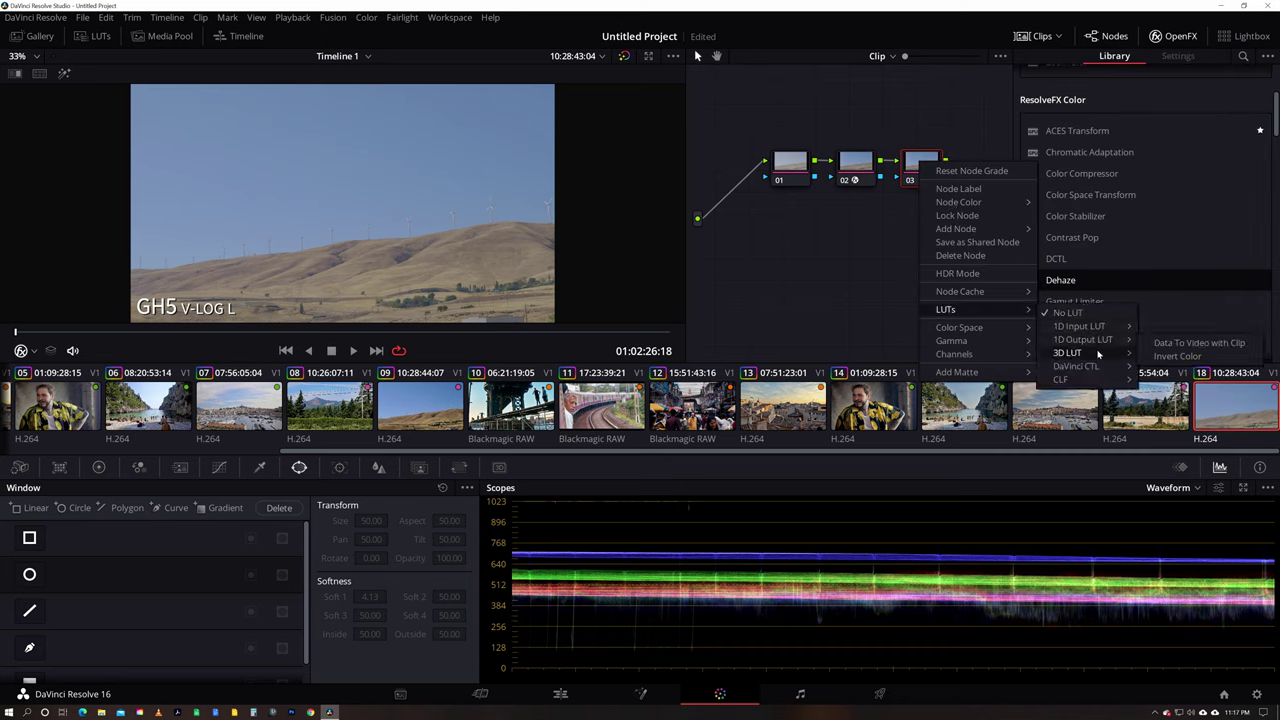
mouse_move(1184, 450)
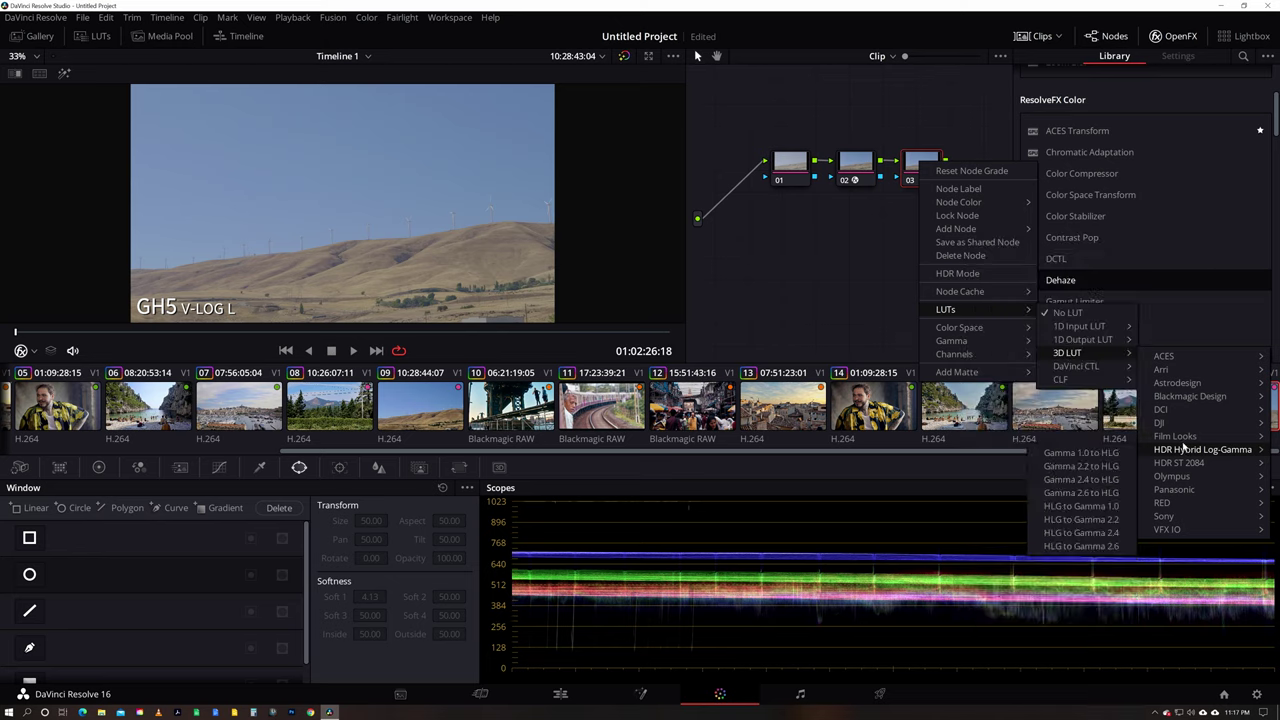
click(1065, 546)
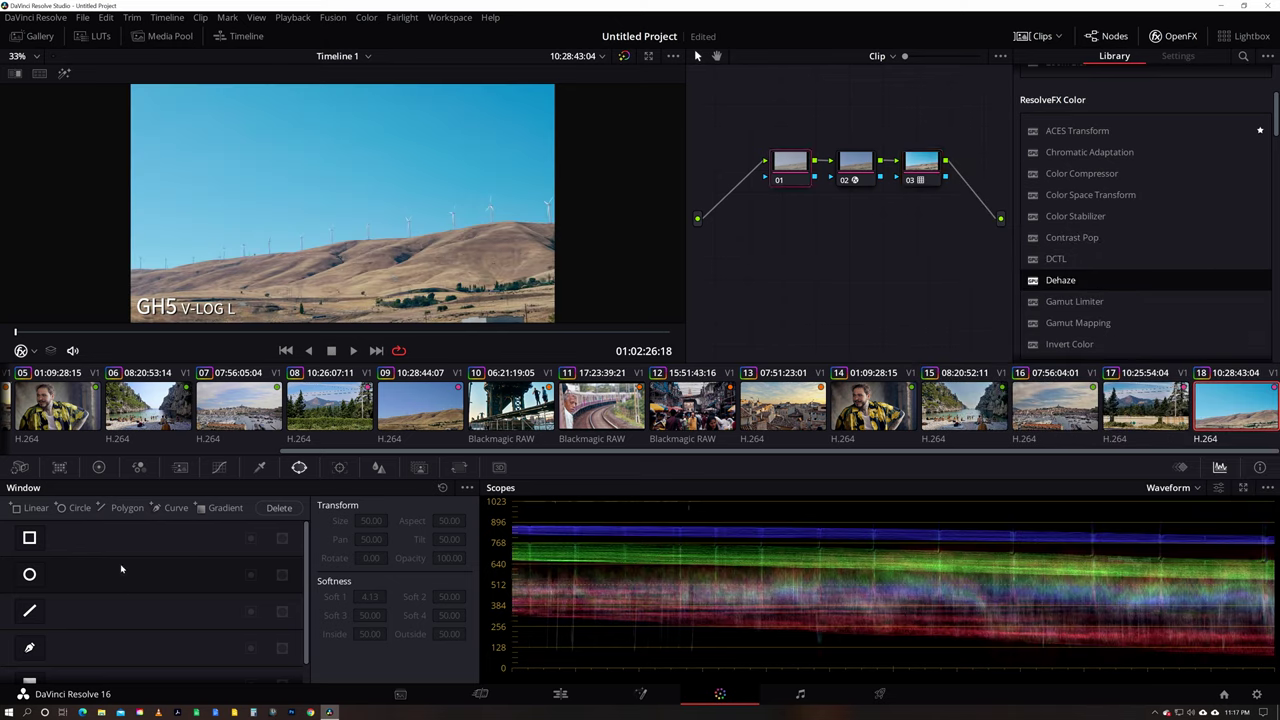
- Set temperature to 330.0, shadows to -33.00 and highlights to 13.50 on clip 18's first node, and scrub through the clip
click(99, 467)
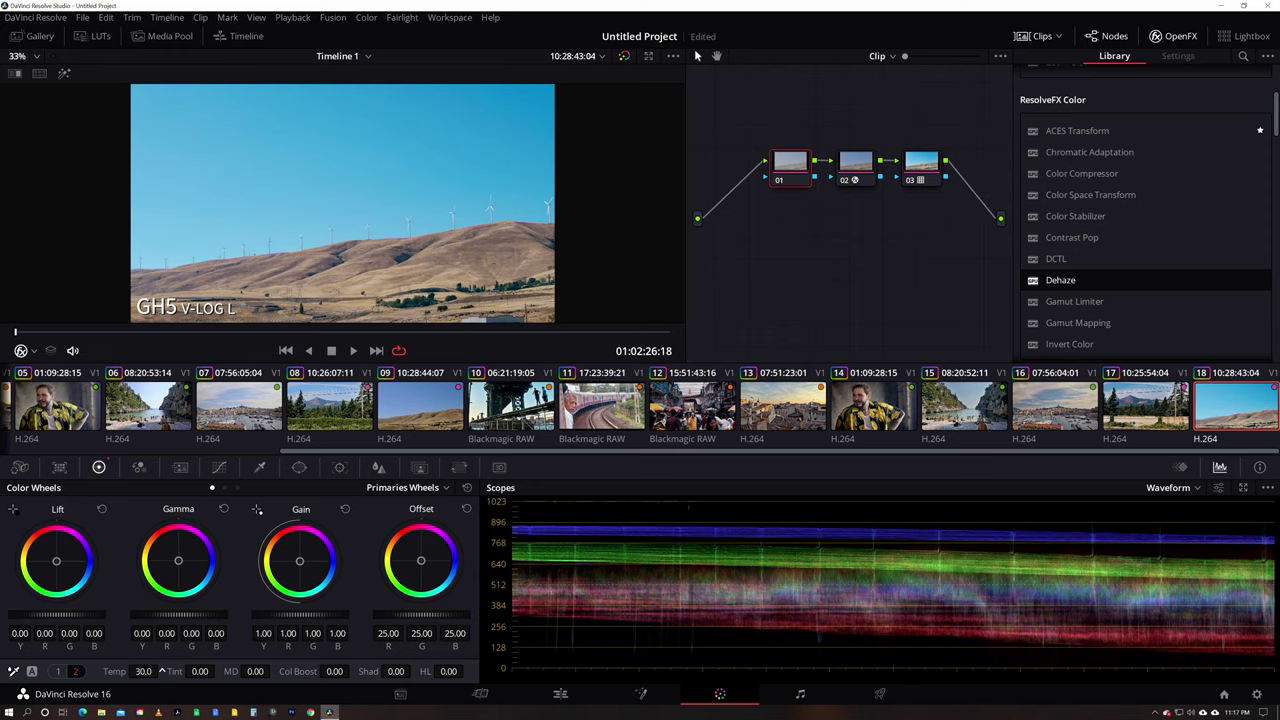
mouse_move(162, 670)
mouse_down()
mouse_move(177, 670)
mouse_move(161, 671)
mouse_up()
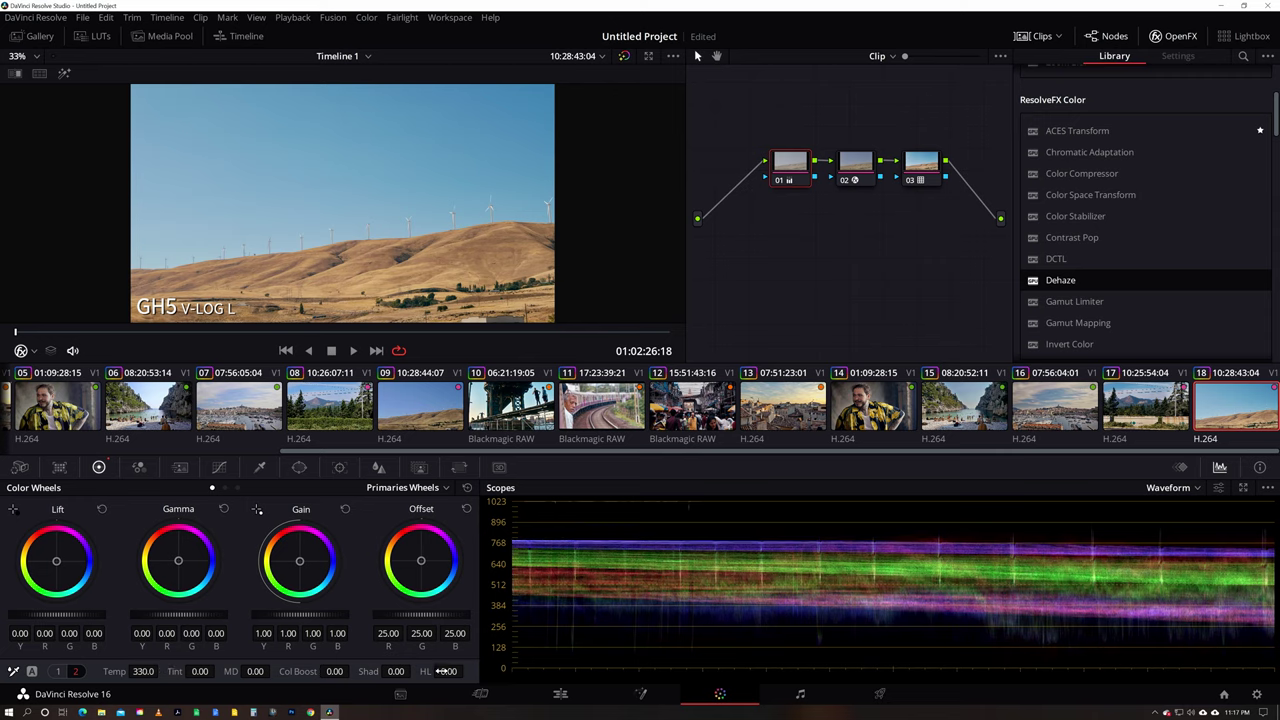
mouse_move(449, 671)
mouse_down()
mouse_move(398, 671)
mouse_move(449, 671)
mouse_up()
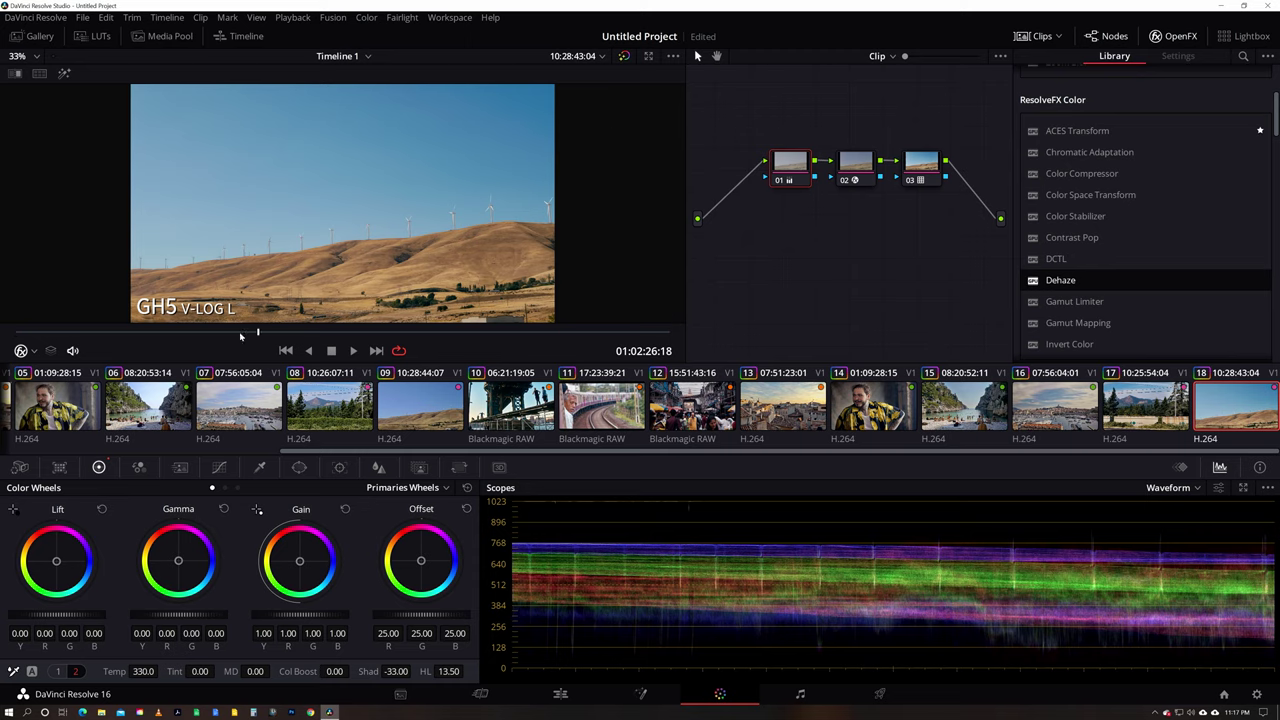
click(84, 334)
drag(81, 337, 38, 334)
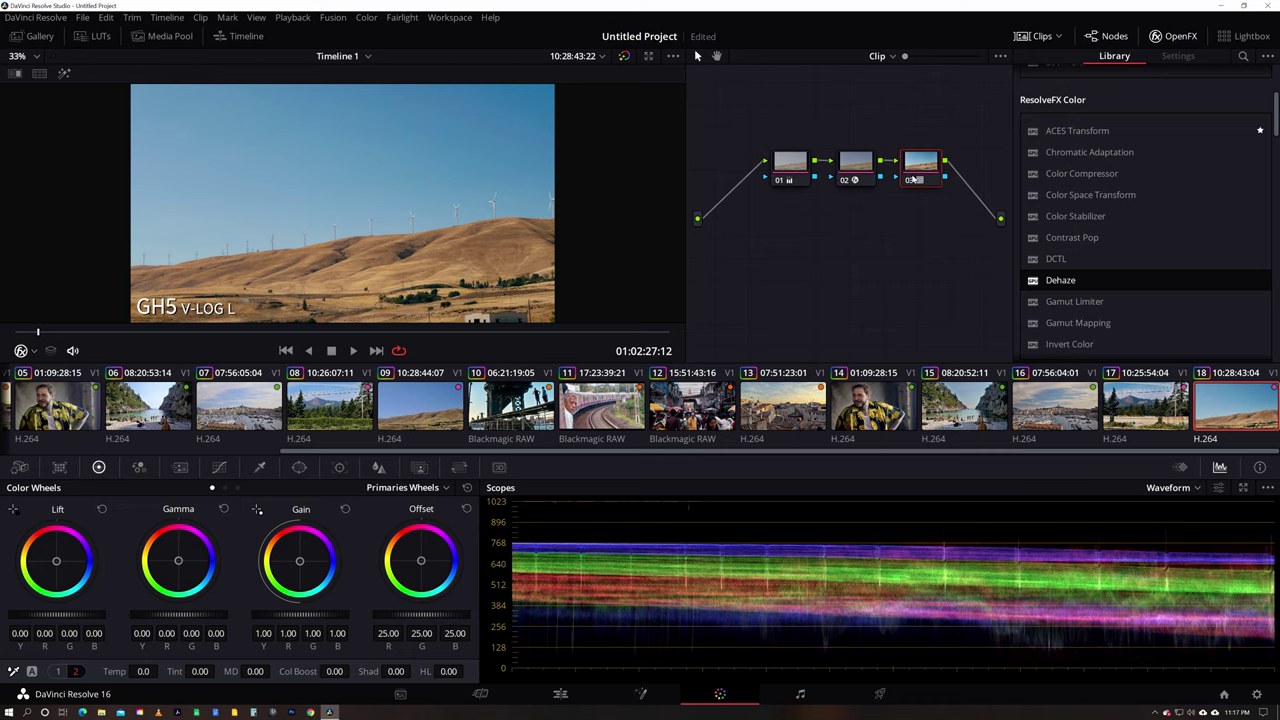
- Add a fourth serial node below clip 18's node chain, set its lift to -0.03, and play the clip
key(alt+s)
drag(729, 214, 805, 242)
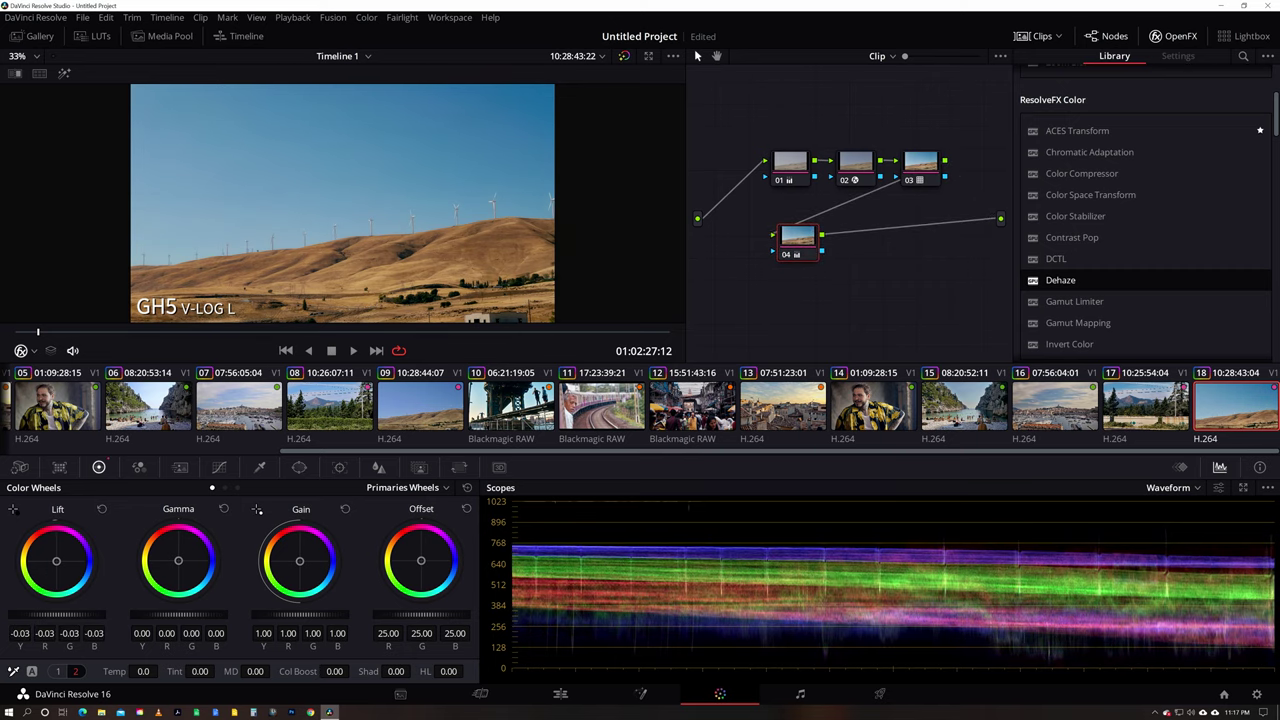
click(239, 333)
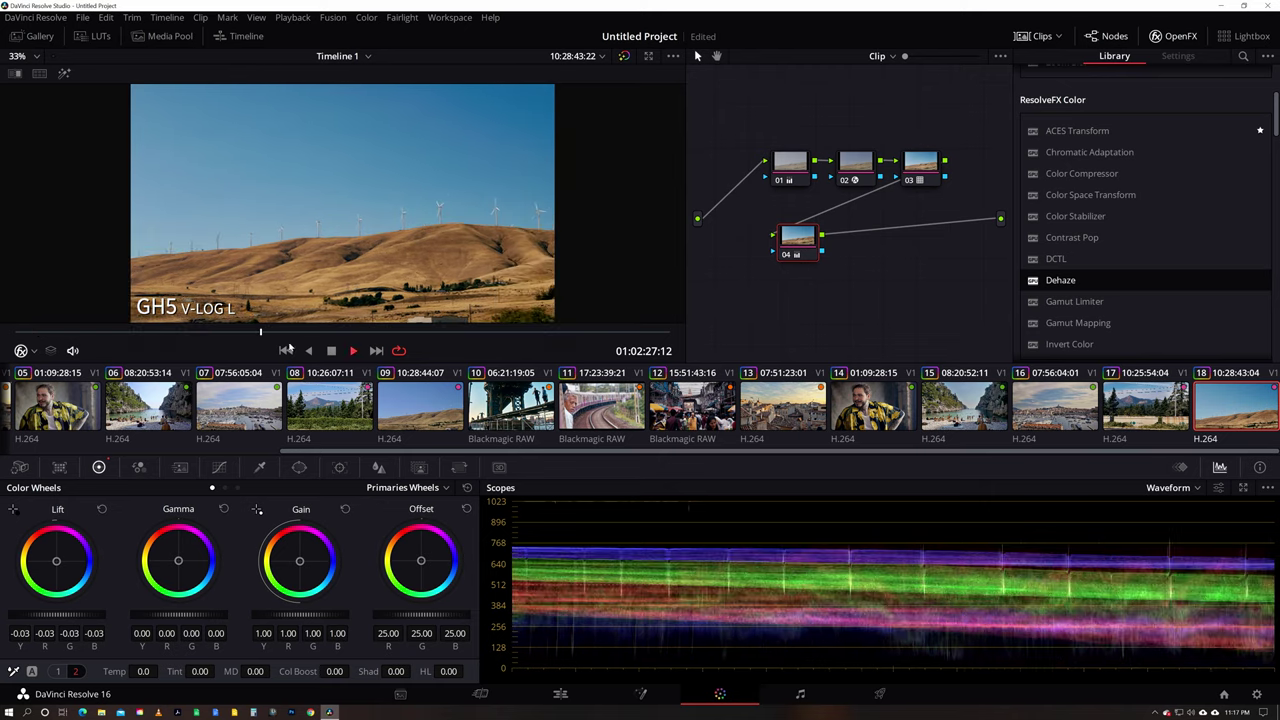
key(space)
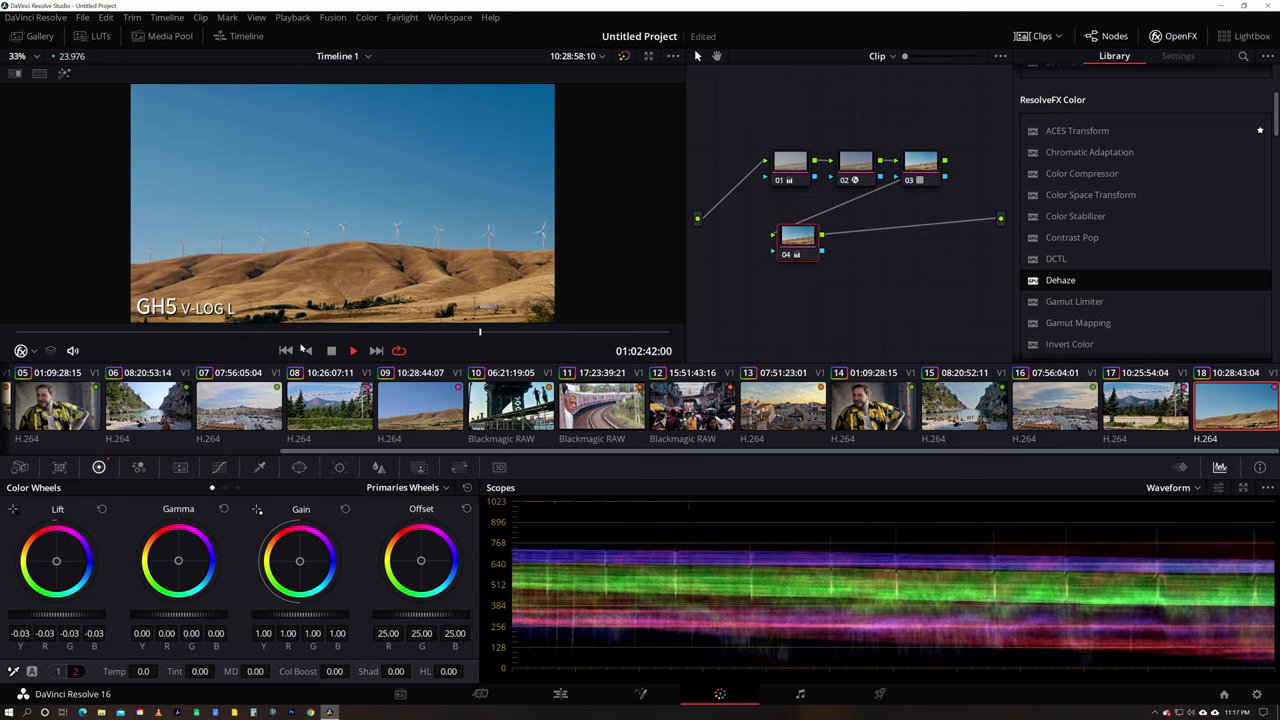
key(space)
- Compare the first-pass grades with the film-look versions by viewing clips 5, 14, 9, 1, 10 and 15
drag(505, 453, 183, 487)
click(440, 430)
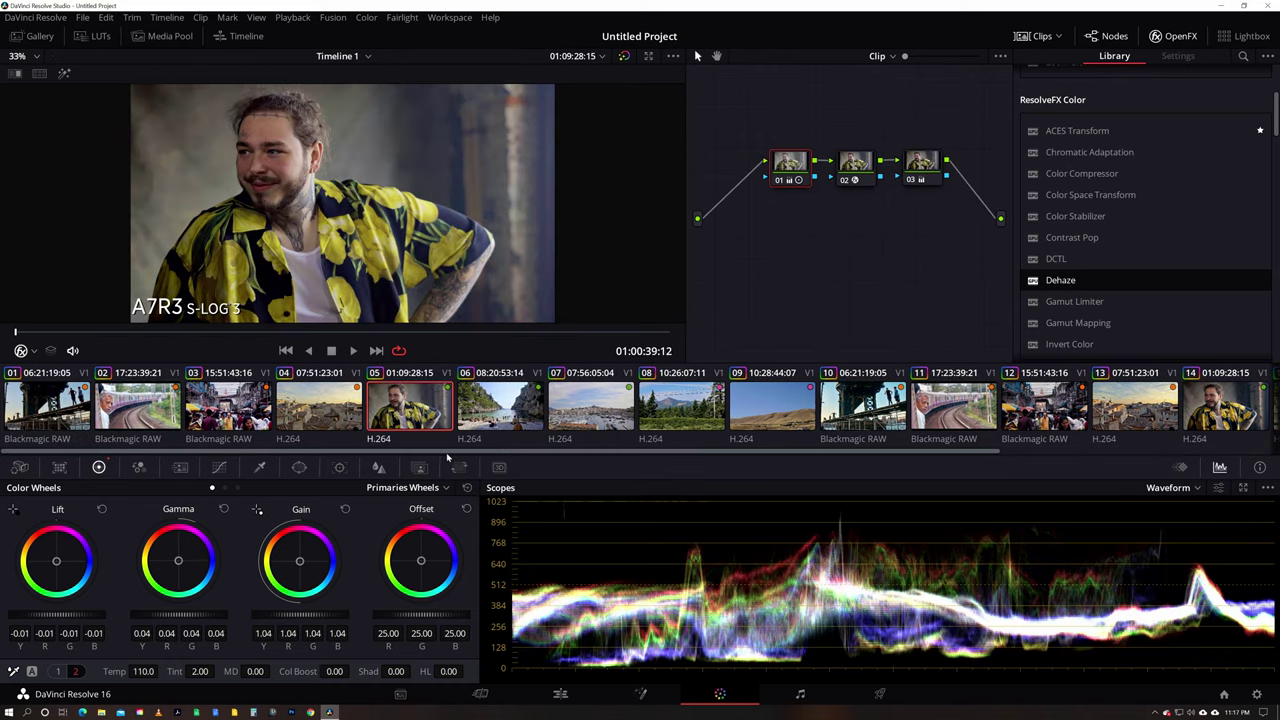
drag(449, 453, 792, 456)
click(871, 408)
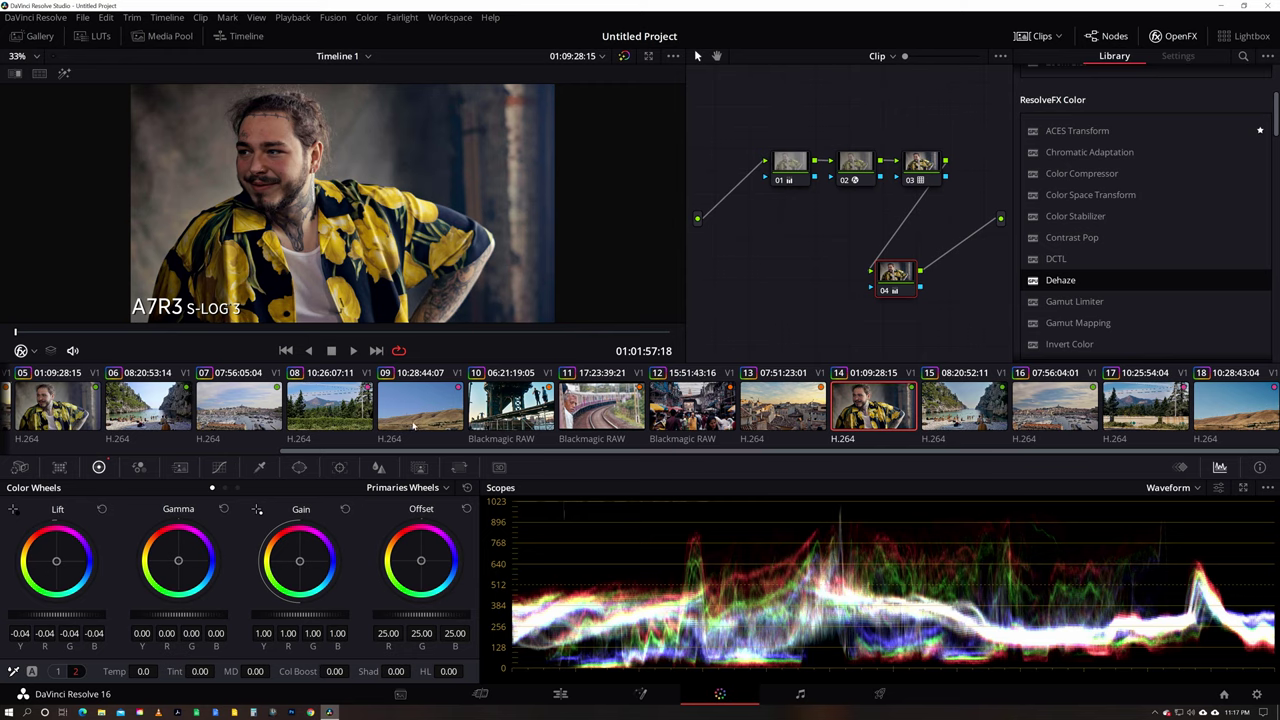
click(412, 426)
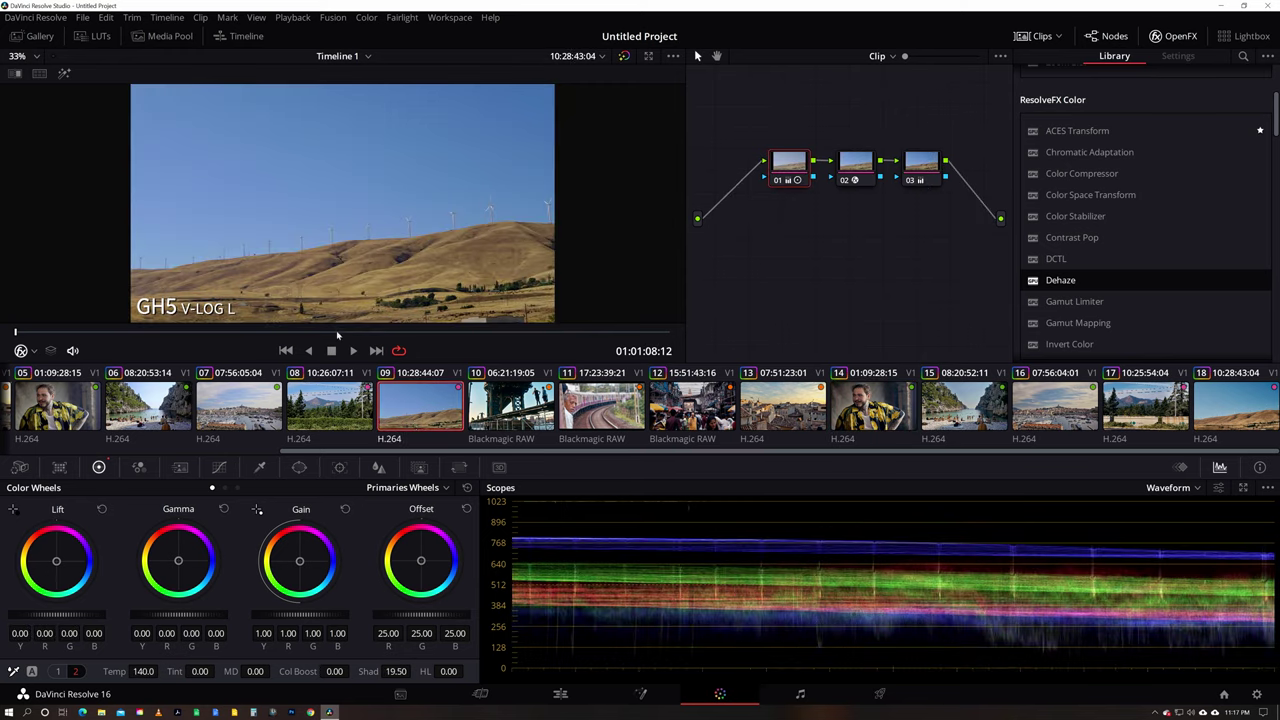
drag(337, 335, 145, 340)
drag(150, 418, 310, 422)
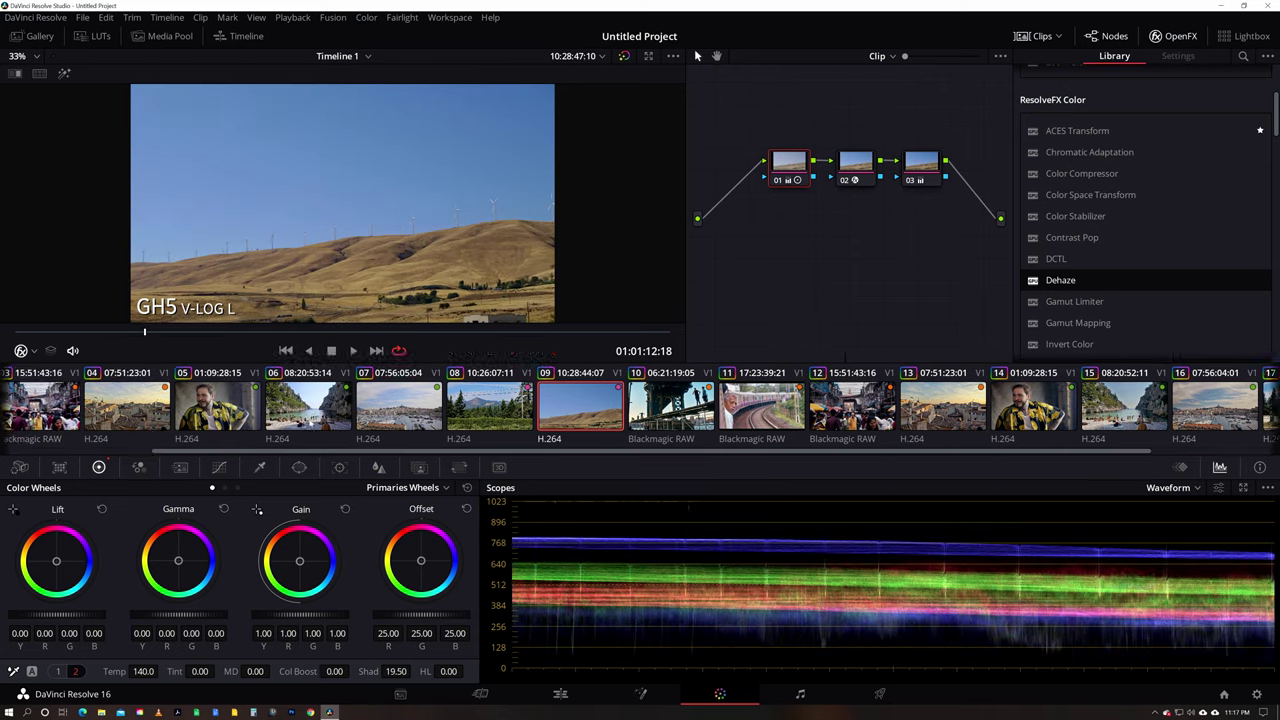
scroll(313, 428, up, 3)
click(63, 424)
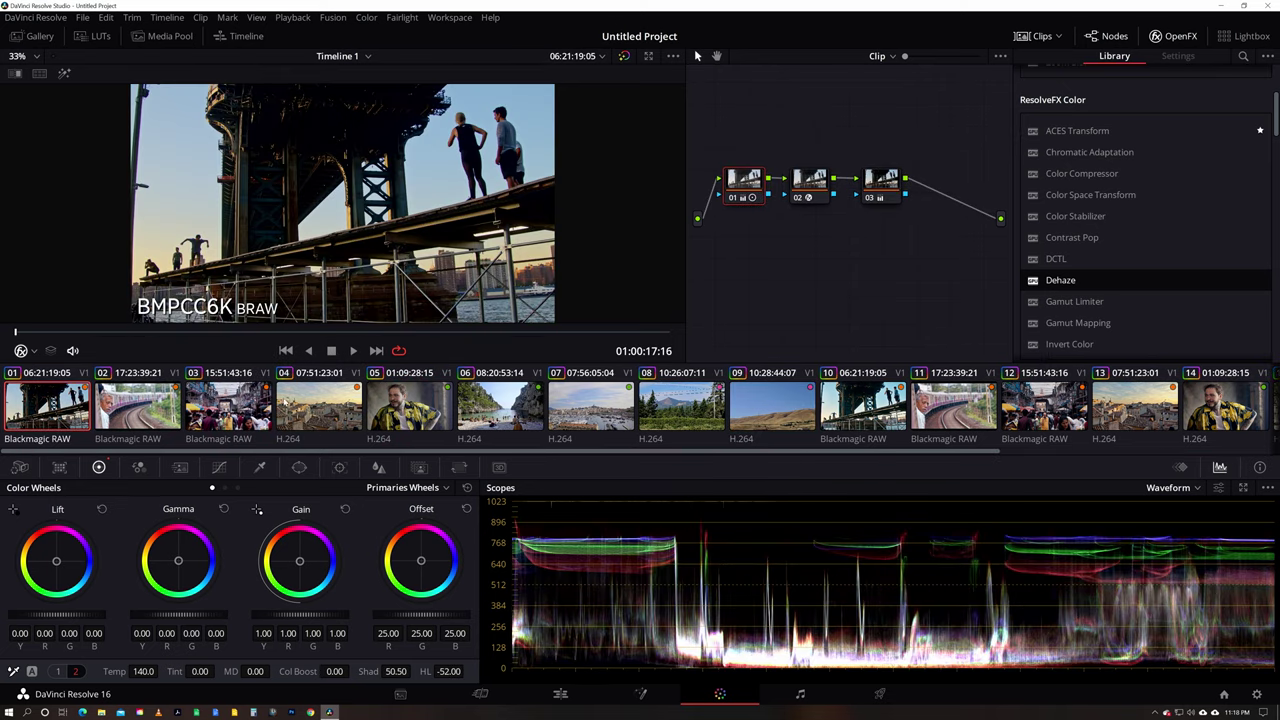
click(870, 414)
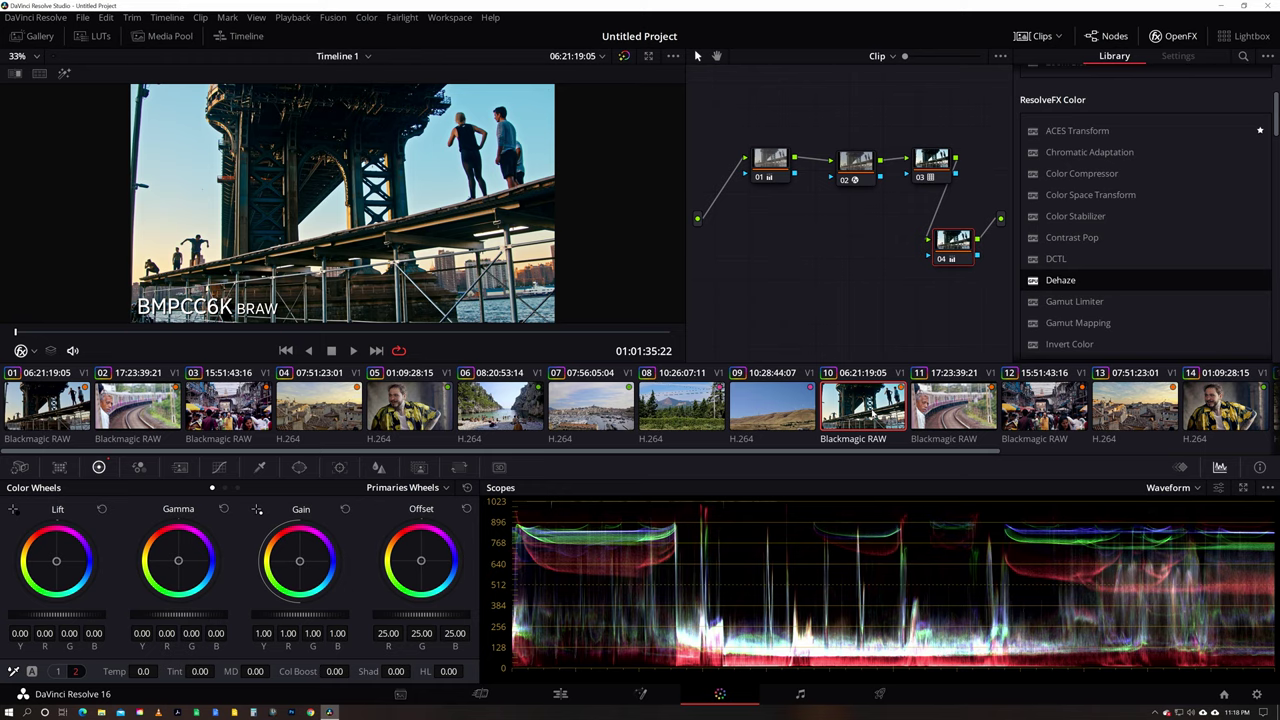
scroll(640, 410, down, 5)
click(955, 412)
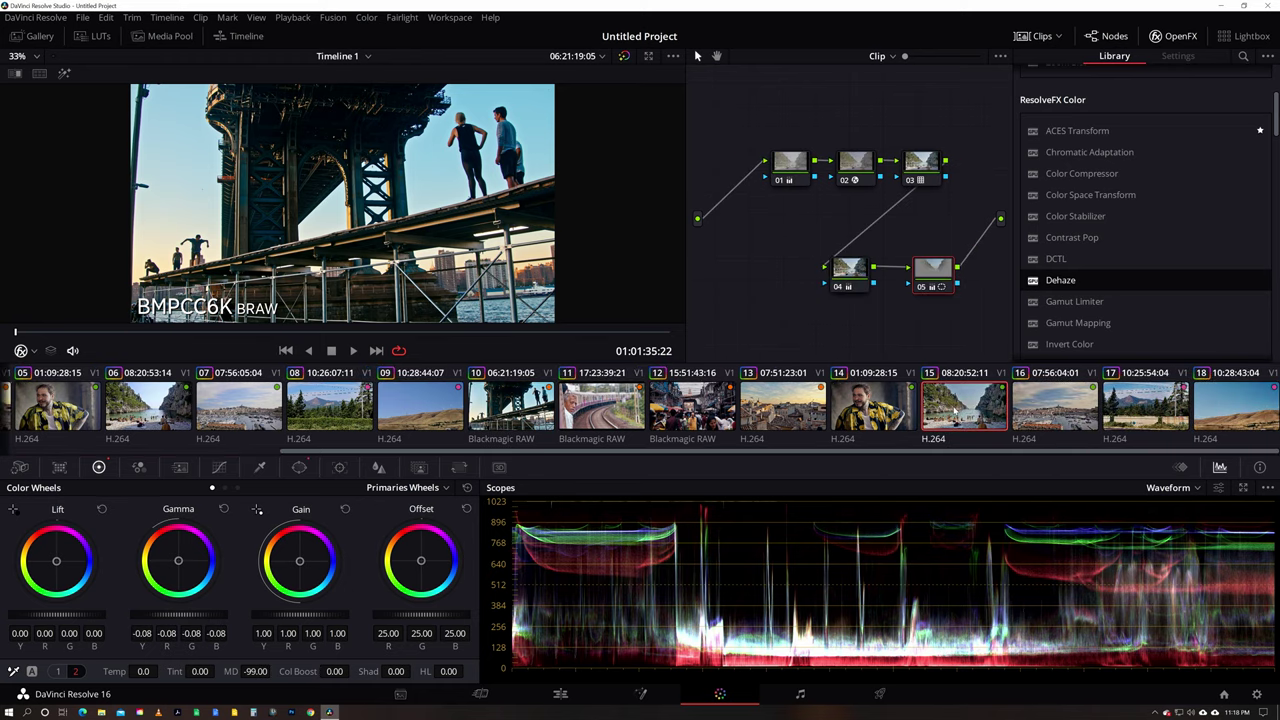